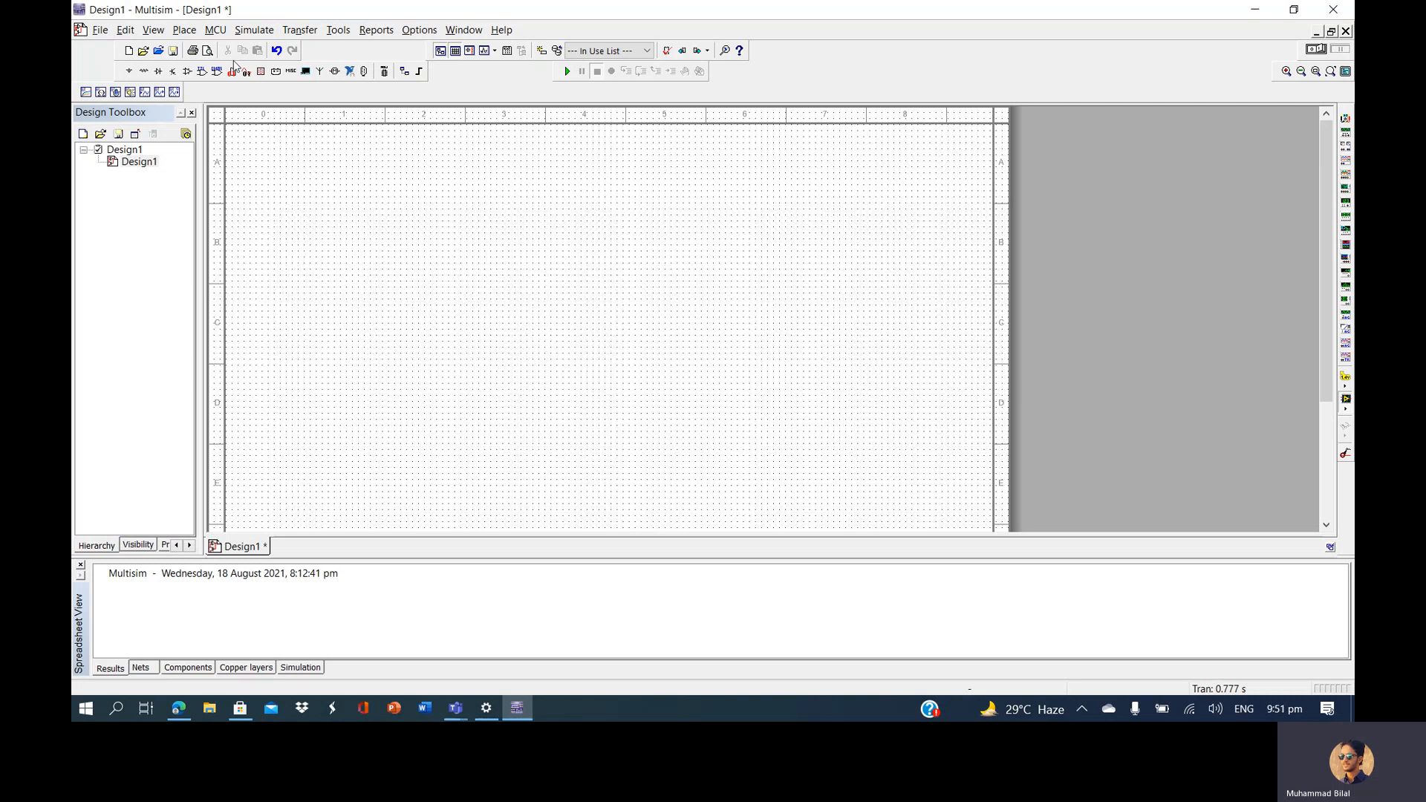
Examine the available AC components and the power, signal voltage and signal current families in the Sources component group
click(184, 29)
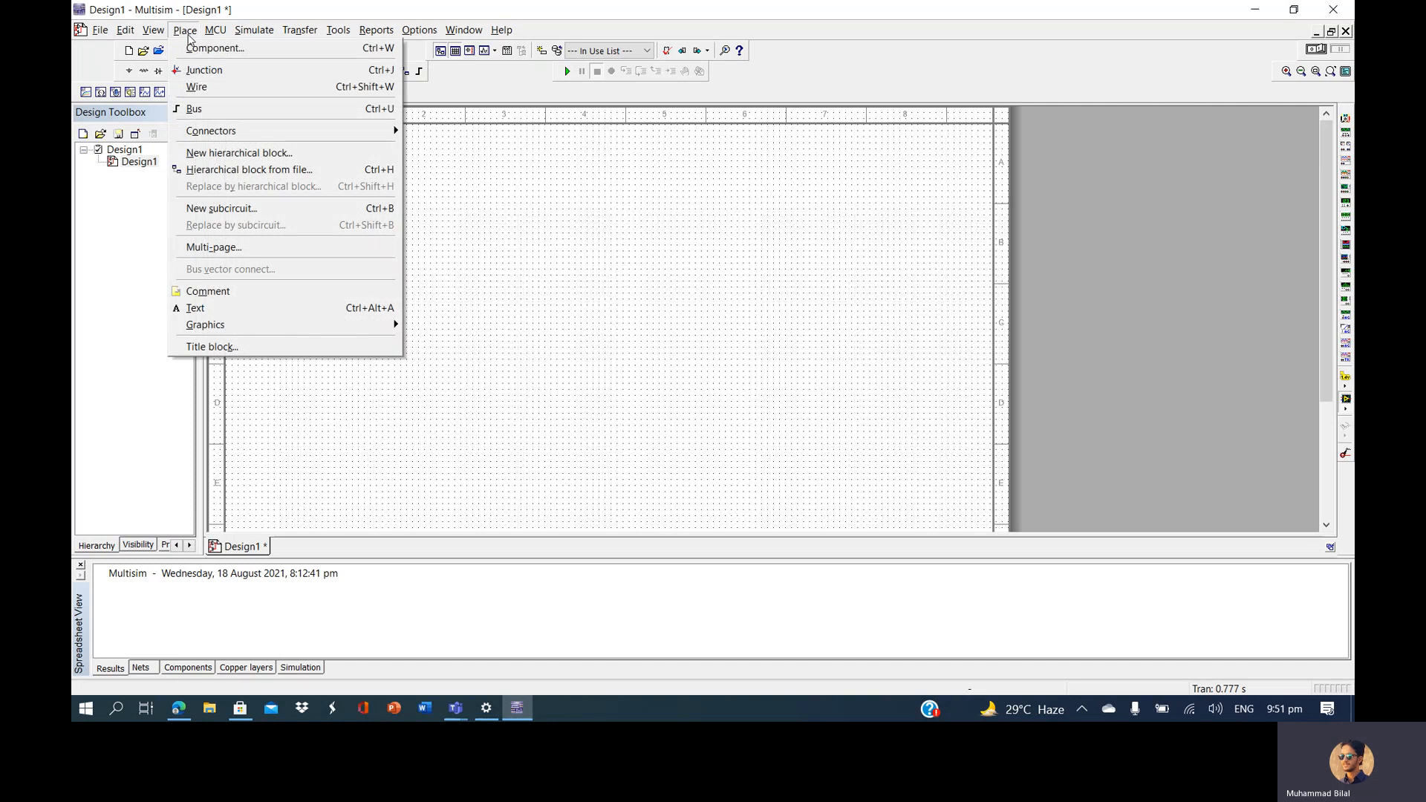
click(198, 46)
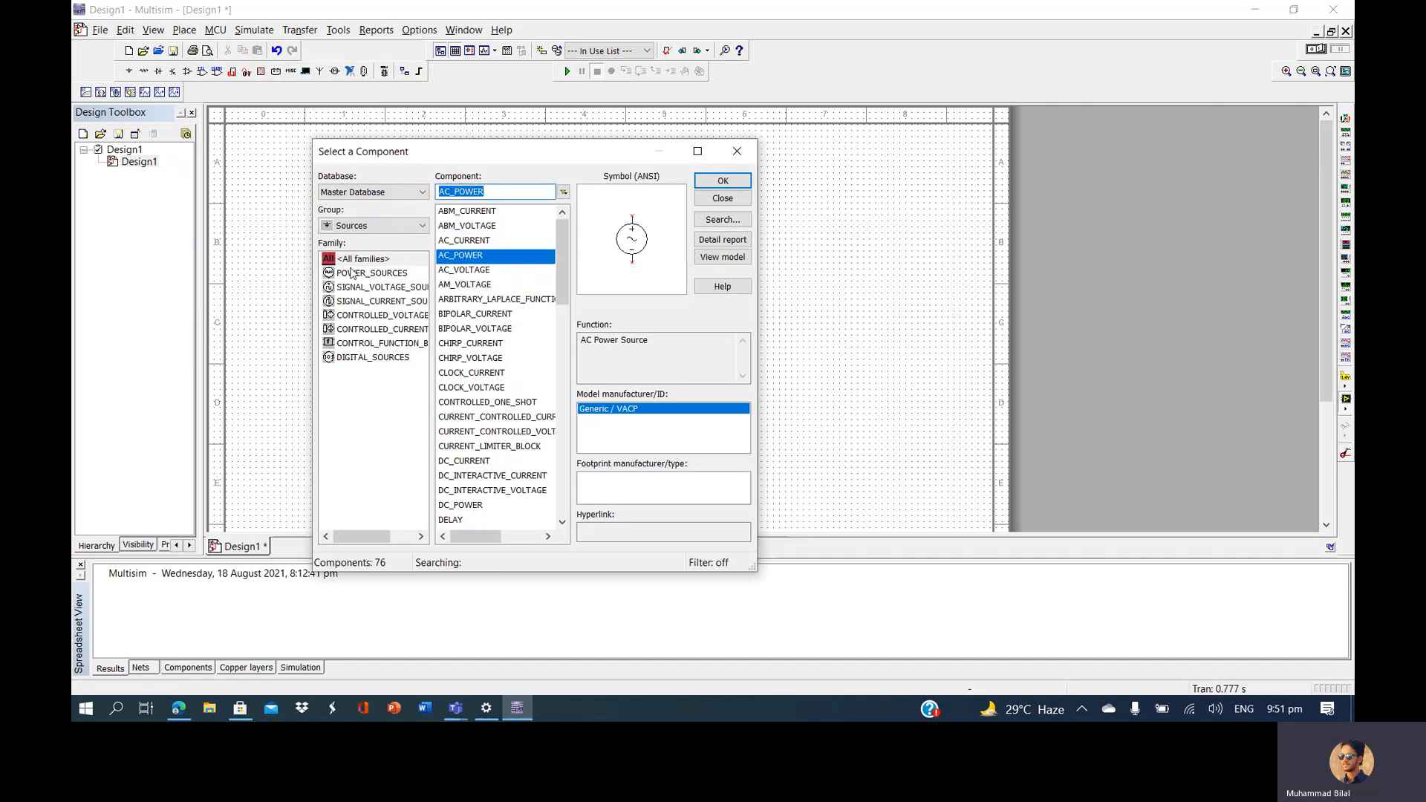
click(362, 227)
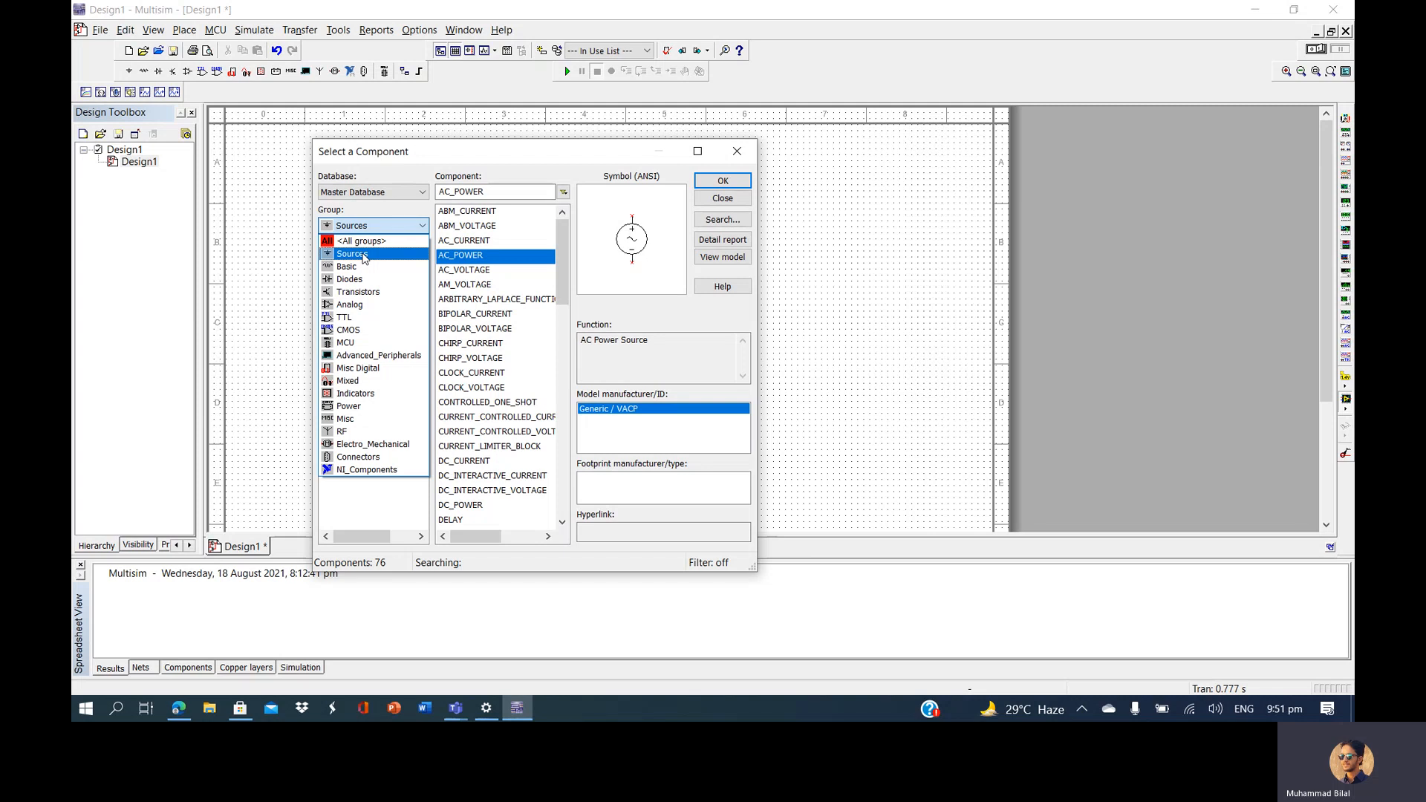
click(364, 258)
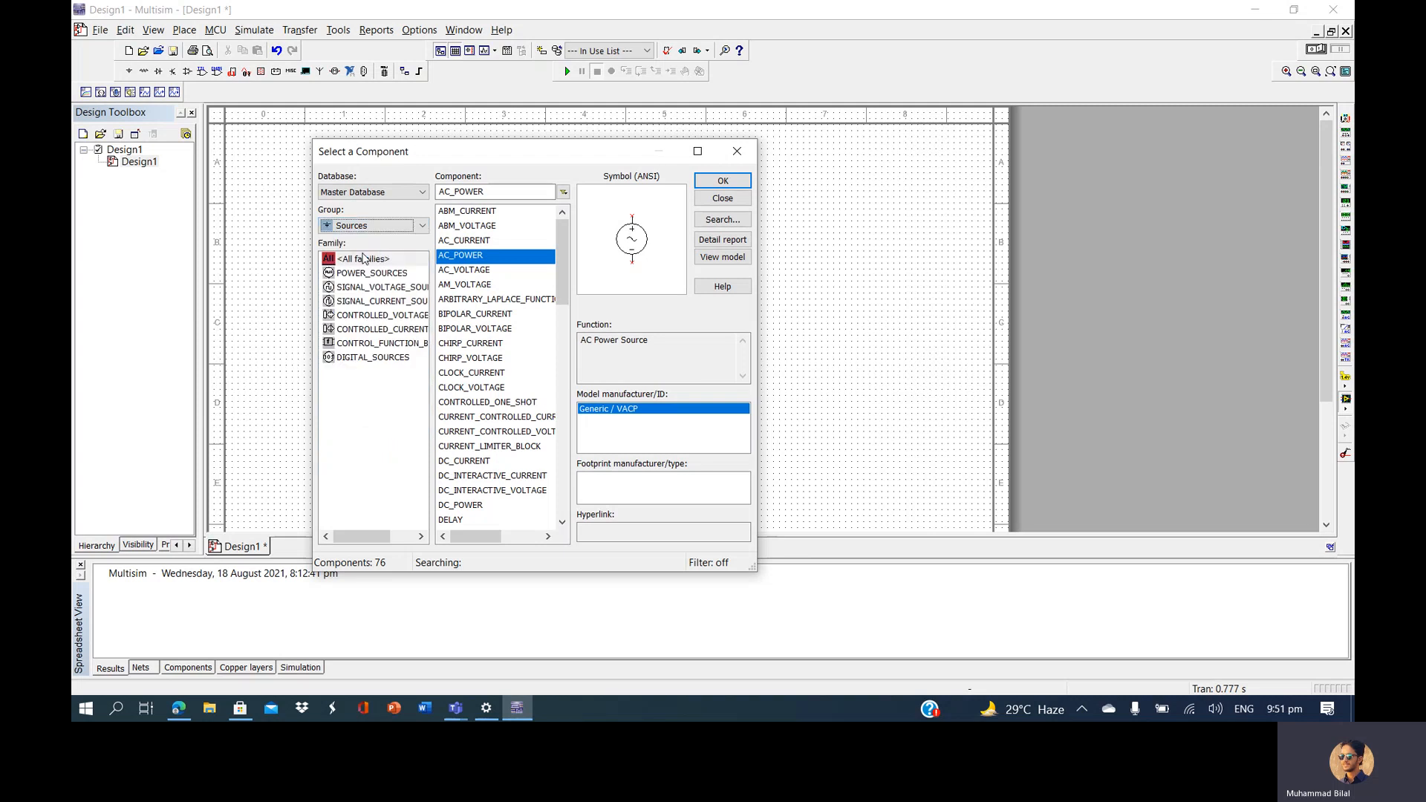
click(479, 273)
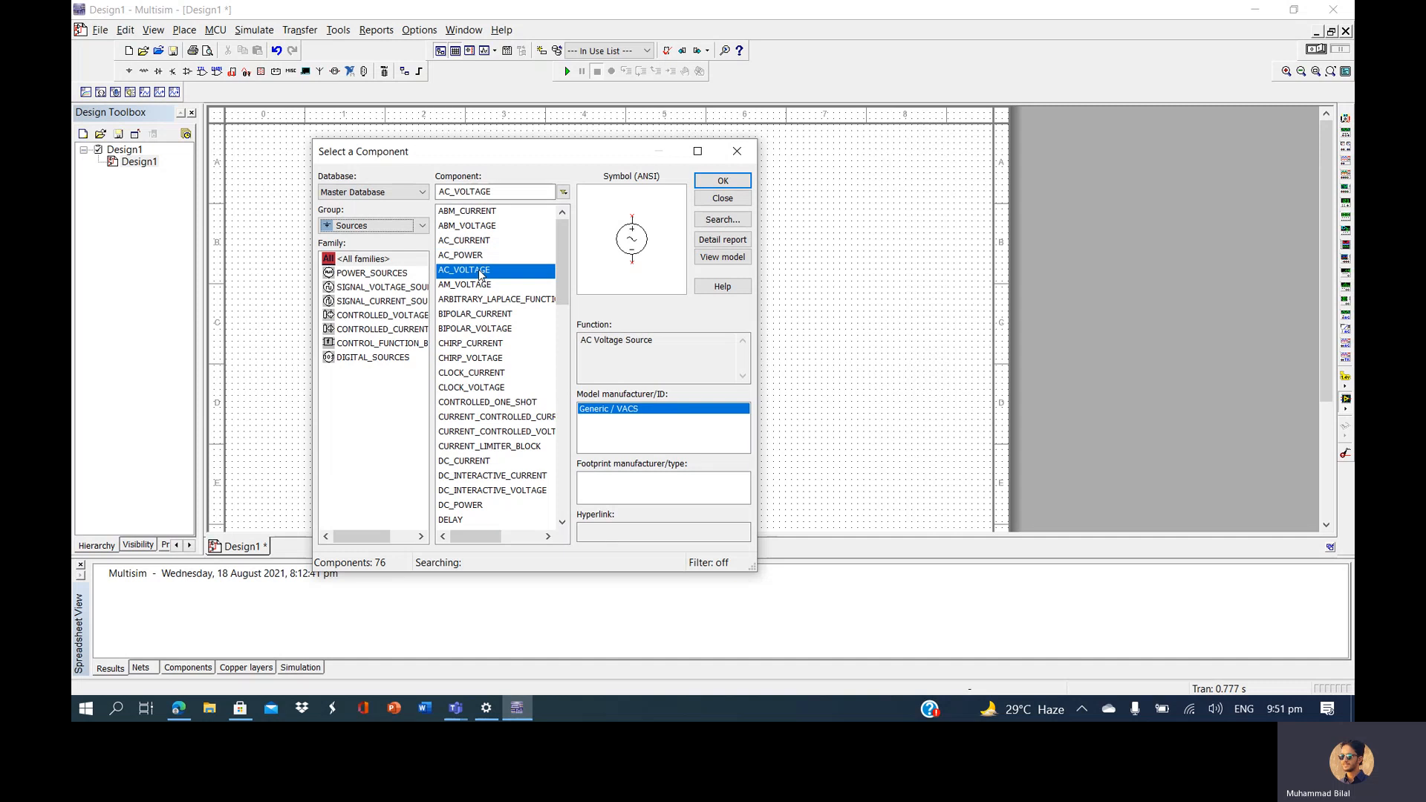
click(476, 284)
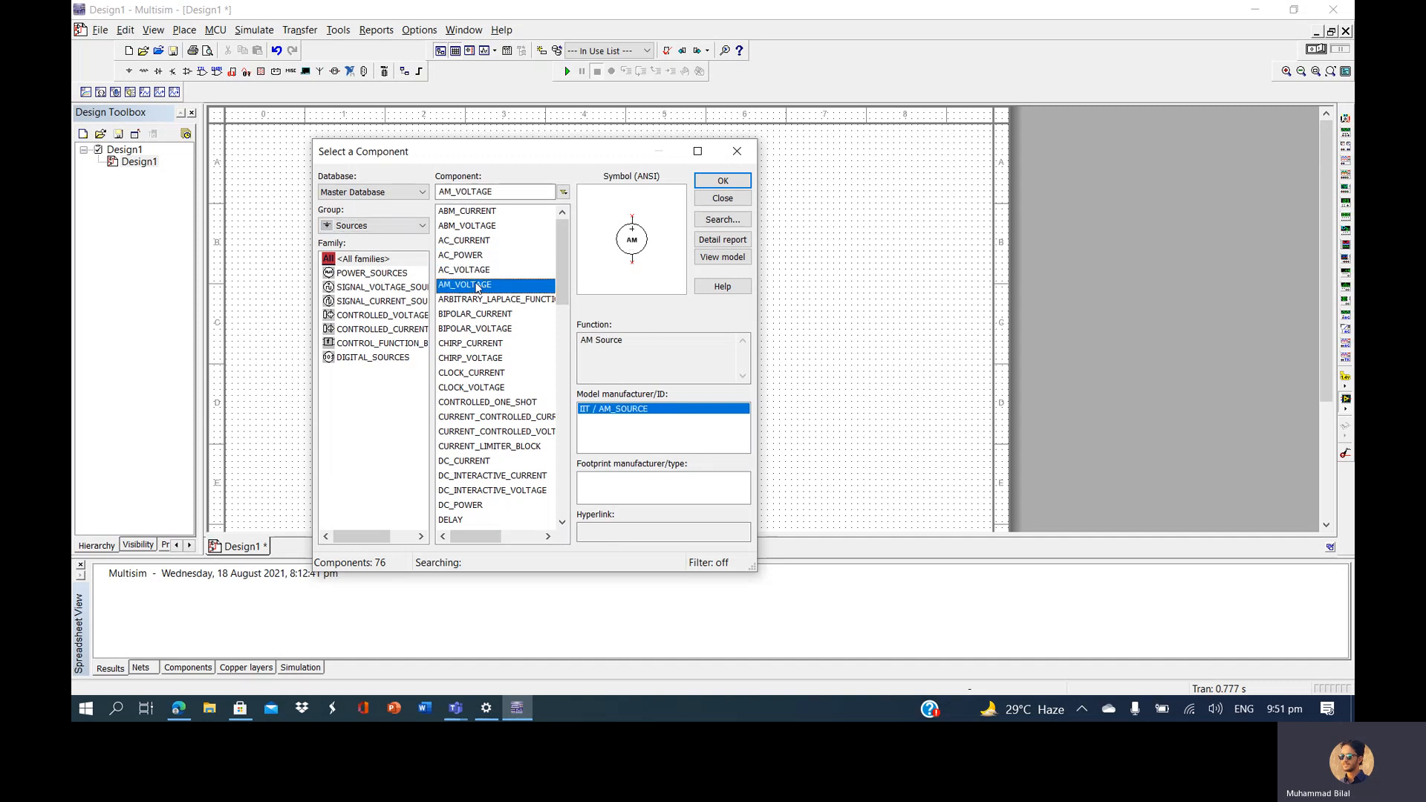
click(467, 241)
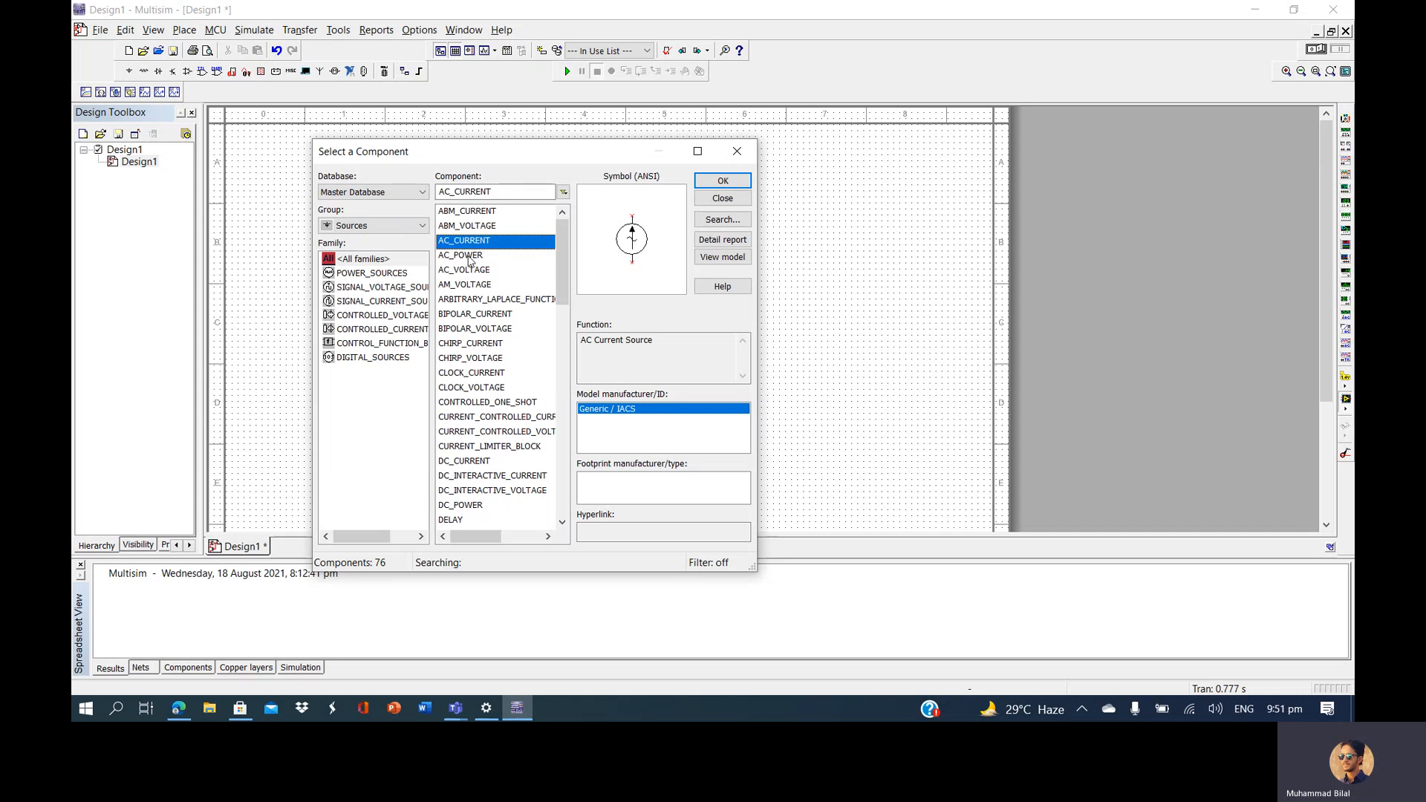
click(470, 257)
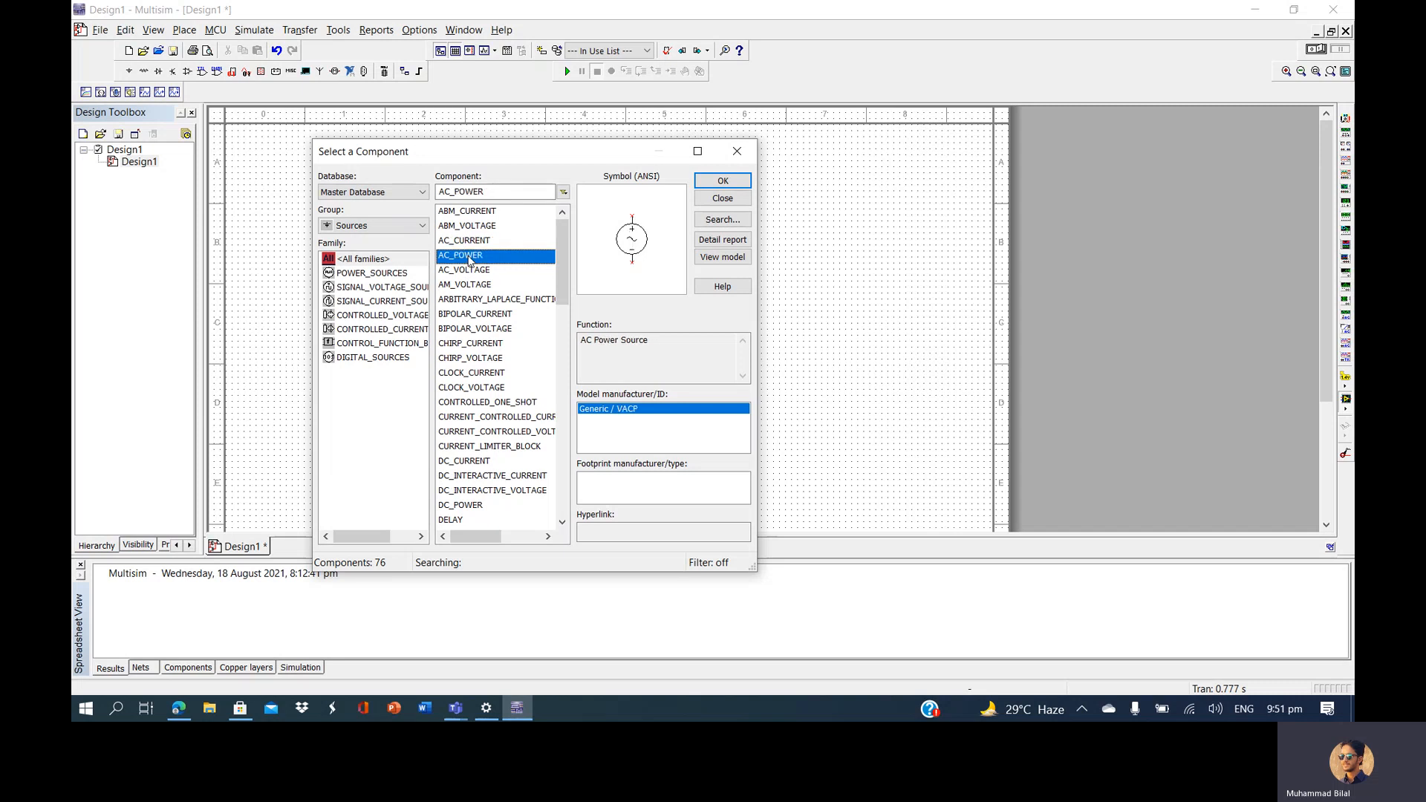
click(397, 275)
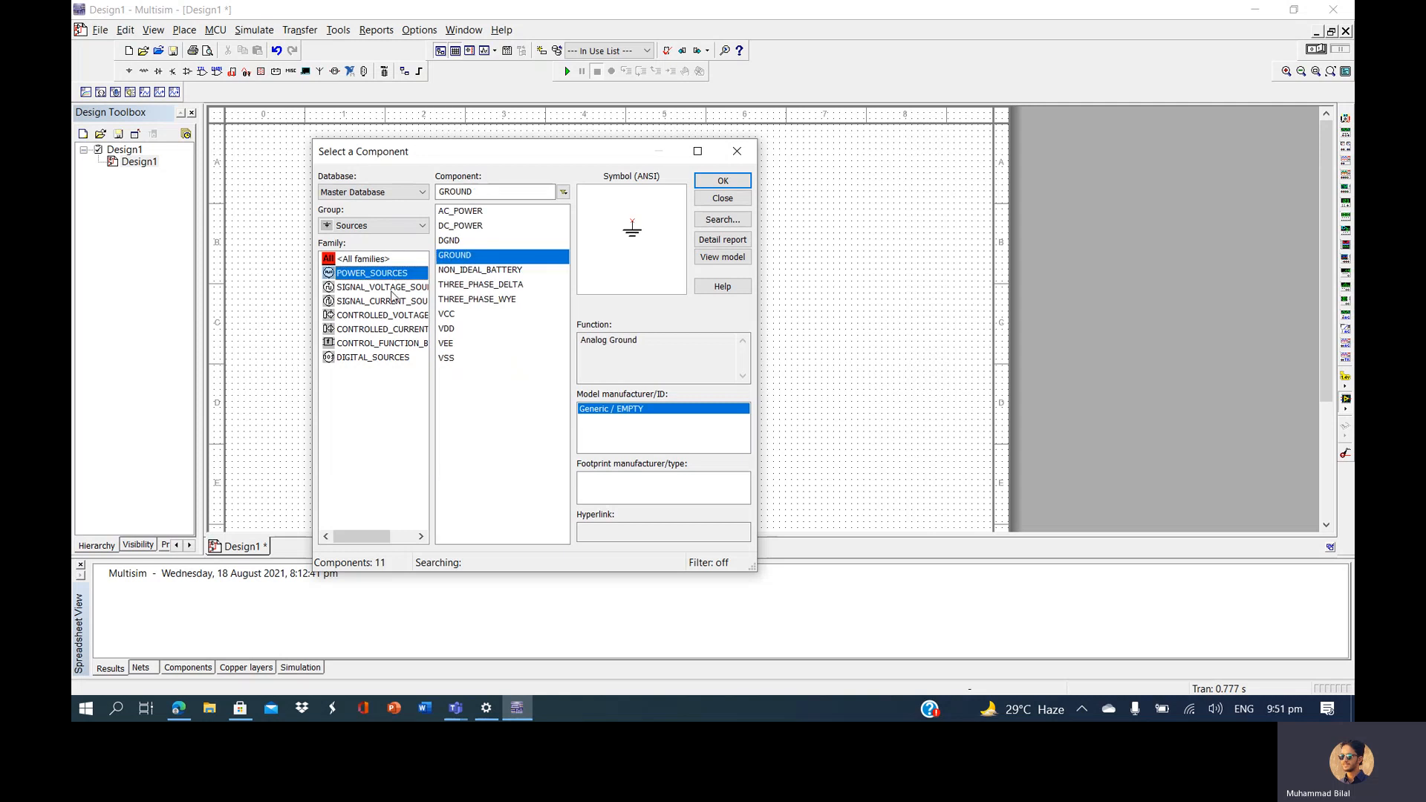
click(393, 289)
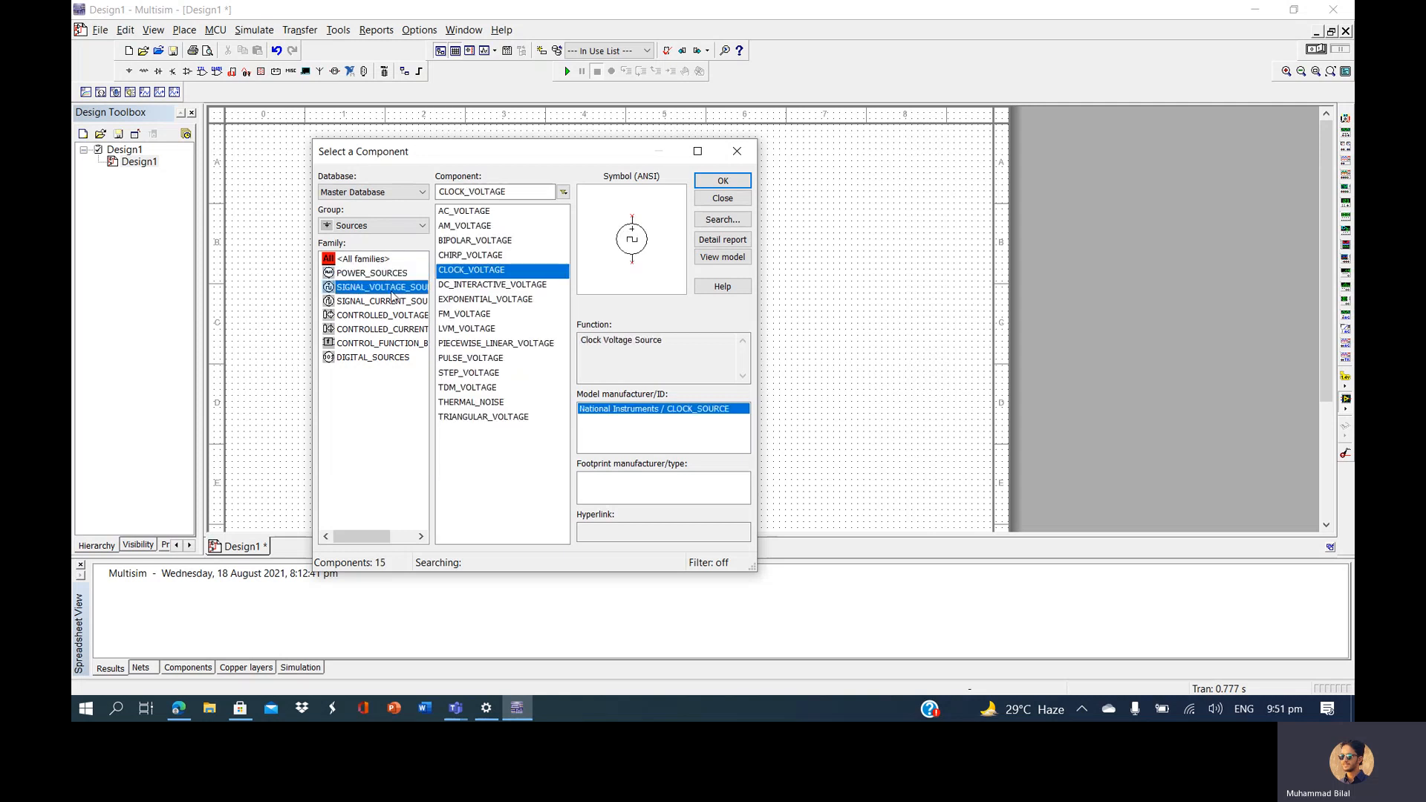
click(393, 301)
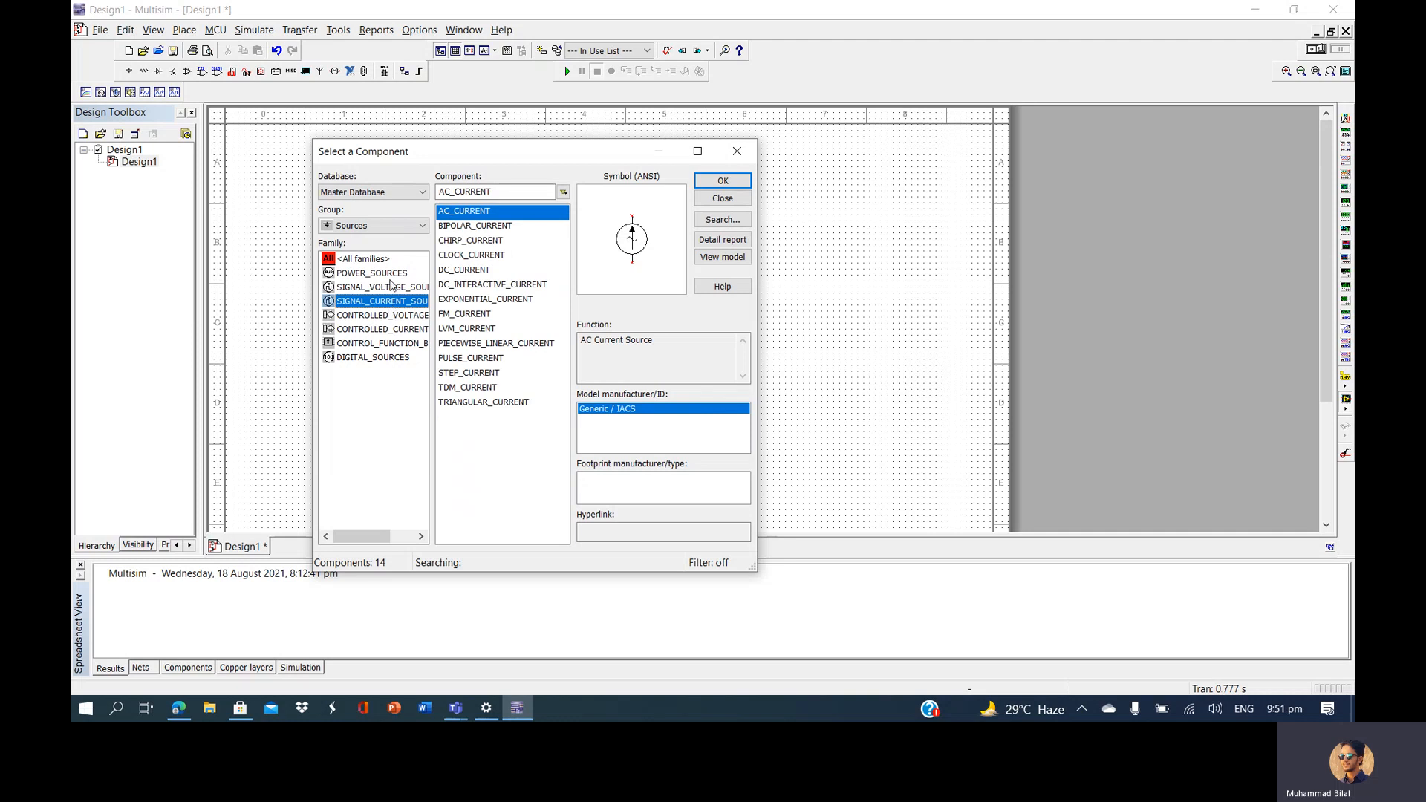
click(391, 287)
Place one AC_POWER source from the POWER_SOURCES family near the upper-left corner of the schematic sheet
click(384, 277)
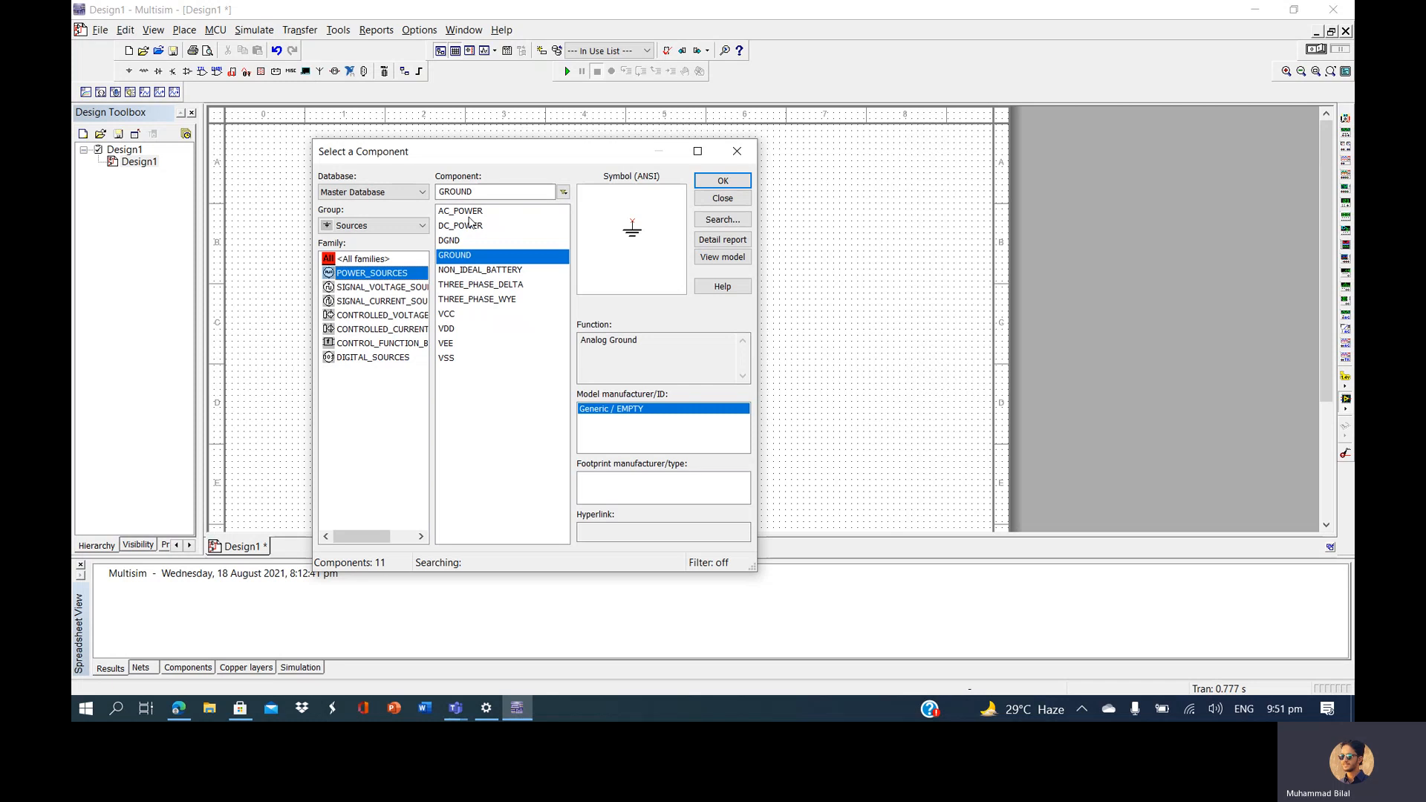
click(472, 212)
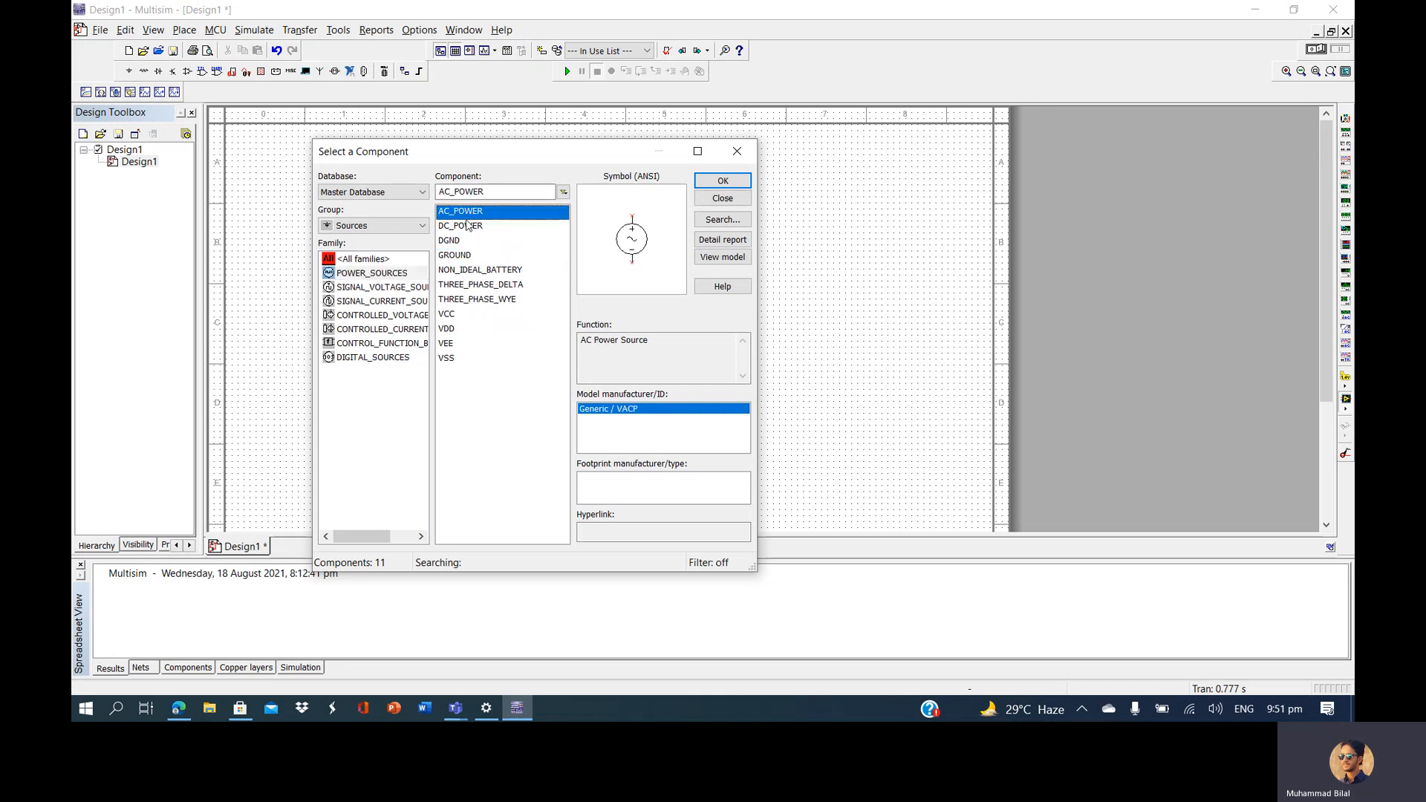
click(721, 183)
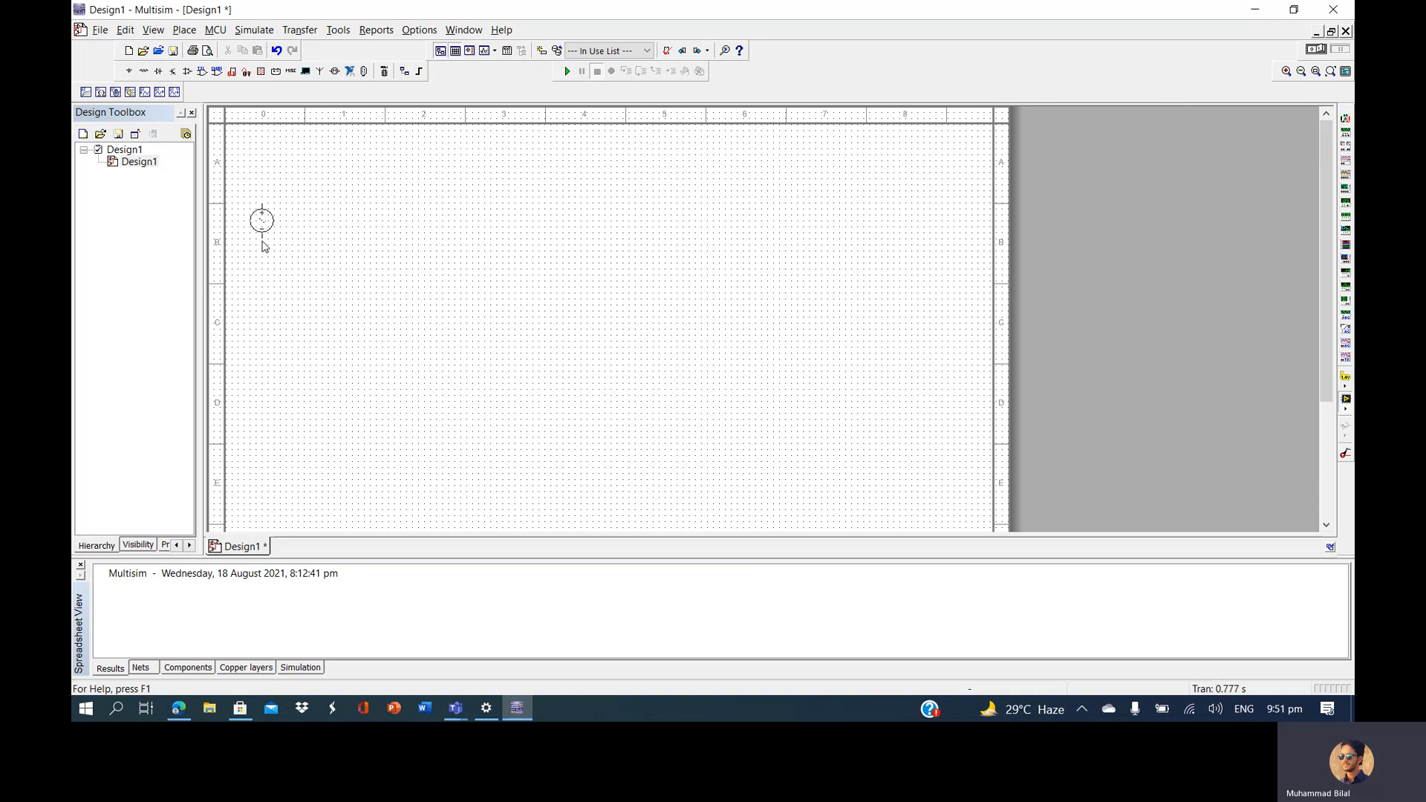
click(250, 253)
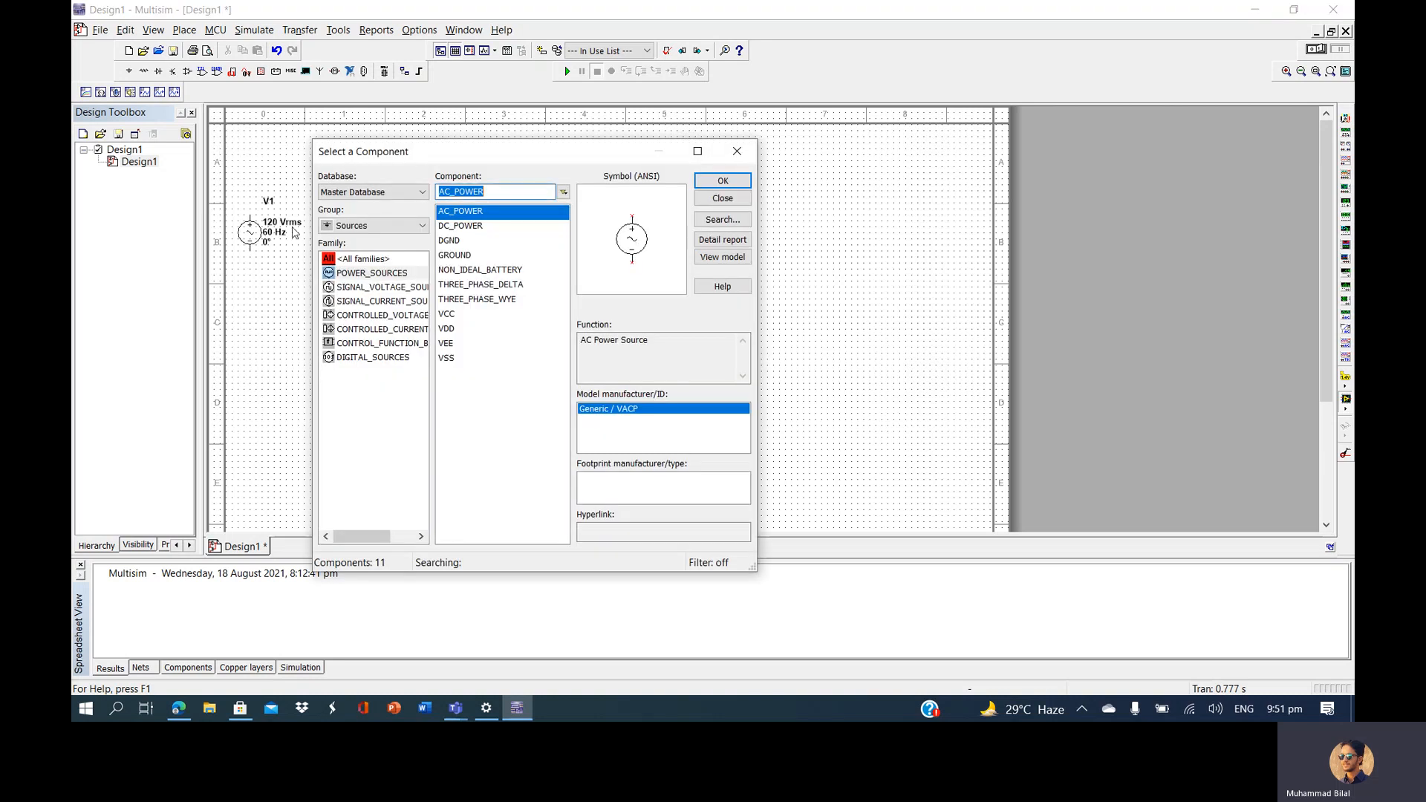
click(744, 152)
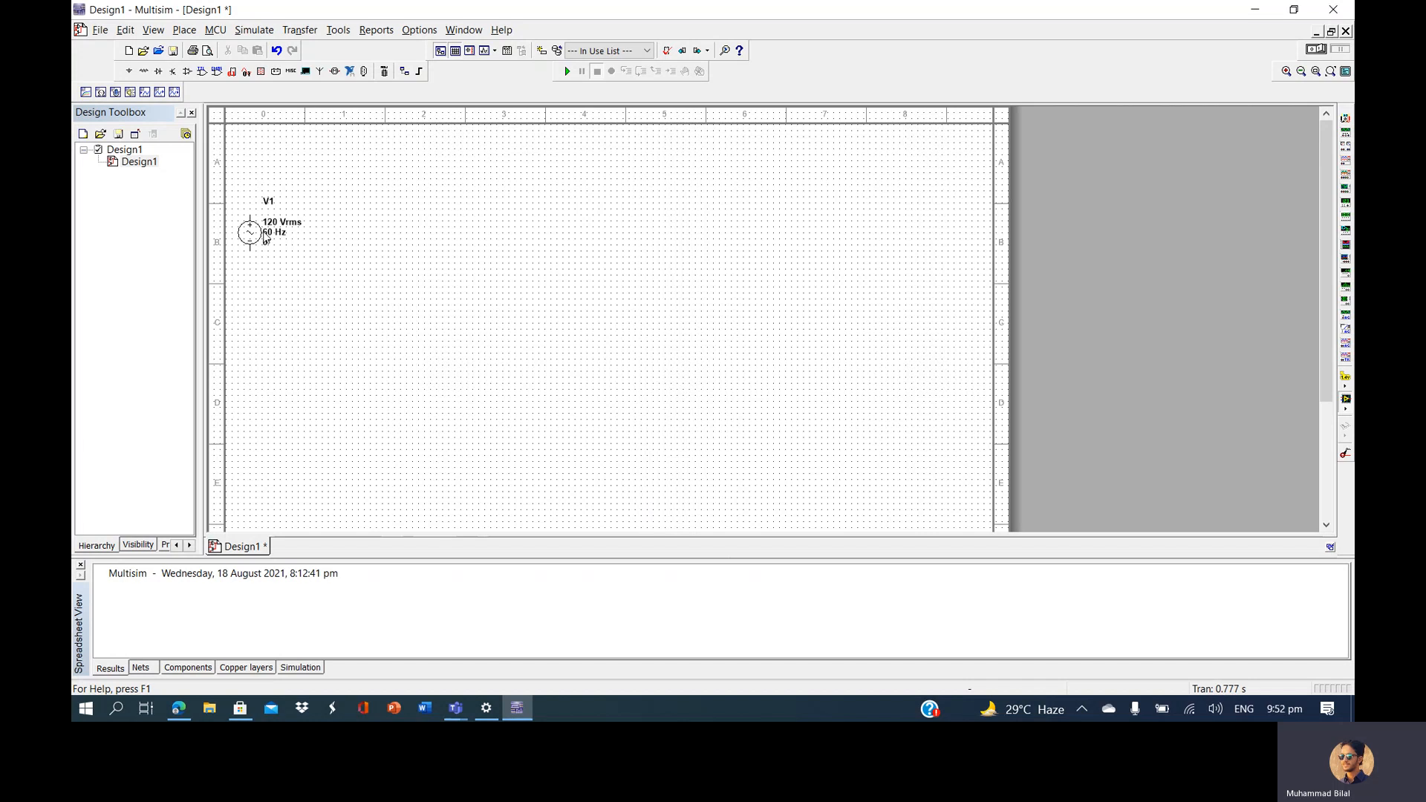
Set the AC power source's RMS voltage to 220 V and its frequency to 50 Hz
double_click(266, 236)
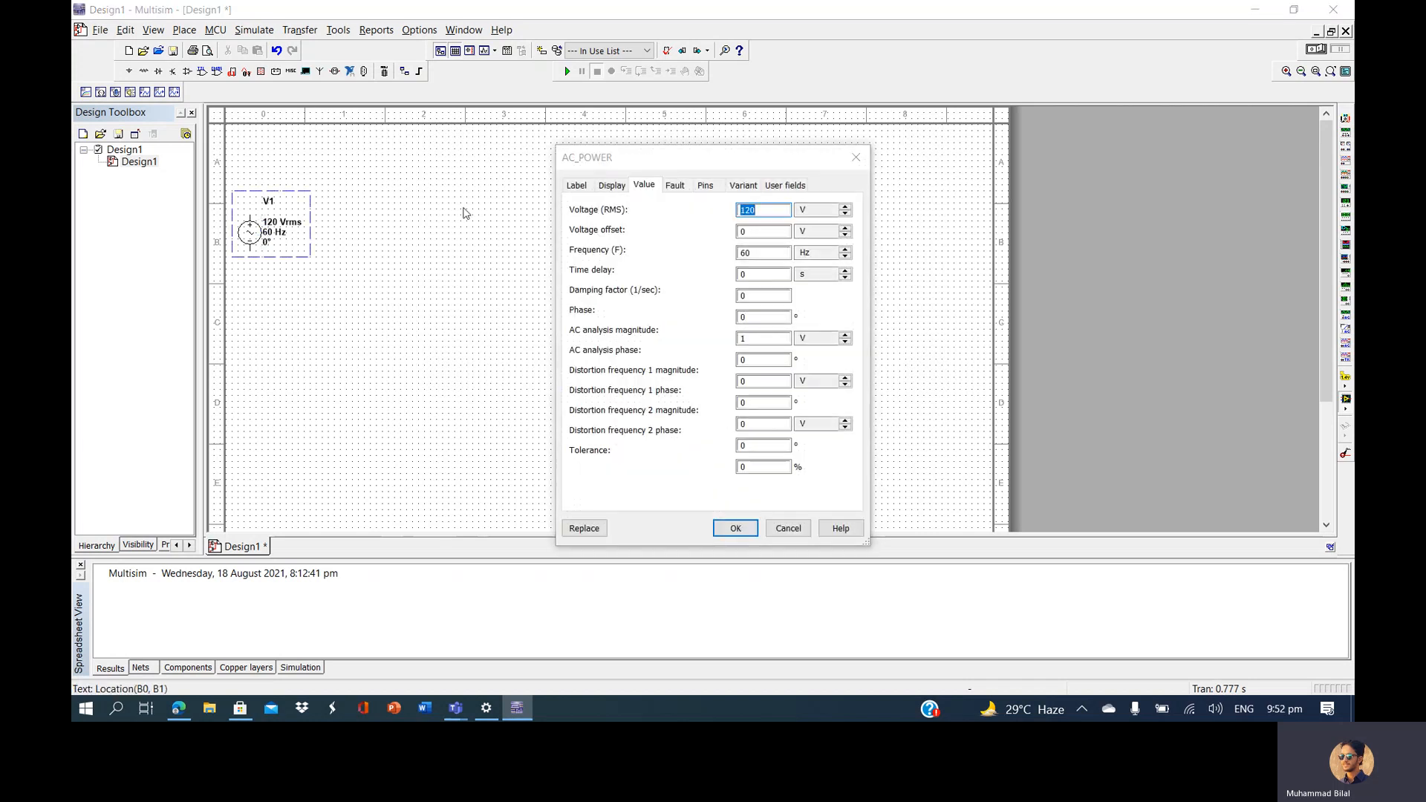
click(748, 212)
key(BackSpace)
text(2)
click(746, 253)
key(BackSpace)
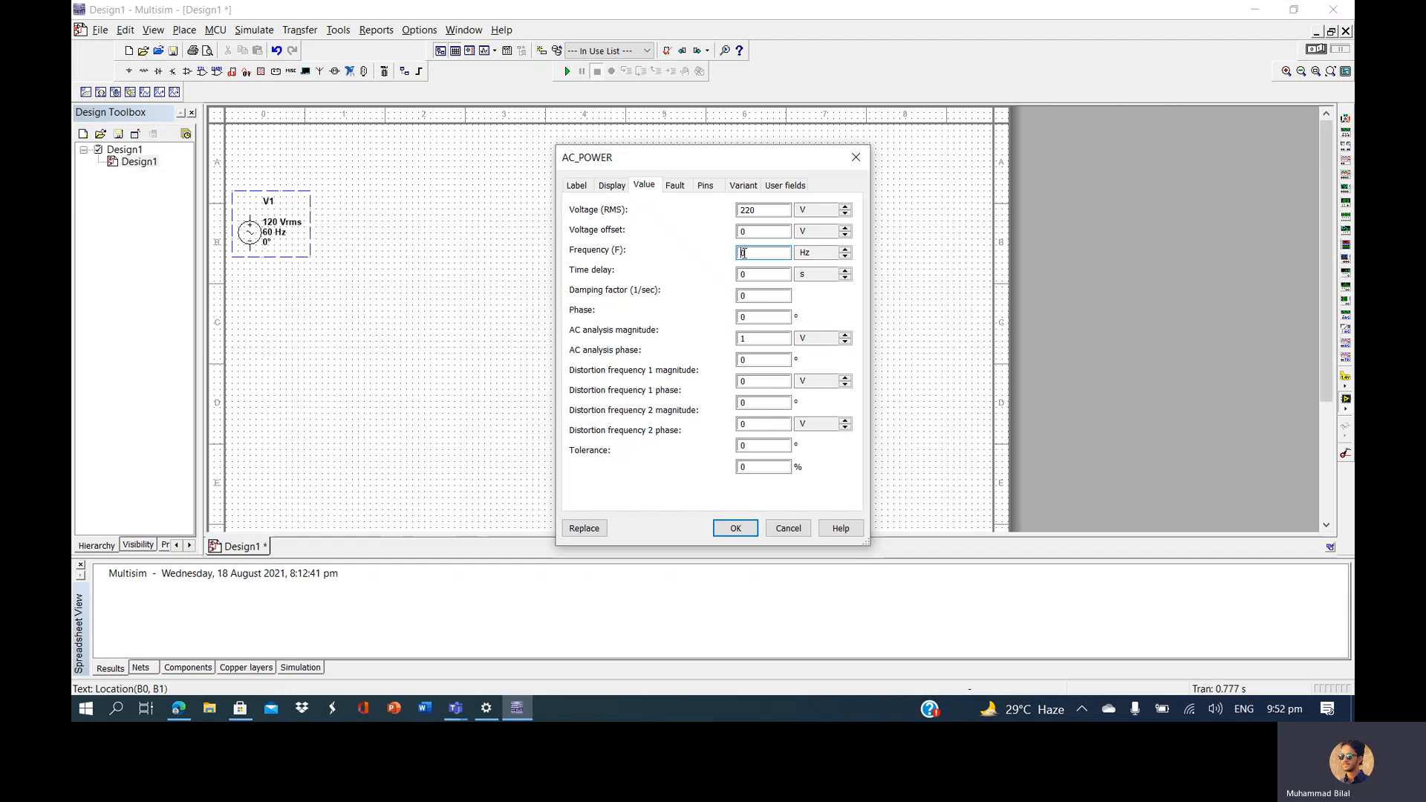
text(50)
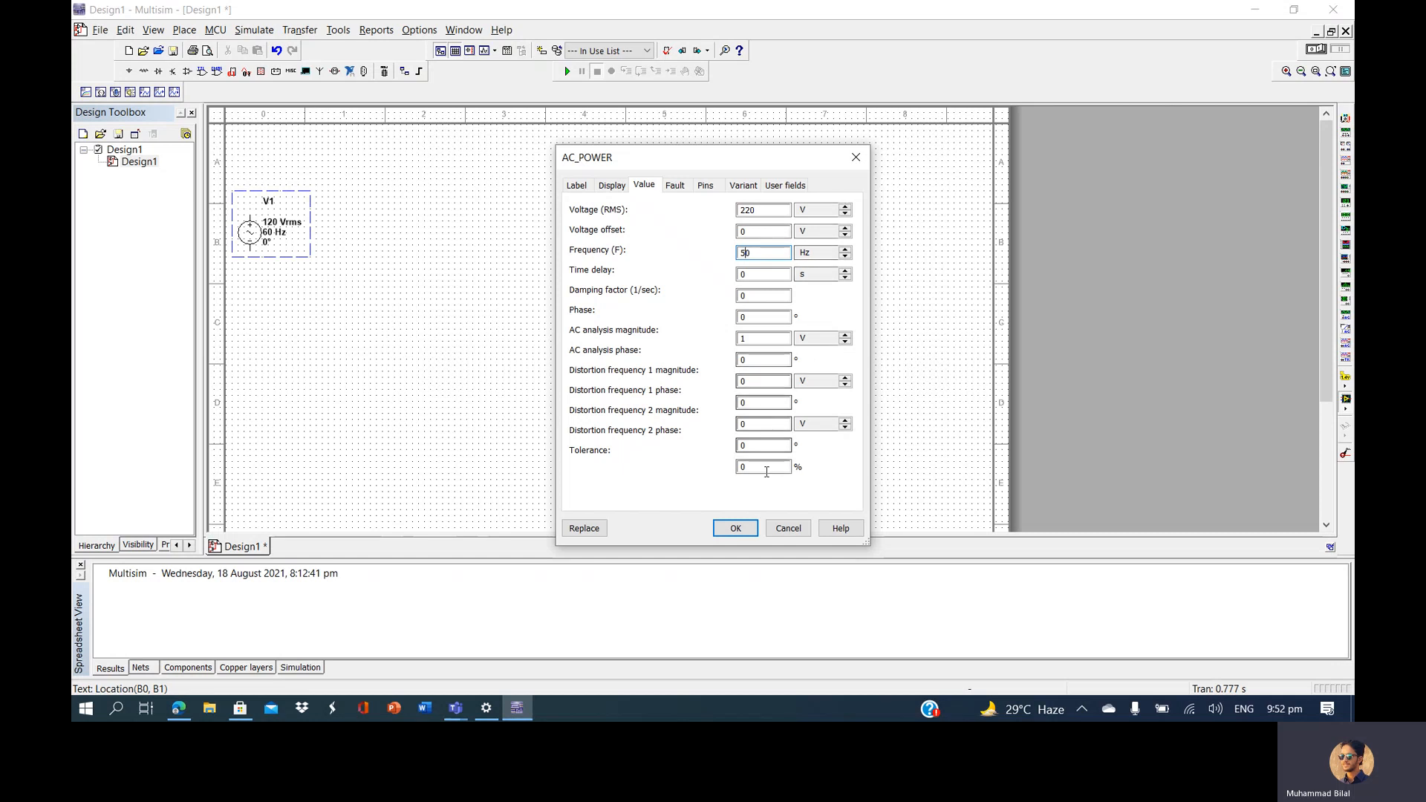
click(735, 528)
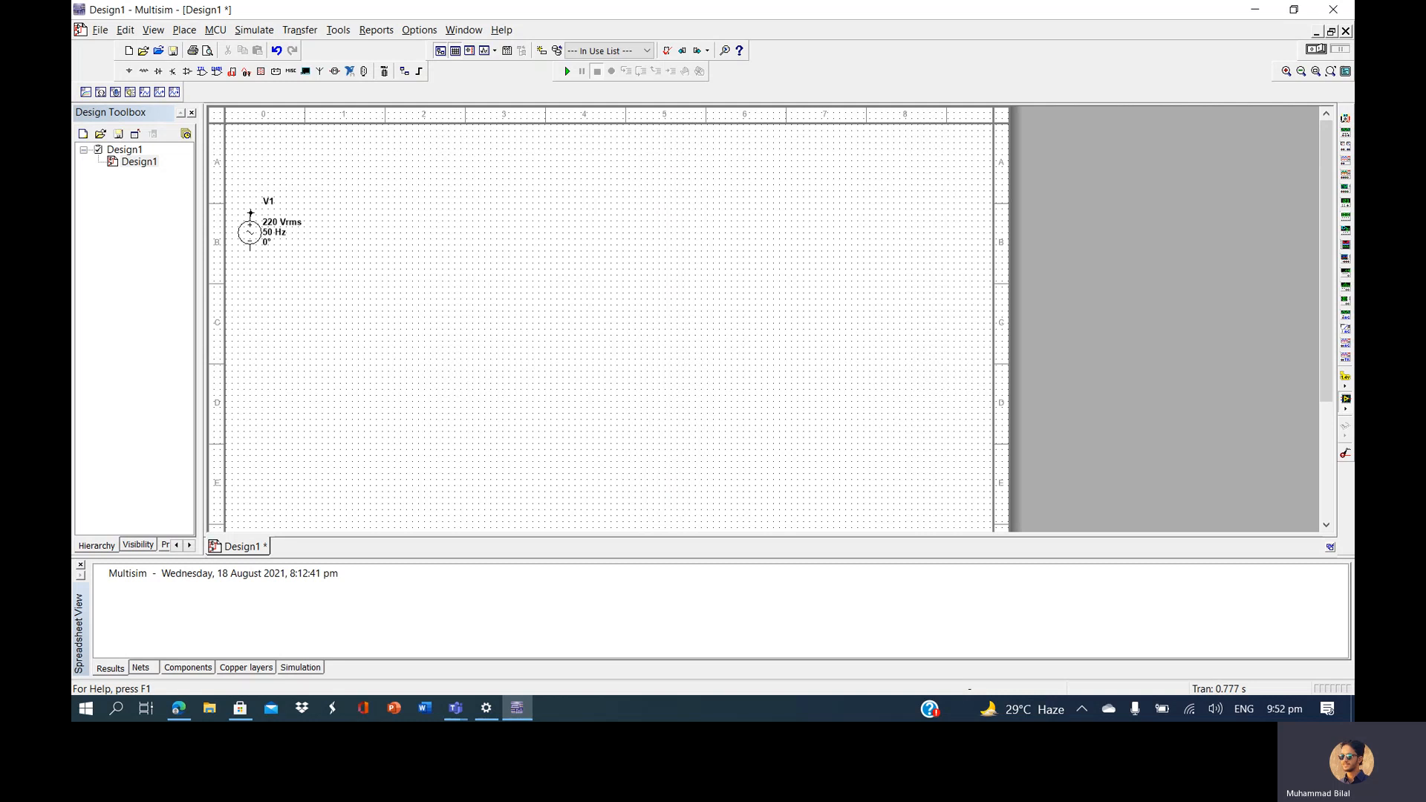
Place a multimeter above and beside the AC source and wire its two terminals across the source
click(1345, 120)
click(357, 181)
click(357, 180)
click(250, 217)
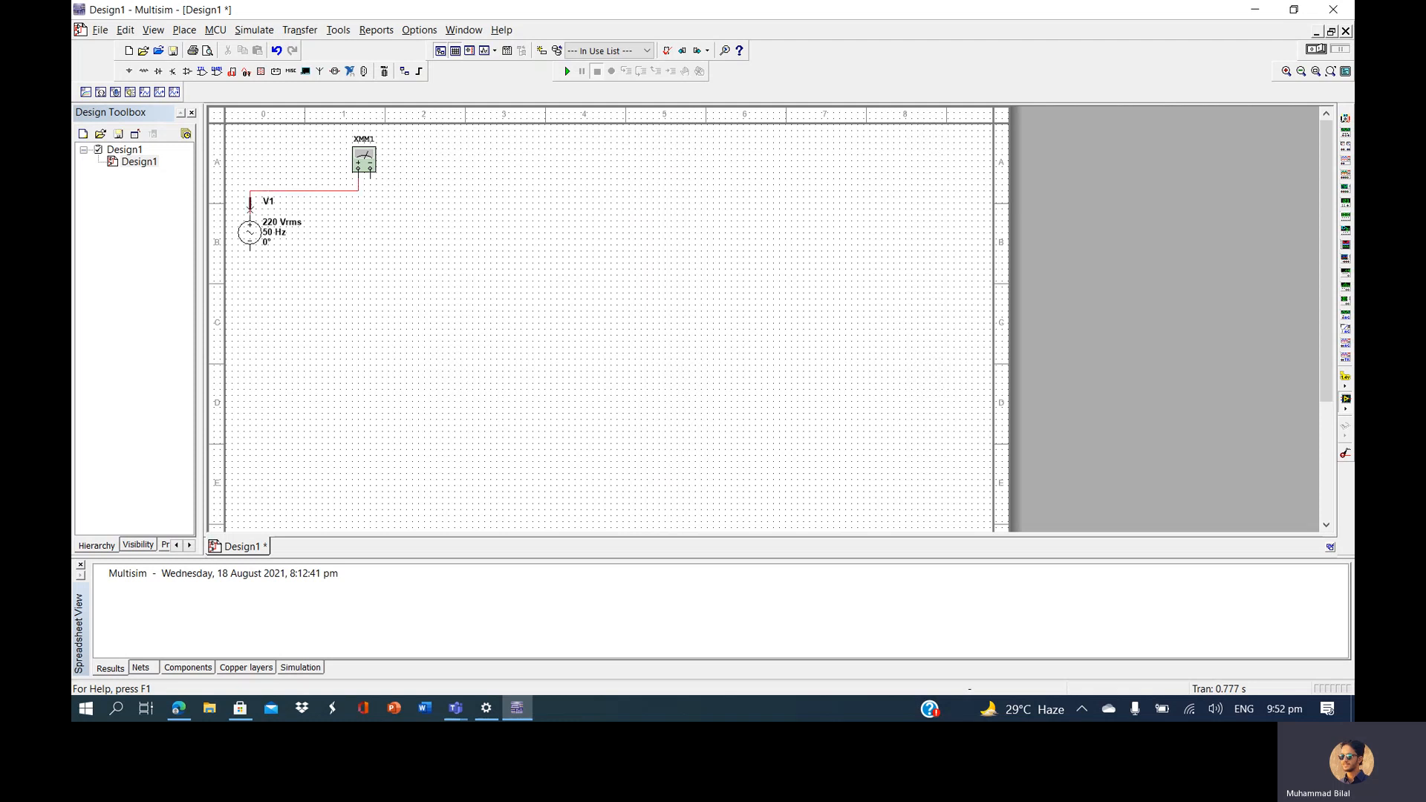
click(370, 177)
click(249, 253)
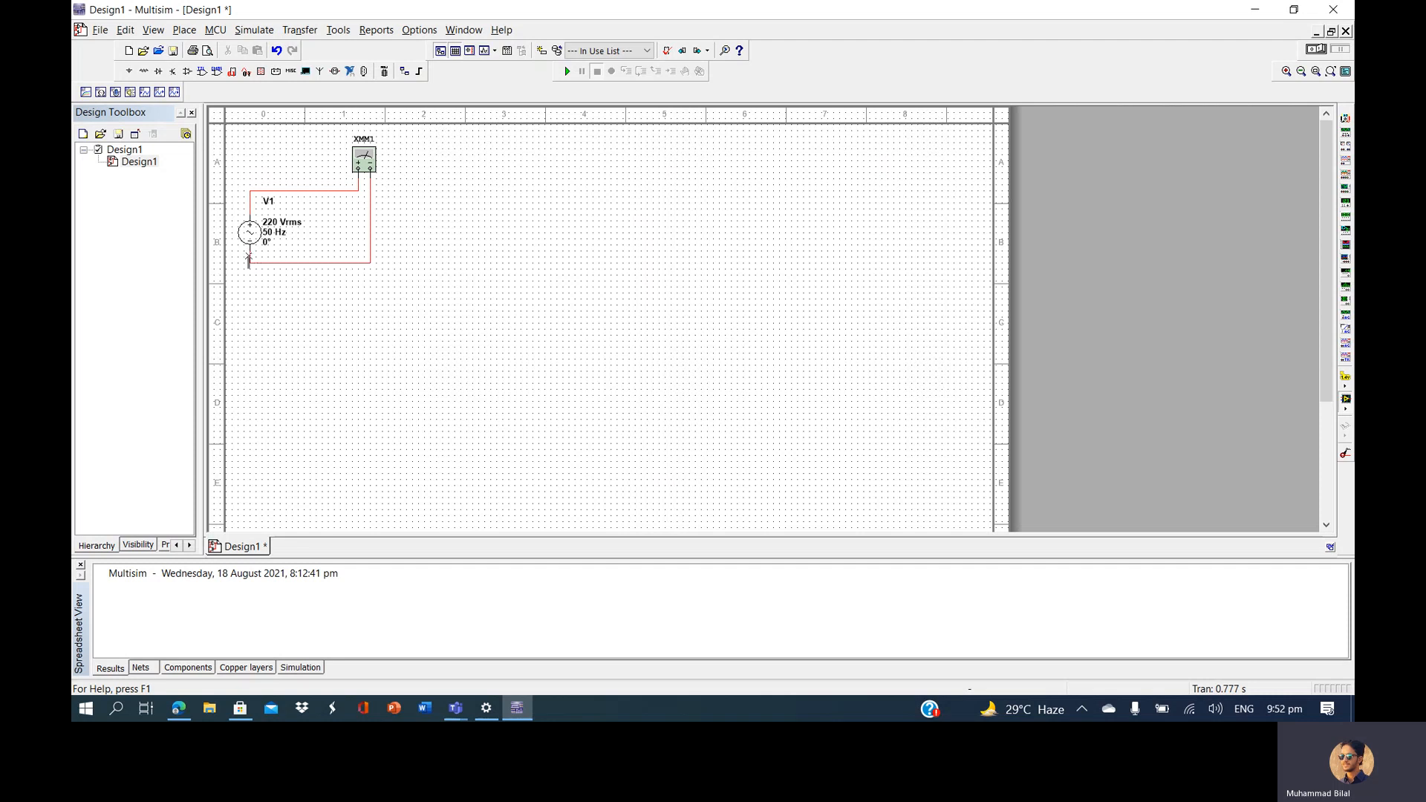
Try to run the simulation of the source and multimeter circuit
click(566, 71)
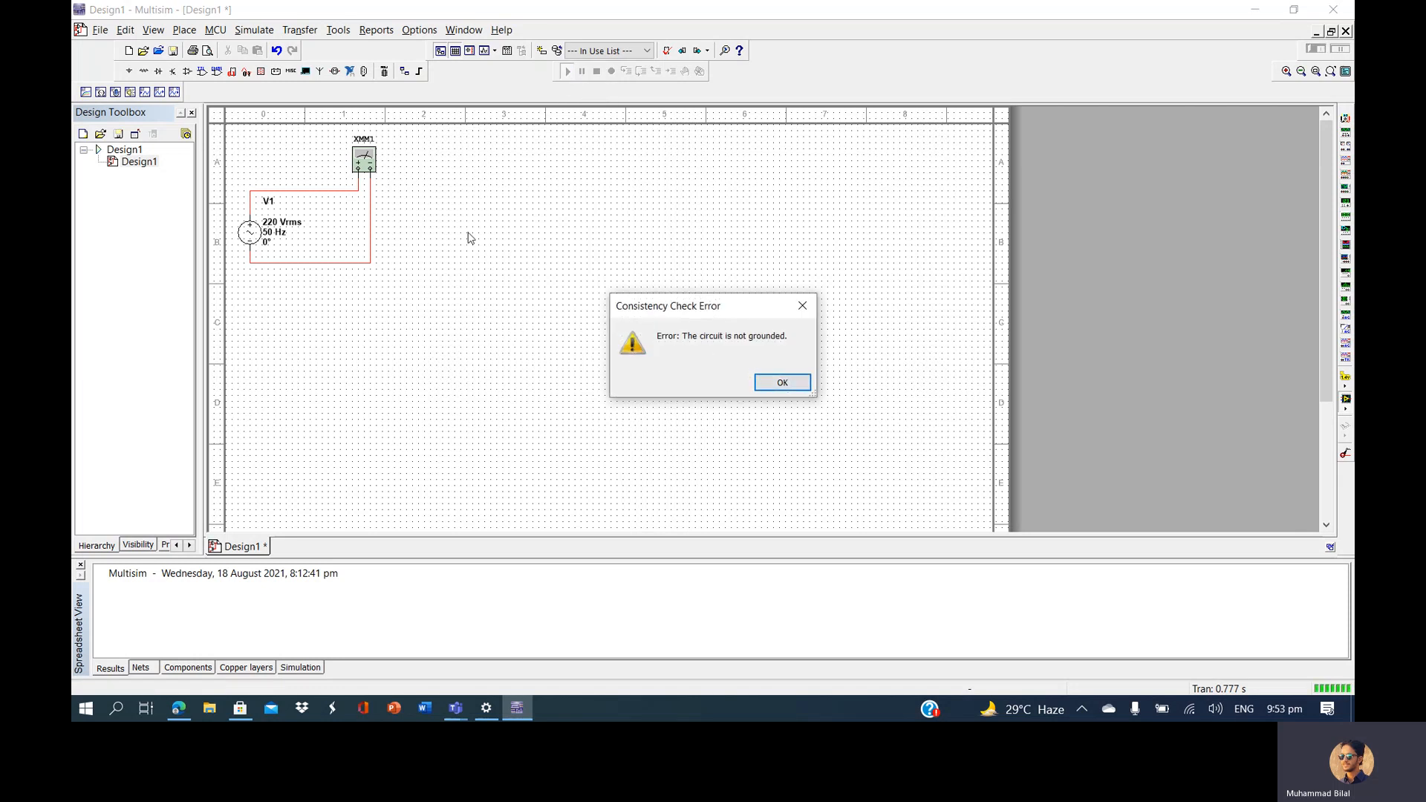
click(782, 382)
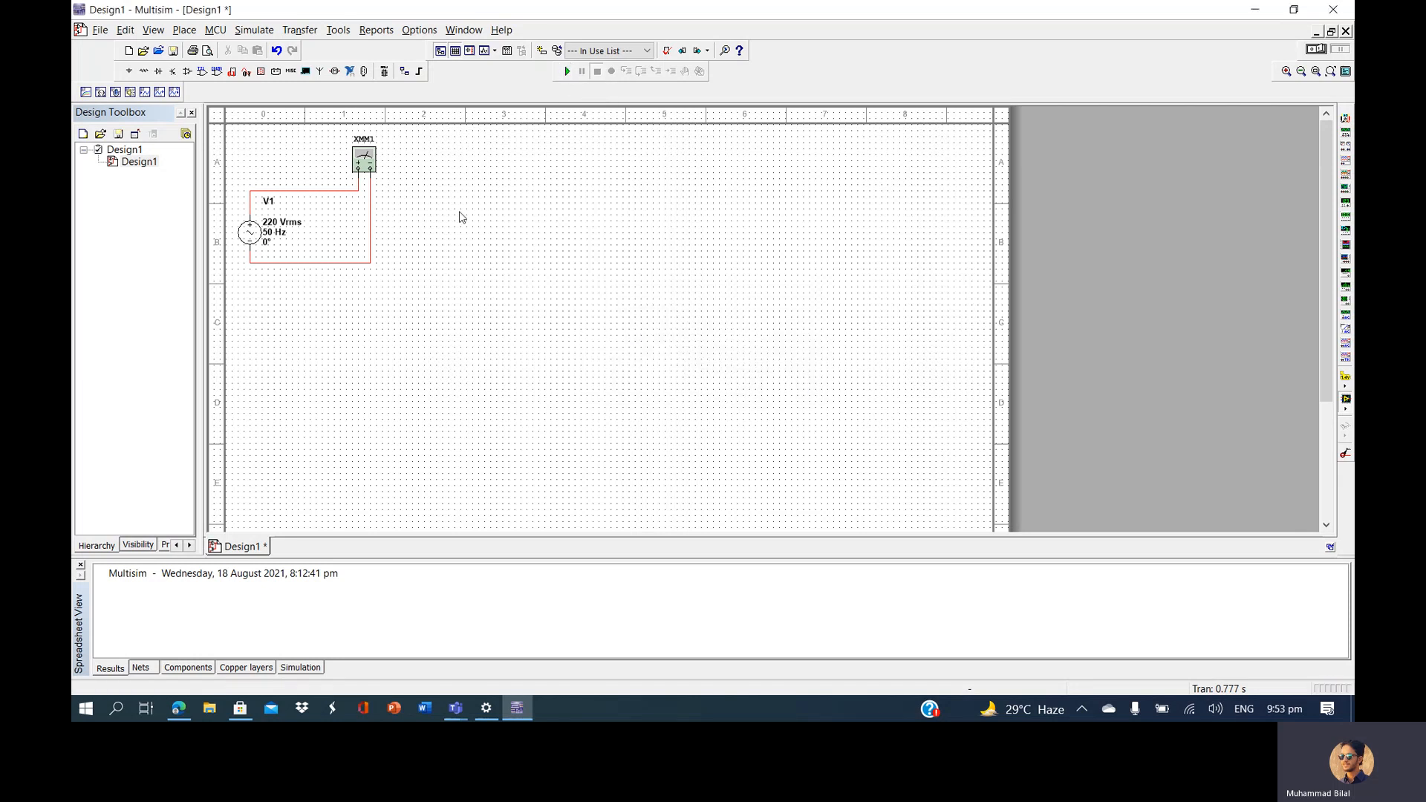
Place a GROUND component below the circuit and wire it to the lower wire of the loop
click(131, 71)
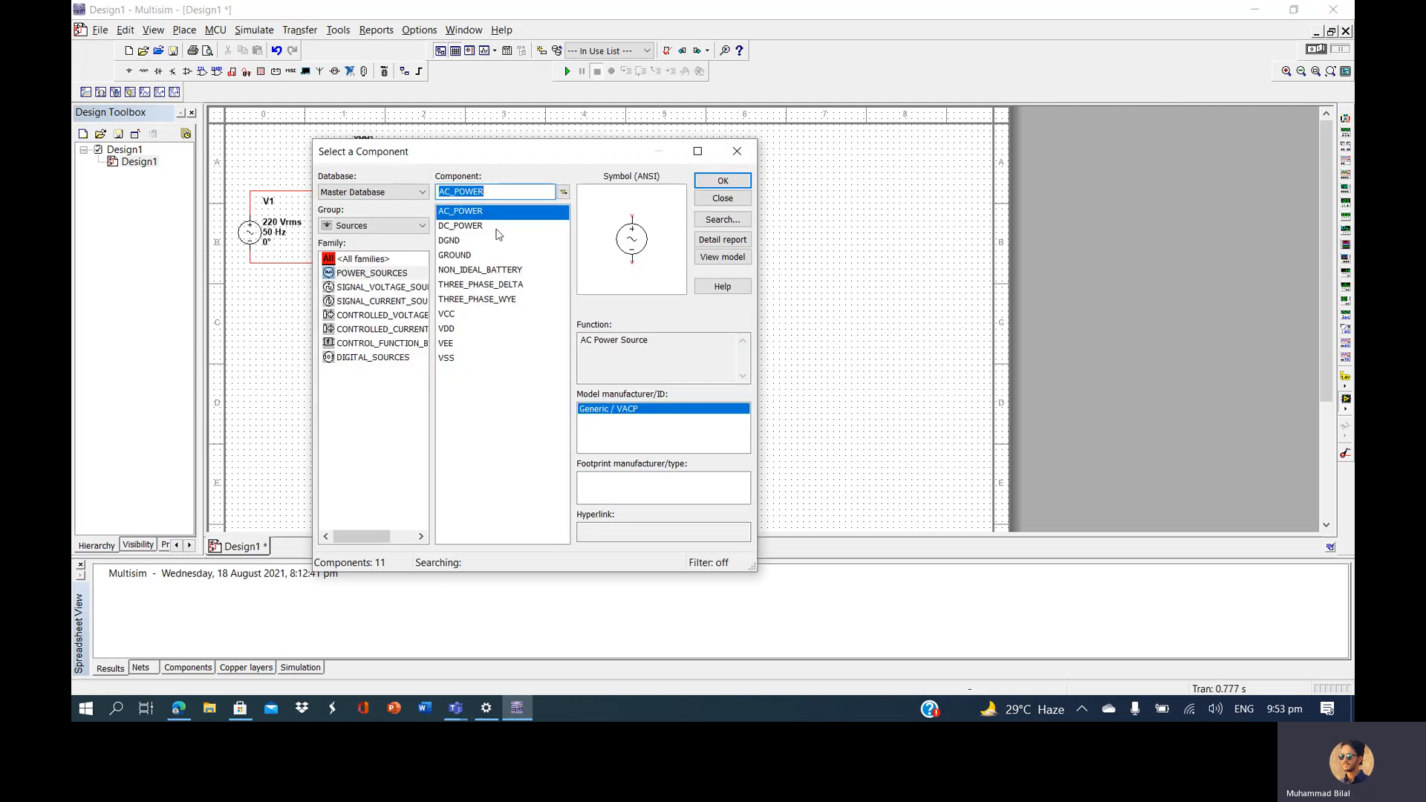
click(450, 257)
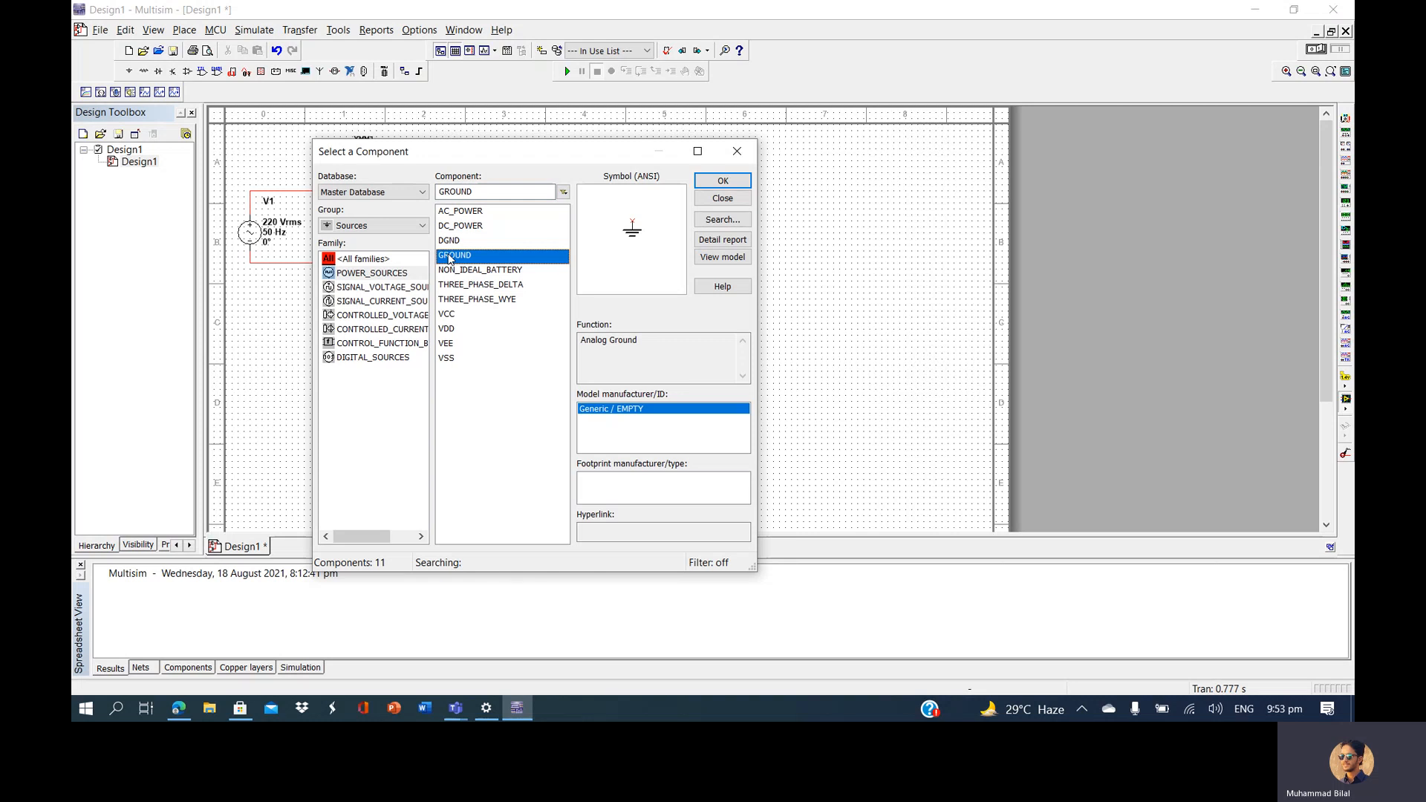
click(716, 187)
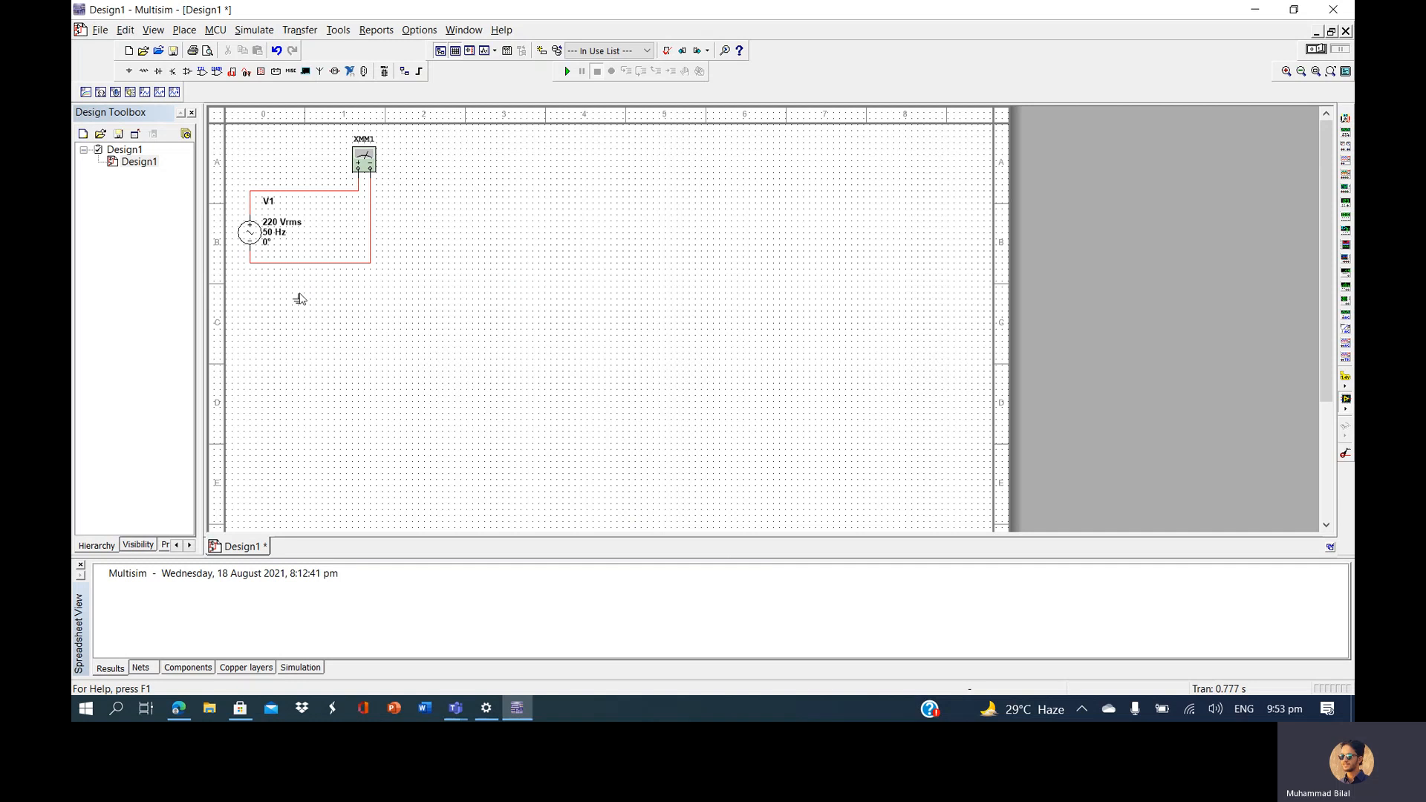
click(297, 295)
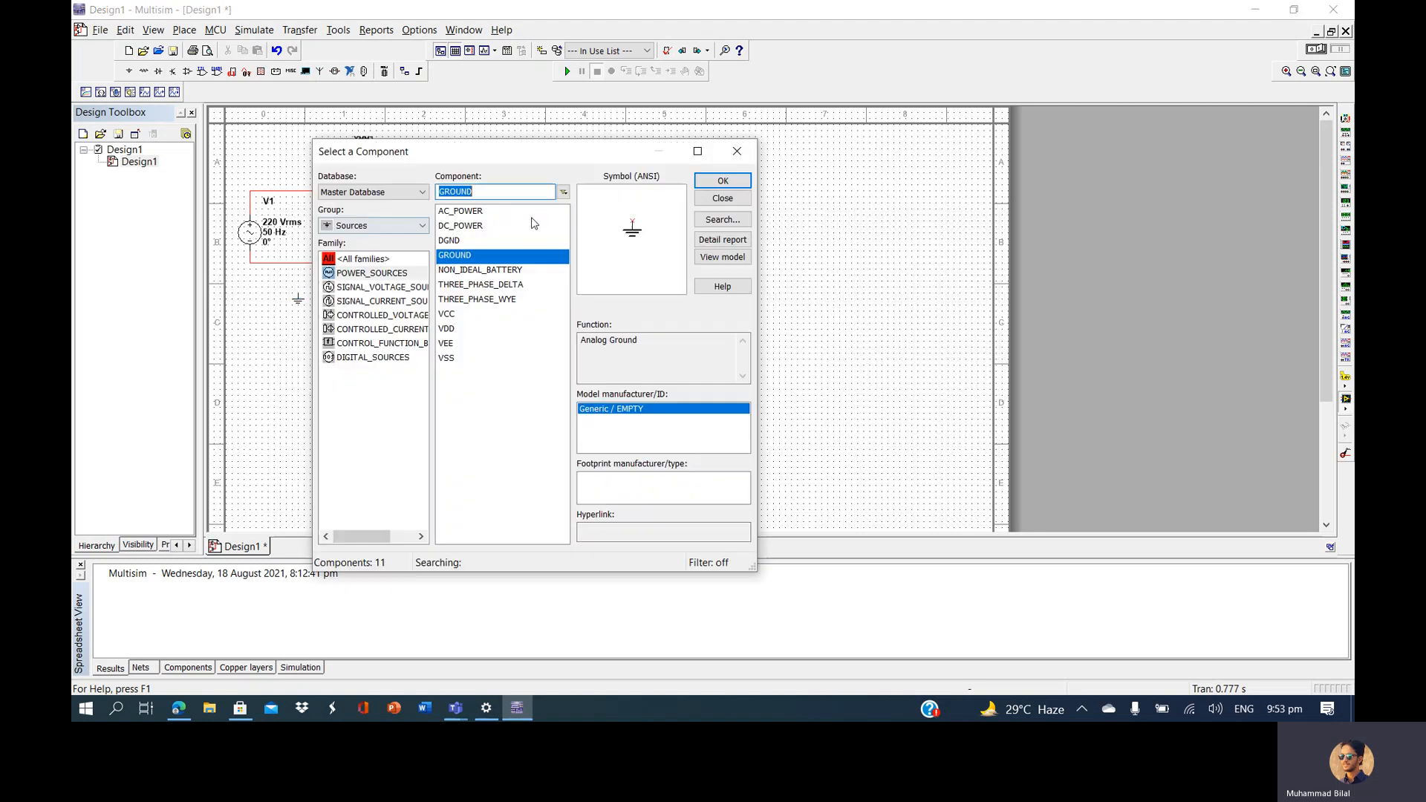
click(746, 150)
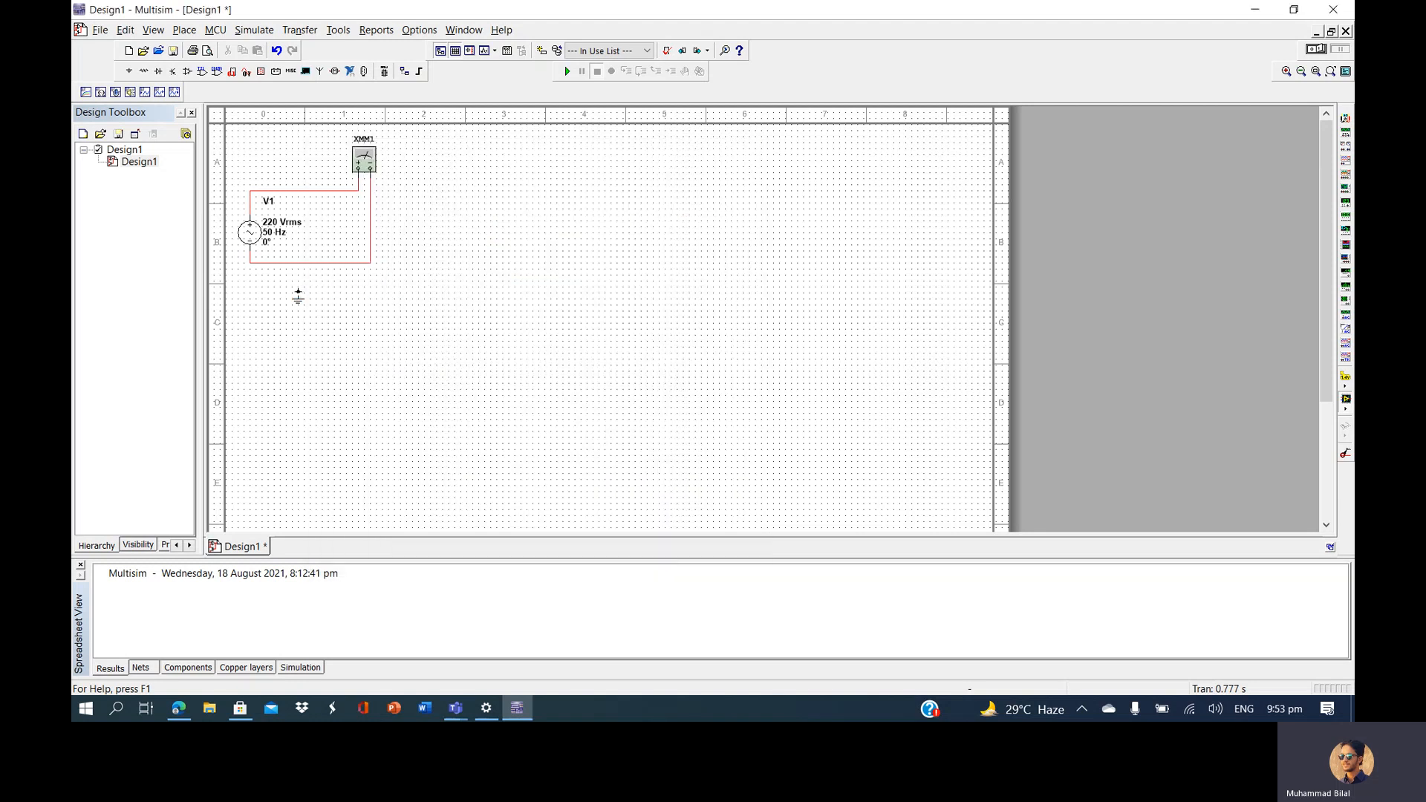
click(298, 292)
click(298, 262)
Run the simulation and measure the source's AC voltage with the multimeter, closing its display when done
click(567, 71)
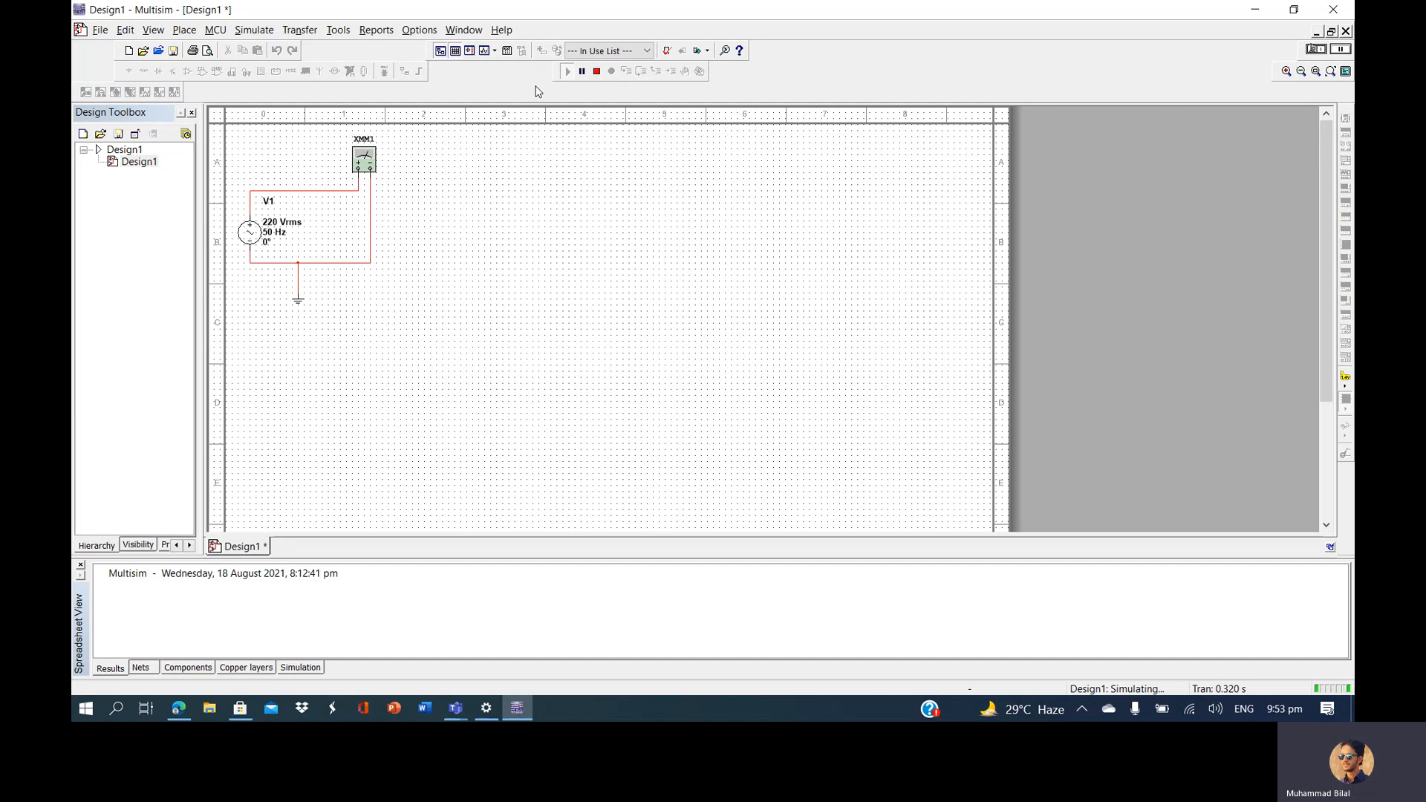
double_click(364, 158)
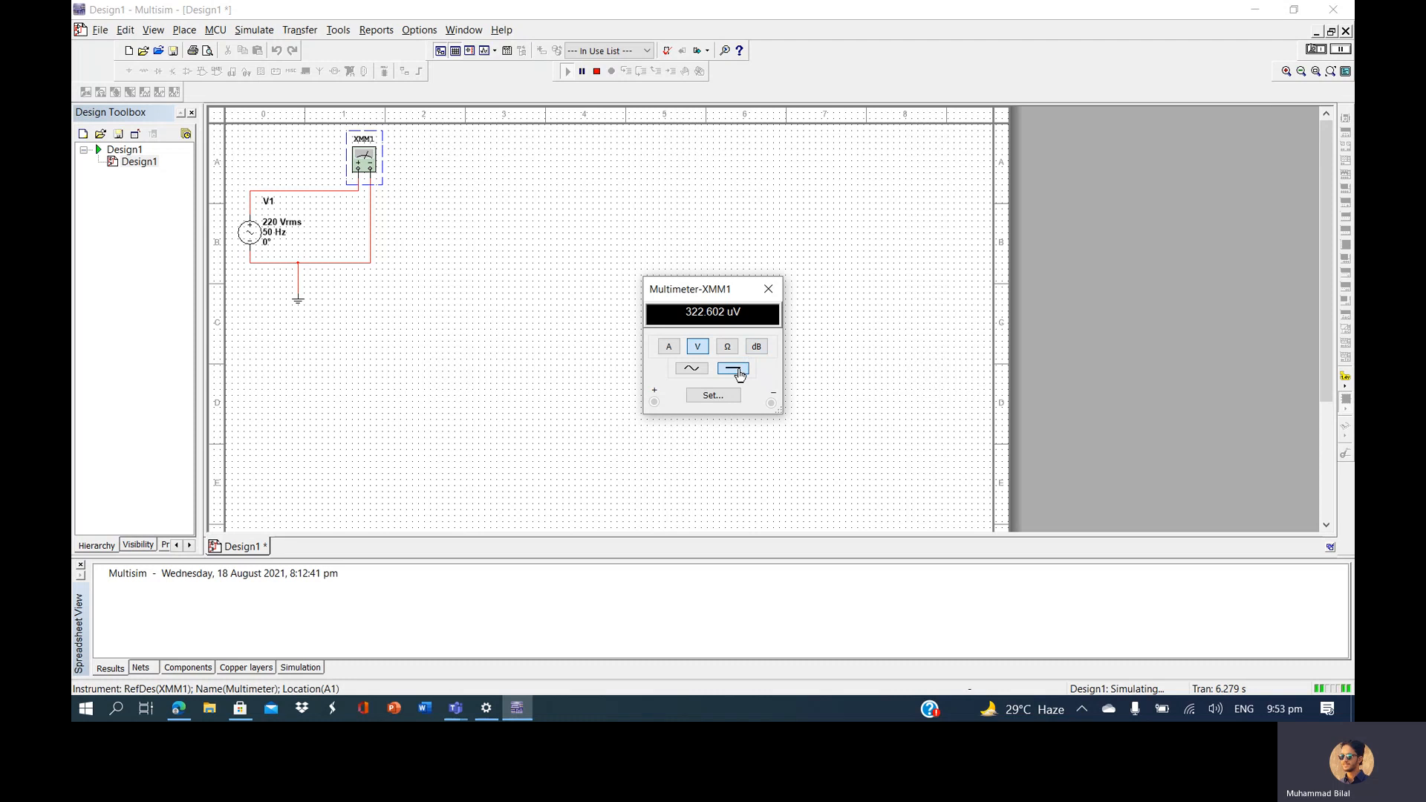
click(691, 369)
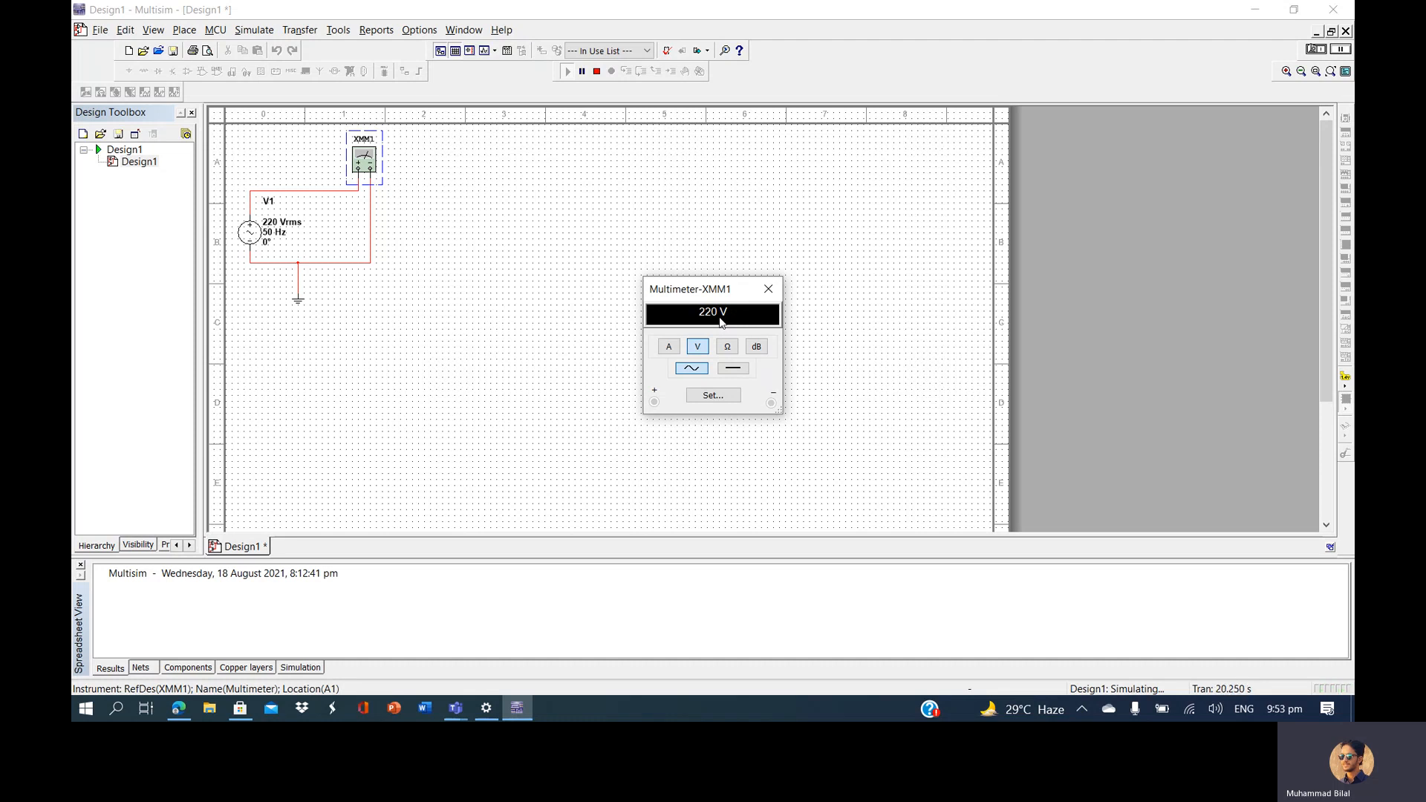
click(777, 291)
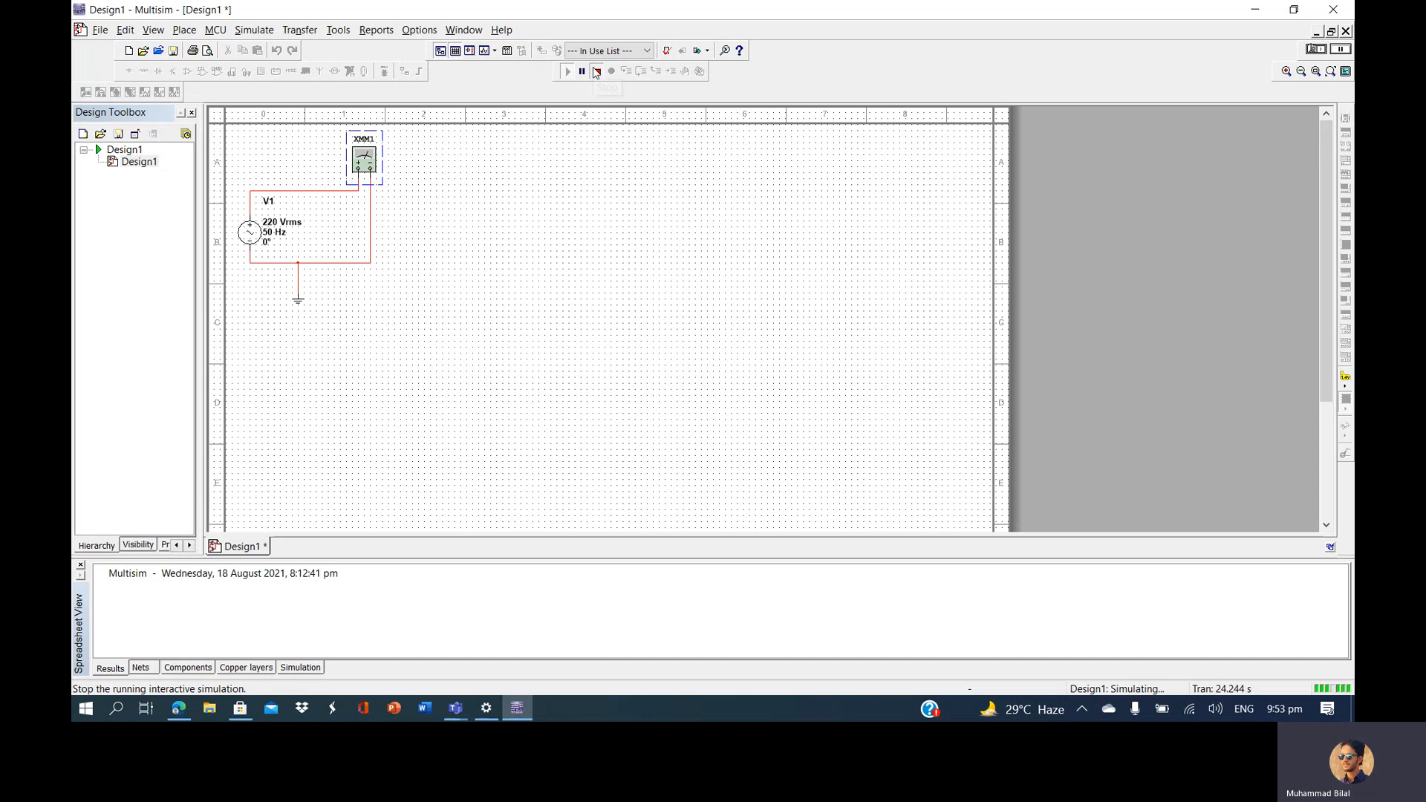
Stop the simulation and delete the multimeter from the schematic
click(596, 72)
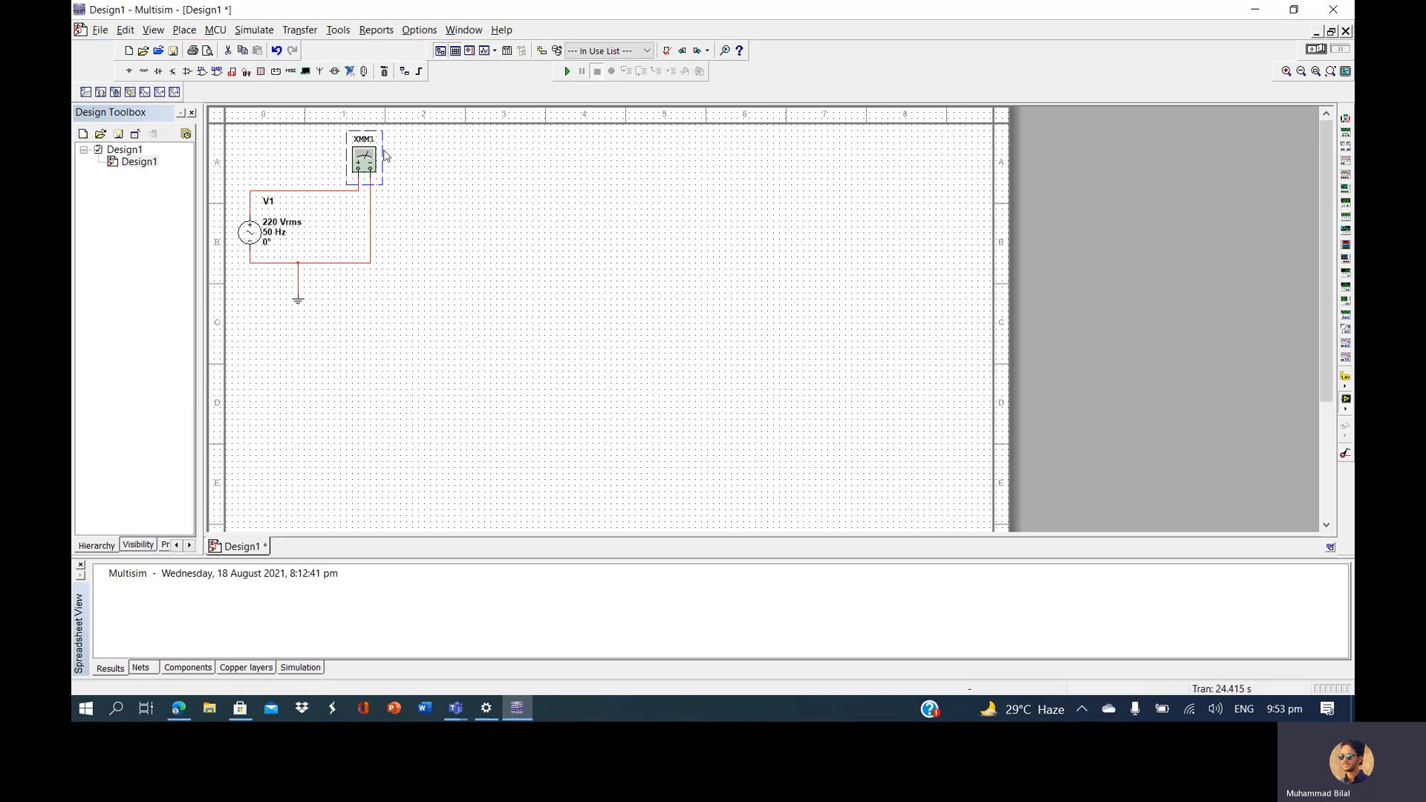
key(Delete)
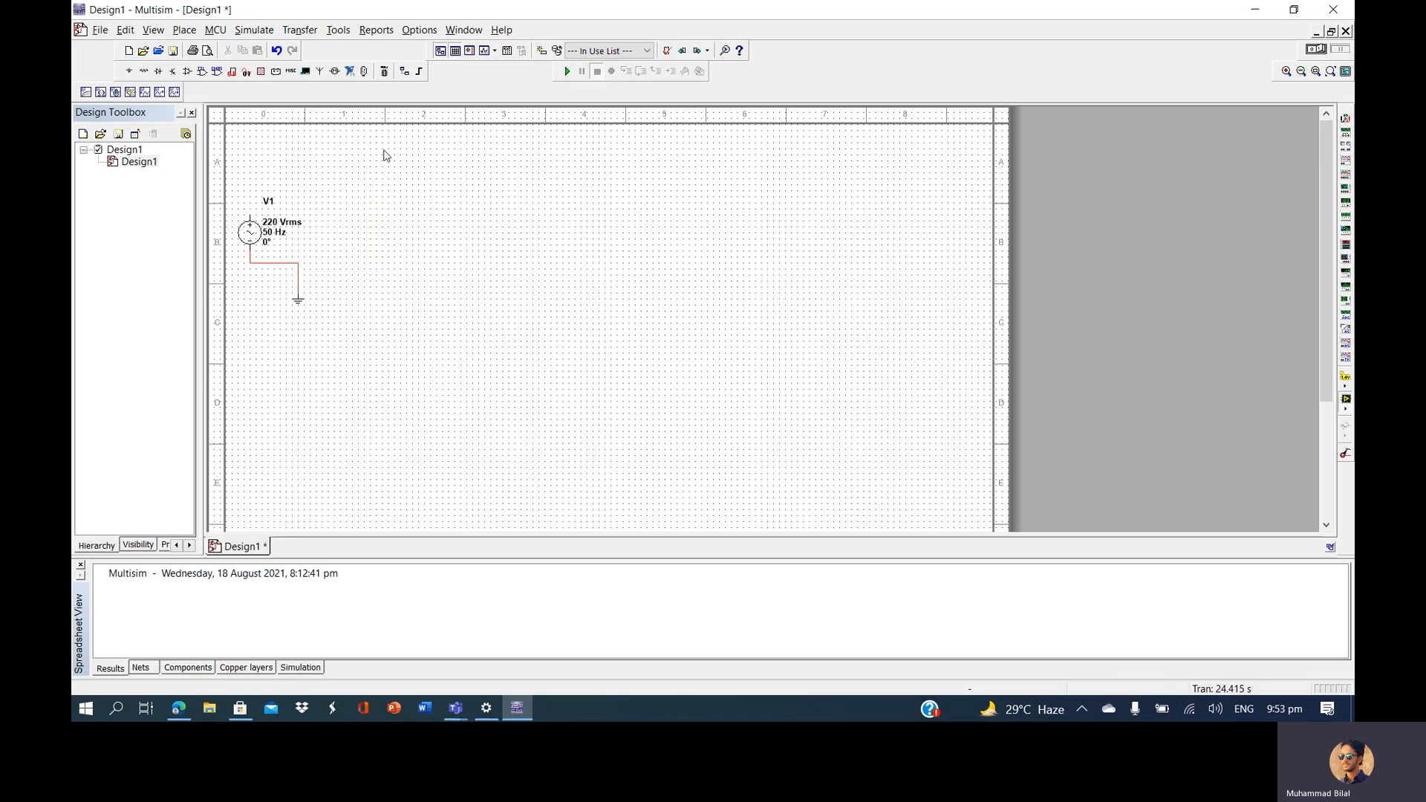
Delete the wire connecting the AC source to the ground symbol
click(282, 263)
key(Delete)
Open the component library and list the TRANSFORMER family of the Basic group
click(185, 30)
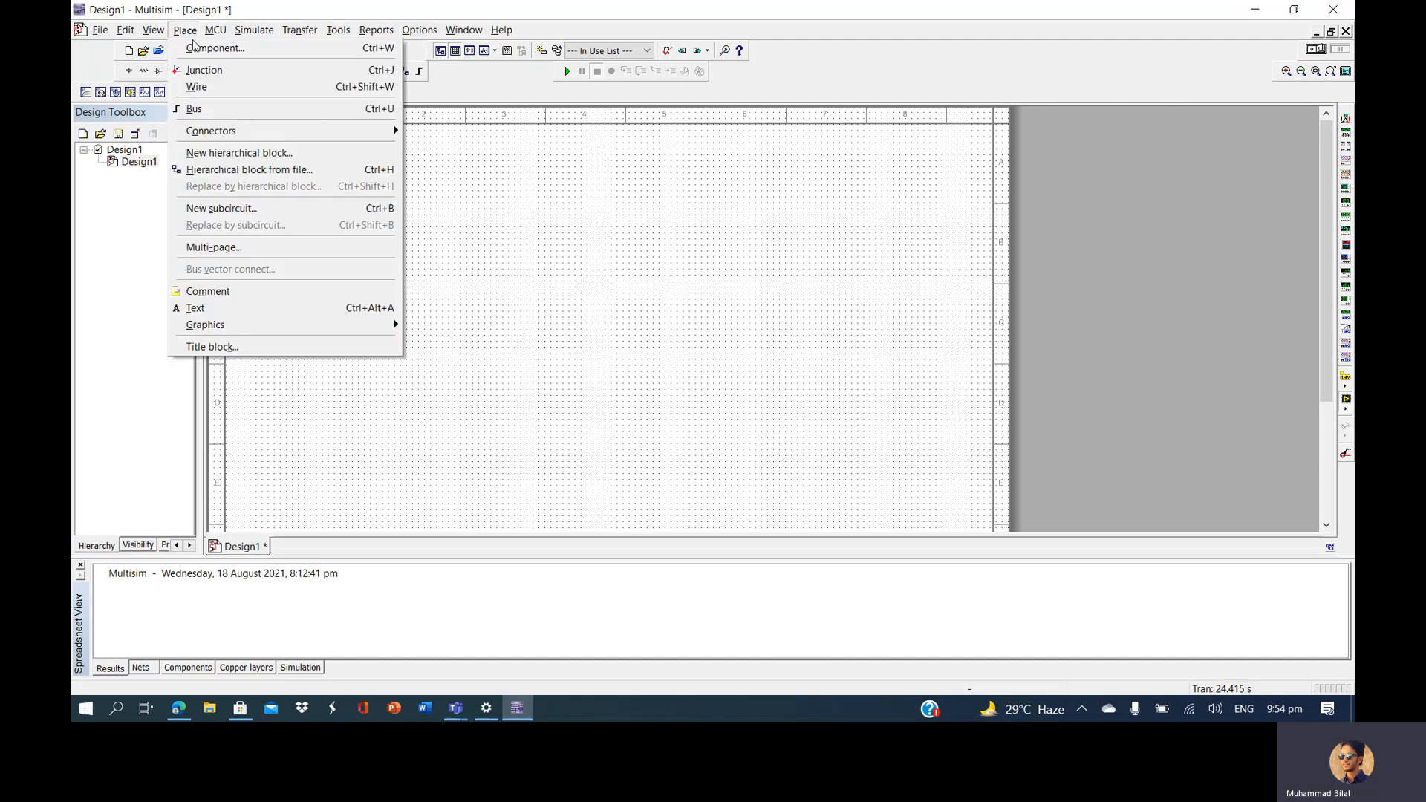
click(196, 49)
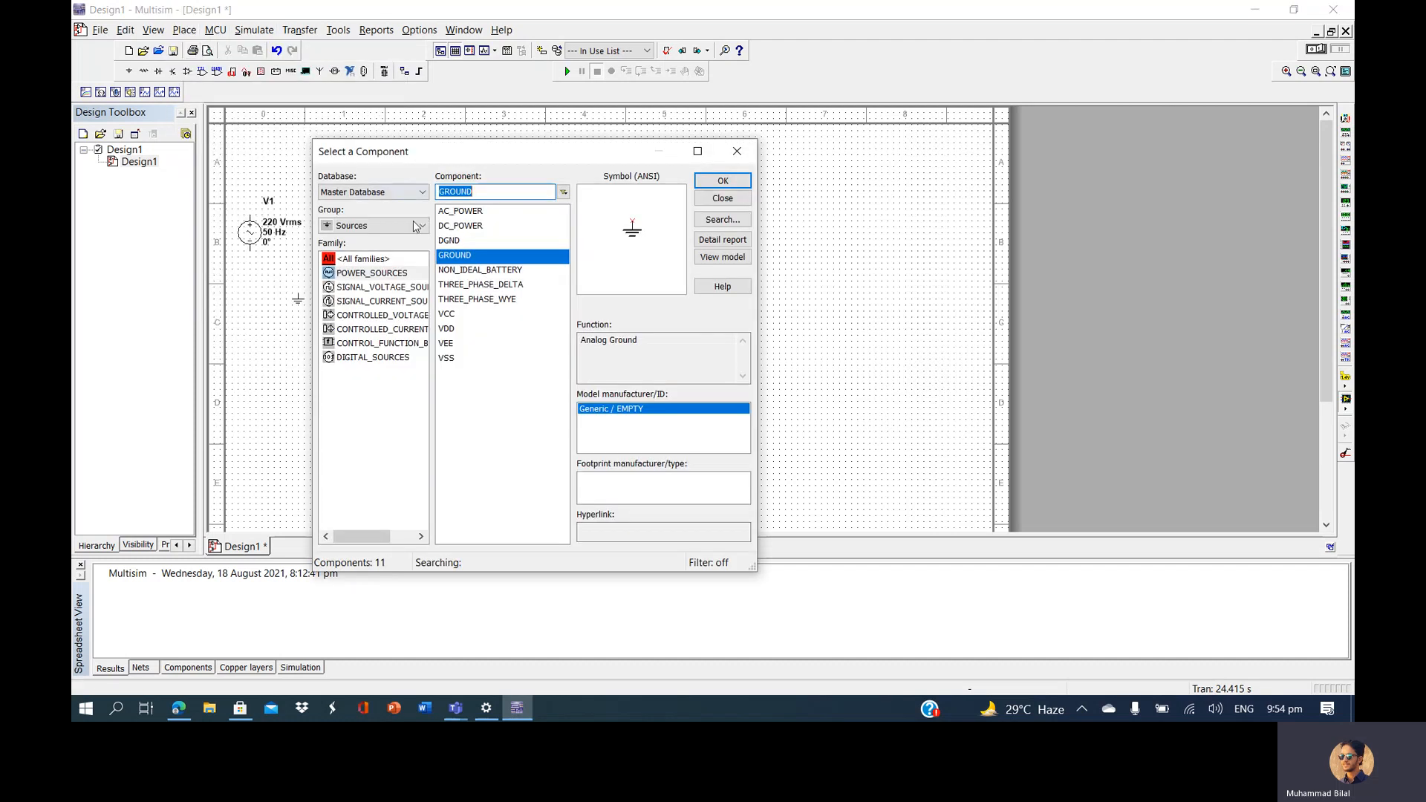
click(399, 230)
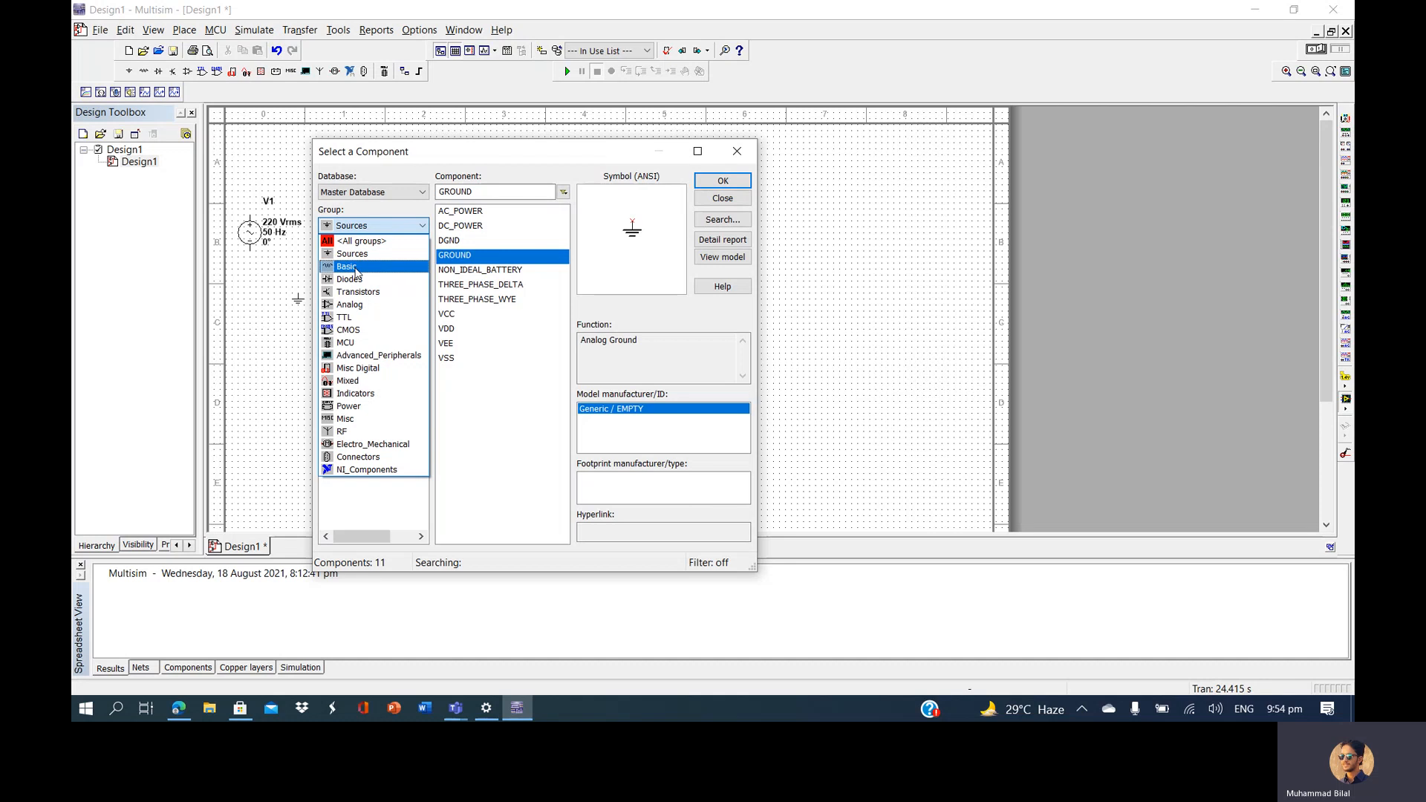
click(357, 274)
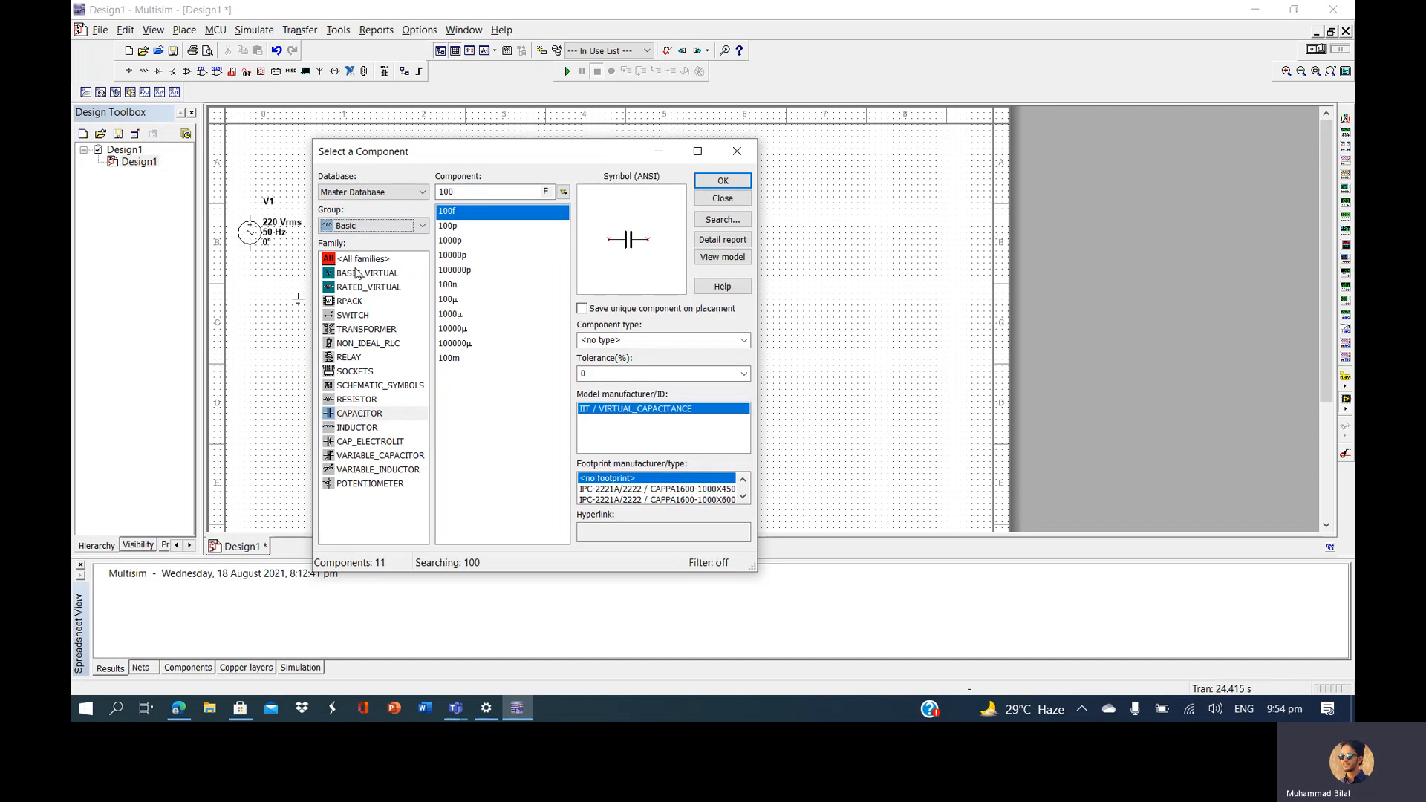
click(352, 331)
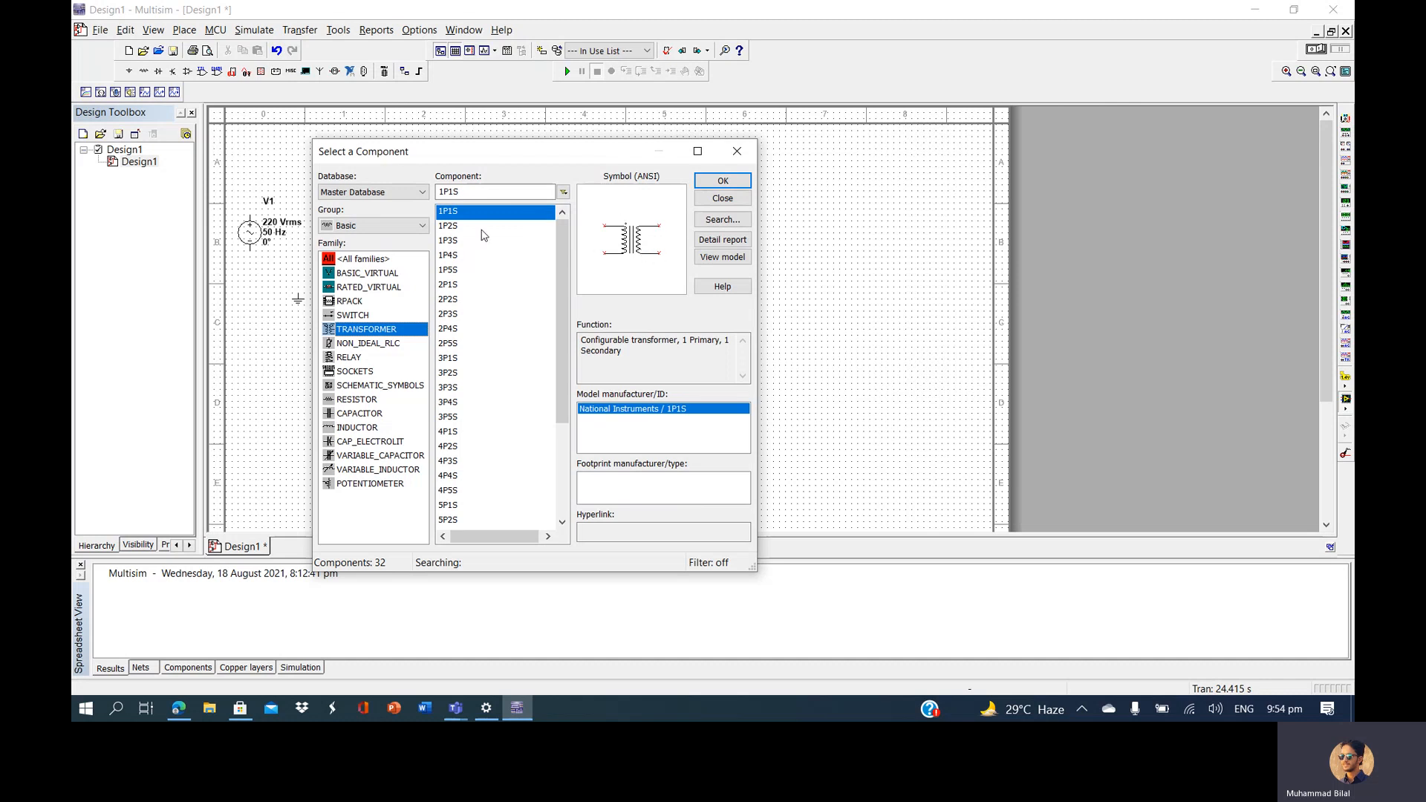
Examine the symbols of the single-primary transformers with two to five secondaries, 1P2S to 1P5S
click(449, 230)
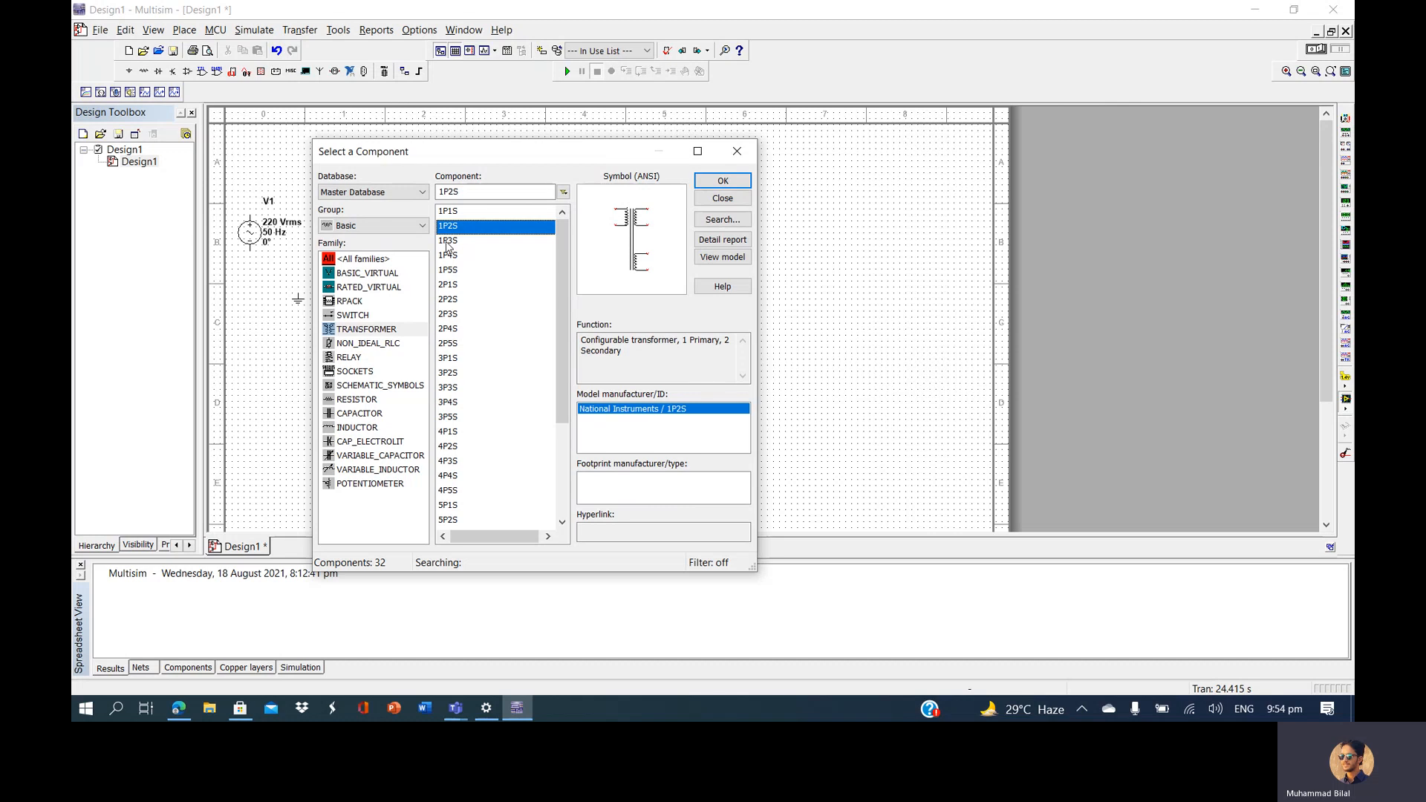
click(448, 242)
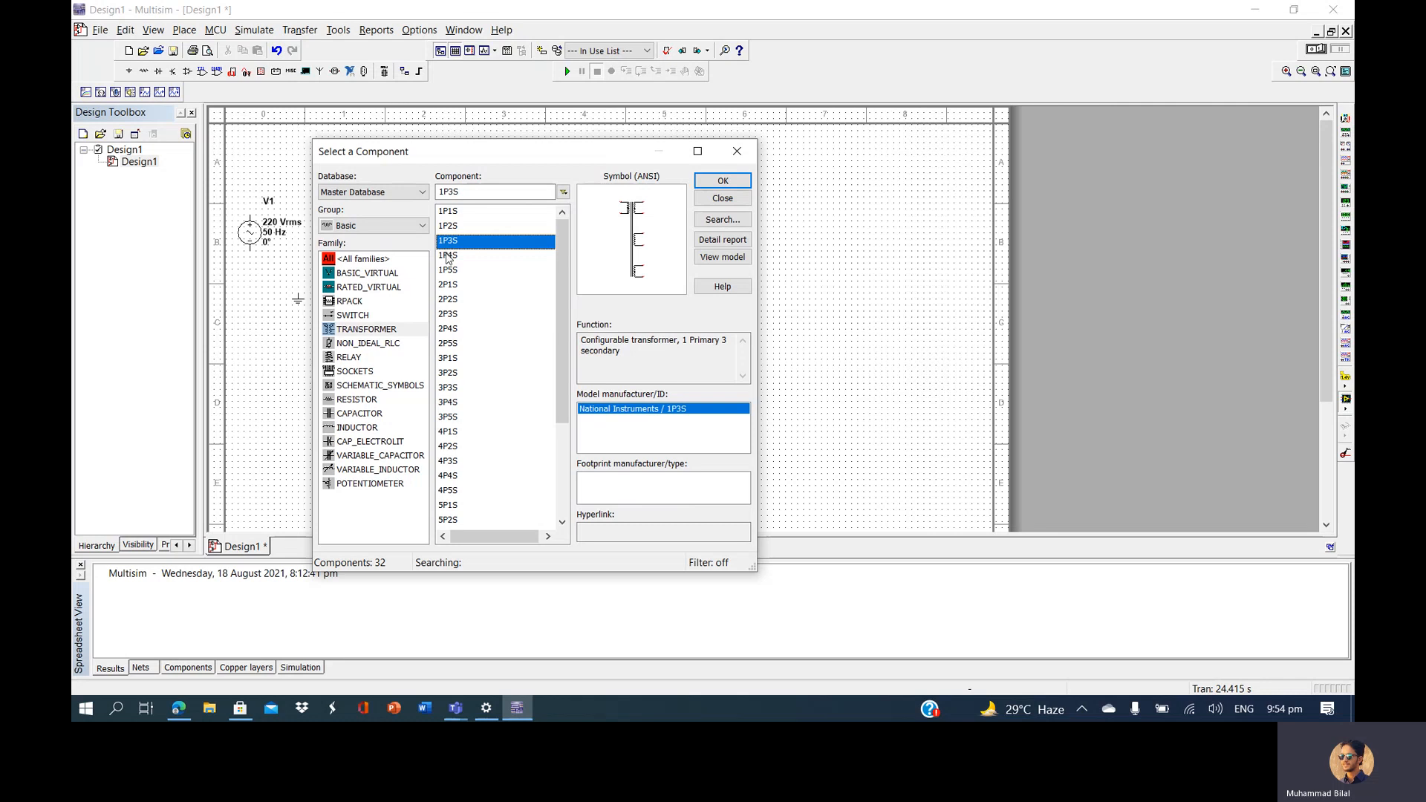
click(448, 257)
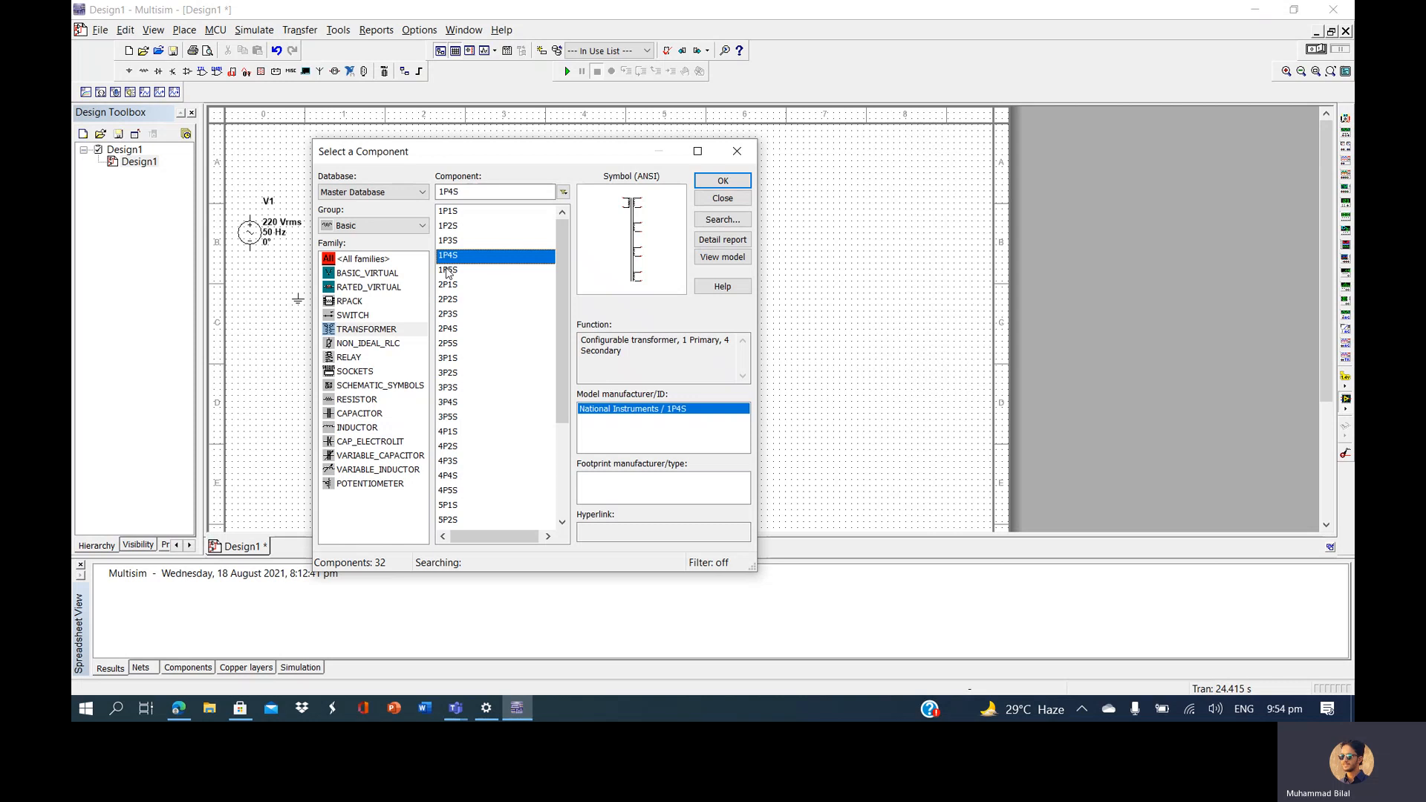
click(448, 271)
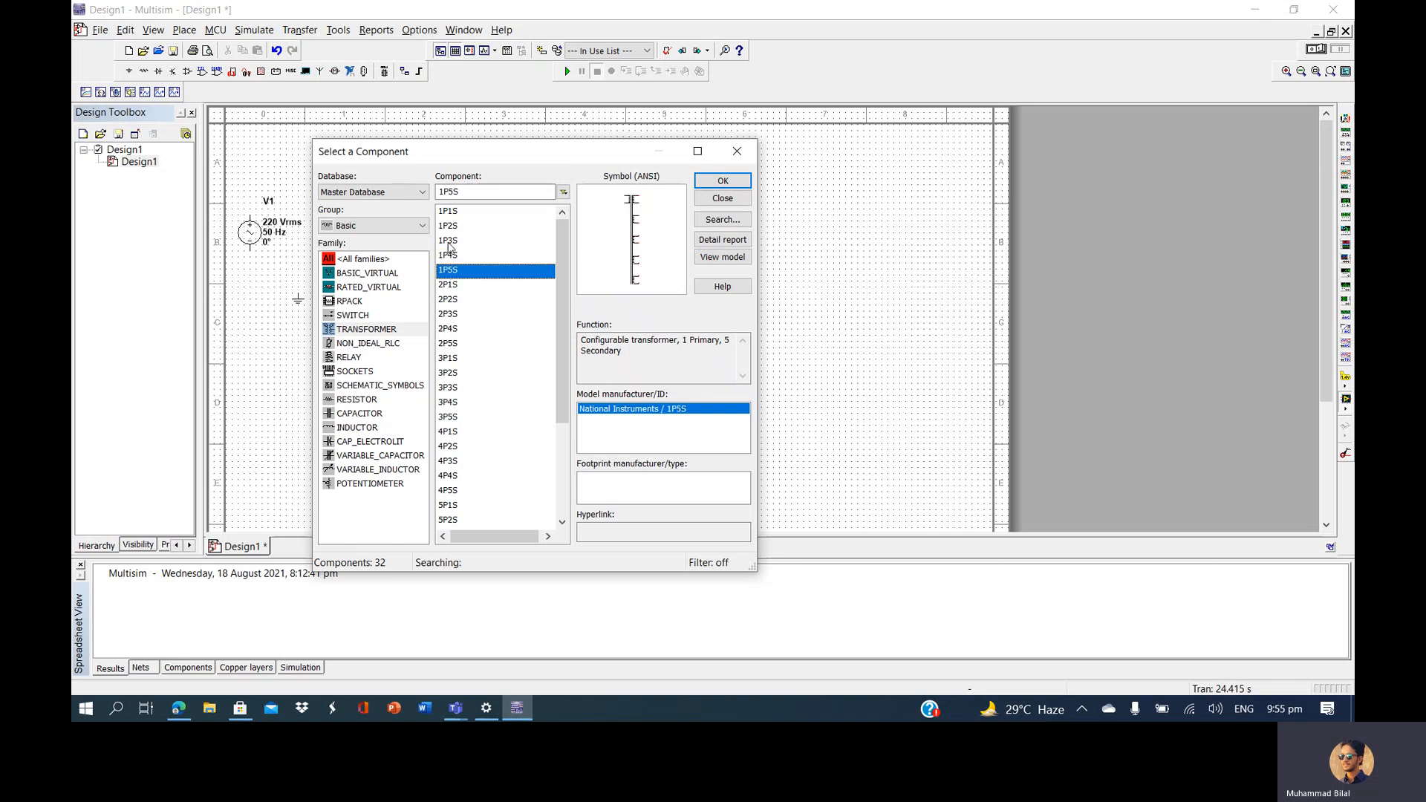
click(449, 246)
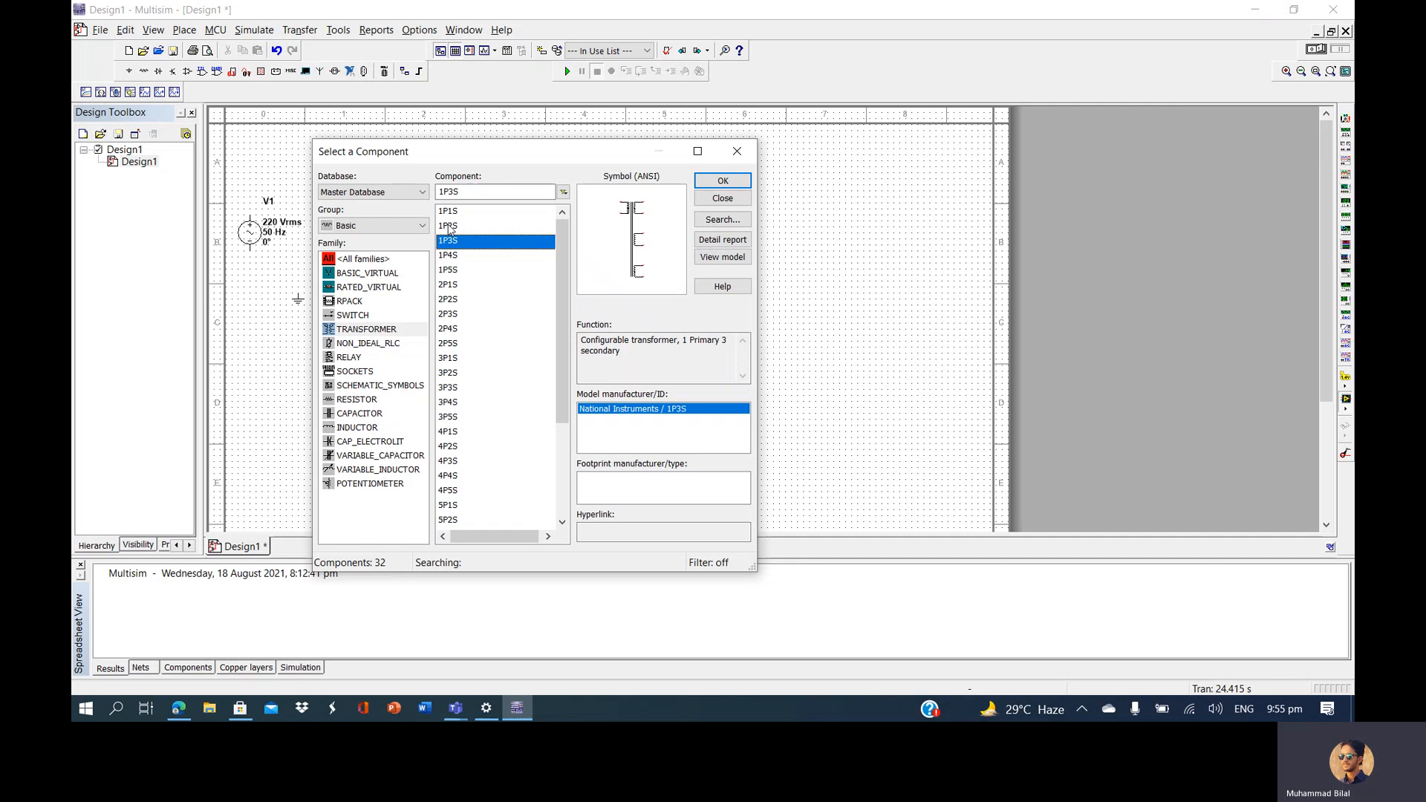
click(450, 229)
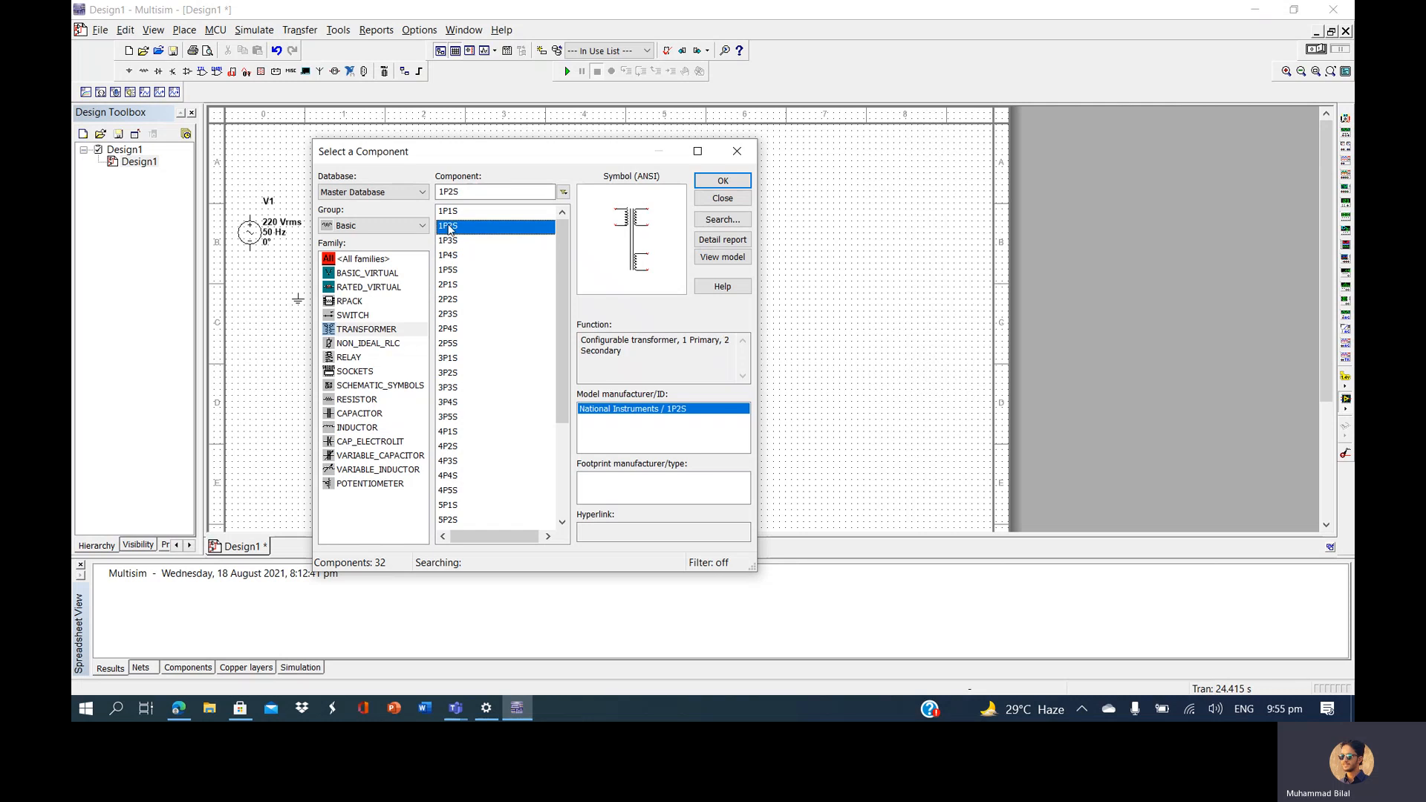
Place a 1P1S transformer beside the AC source and close the component library
click(456, 212)
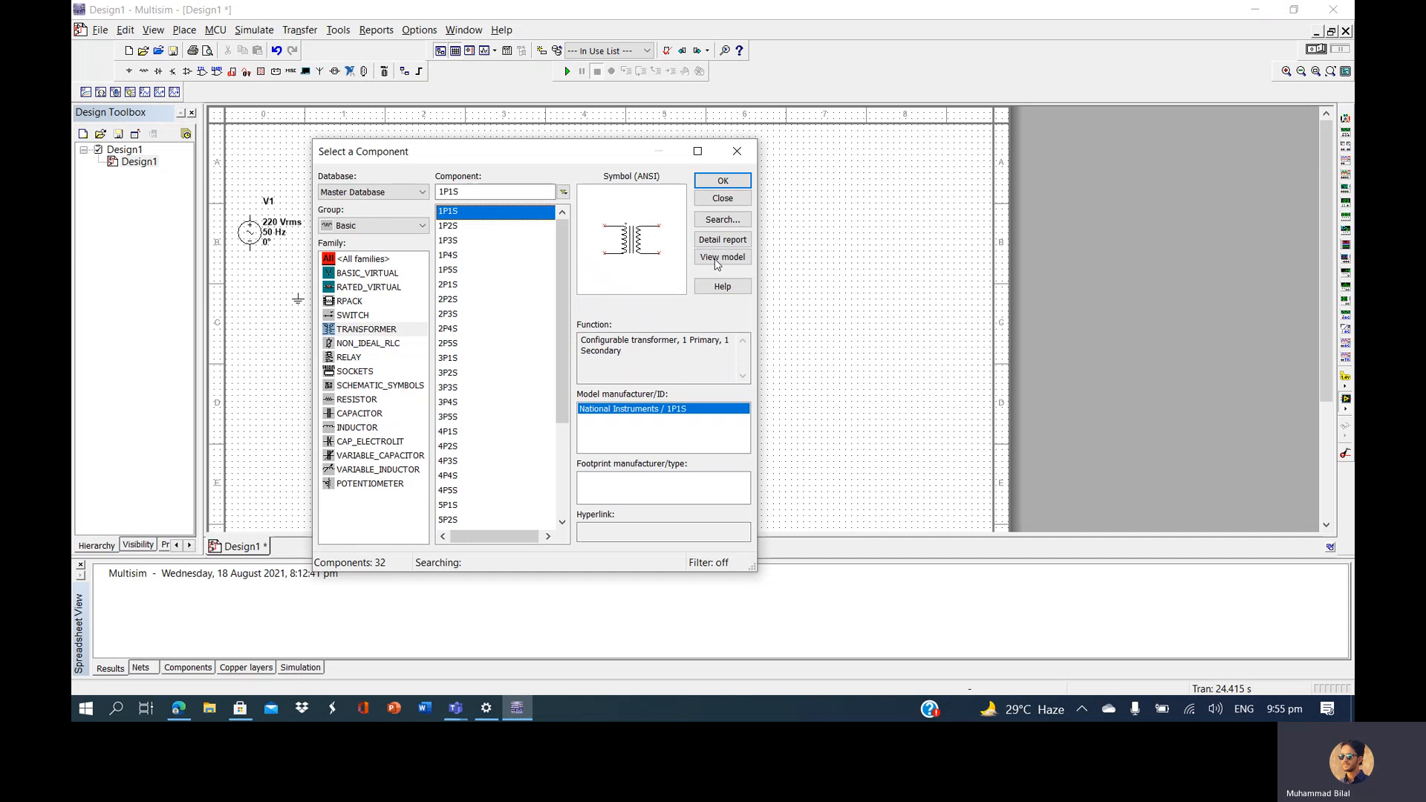
click(728, 187)
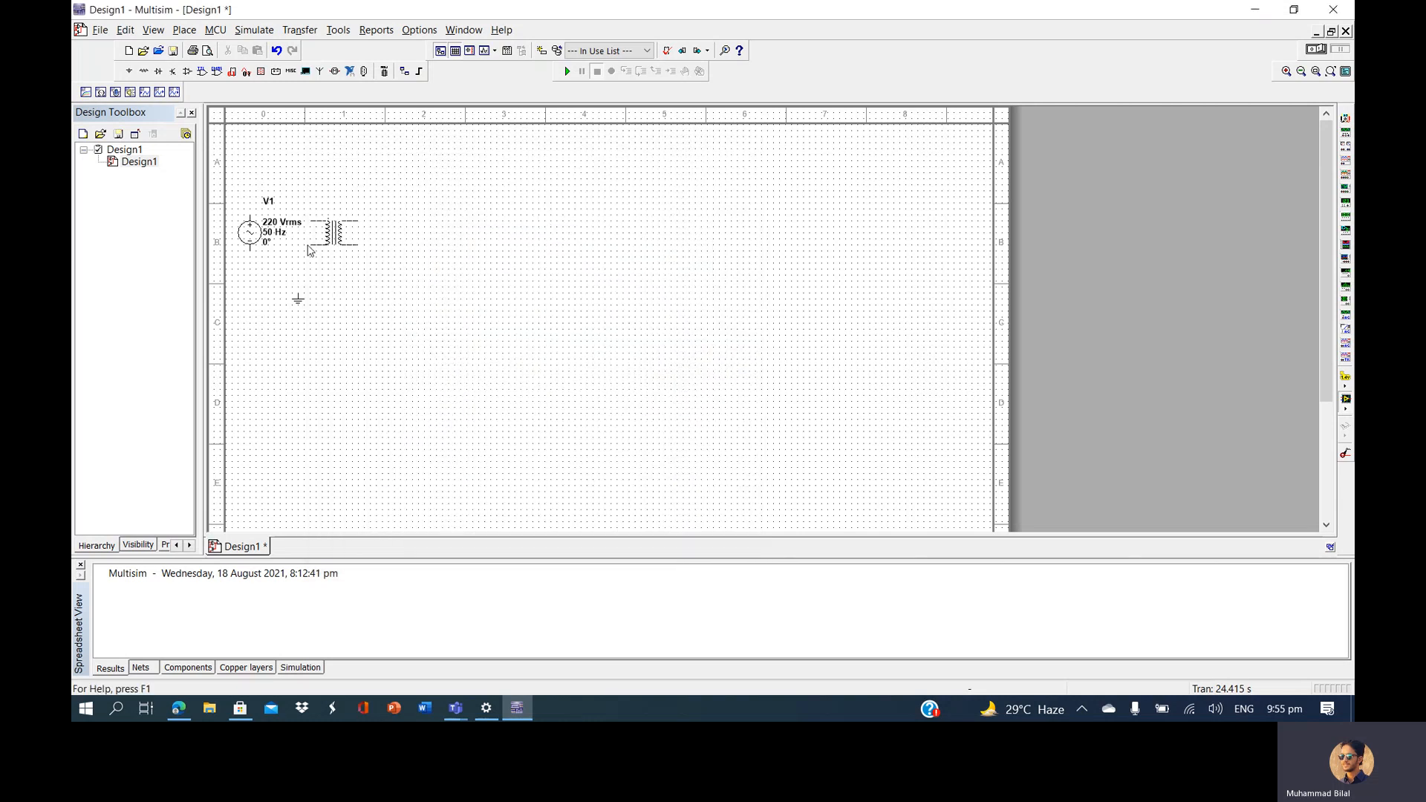
click(308, 250)
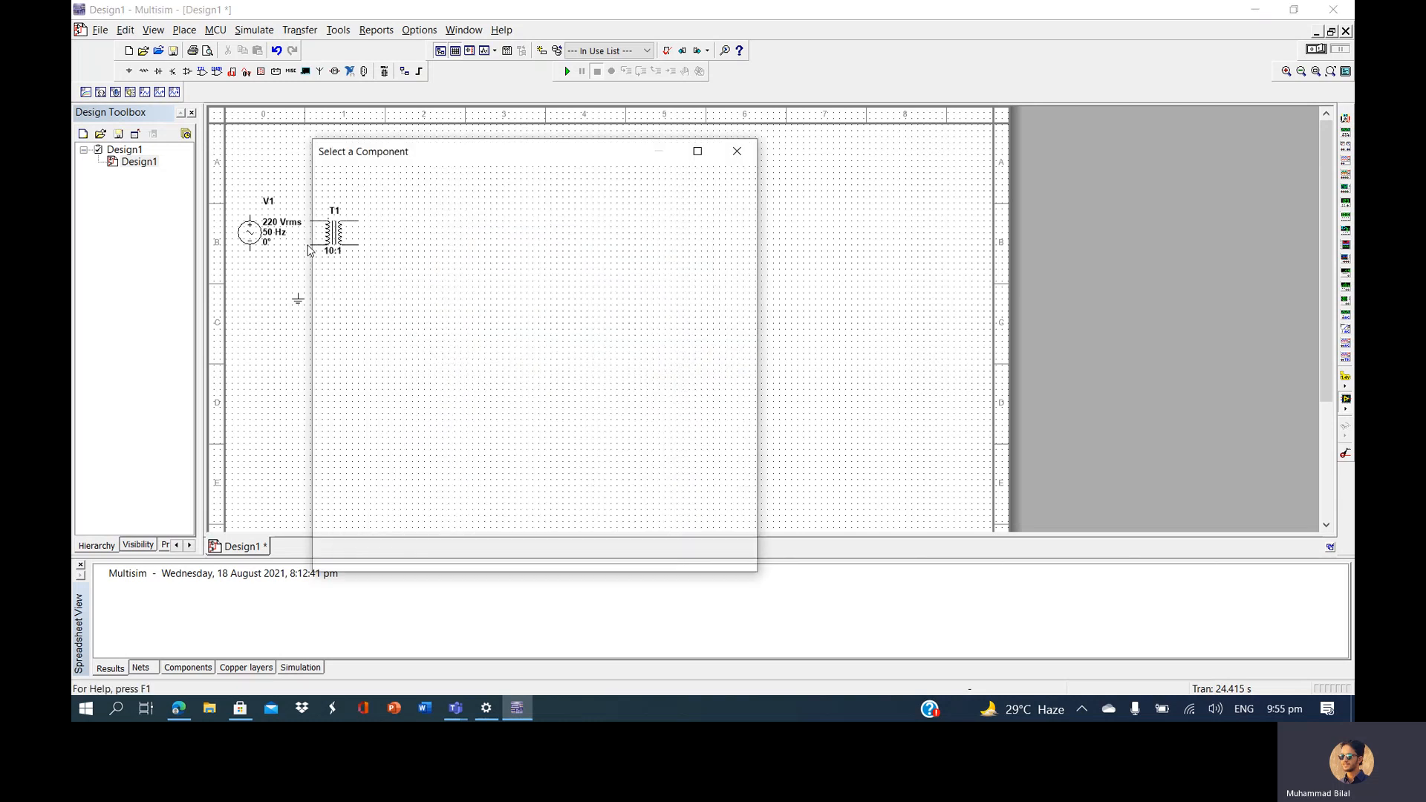
click(747, 152)
Wire both primary terminals of the transformer to the two terminals of the AC source
click(308, 202)
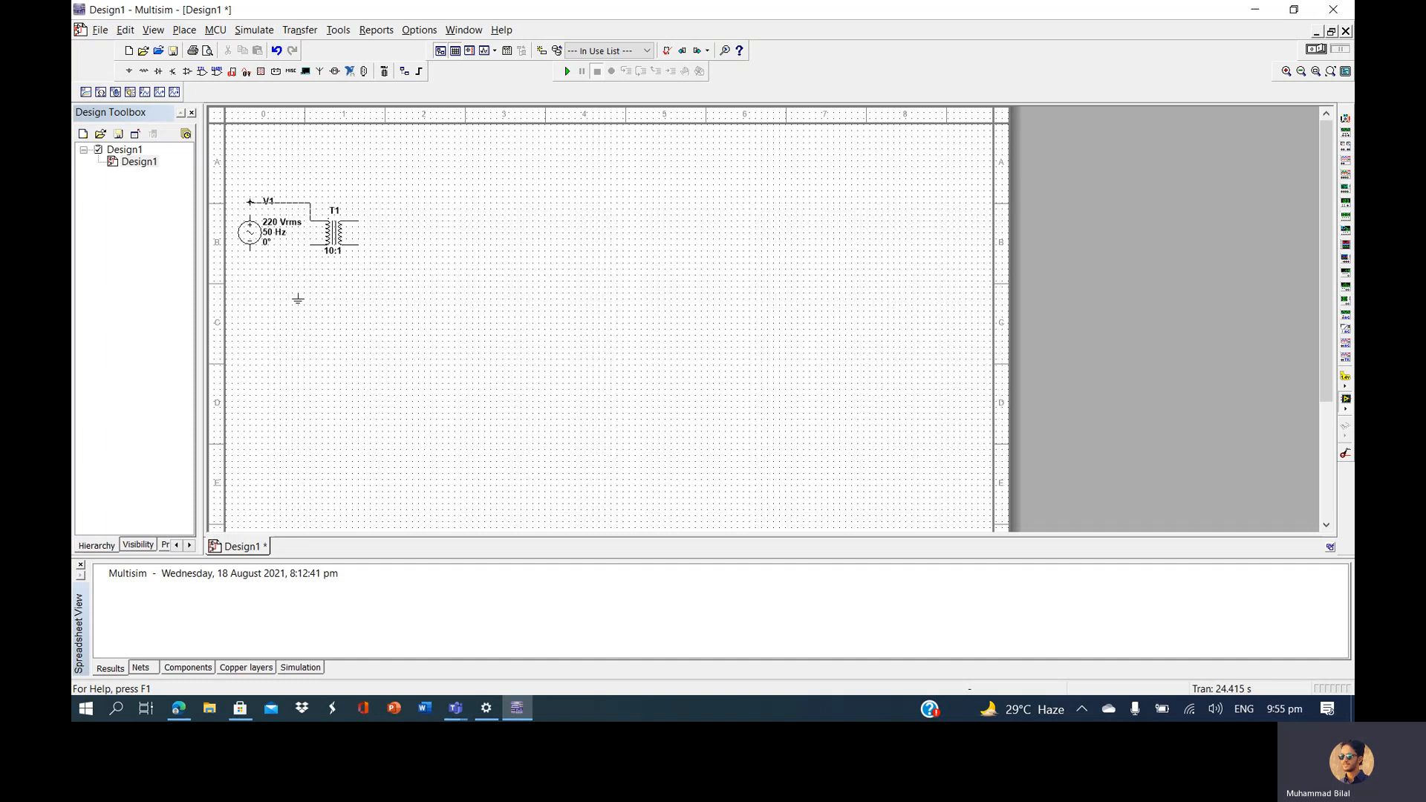
click(250, 217)
click(309, 246)
click(251, 254)
Place a multimeter above and to the right of the transformer and wire it across the secondary terminals
click(1347, 123)
click(438, 185)
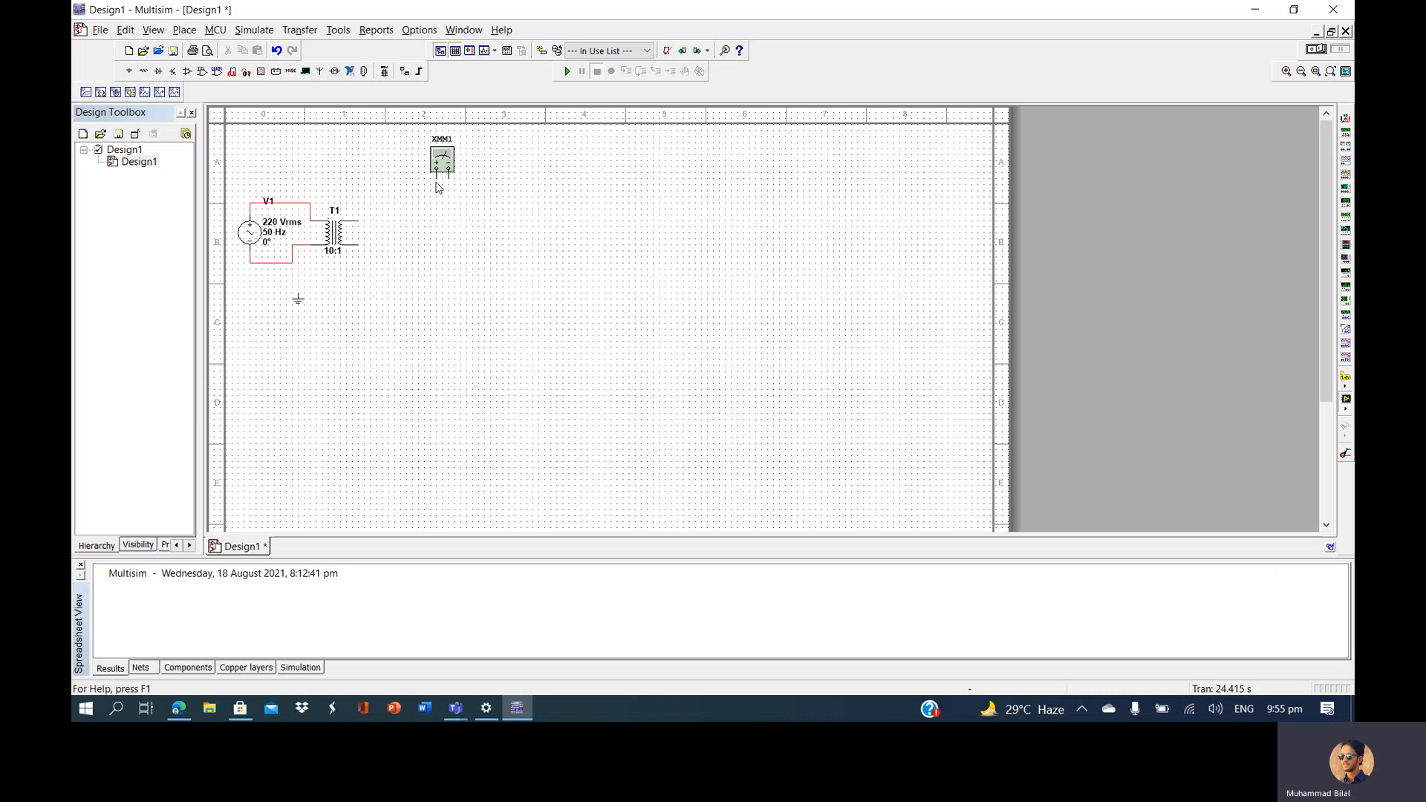
click(437, 177)
click(359, 219)
click(366, 220)
click(449, 171)
click(359, 244)
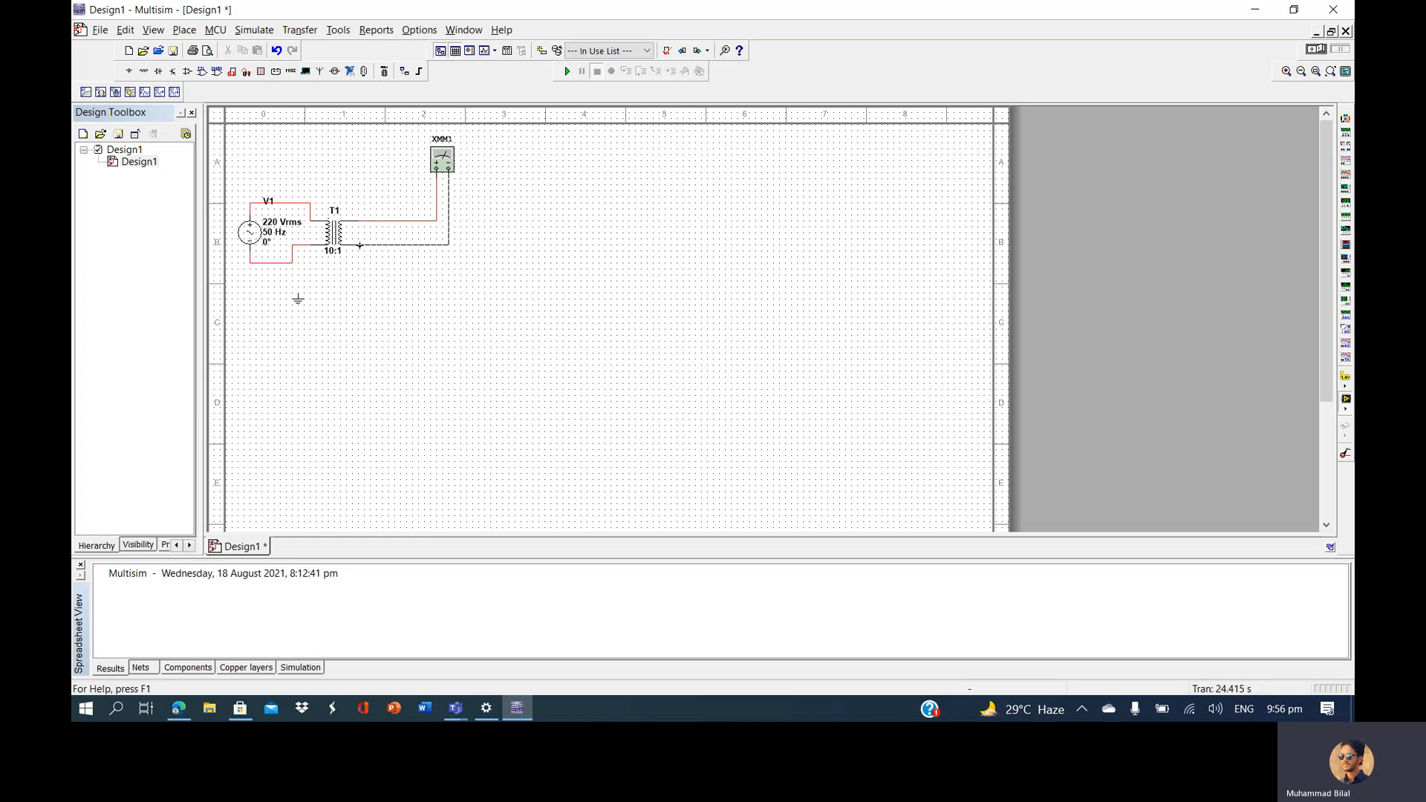
Wire the ground symbol to the lower wire between the transformer's secondary and the multimeter
click(298, 292)
click(393, 246)
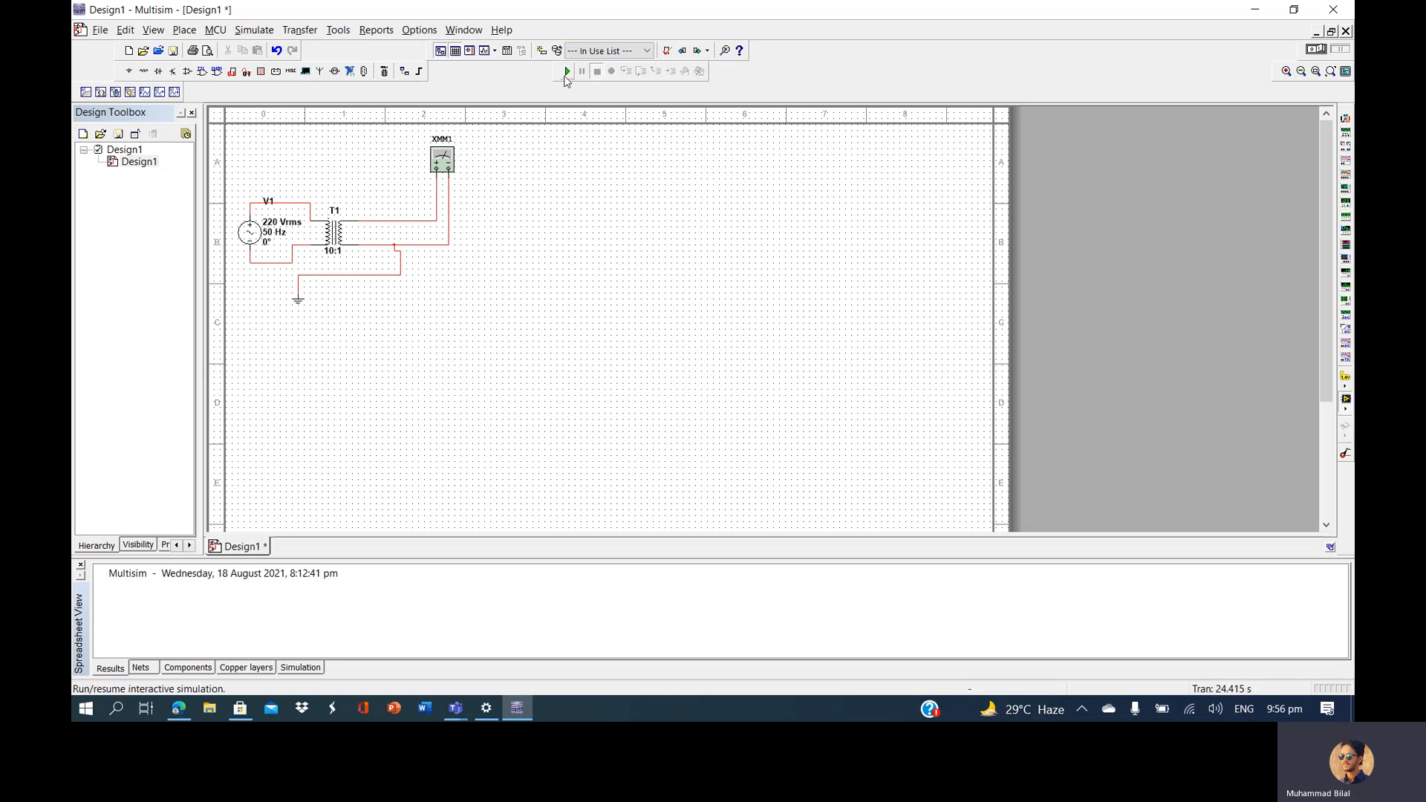
Run the simulation and measure the transformer's secondary AC voltage with the multimeter, closing its display when done
click(567, 71)
double_click(448, 160)
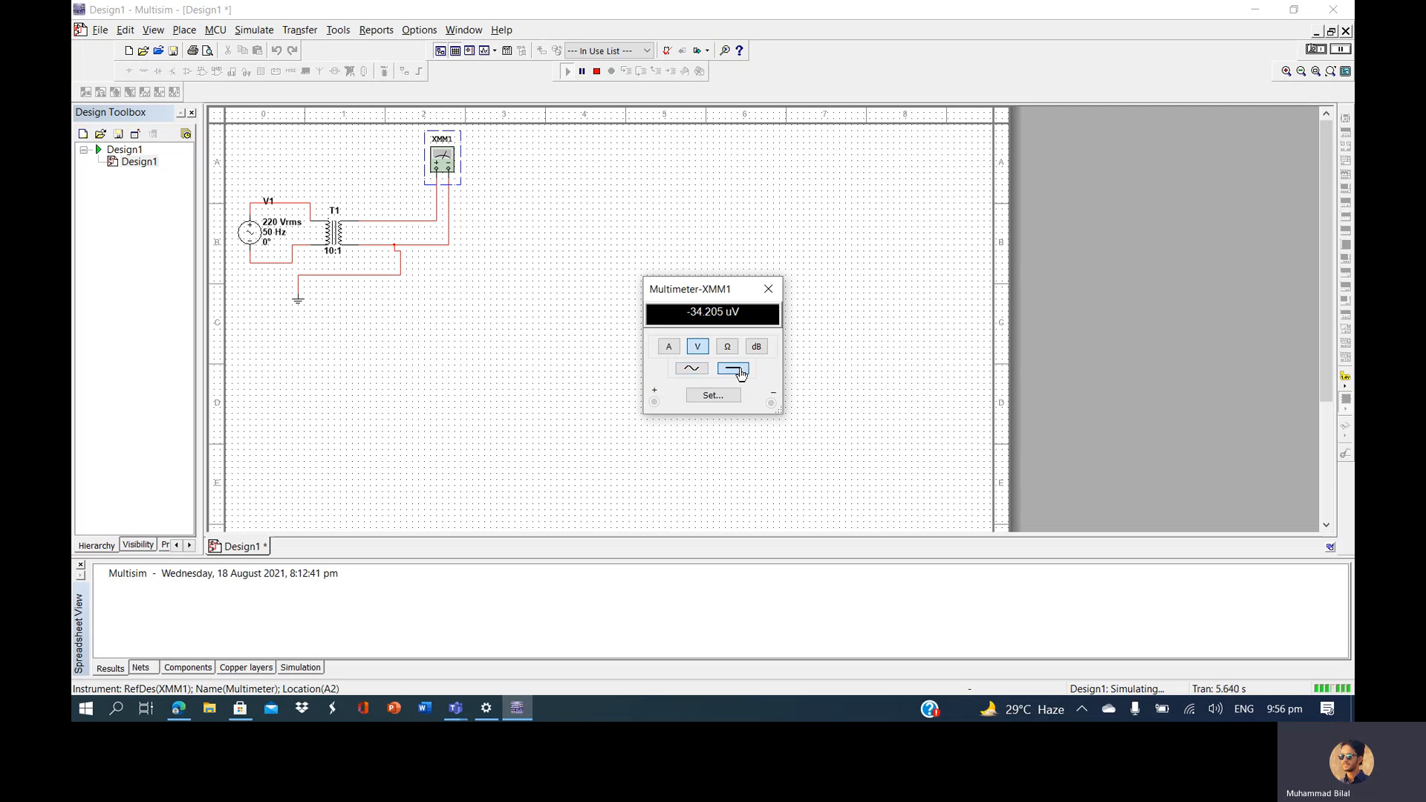
click(694, 371)
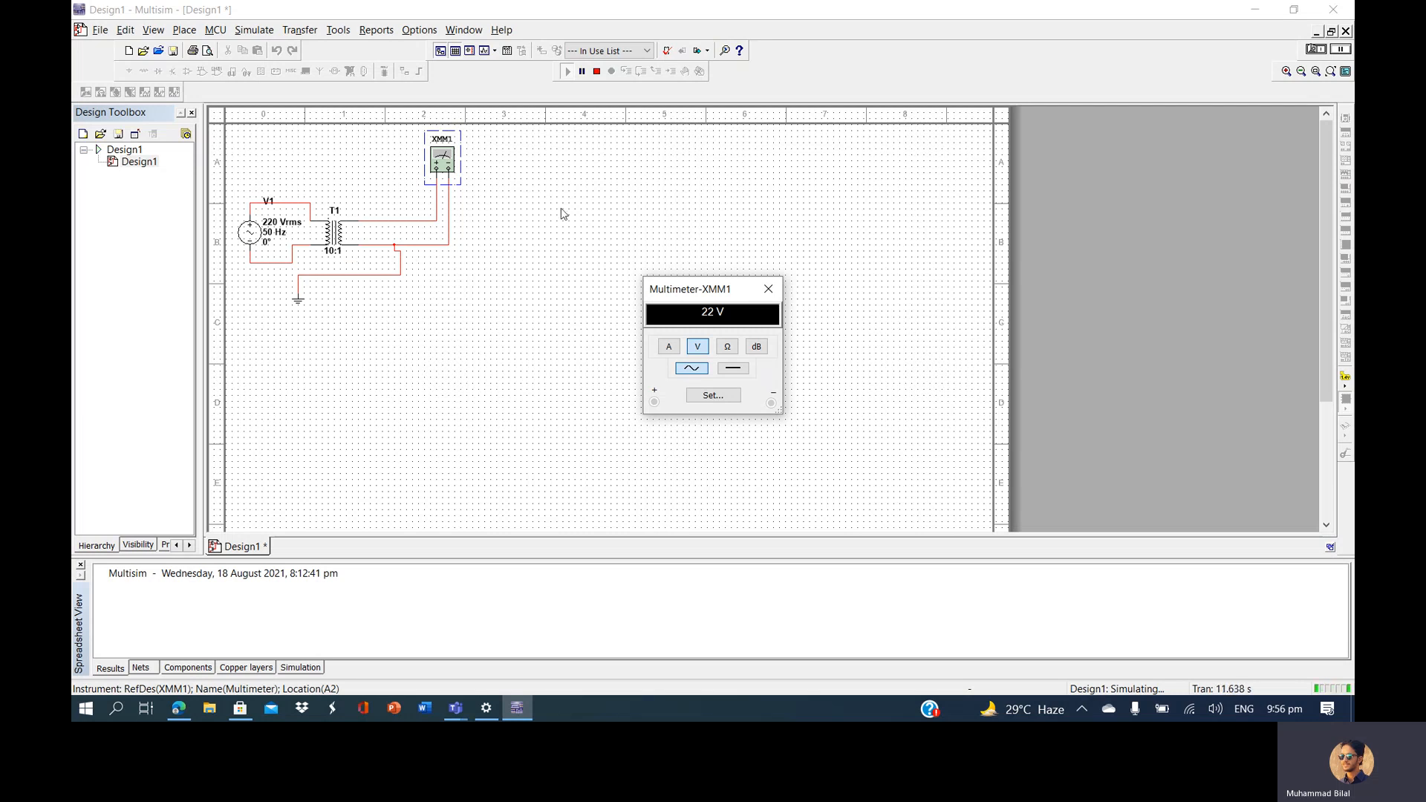
click(767, 295)
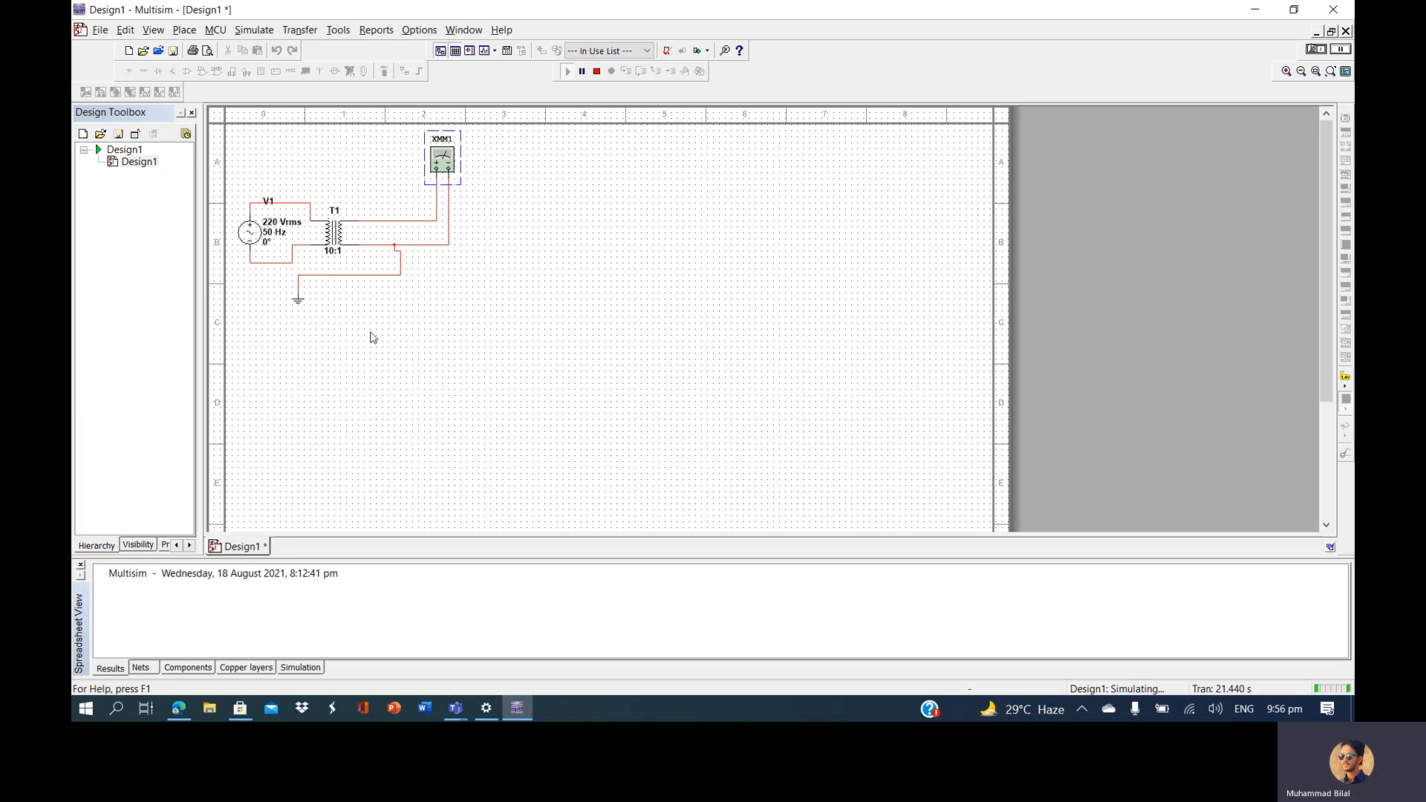
Set the number of turns of the transformer's secondary coil 1 to 2
click(380, 275)
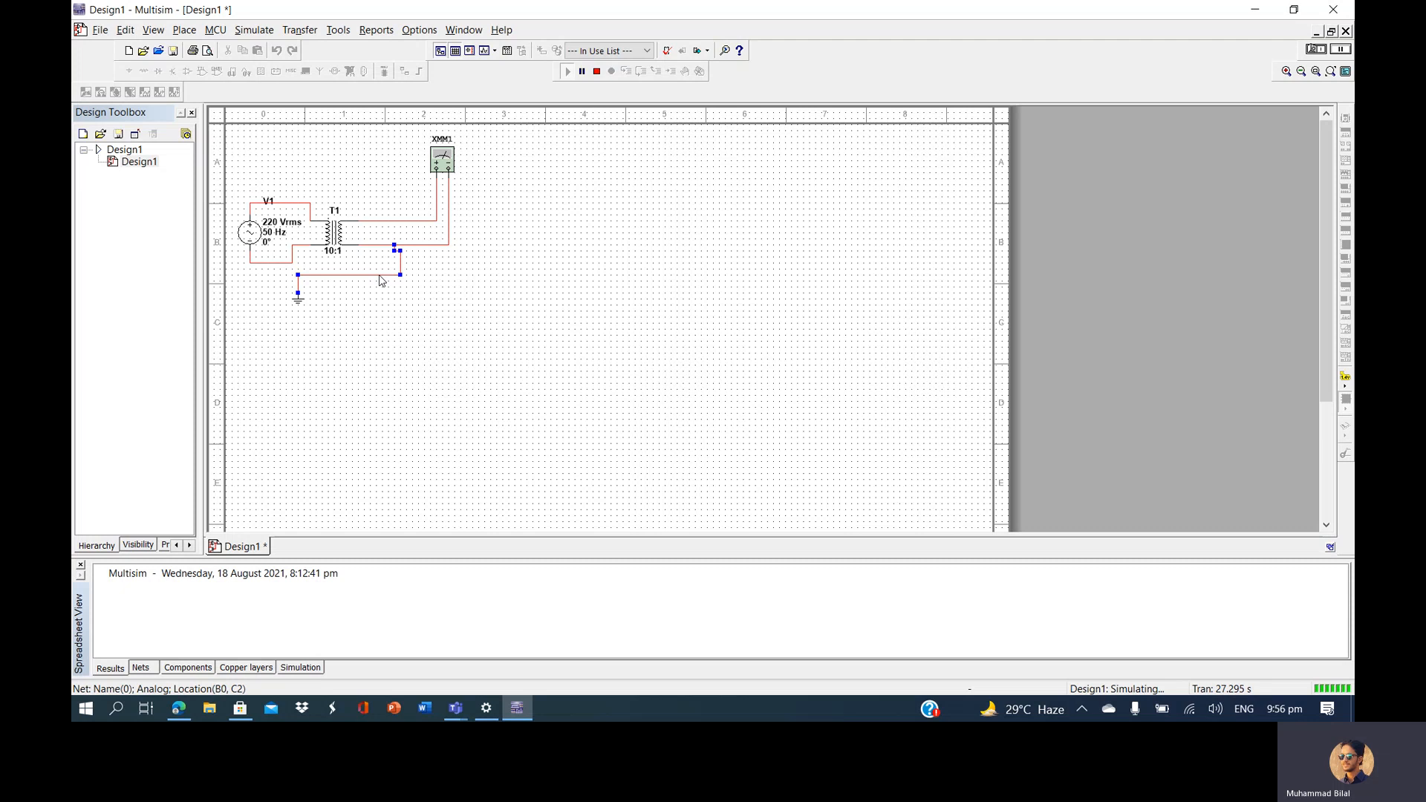
click(336, 252)
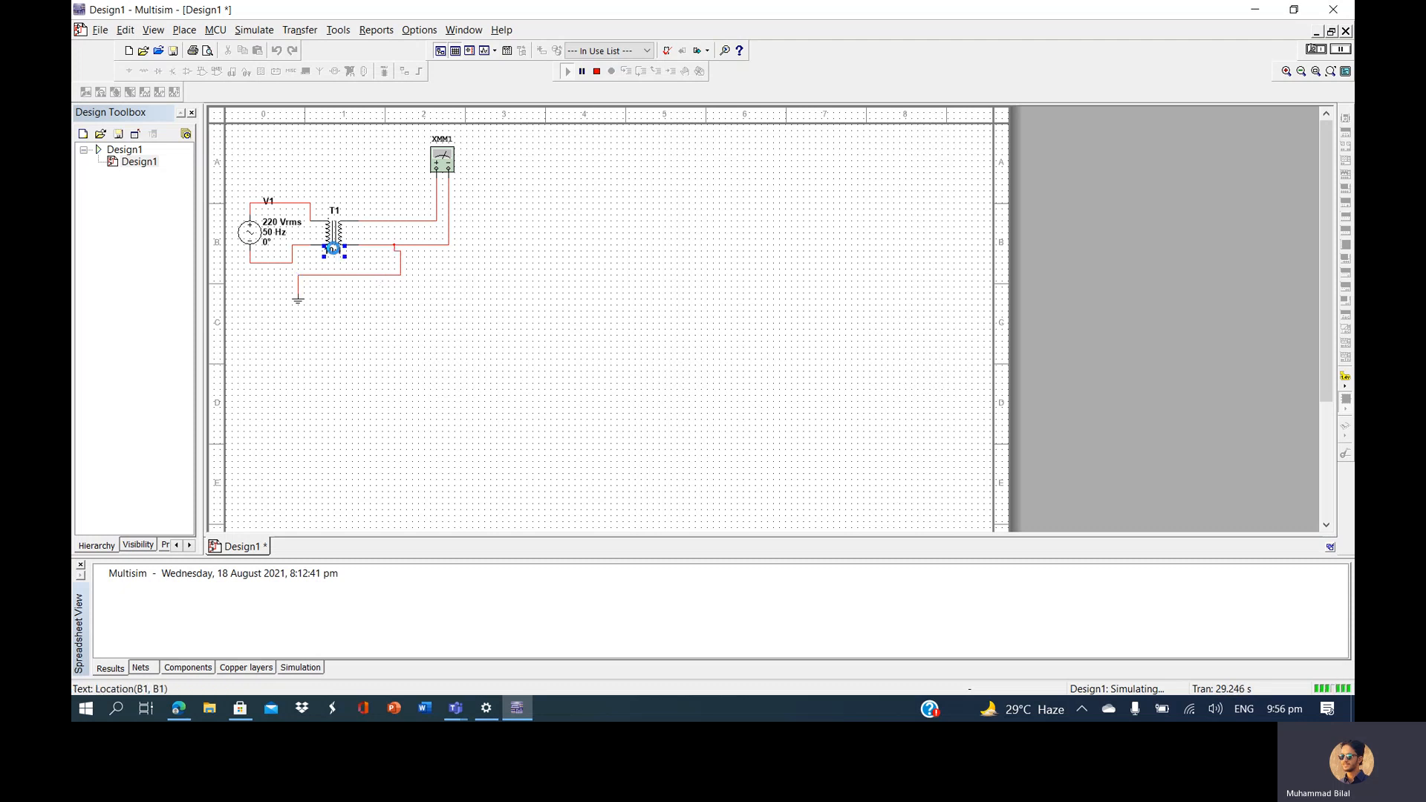
double_click(336, 252)
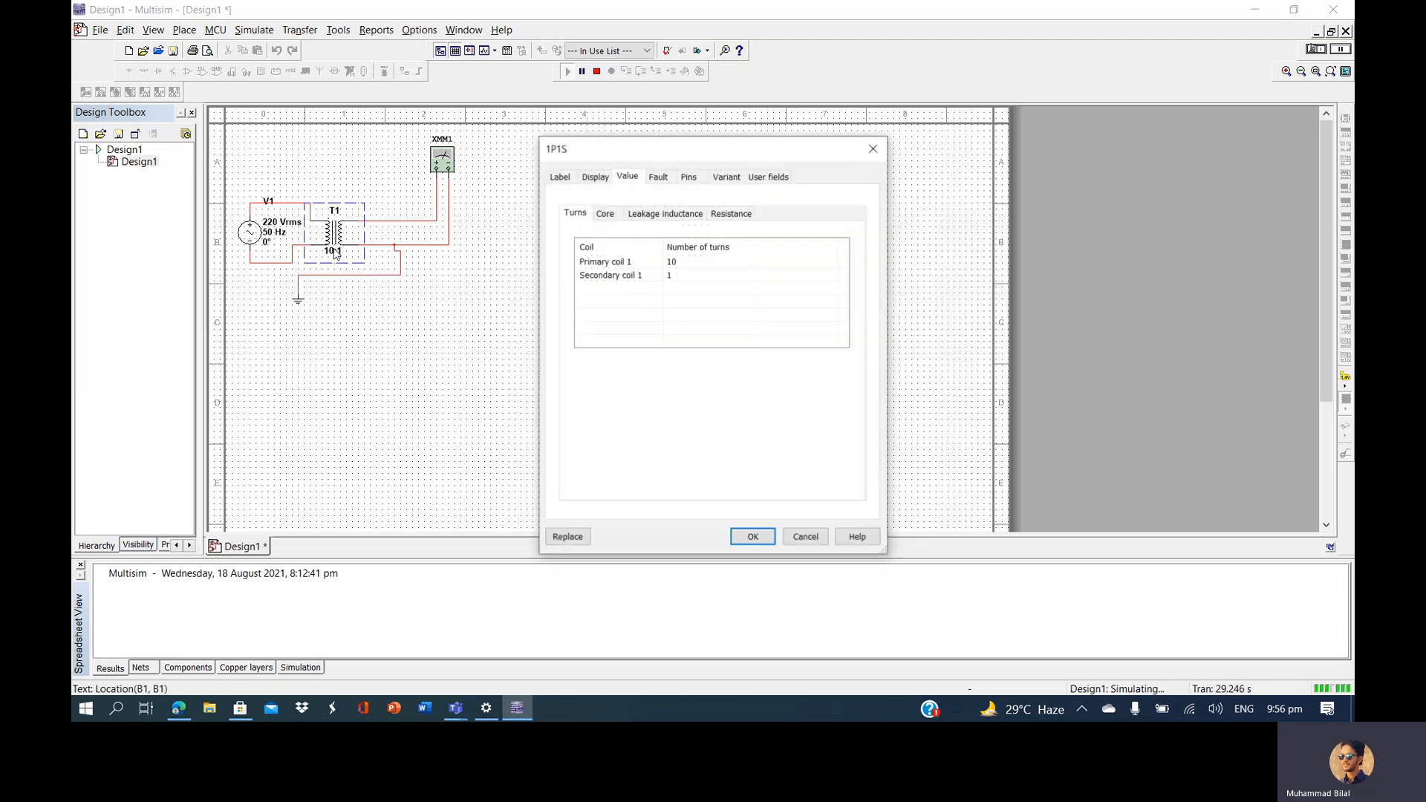
click(683, 276)
click(683, 275)
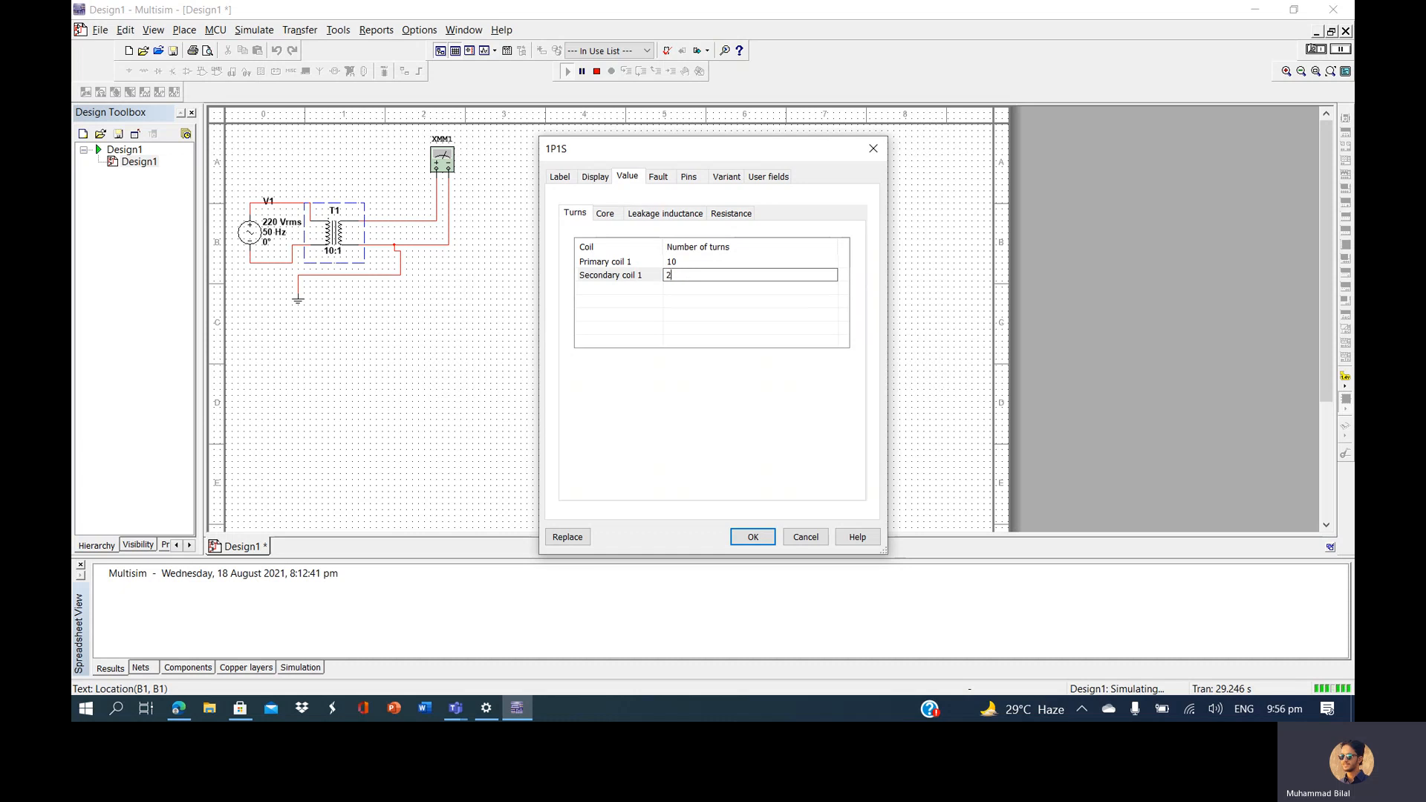
click(758, 537)
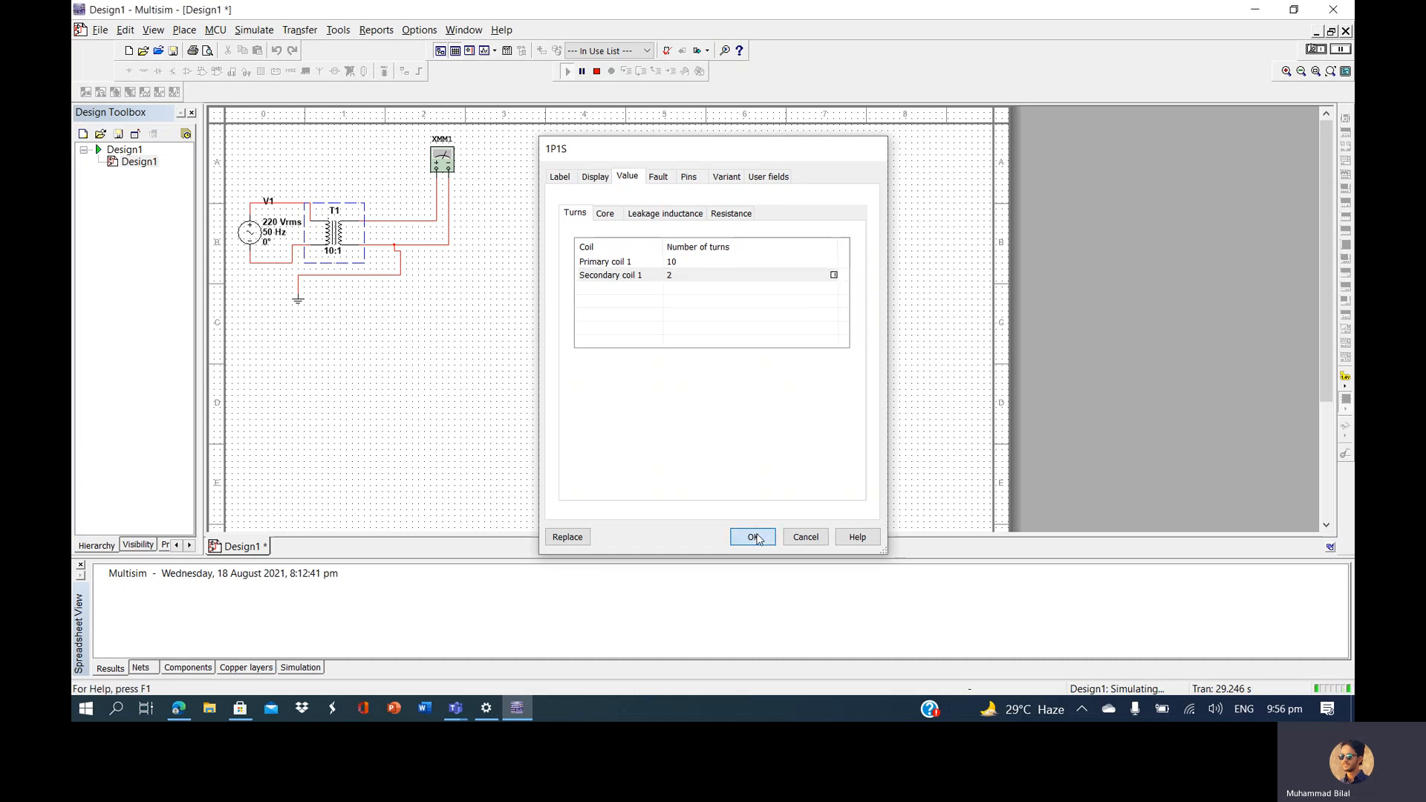
click(921, 381)
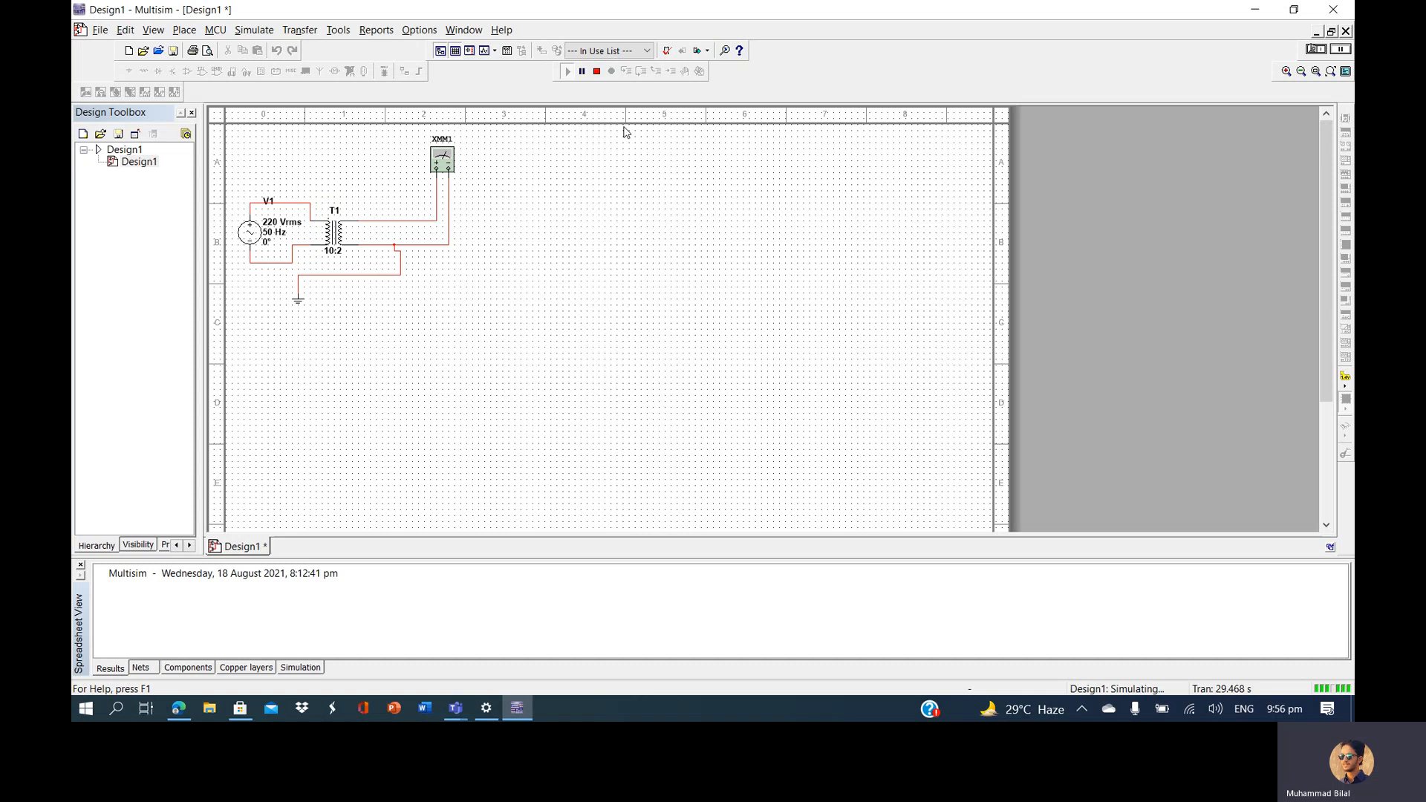
Restart the simulation and measure the secondary voltage for the changed turns ratio, closing the multimeter display when done
click(597, 71)
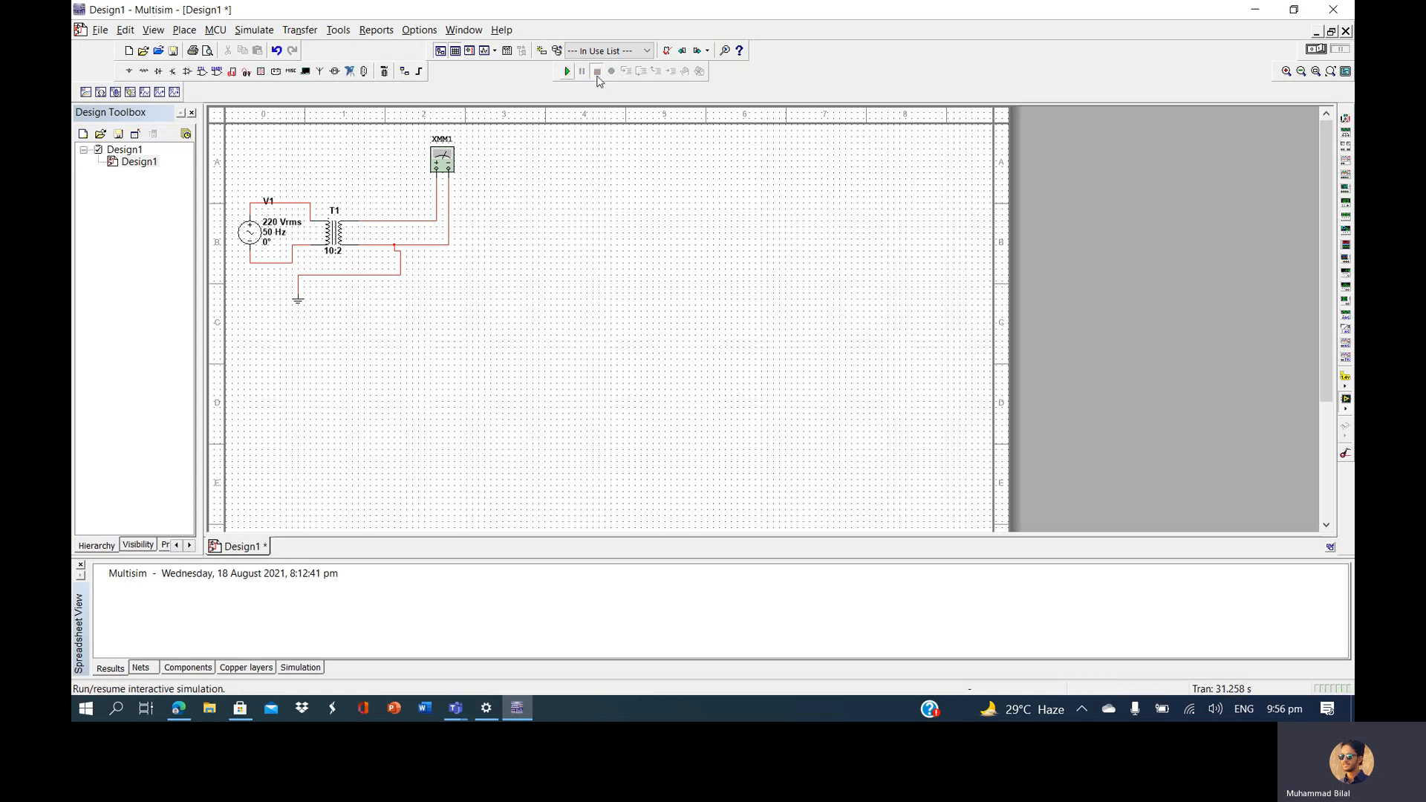
click(565, 71)
double_click(448, 161)
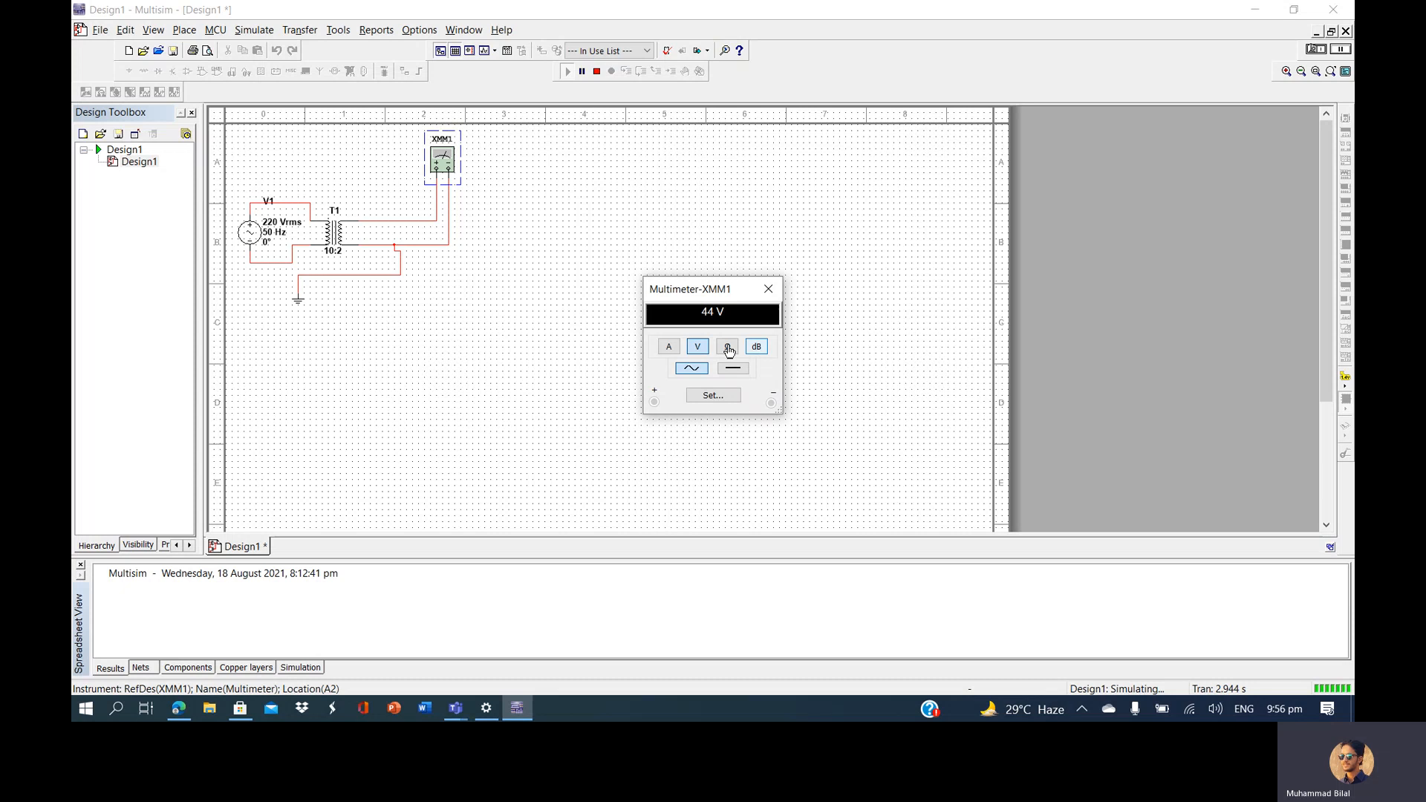
click(769, 289)
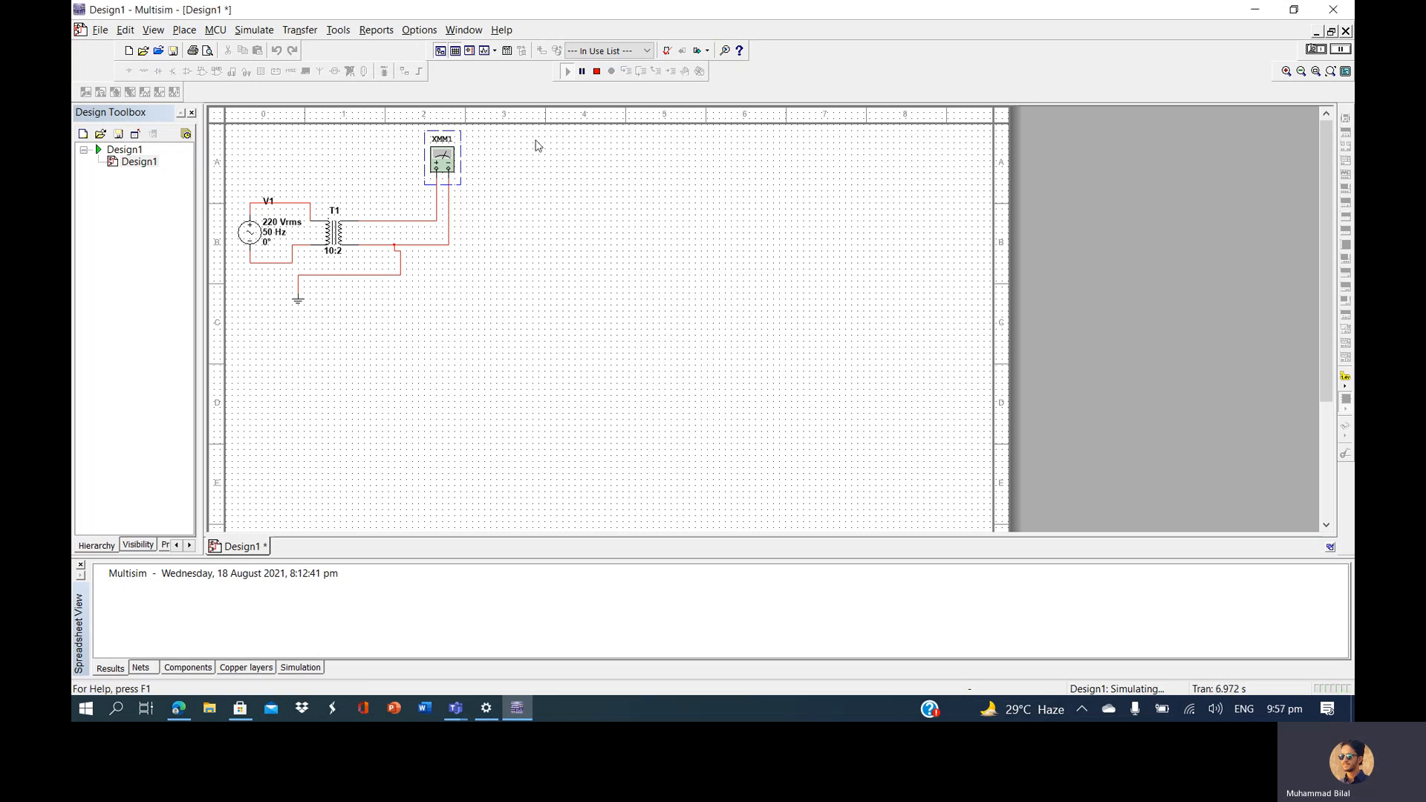
Stop the simulation and delete the two wires to the multimeter and the wire to the ground symbol
click(599, 73)
click(425, 221)
key(Delete)
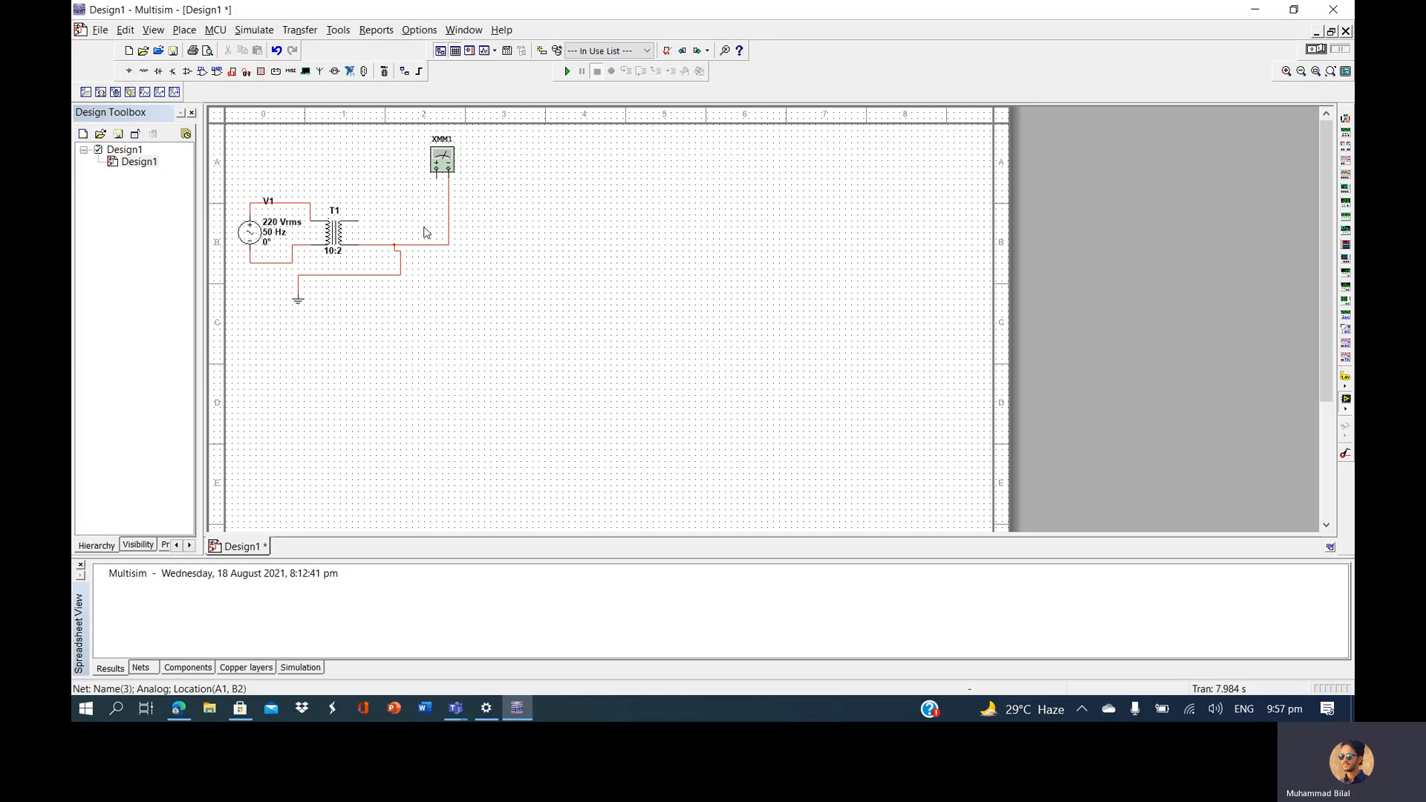
click(425, 246)
key(Delete)
click(401, 267)
key(Delete)
Move the multimeter horizontally closer to the transformer
click(445, 165)
key(Left)
key(Left)
key(Left)
key(Left)
key(Left)
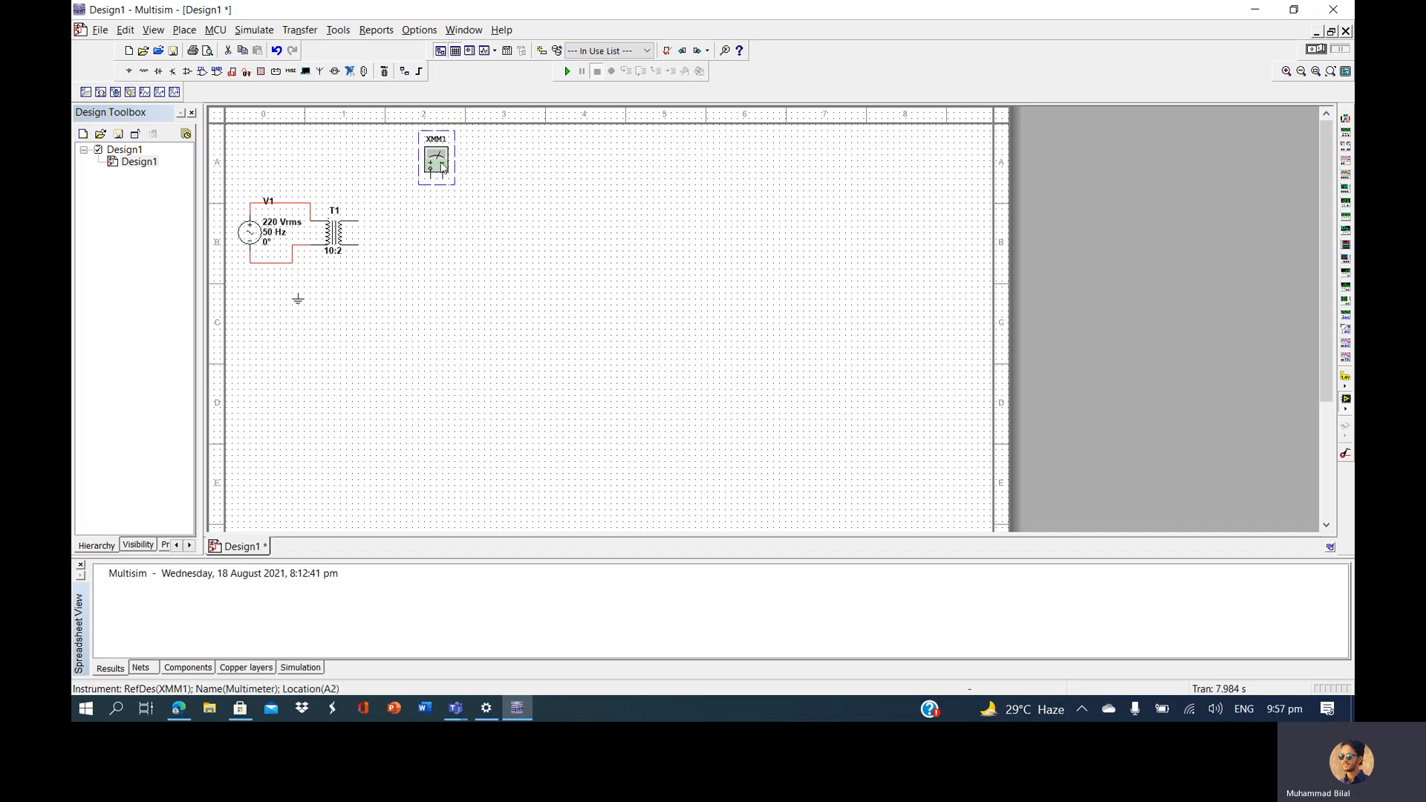
key(Left)
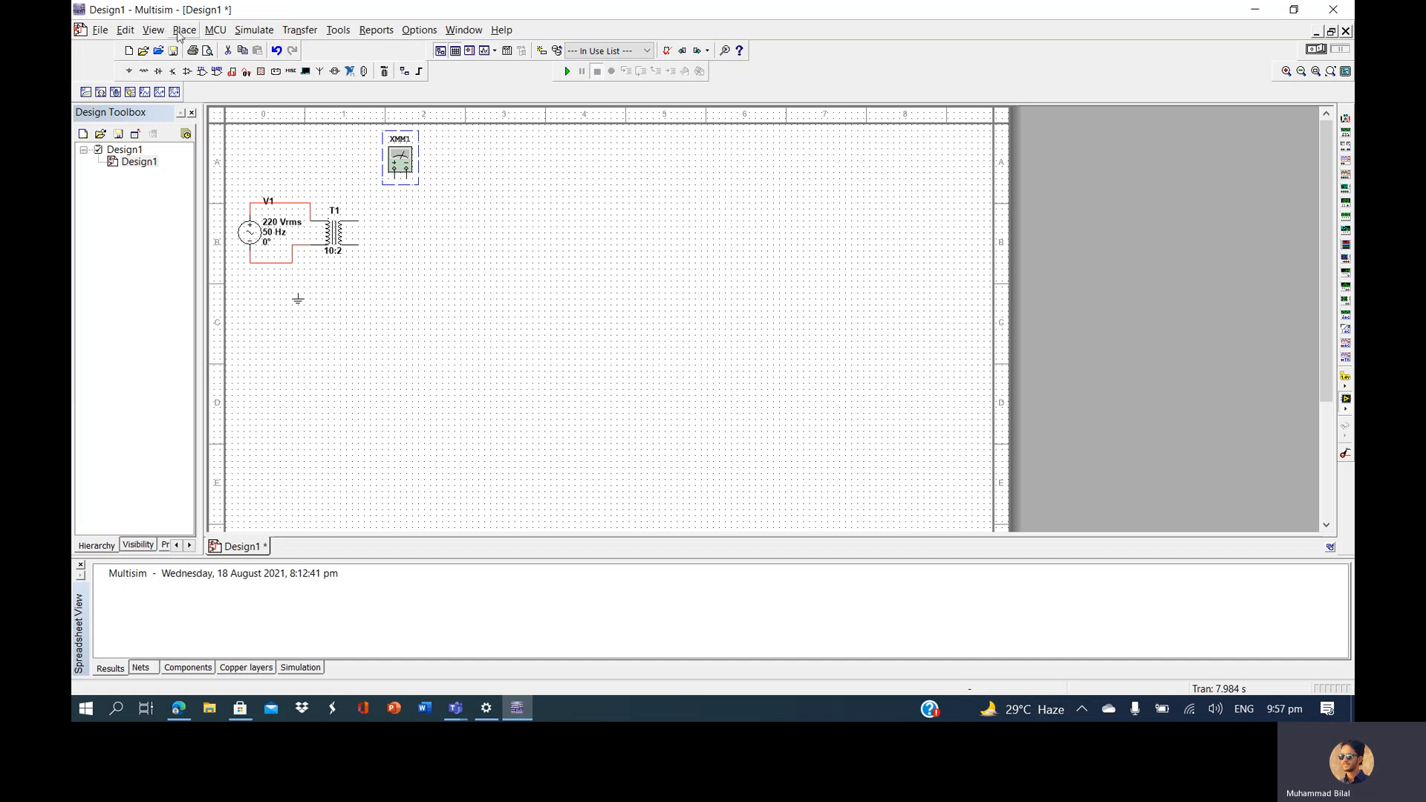
Place four 1N4001 diodes beside the transformer's secondary side and close the component selection
click(157, 73)
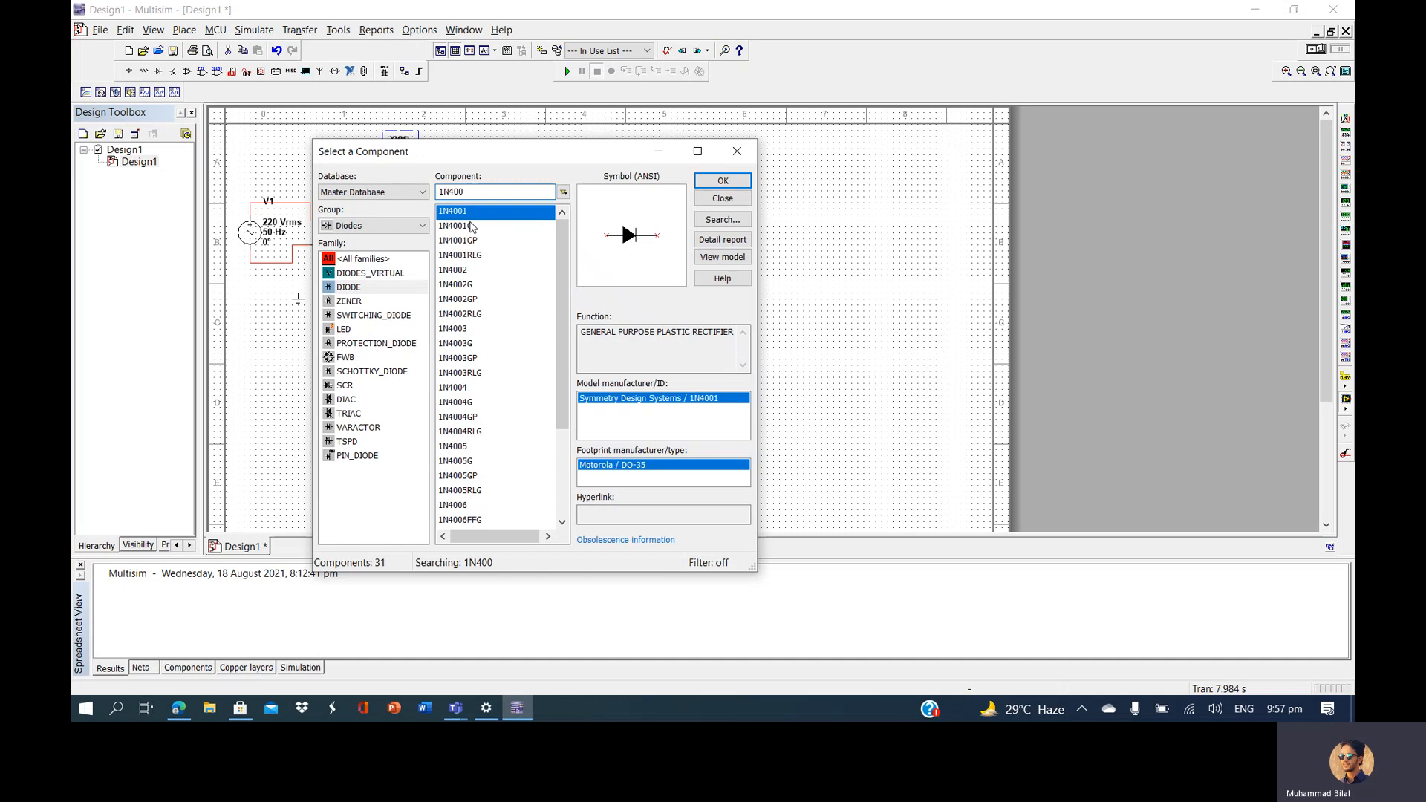
click(725, 179)
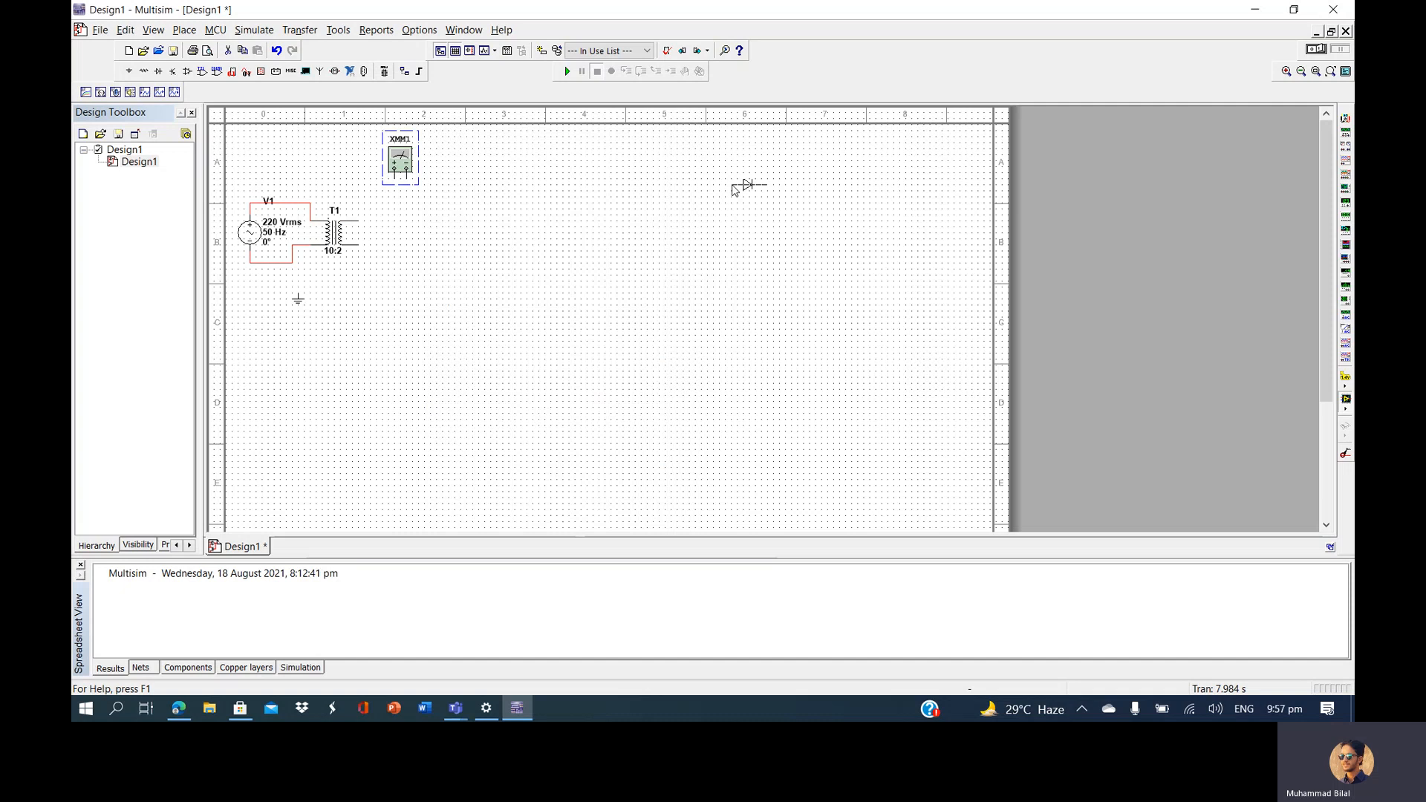
click(733, 189)
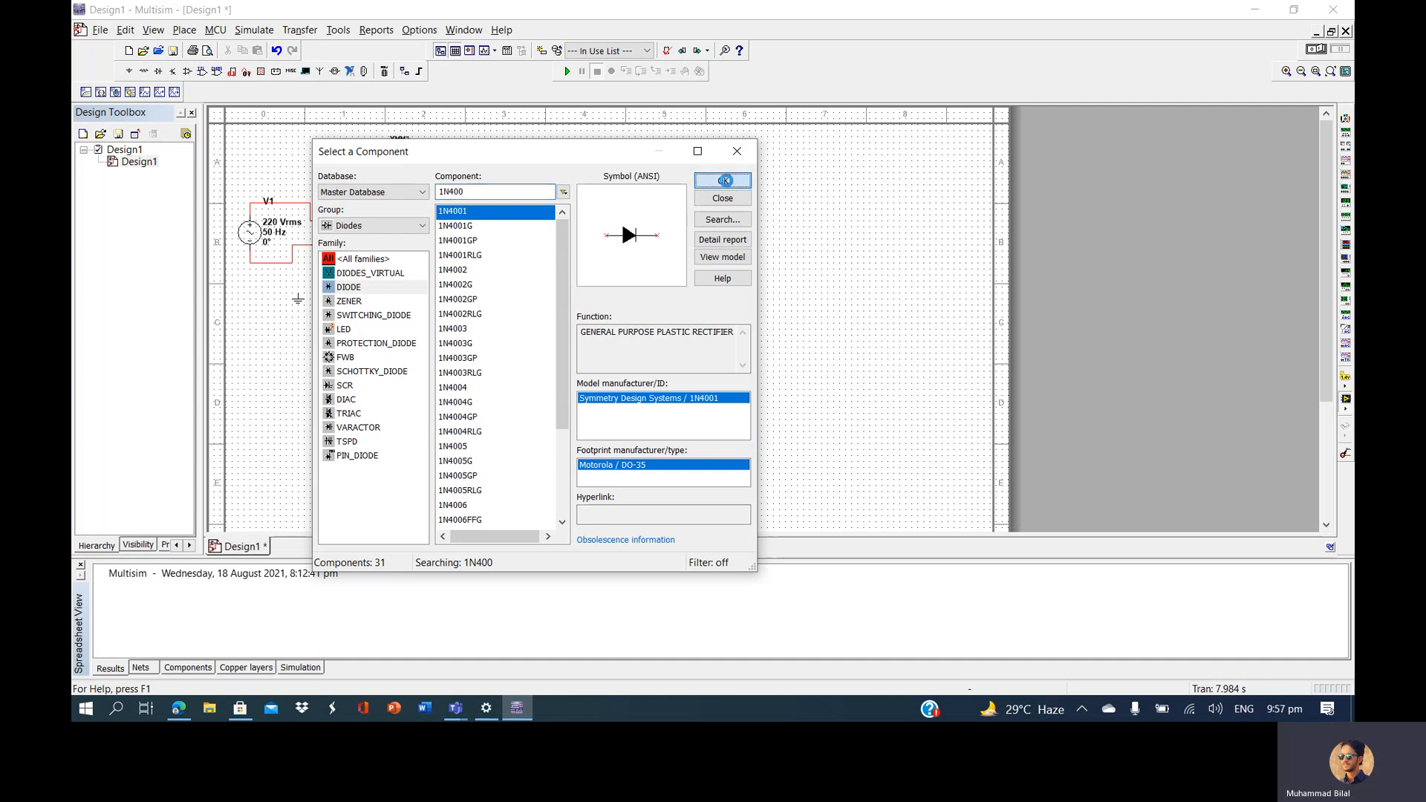
click(724, 180)
click(460, 234)
click(724, 181)
click(395, 271)
click(725, 181)
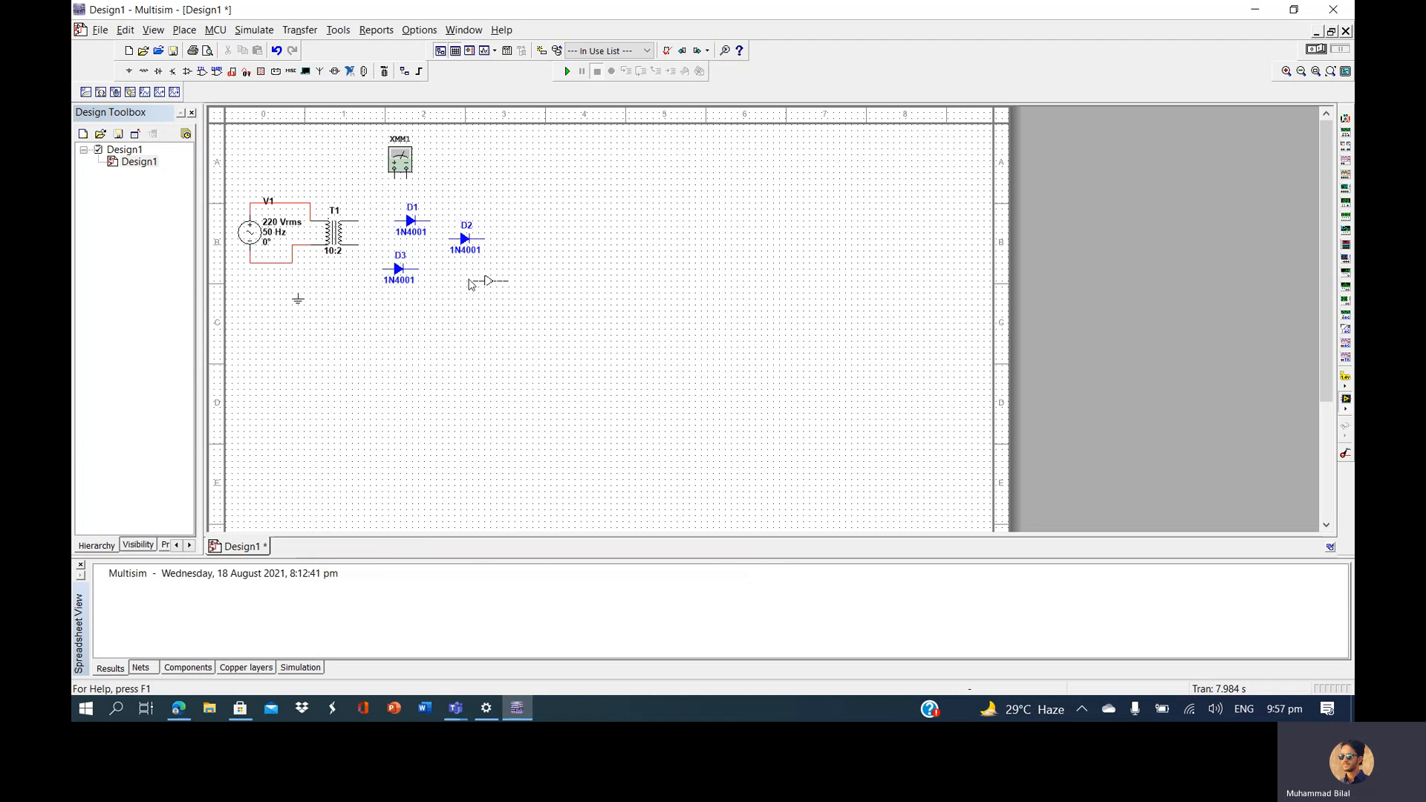
click(446, 288)
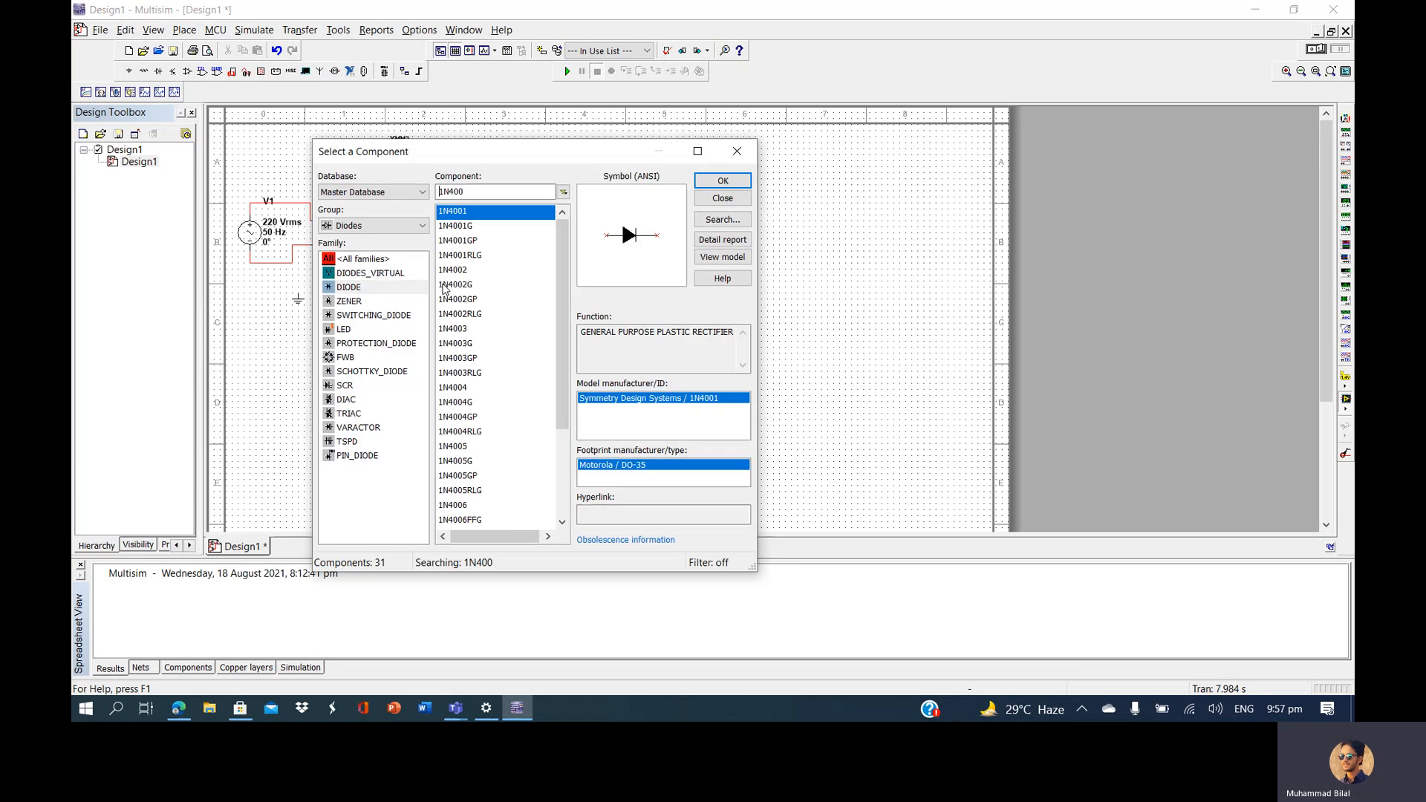
click(746, 159)
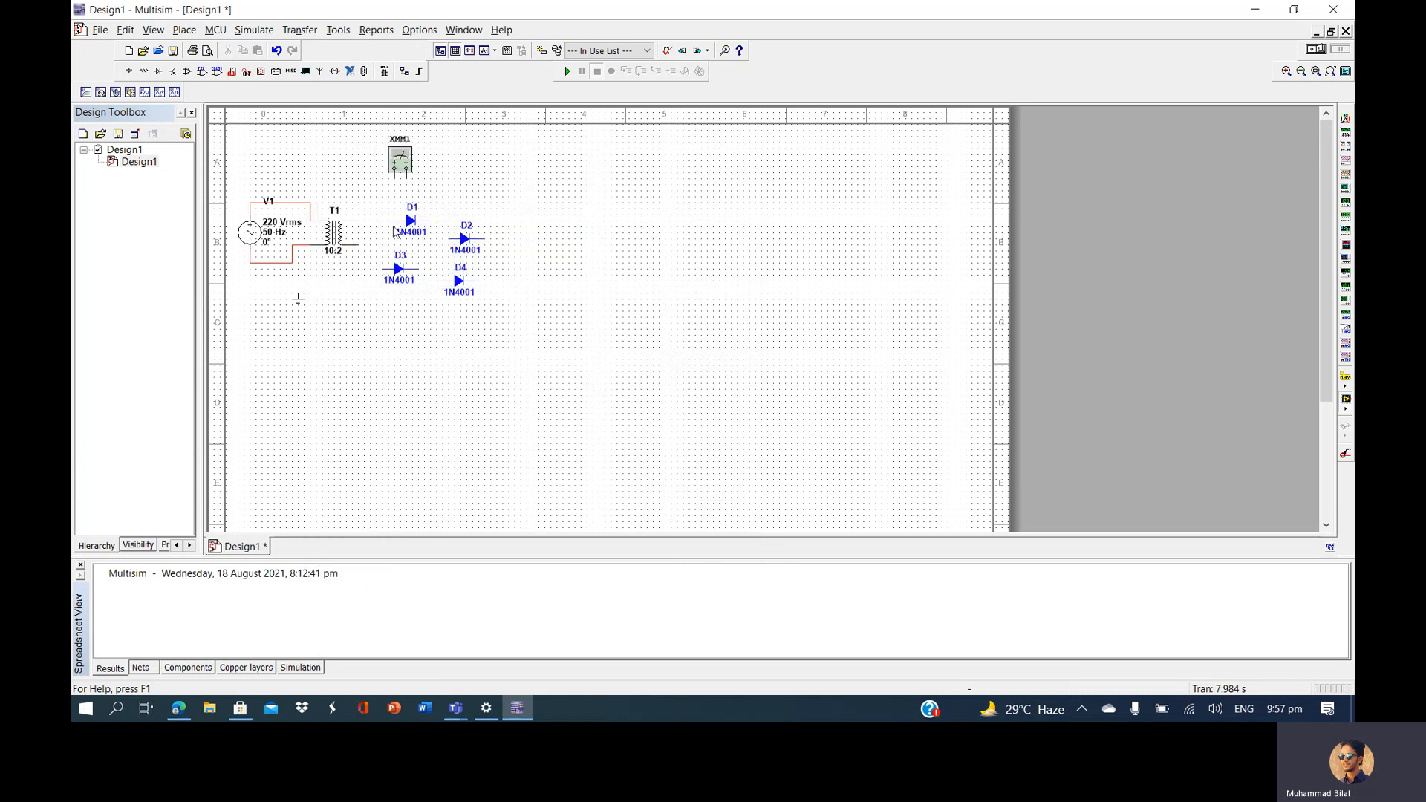
Move diode D1 up two grid steps and rotate diode D2 90° clockwise so it points down
key(Up)
key(Up)
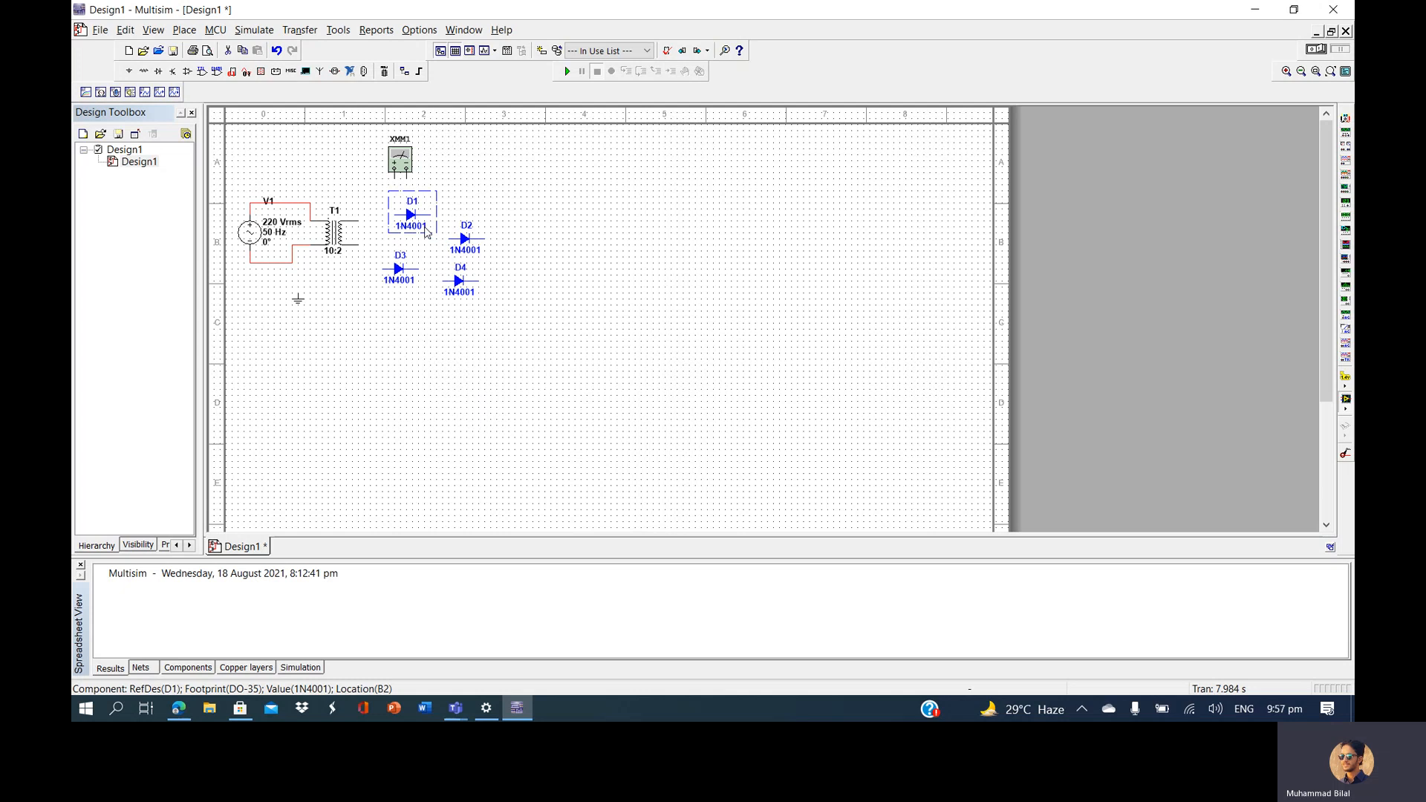
click(470, 247)
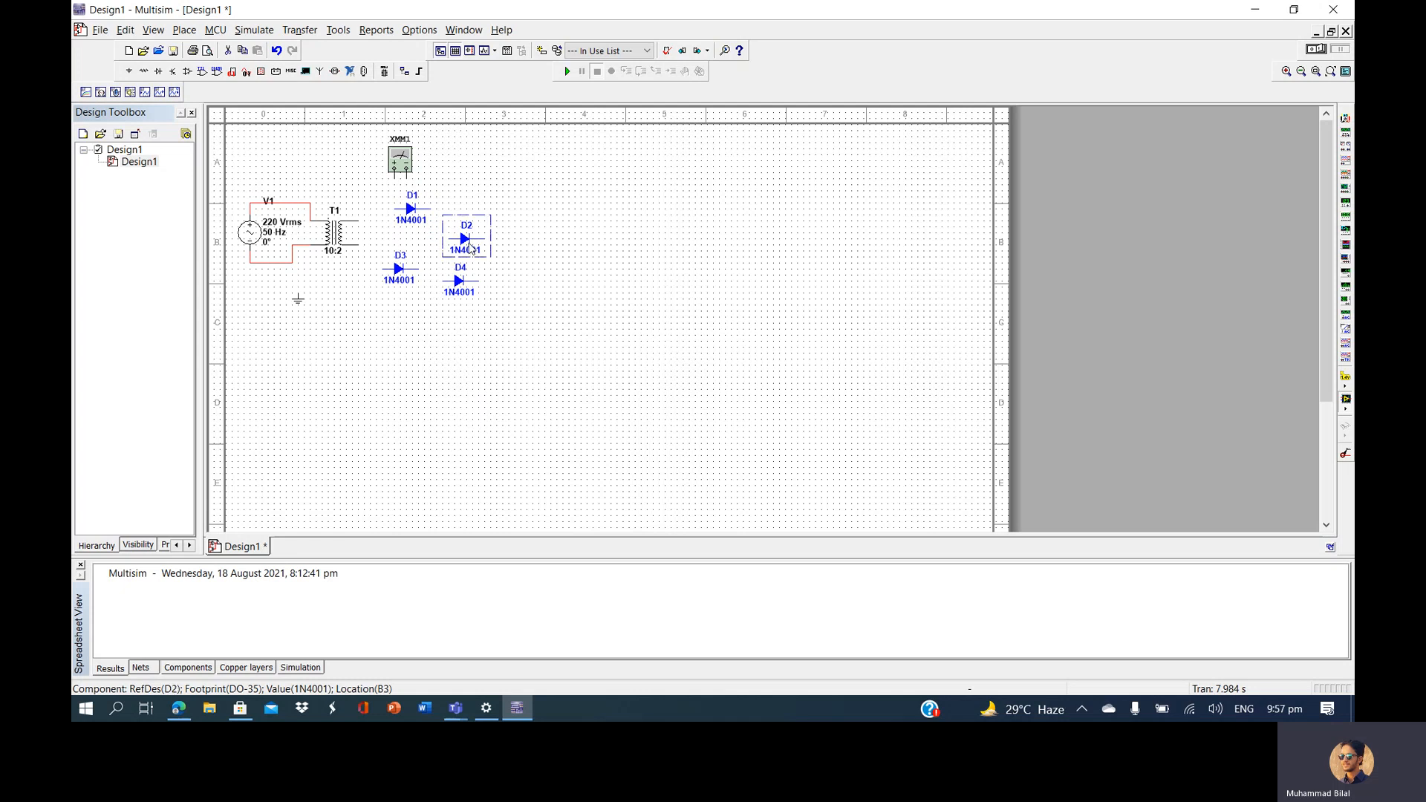
key(ctrl+r)
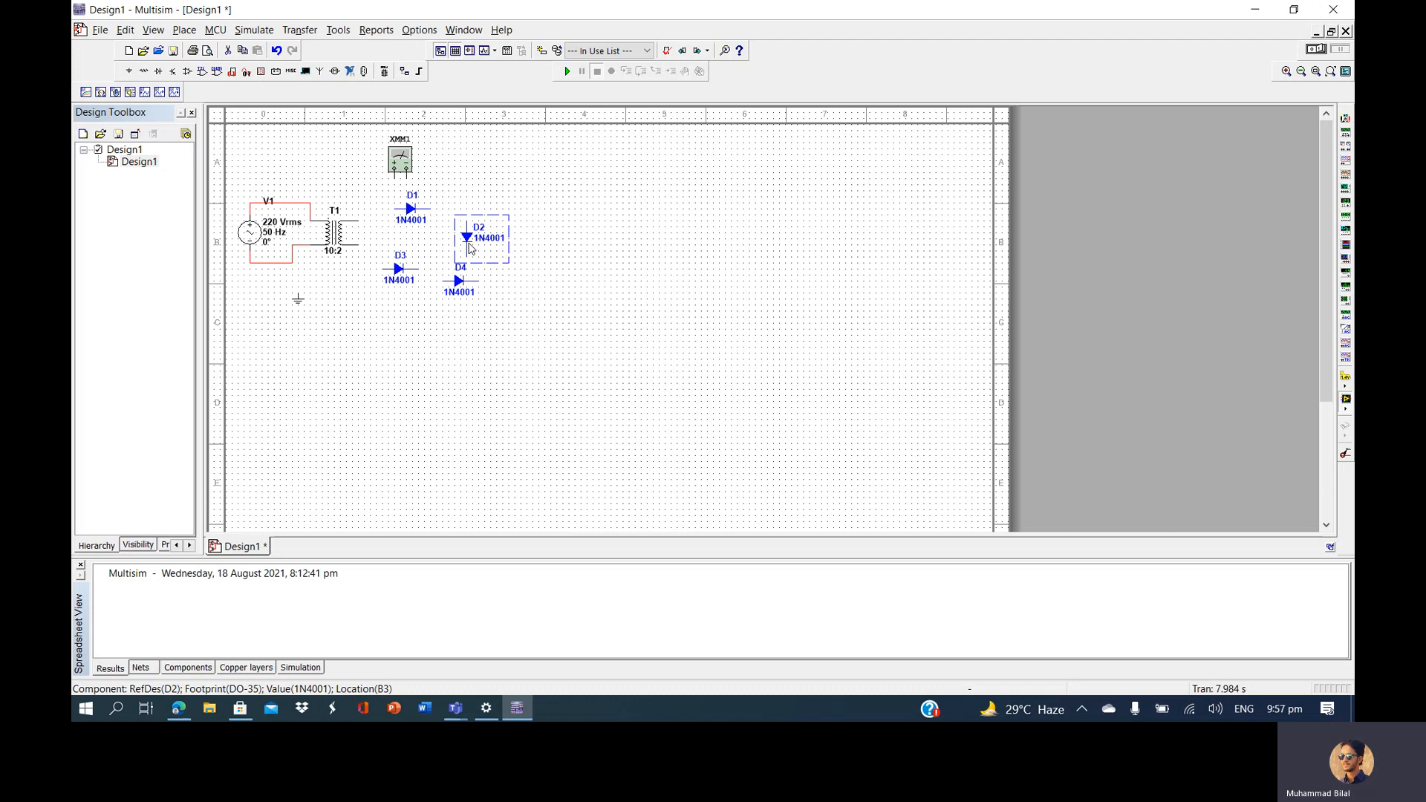
Rotate diode D3 90° clockwise so it points down and position it beside the transformer, below D1
click(398, 270)
key(Left)
key(Left)
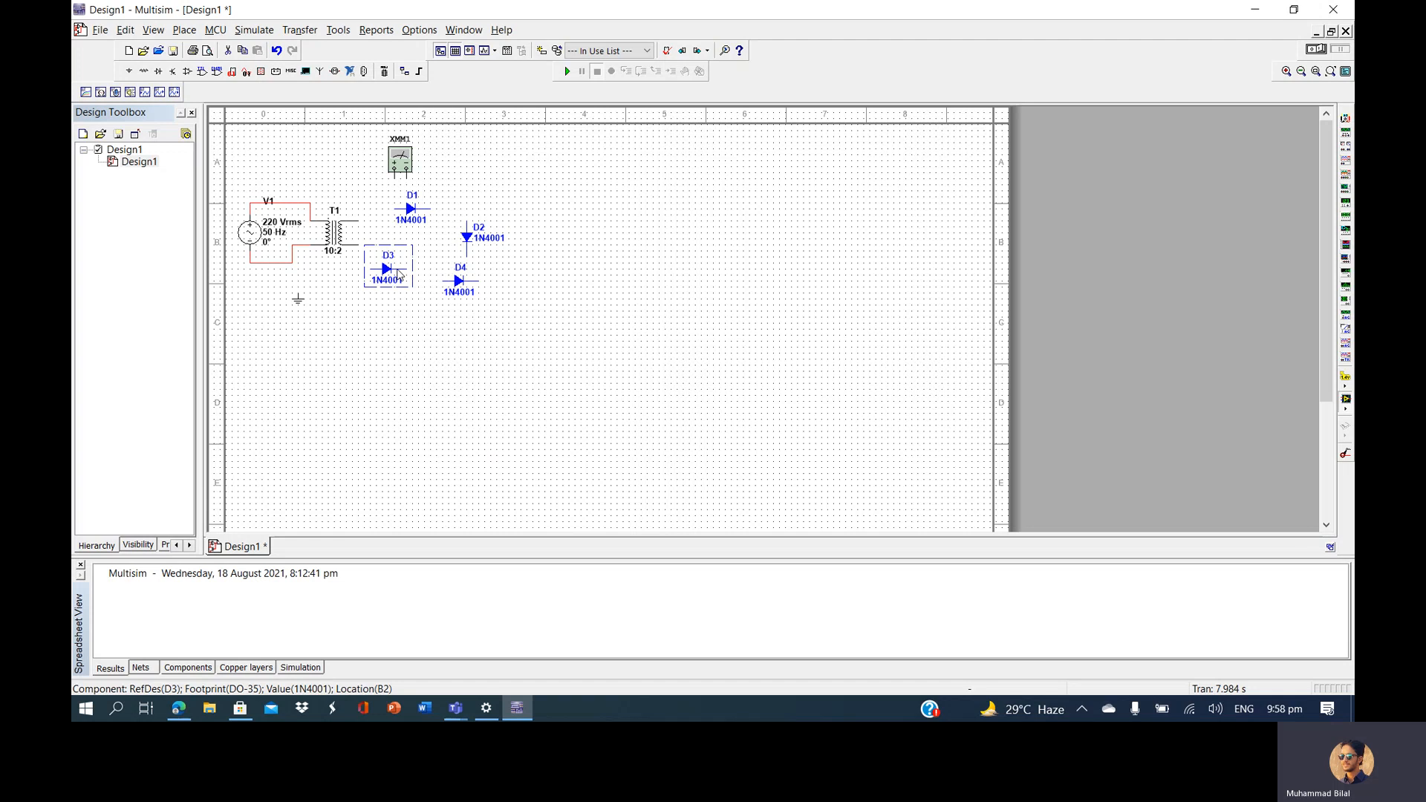
mouse_move(399, 275)
mouse_down()
mouse_move(429, 269)
mouse_move(410, 272)
mouse_up()
key(Down)
key(Left)
key(ctrl+r)
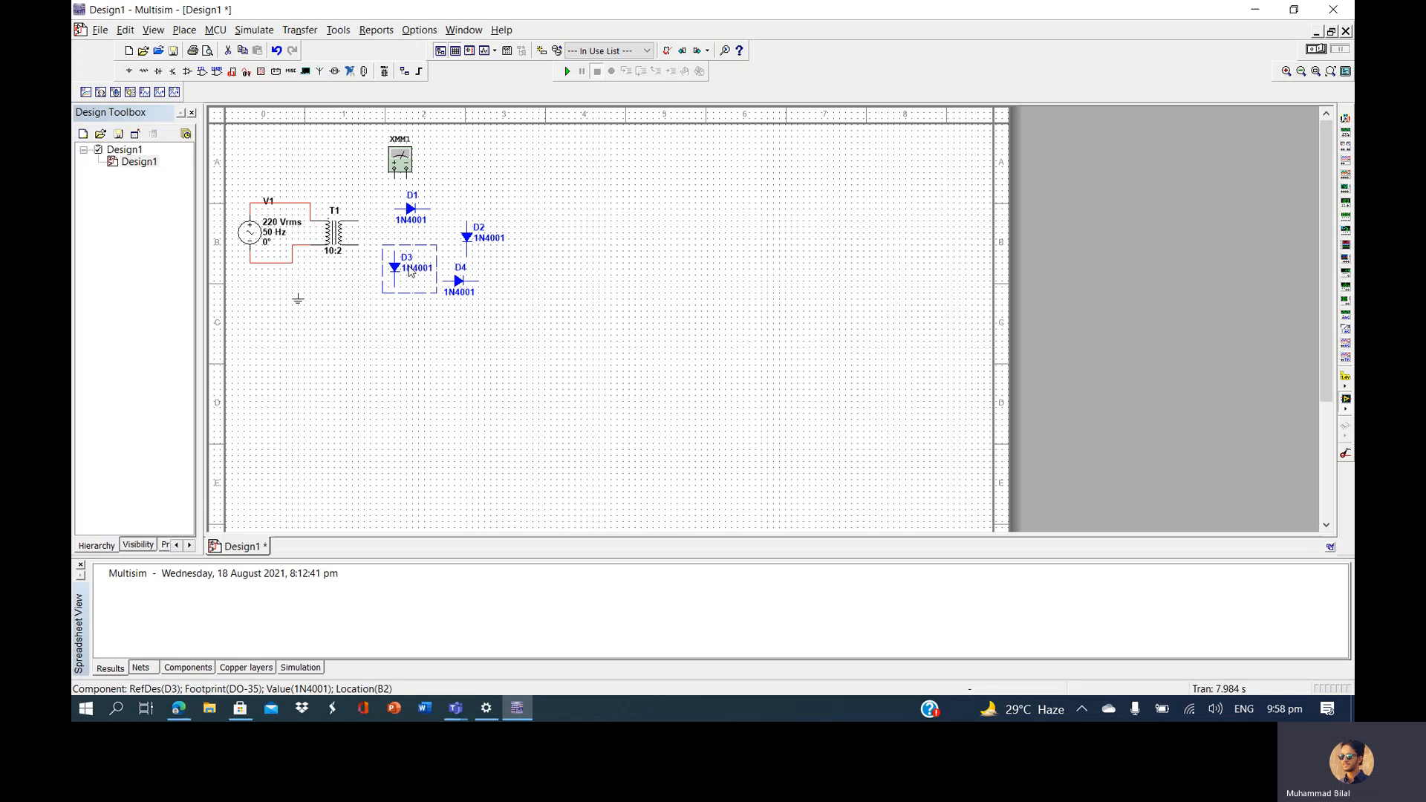
key(Up)
key(Up)
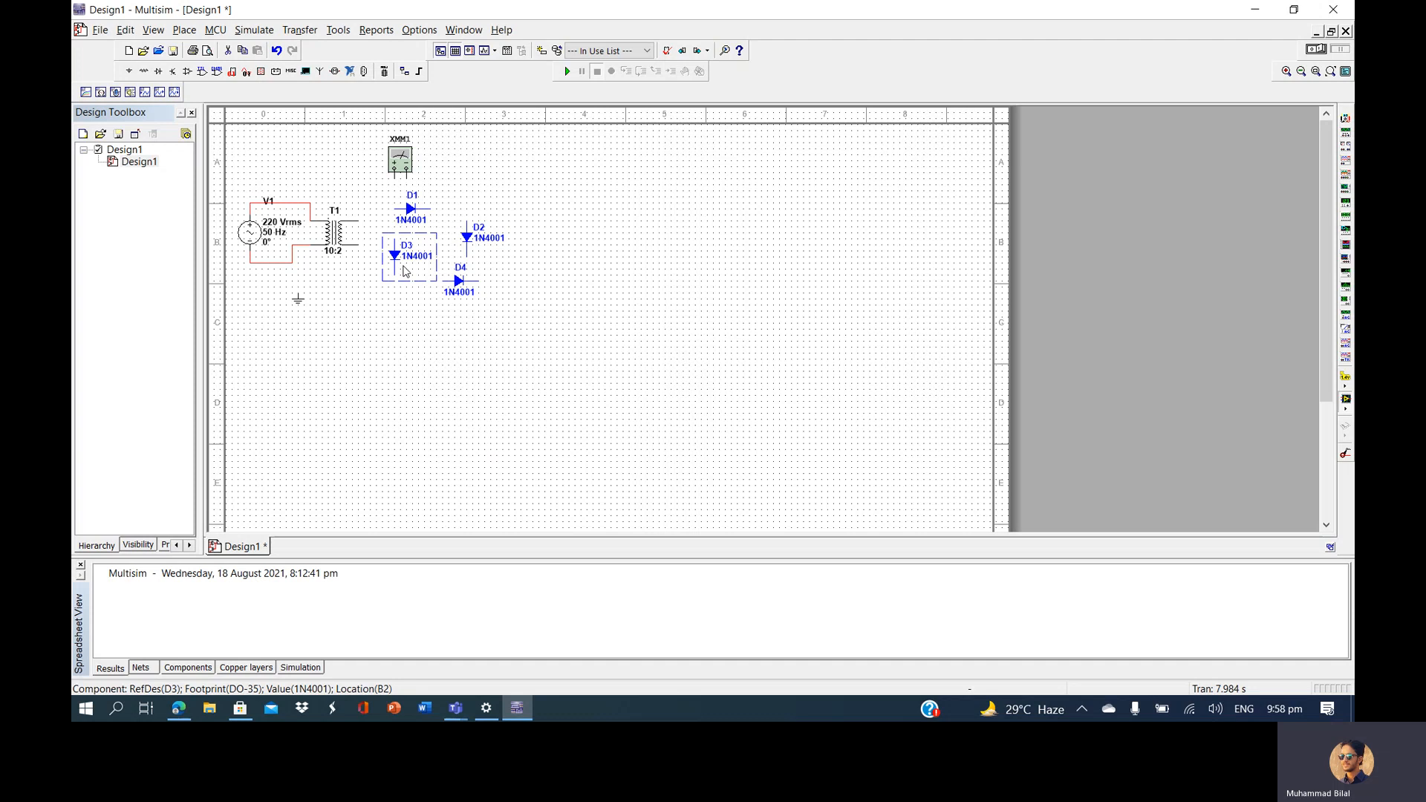
key(Left)
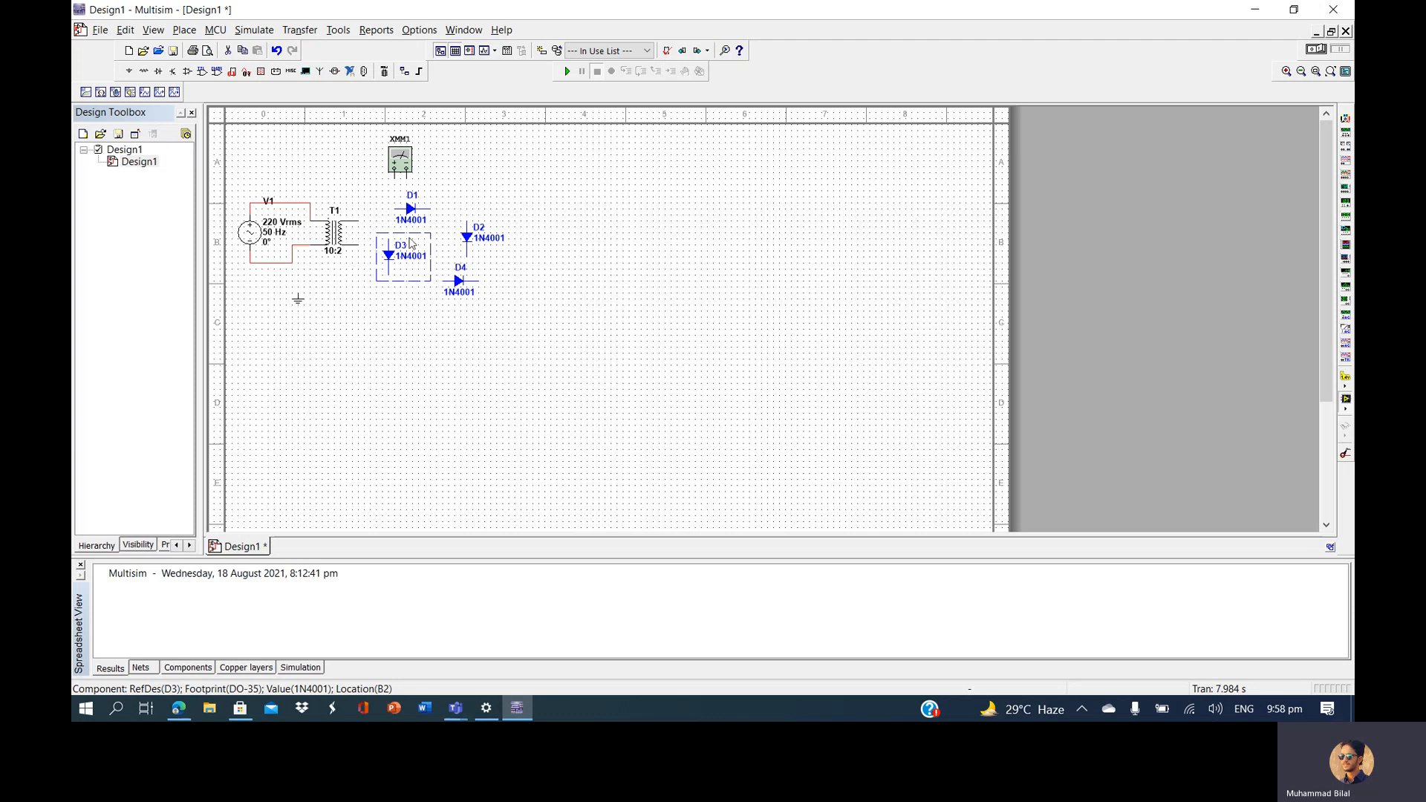
Move D1 horizontally away from the transformer and shift D4 directly beneath it, forming the upper and lower sides of the bridge
click(415, 215)
key(Right)
key(Right)
click(458, 285)
key(Down)
key(Down)
key(Left)
key(Left)
key(Left)
key(Left)
key(Left)
Move diode D2 down and slightly toward the transformer so it is level with D3
click(470, 235)
key(Down)
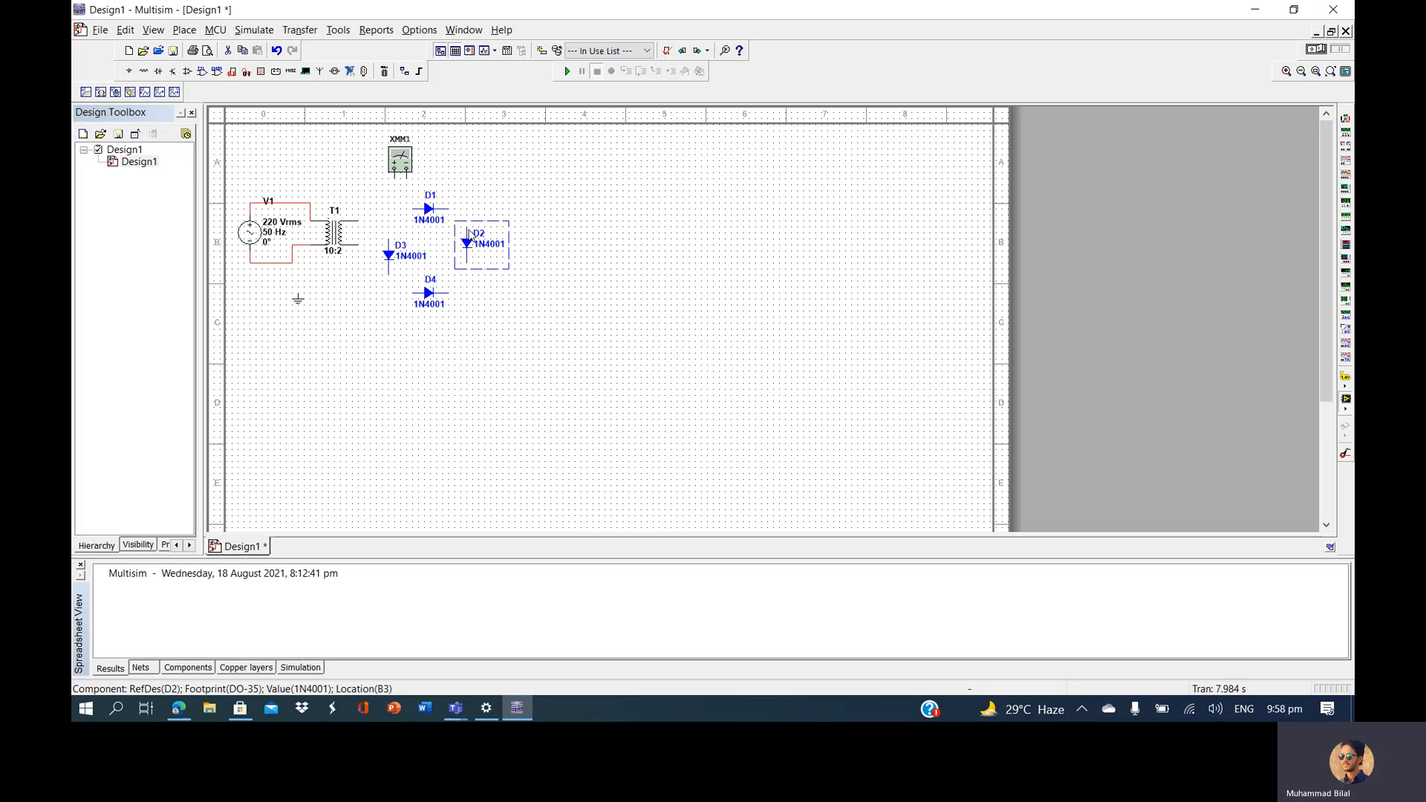
key(Down)
key(Down)
key(Left)
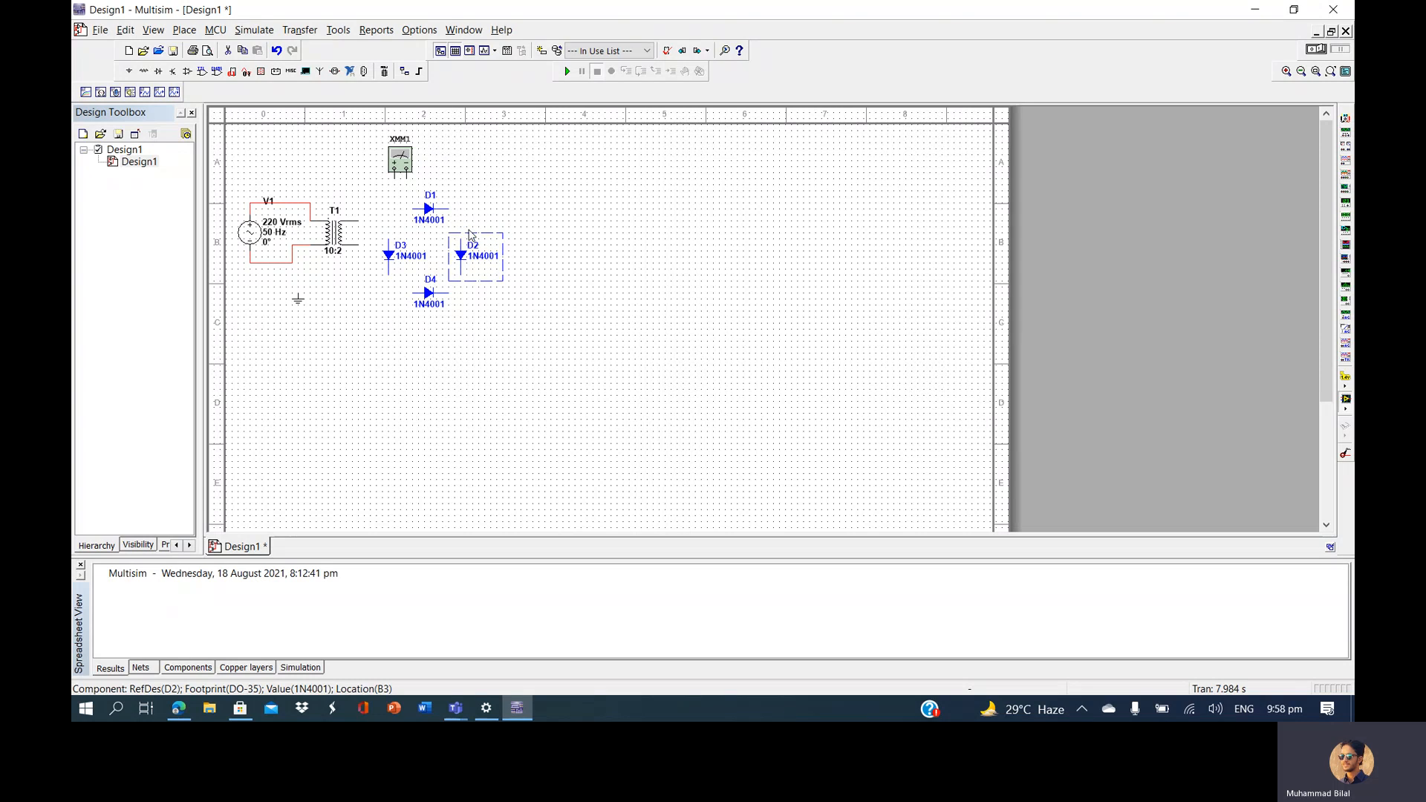
click(540, 224)
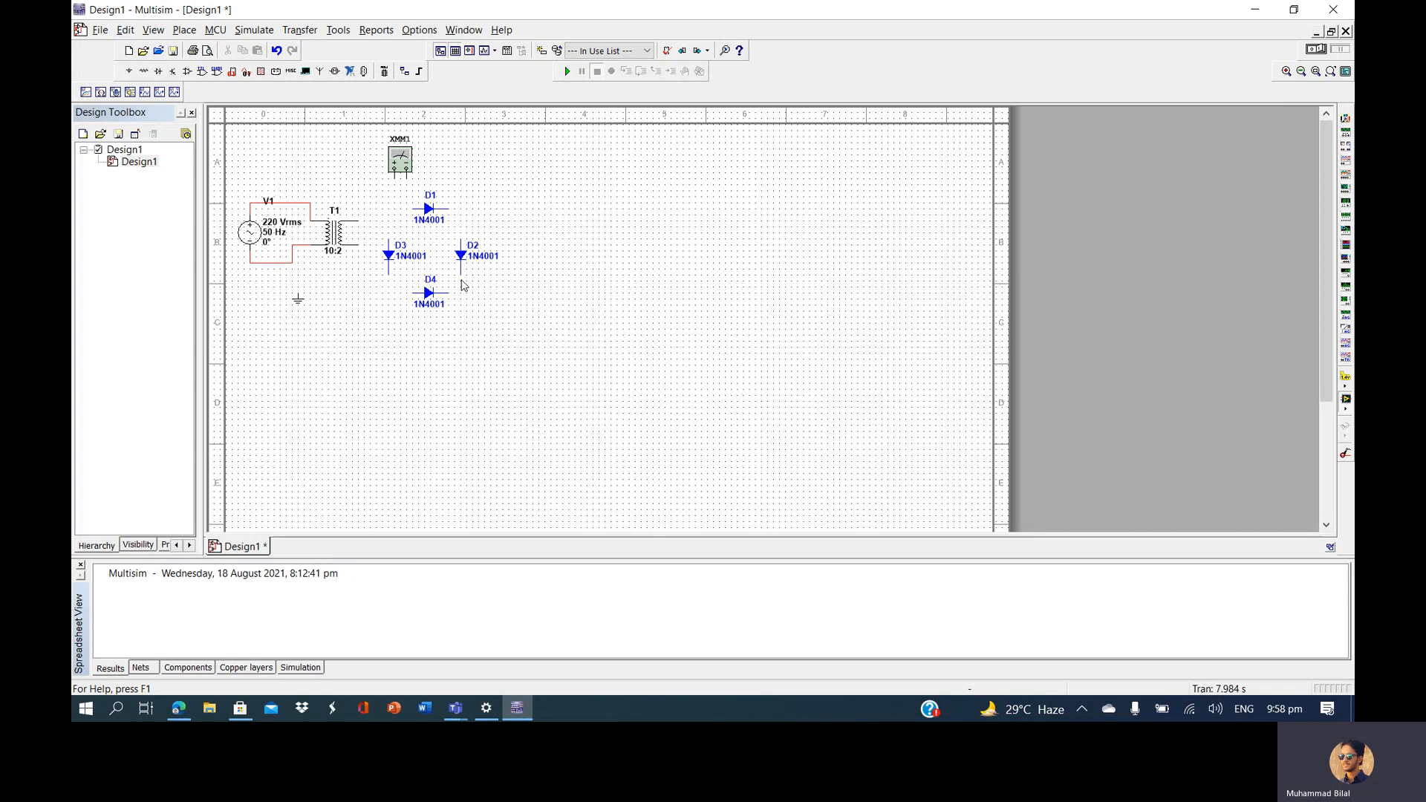
Wire the cathode of D2 to the cathode of D4 and nudge D4 one grid step toward D3
click(460, 274)
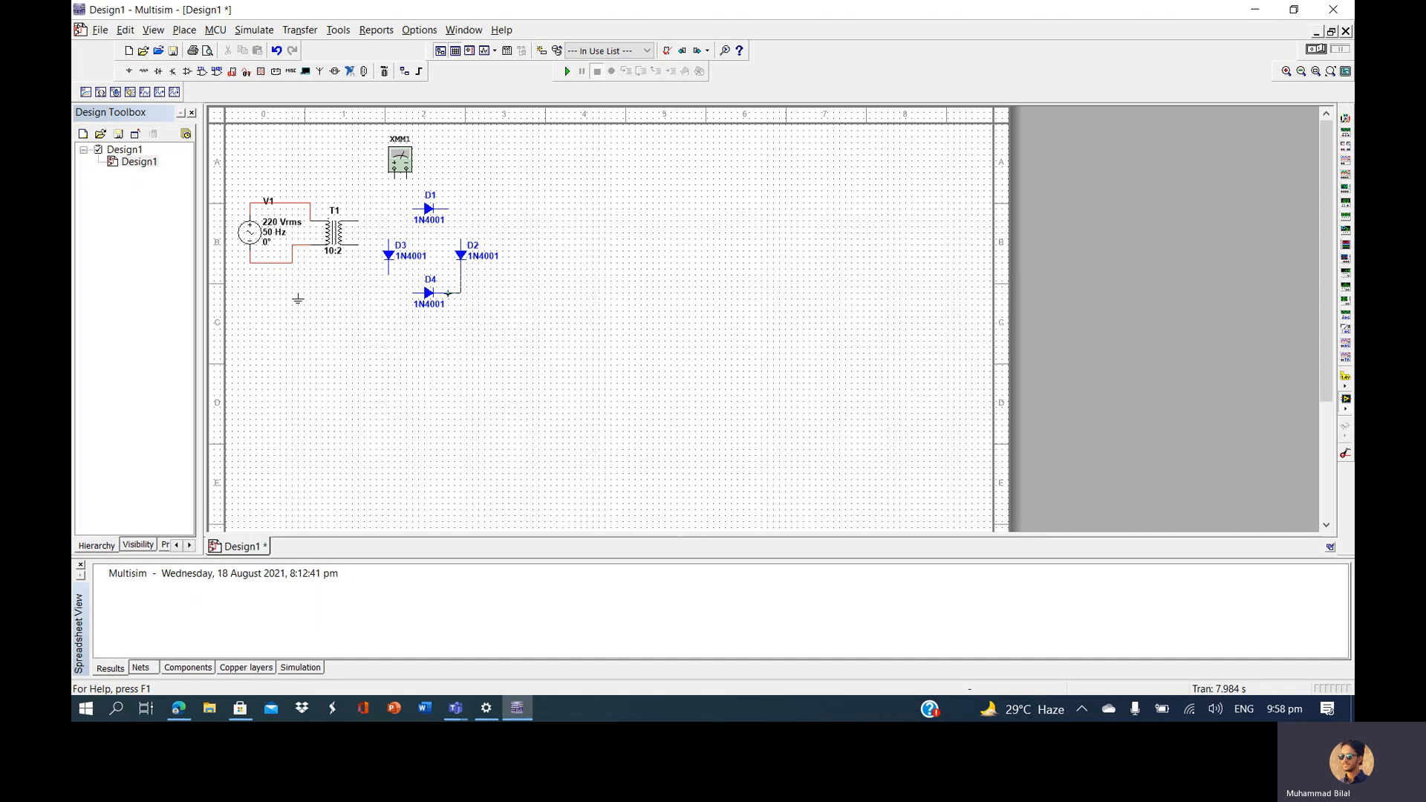
click(451, 294)
click(424, 301)
key(Left)
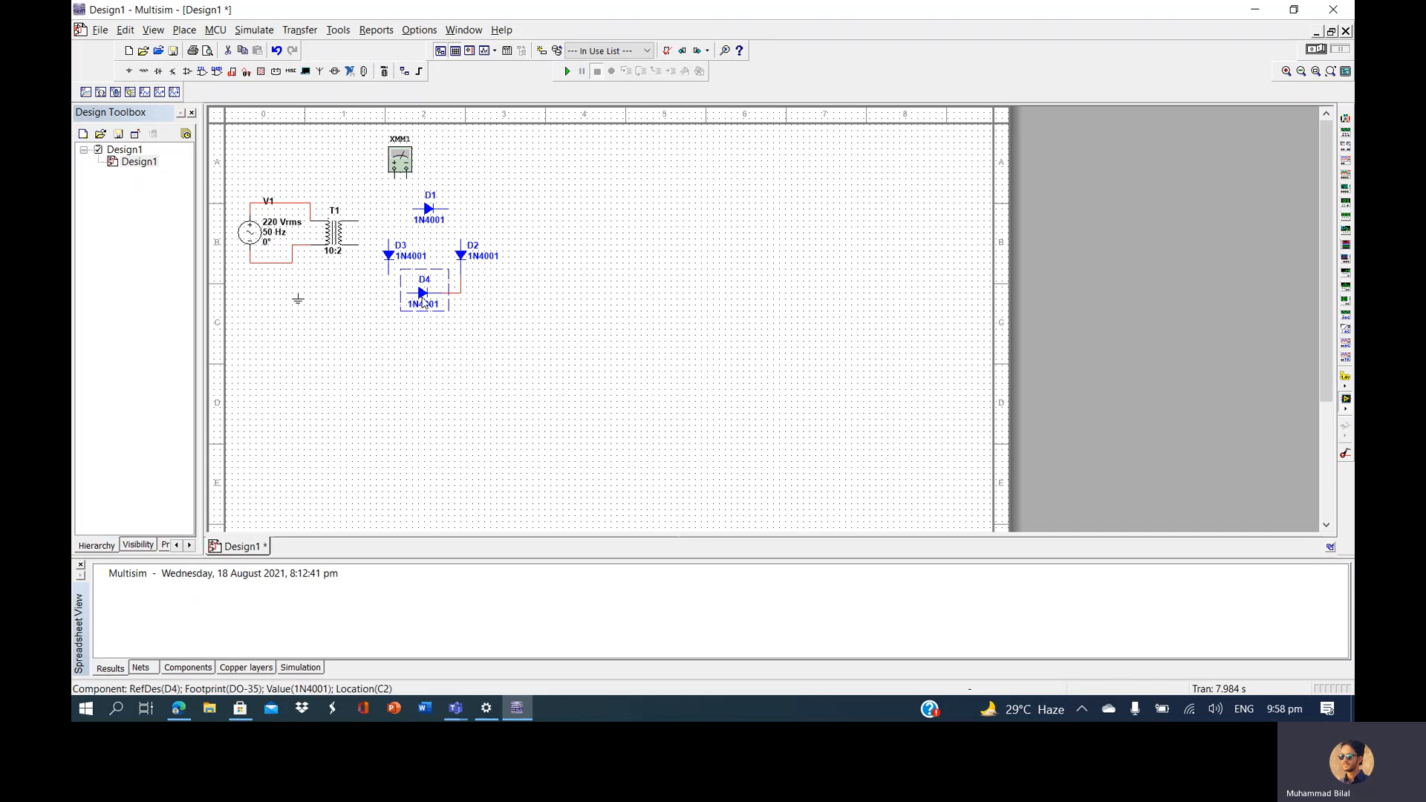
Complete the diode bridge by wiring D4's anode to D3's cathode, D2's anode to D1's cathode, and D1's anode to D3's anode
mouse_move(377, 316)
mouse_down()
mouse_move(405, 300)
mouse_move(383, 302)
mouse_up()
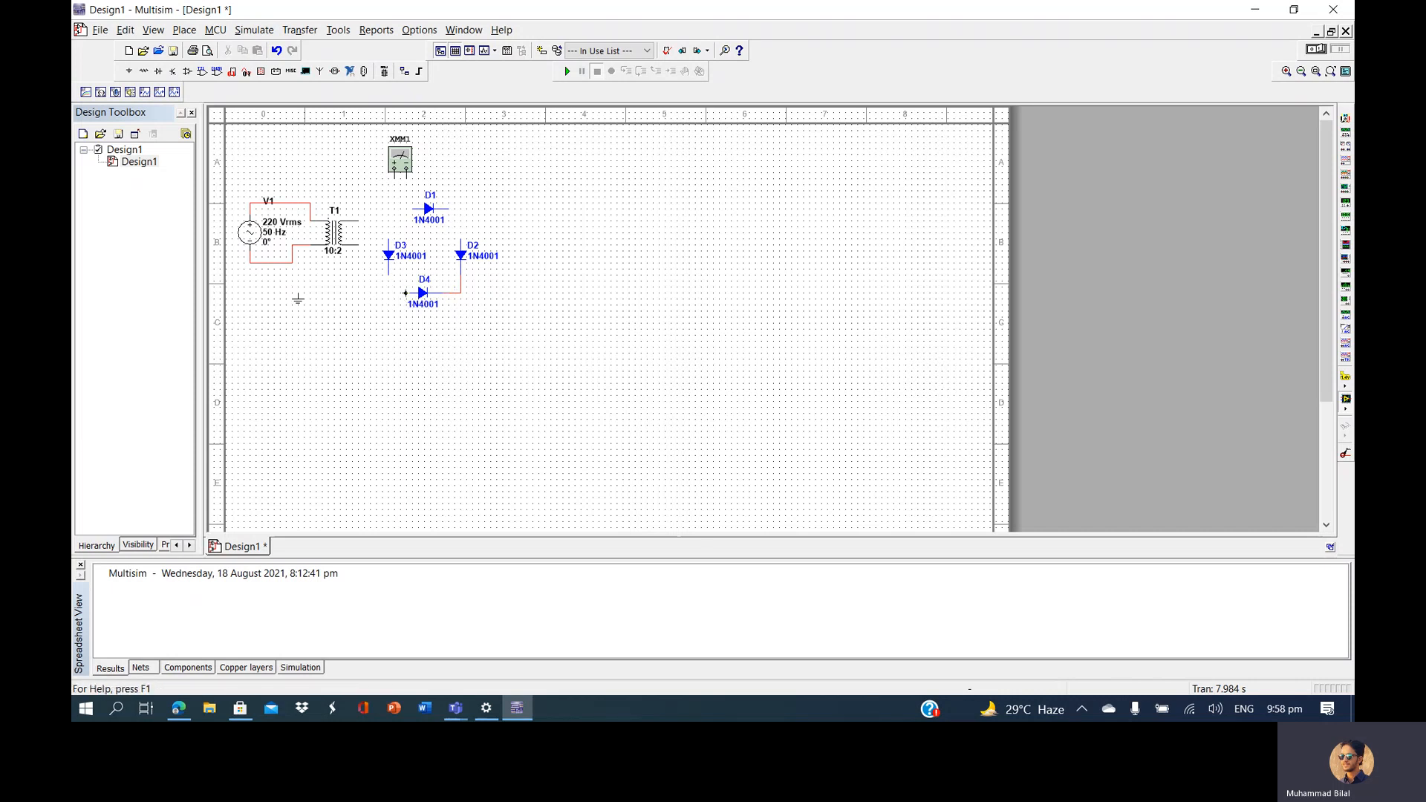
click(405, 293)
click(389, 273)
click(461, 242)
click(389, 209)
click(388, 240)
Wire the transformer's upper secondary terminal to the D1–D2 junction and its lower secondary terminal to the D3–D4 junction
click(359, 219)
click(460, 207)
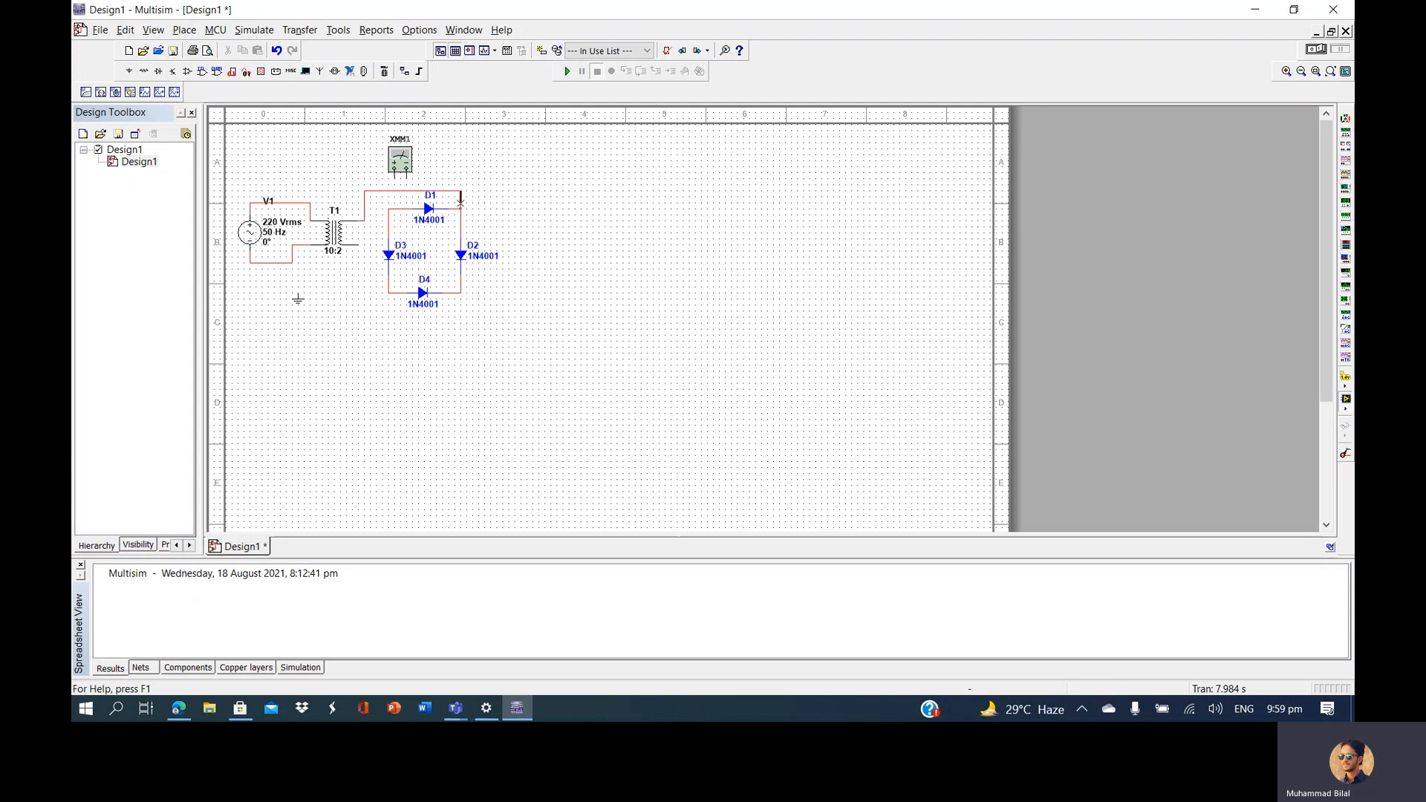
click(360, 245)
click(388, 293)
Move the ground symbol below the diode bridge and wire it to the D1–D3 junction
click(297, 318)
key(Right)
key(Right)
key(Right)
key(Right)
key(Right)
key(Right)
key(Right)
key(Right)
key(Right)
key(Right)
key(Right)
key(Right)
key(Right)
key(Right)
key(Right)
key(Right)
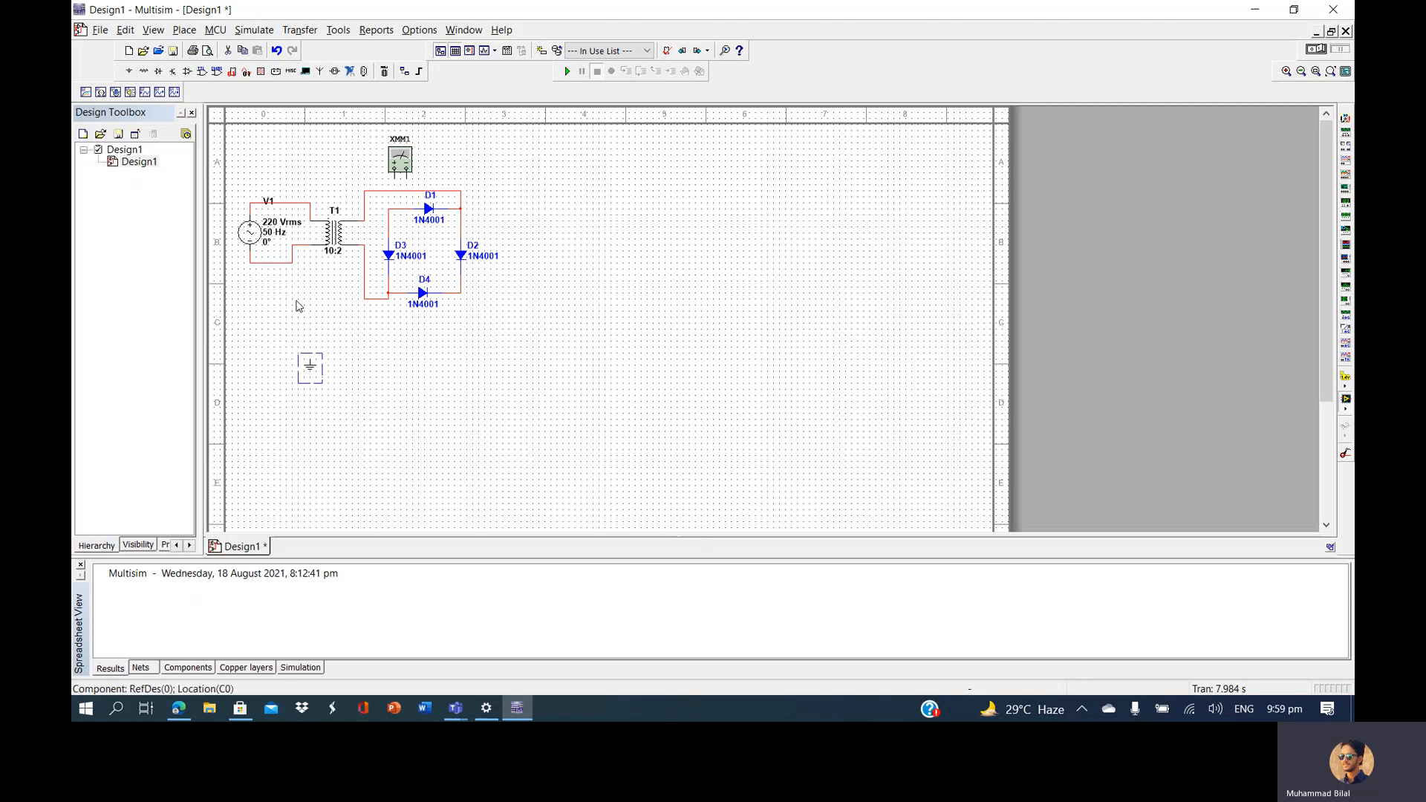
key(Down)
click(502, 358)
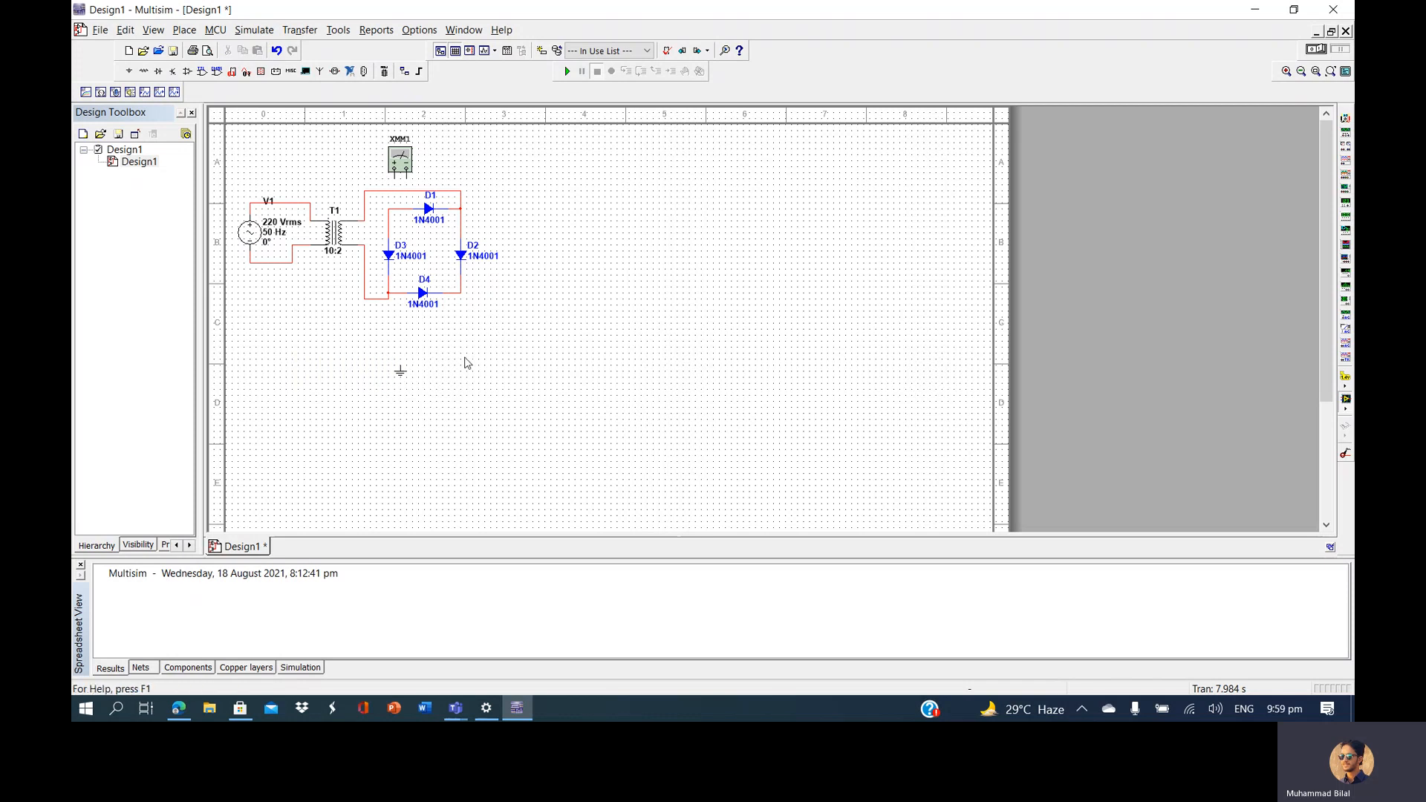
click(400, 344)
click(388, 209)
Move the multimeter horizontally past the diode bridge to the output side
click(406, 170)
key(Right)
key(Right)
key(Right)
key(Right)
key(Right)
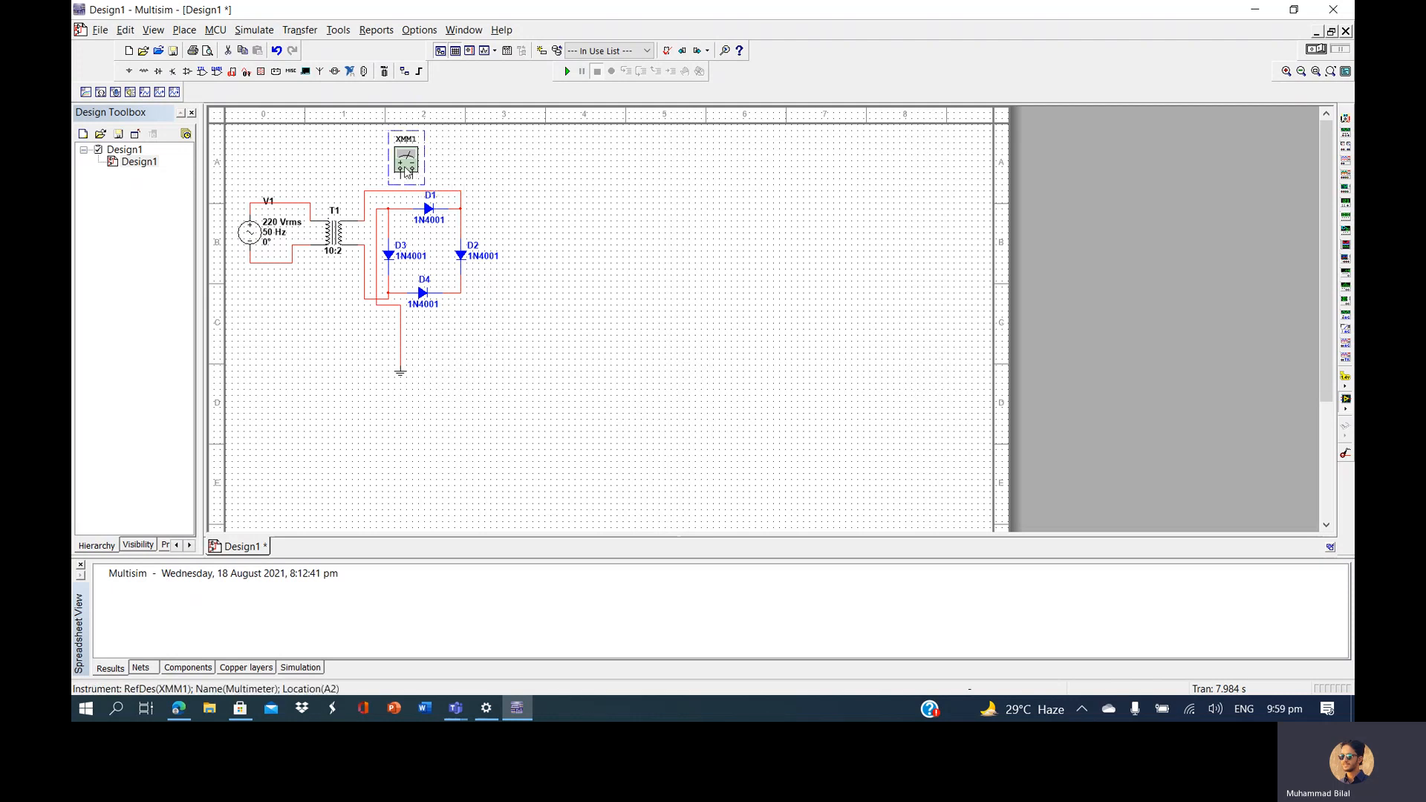
key(Right)
key(Right)
key(Right)
key(Right)
key(Right)
key(Right)
key(Right)
key(Right)
key(Right)
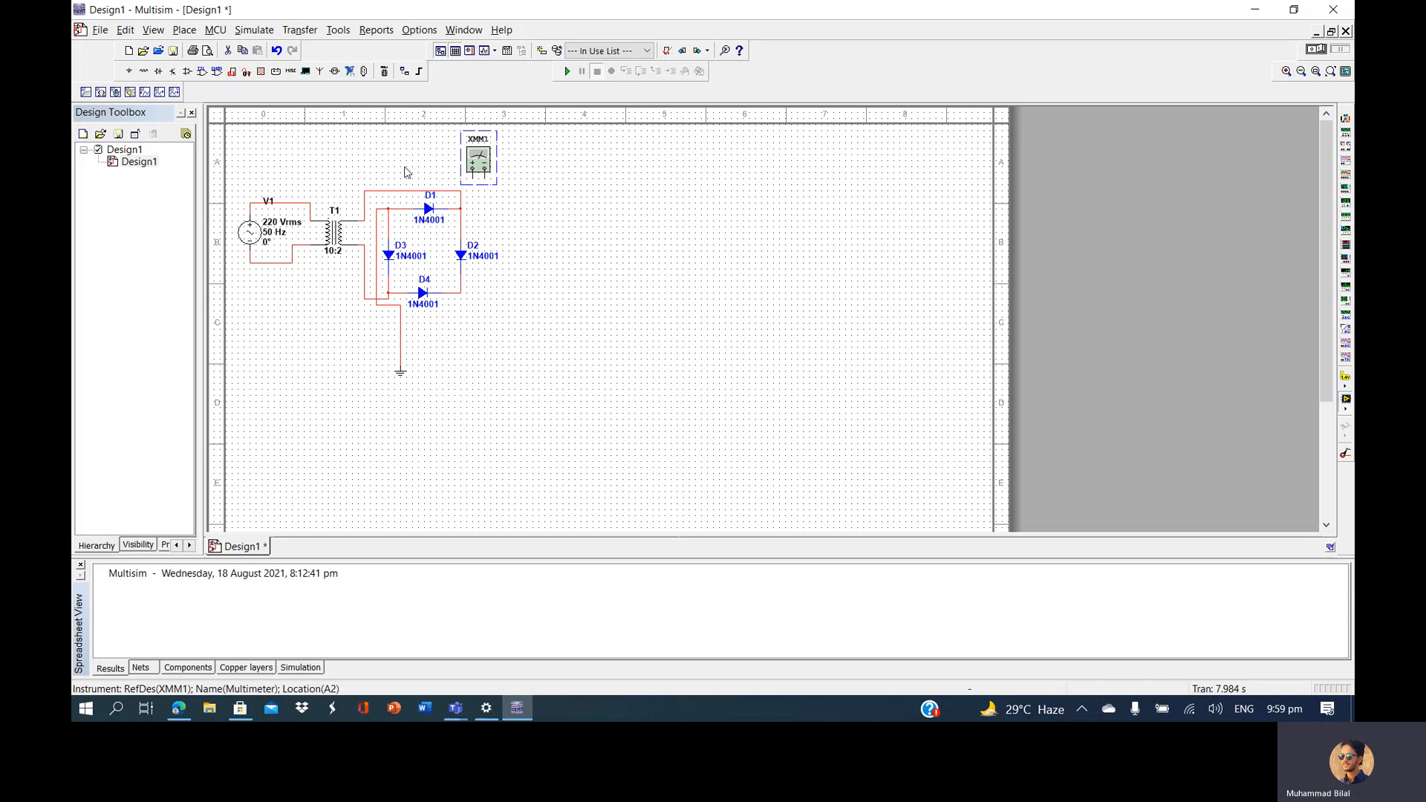
key(Right)
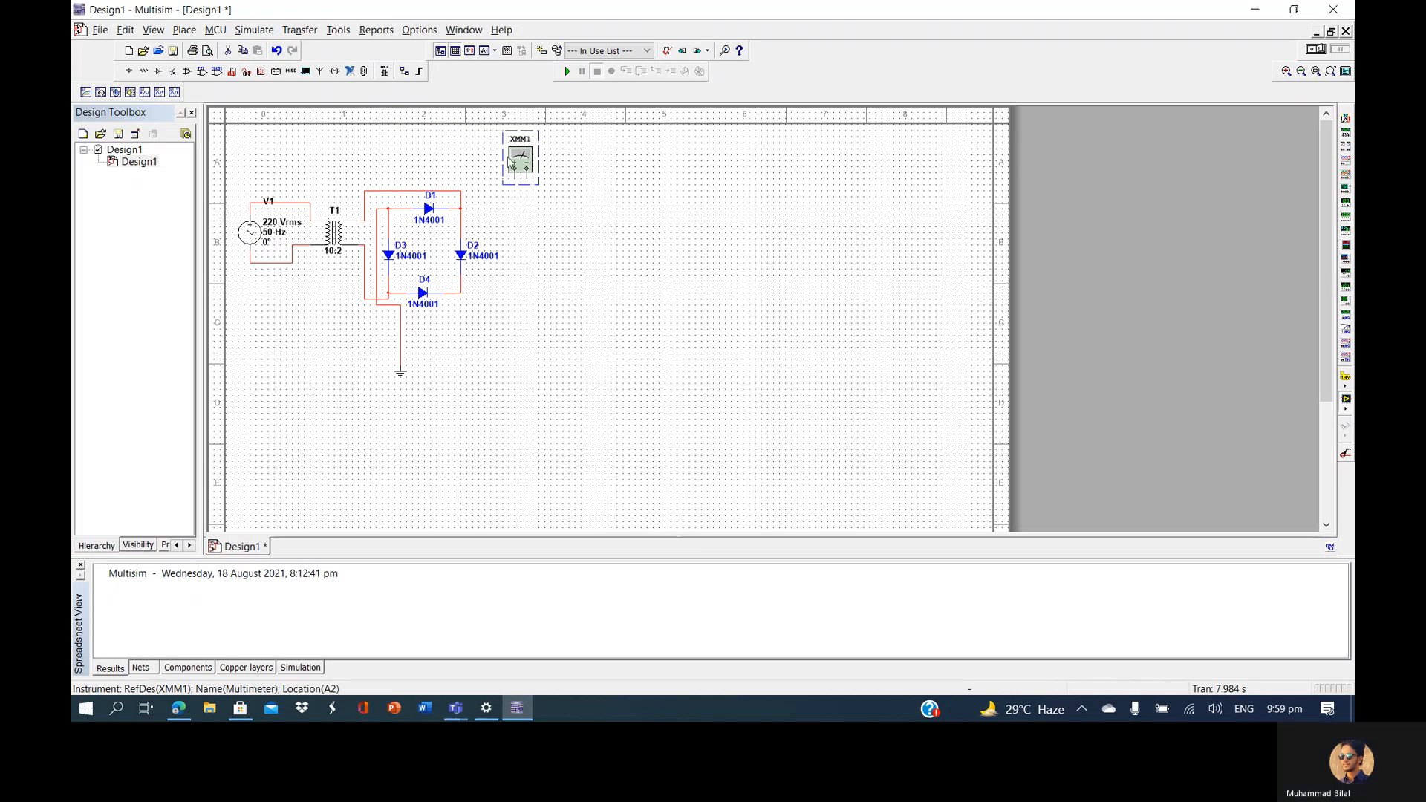
click(614, 153)
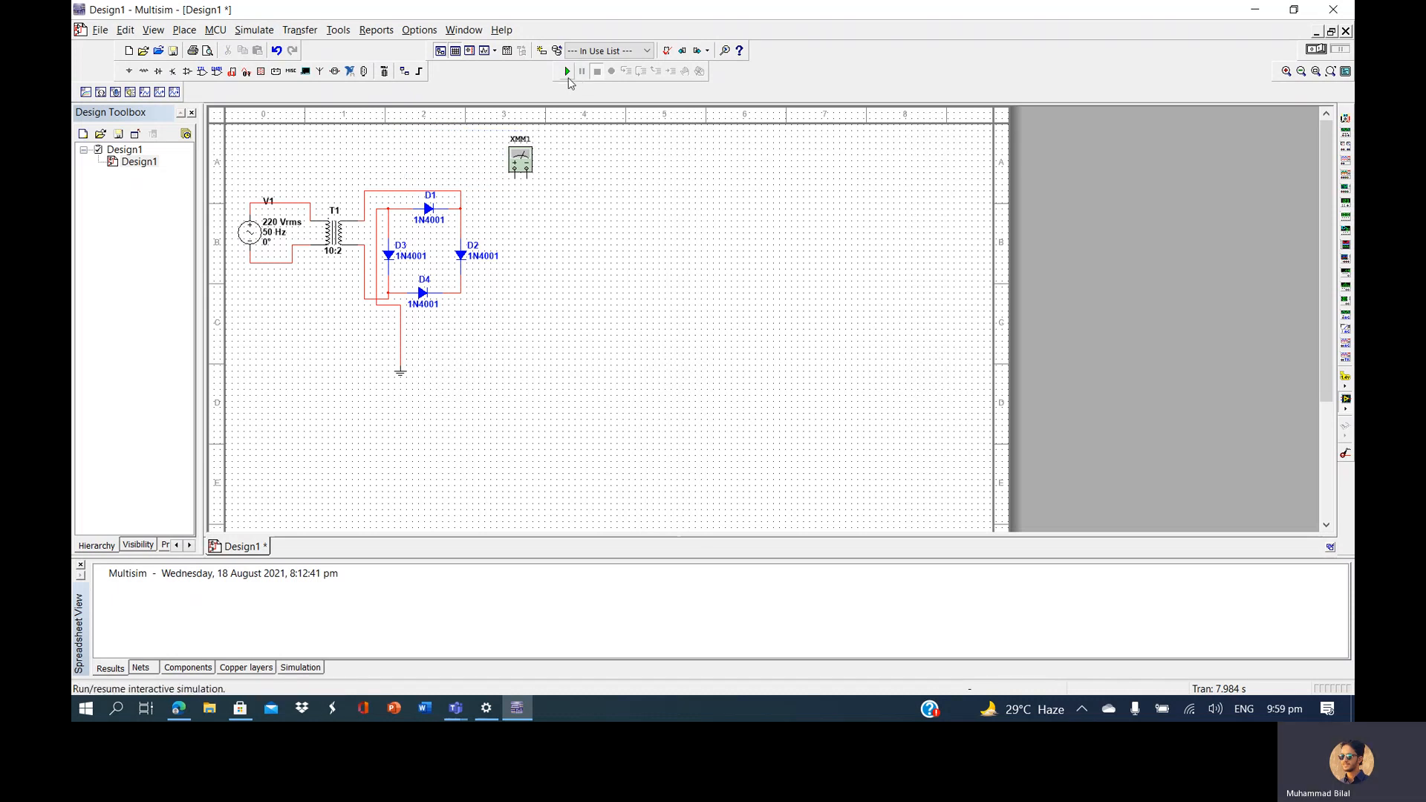
Wire the multimeter's positive terminal to the D2–D4 junction and its negative terminal to the ground wire
click(513, 177)
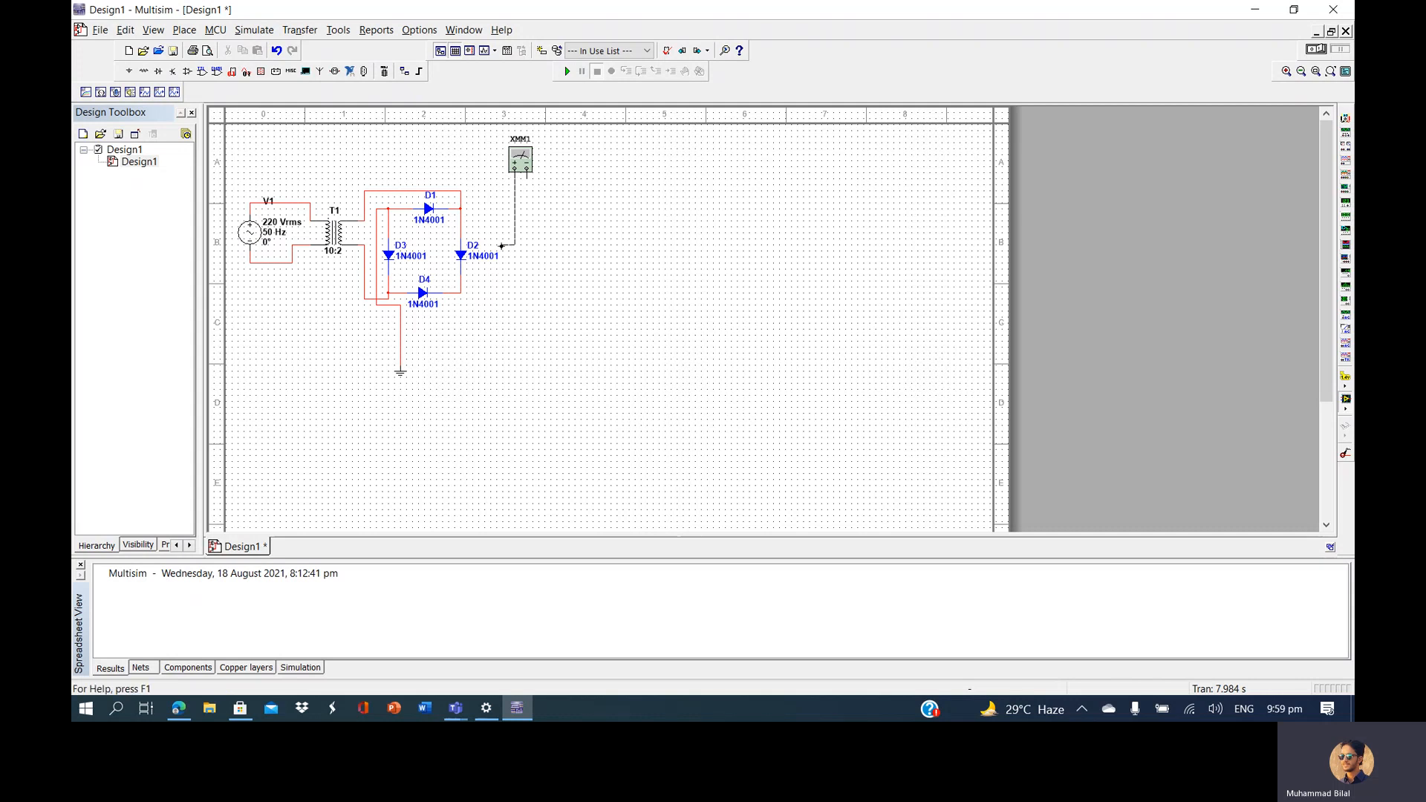
click(461, 293)
click(526, 170)
click(399, 343)
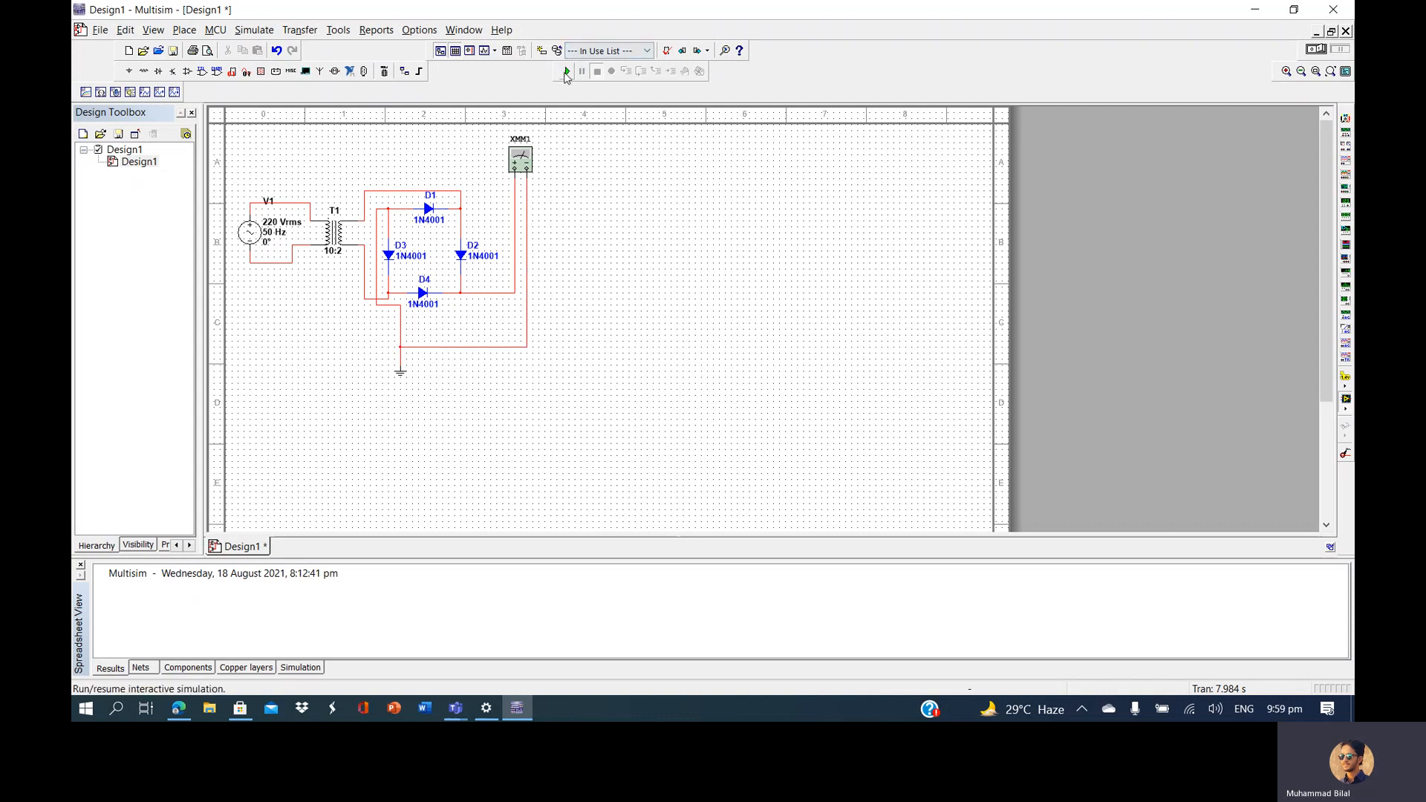
Run the simulation and measure the bridge's output voltage in AC and DC mode, closing the multimeter display when done
click(566, 72)
double_click(516, 171)
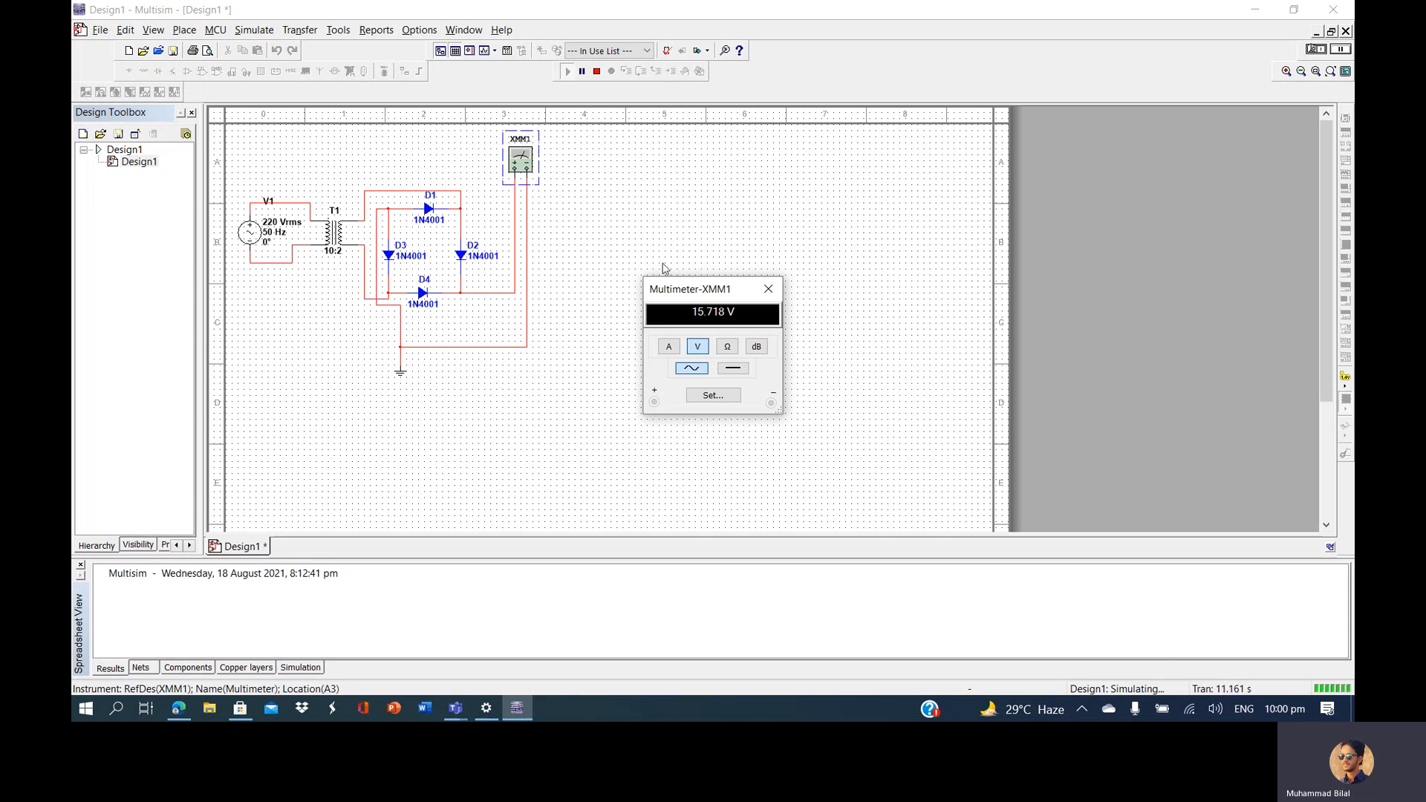
click(732, 370)
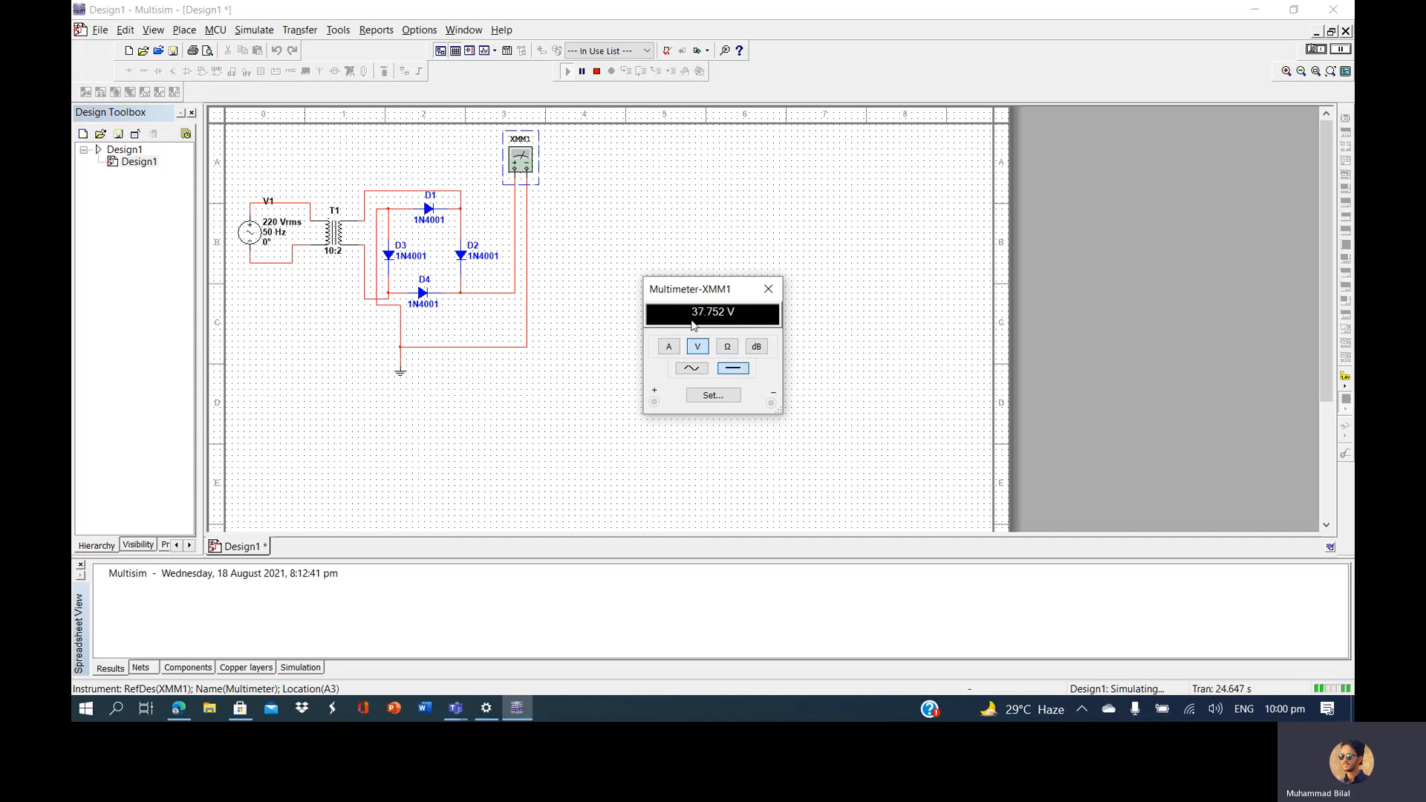
click(765, 296)
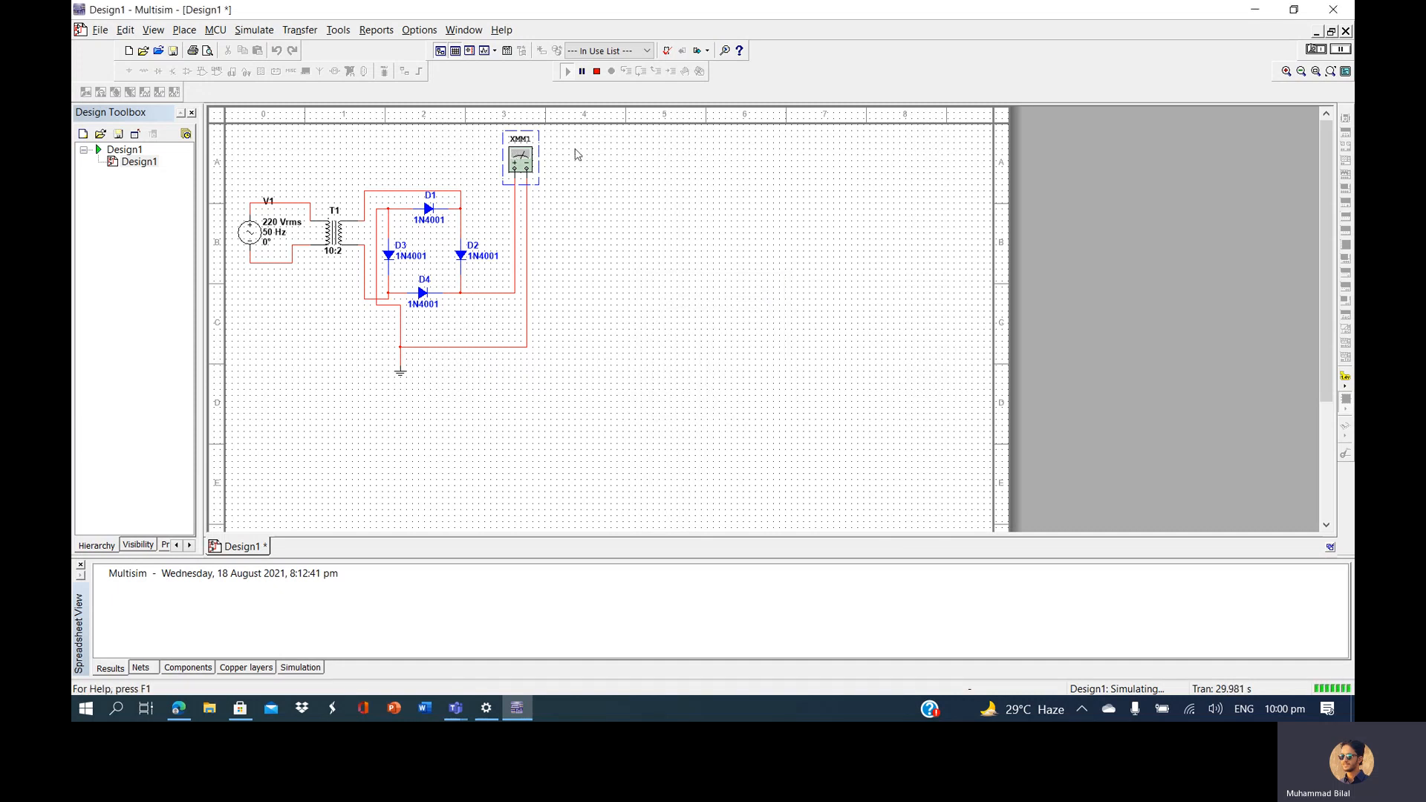
Stop the simulation and delete the multimeter together with its wires
click(594, 77)
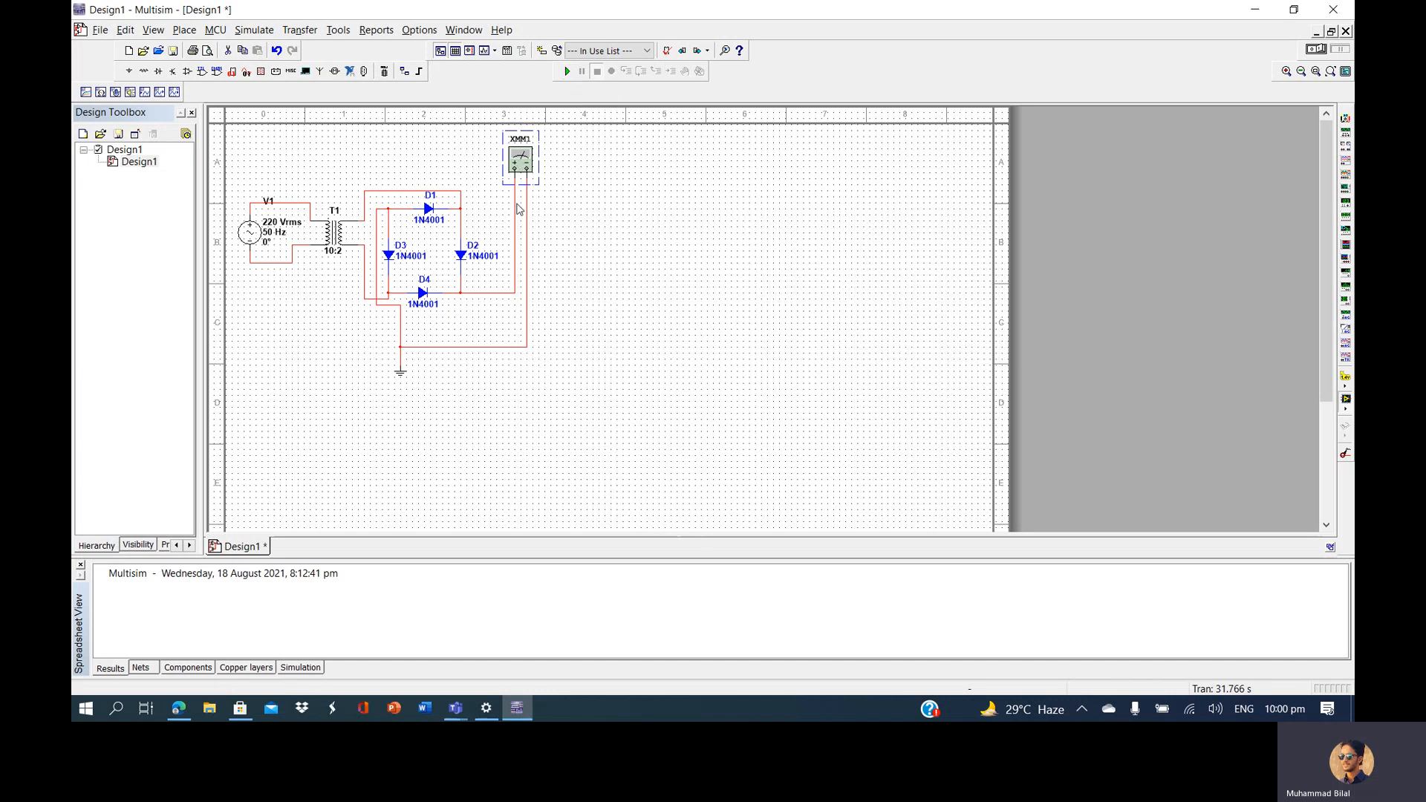
key(Delete)
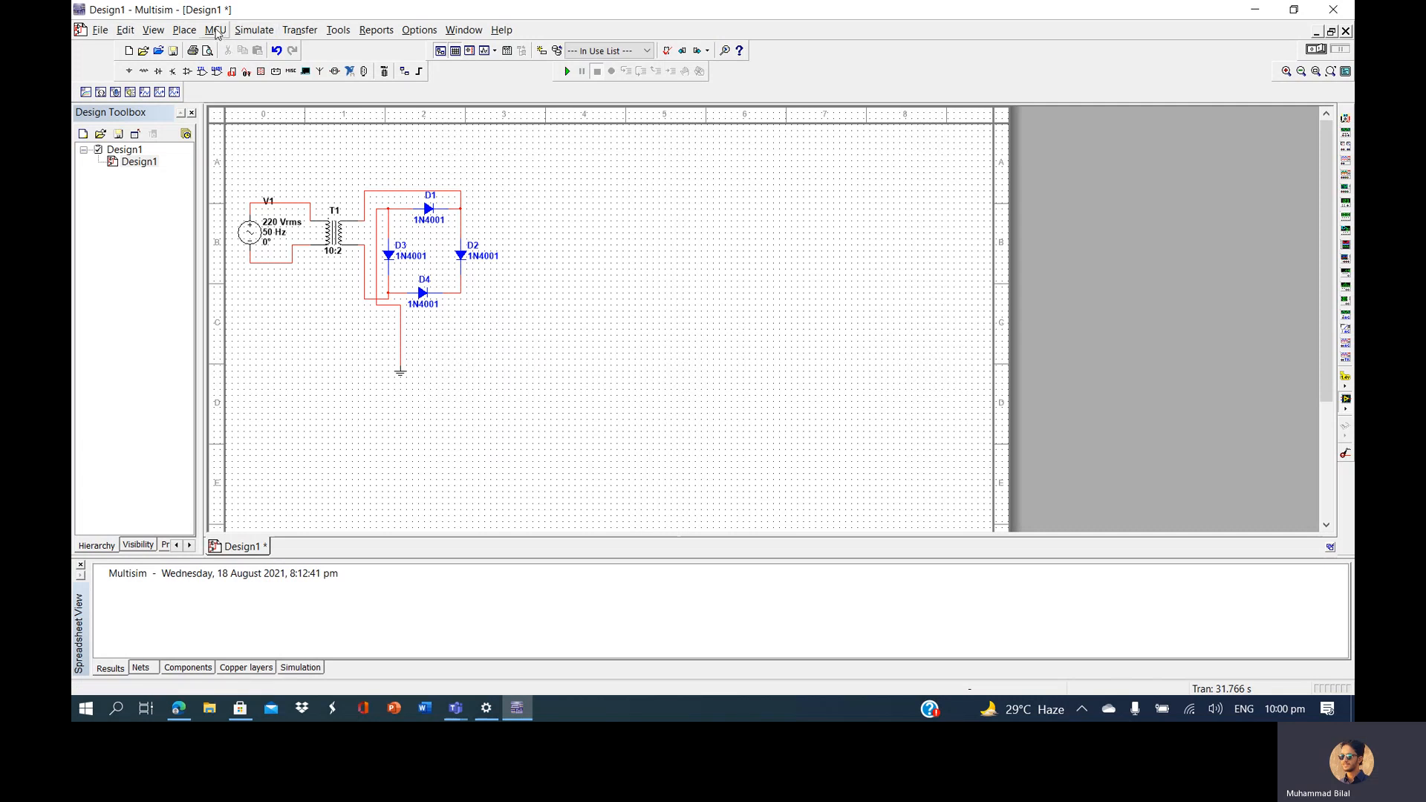
Place a 1000 µF capacitor from the Basic group's CAPACITOR family beside the diode bridge
click(185, 30)
click(214, 49)
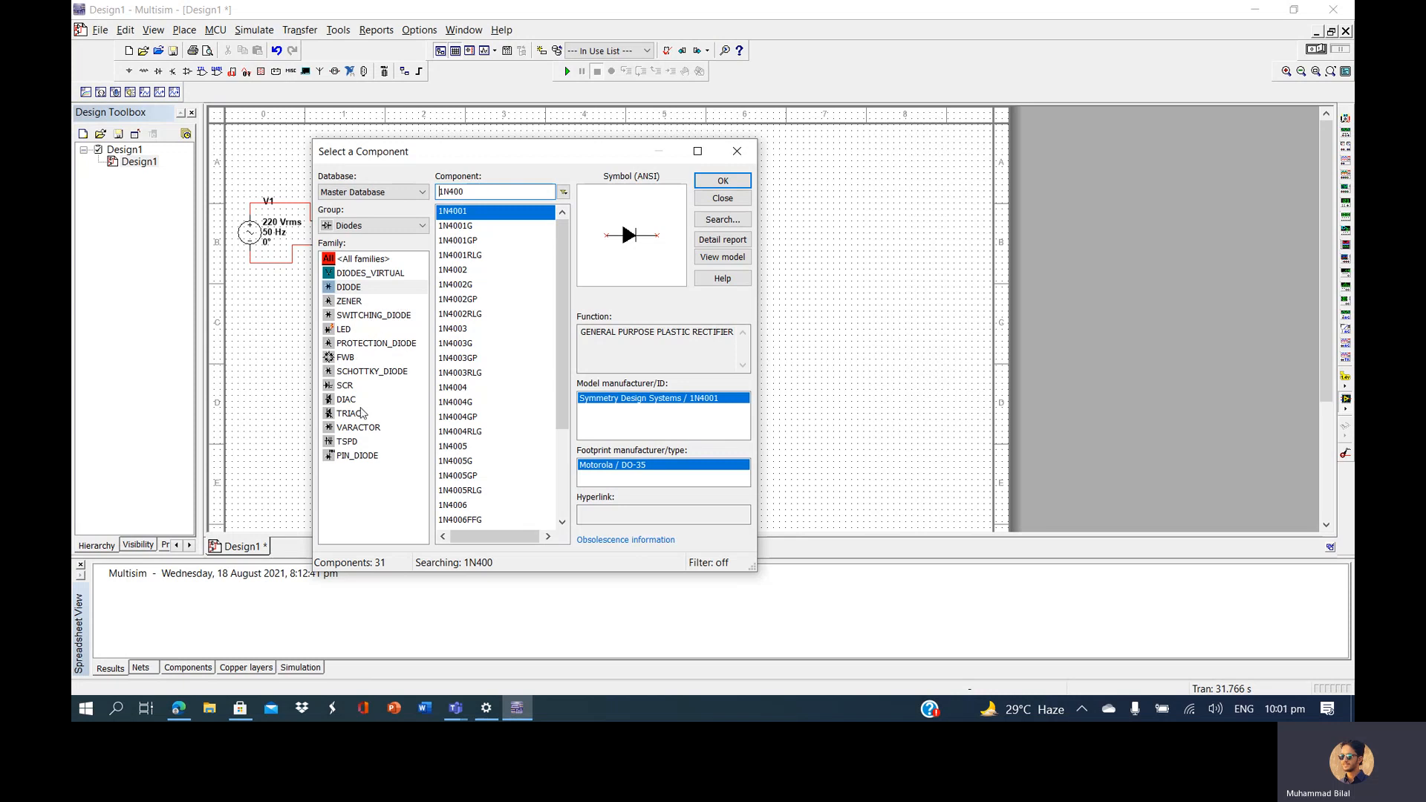
click(370, 227)
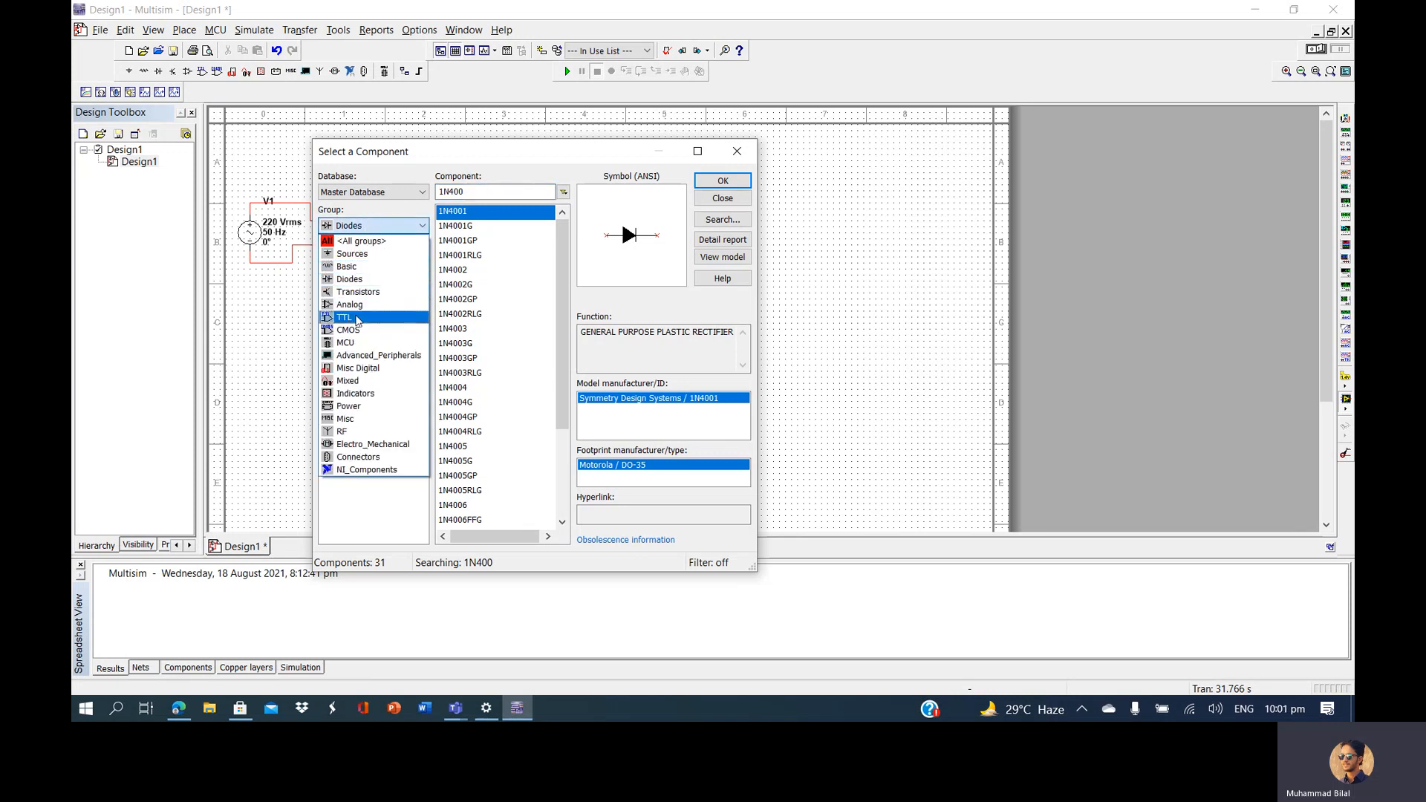
click(357, 269)
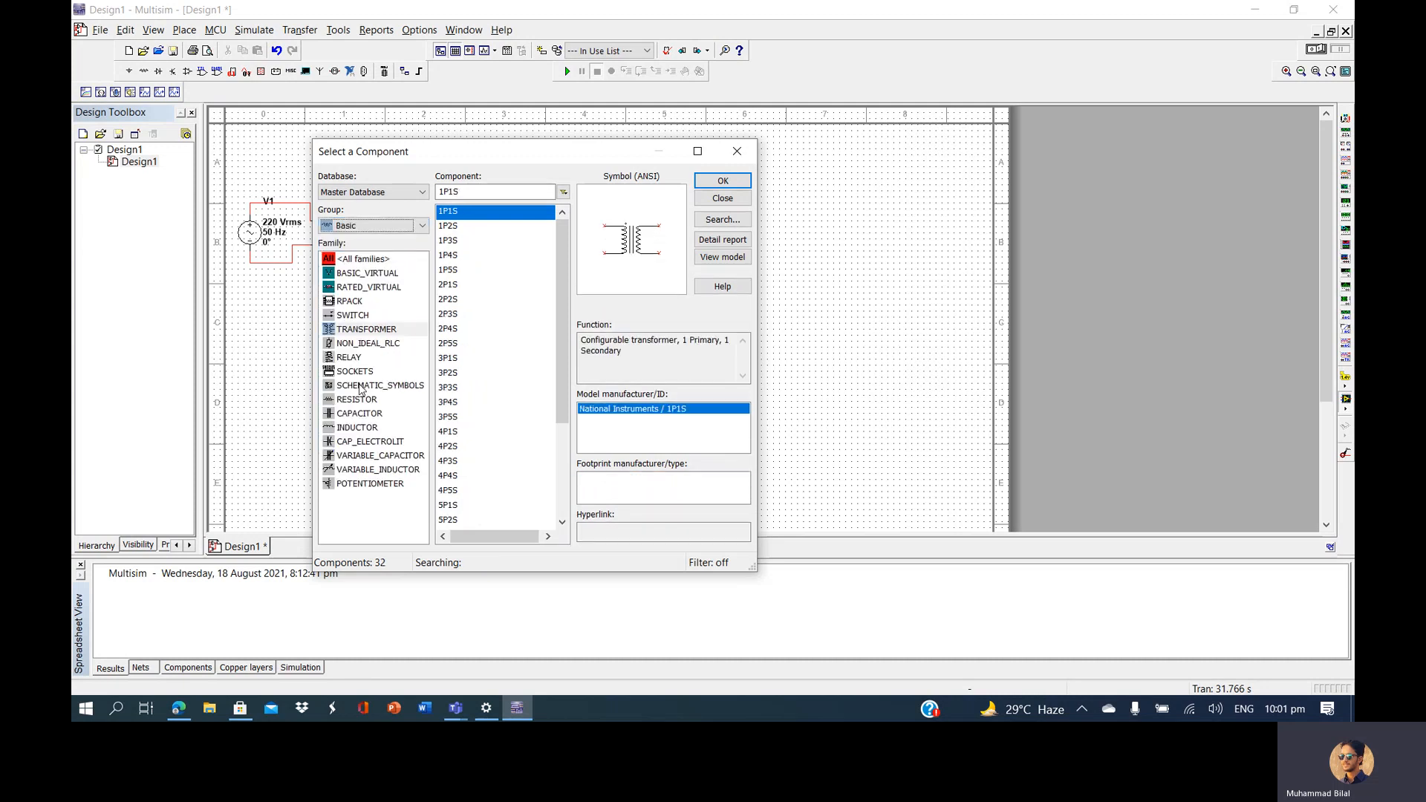
click(359, 413)
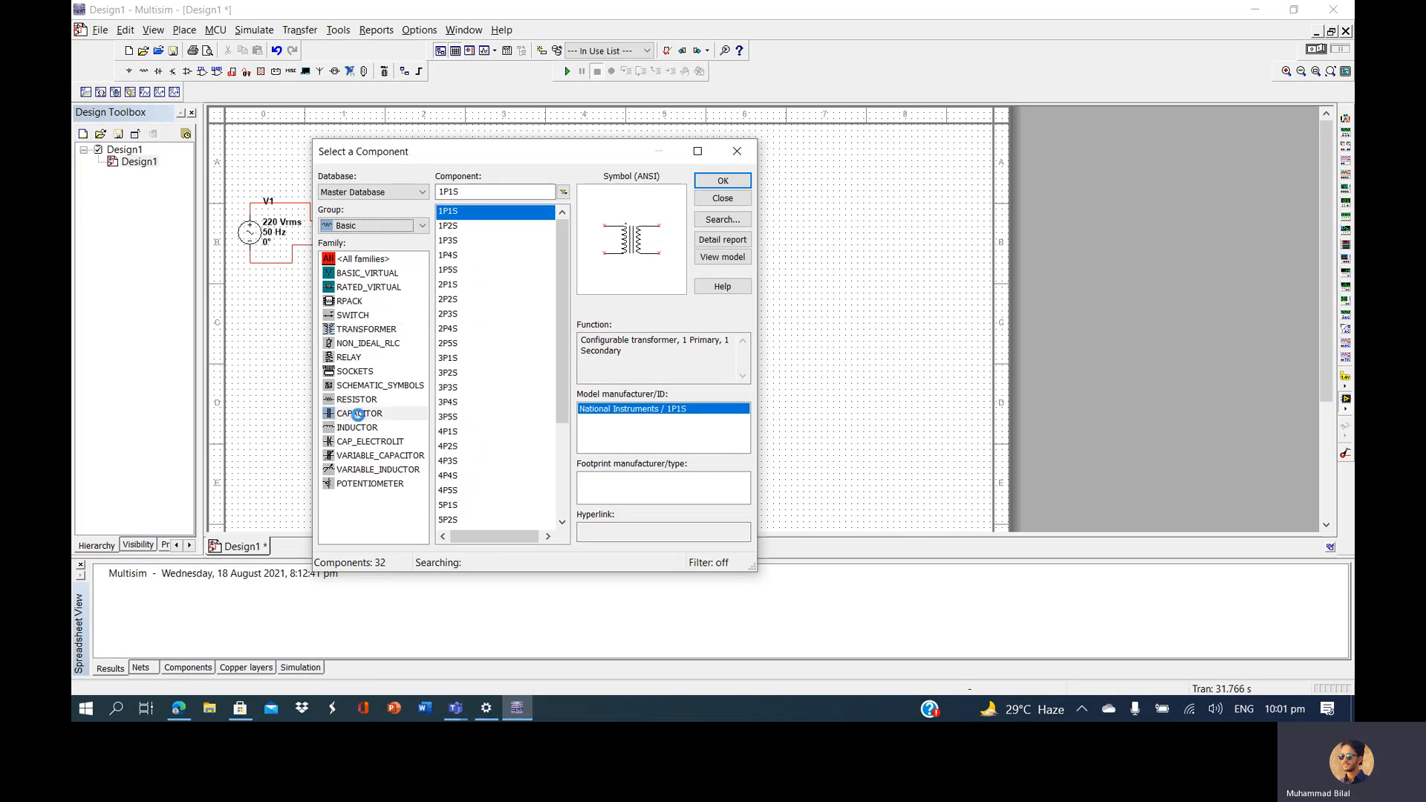
click(475, 191)
text(100)
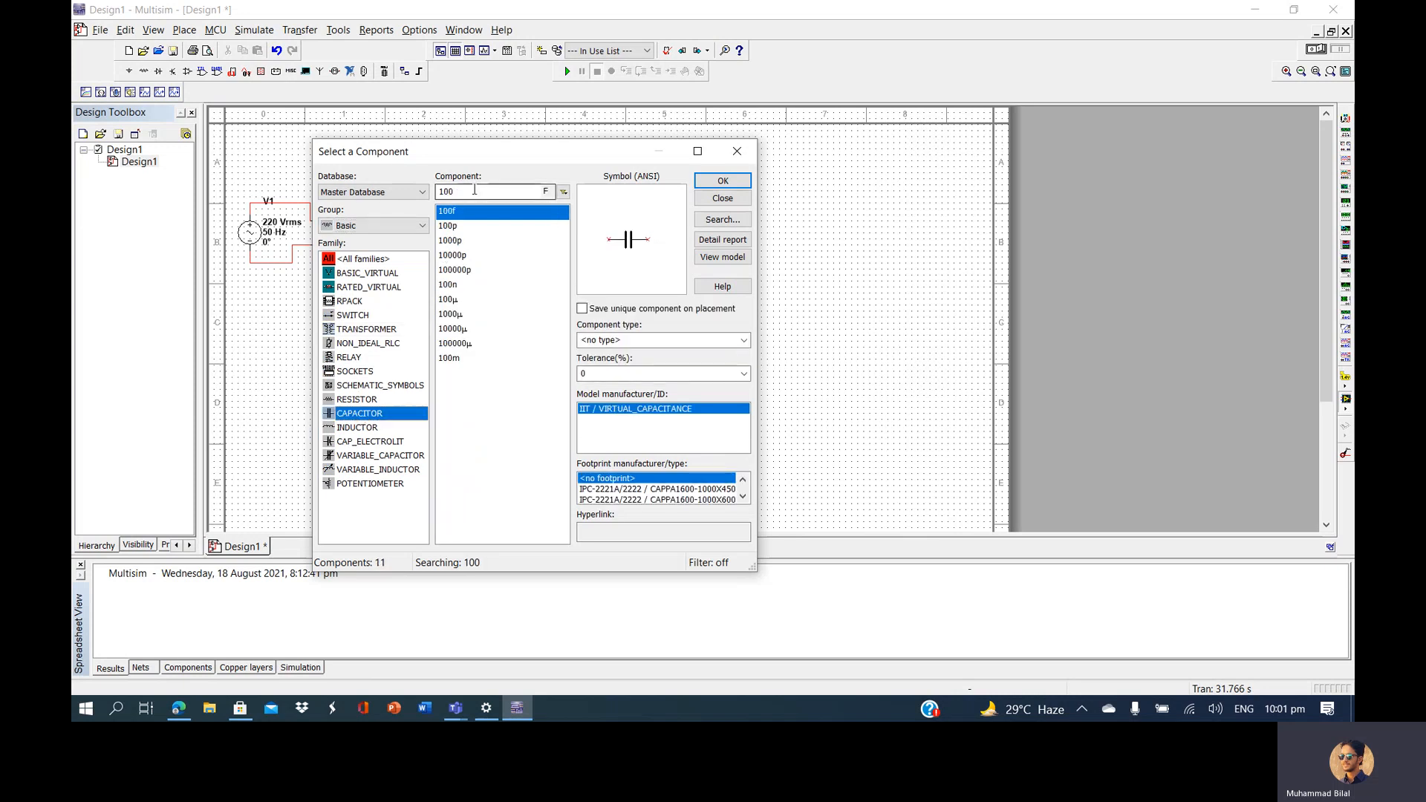
click(475, 190)
text(0)
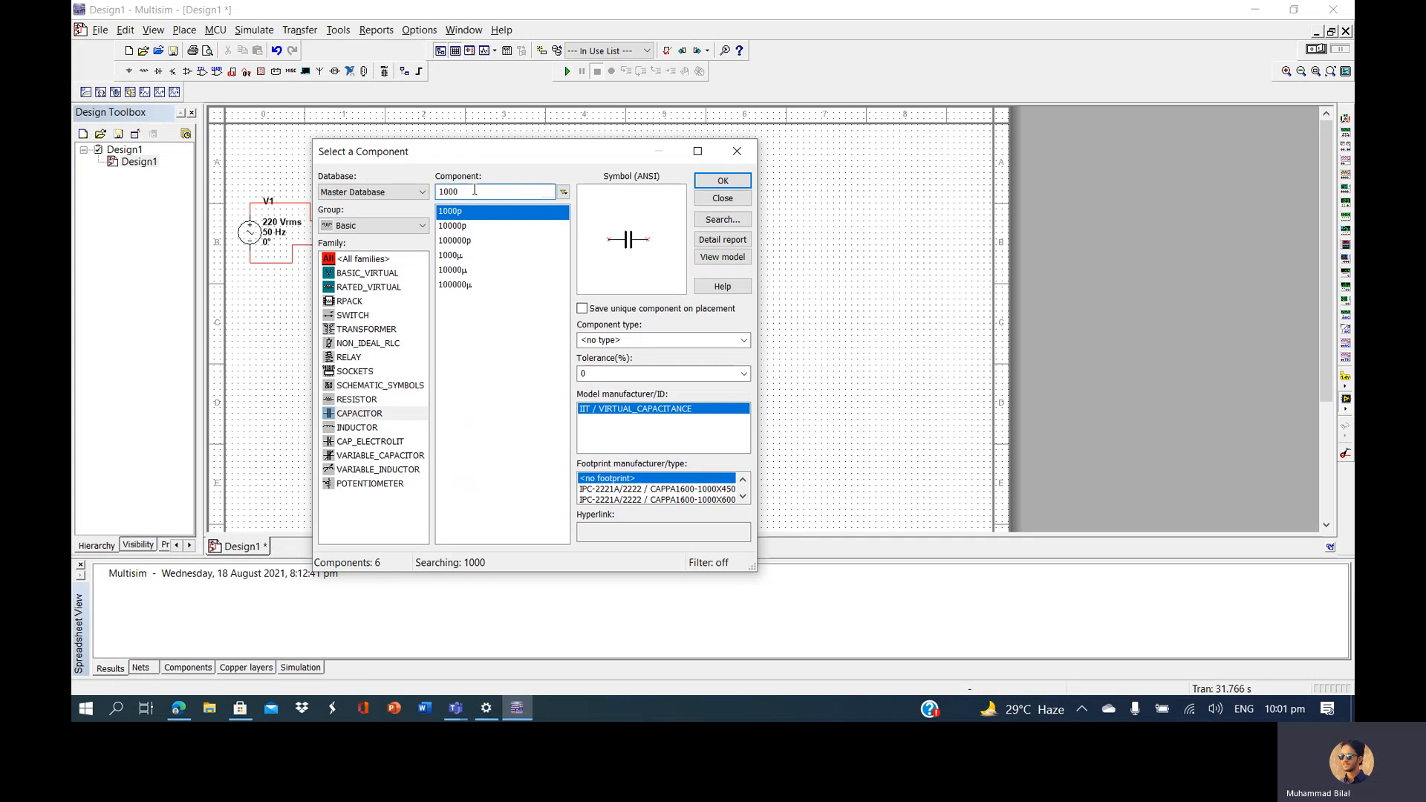
click(454, 256)
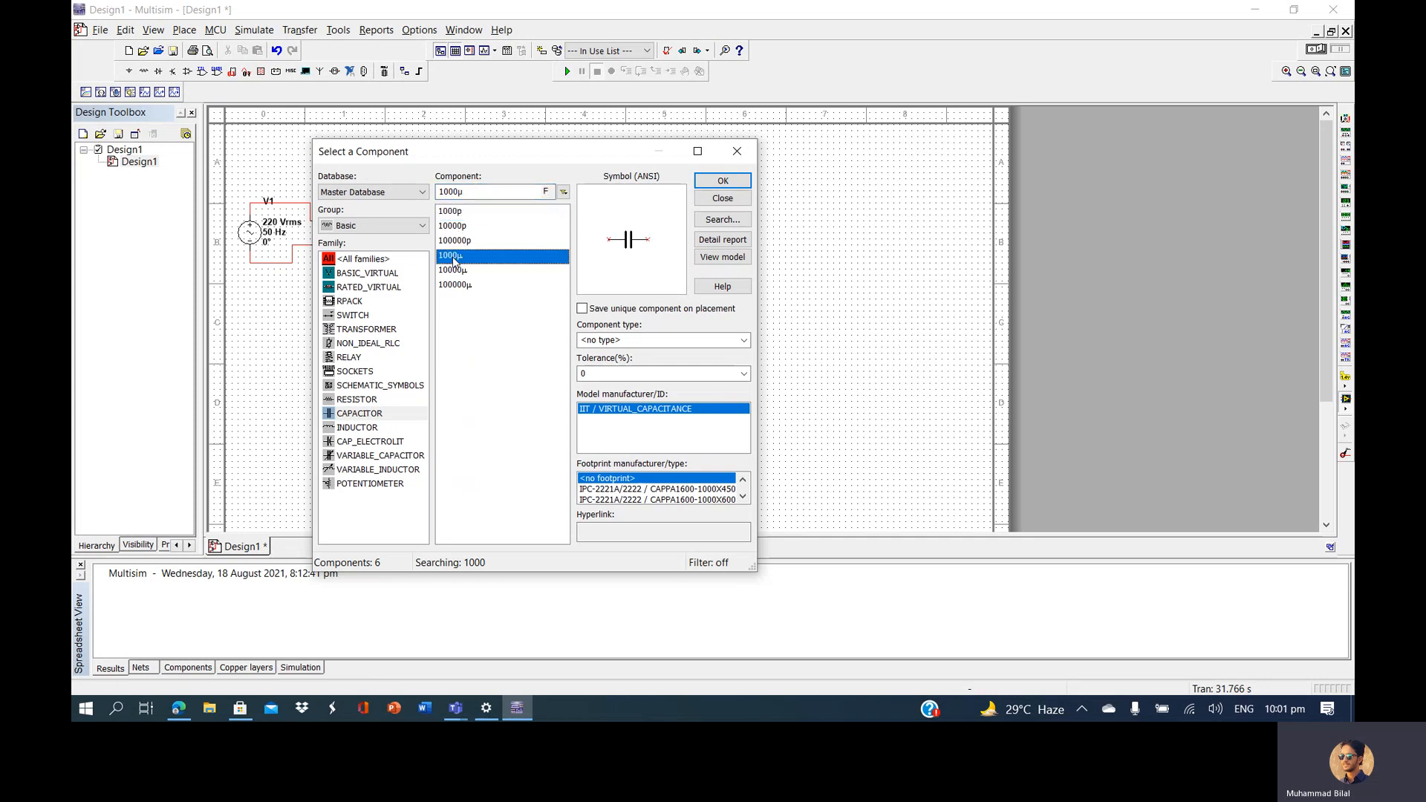
click(718, 182)
click(525, 291)
click(748, 153)
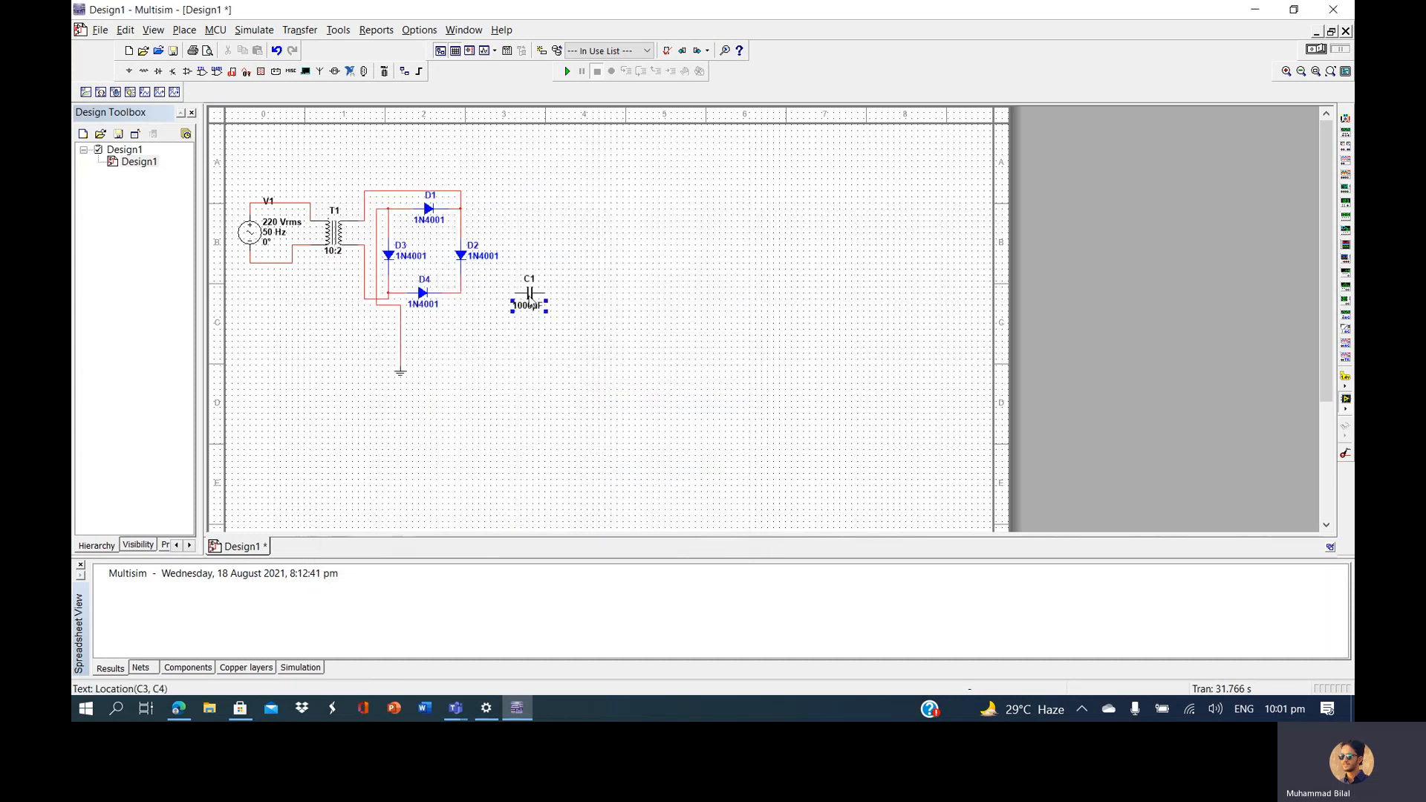
Rotate the capacitor 90 degrees clockwise to vertical and shift it to just below and beside the D2–D4 junction
click(531, 294)
key(ctrl+r)
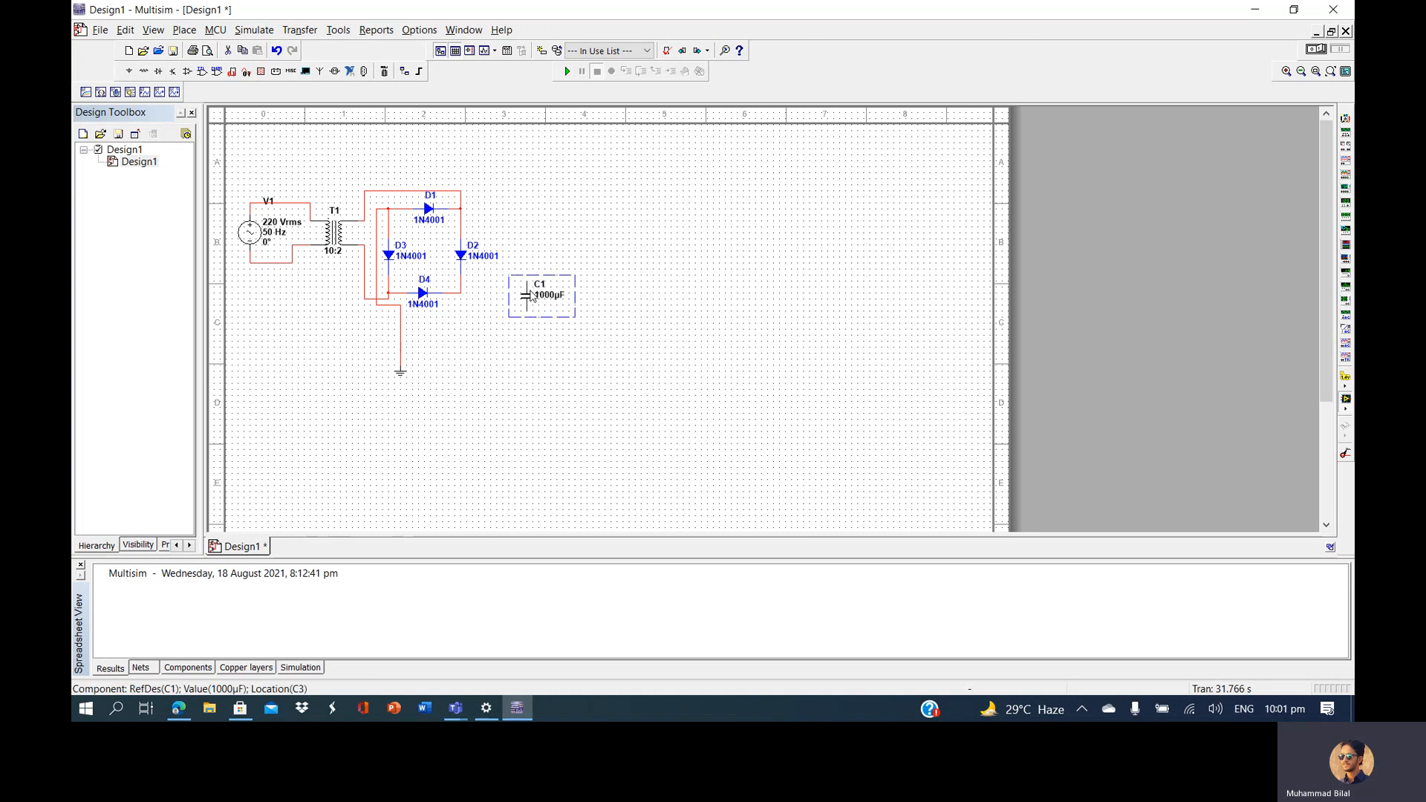
key(Down)
key(Down)
key(Left)
key(Left)
key(Left)
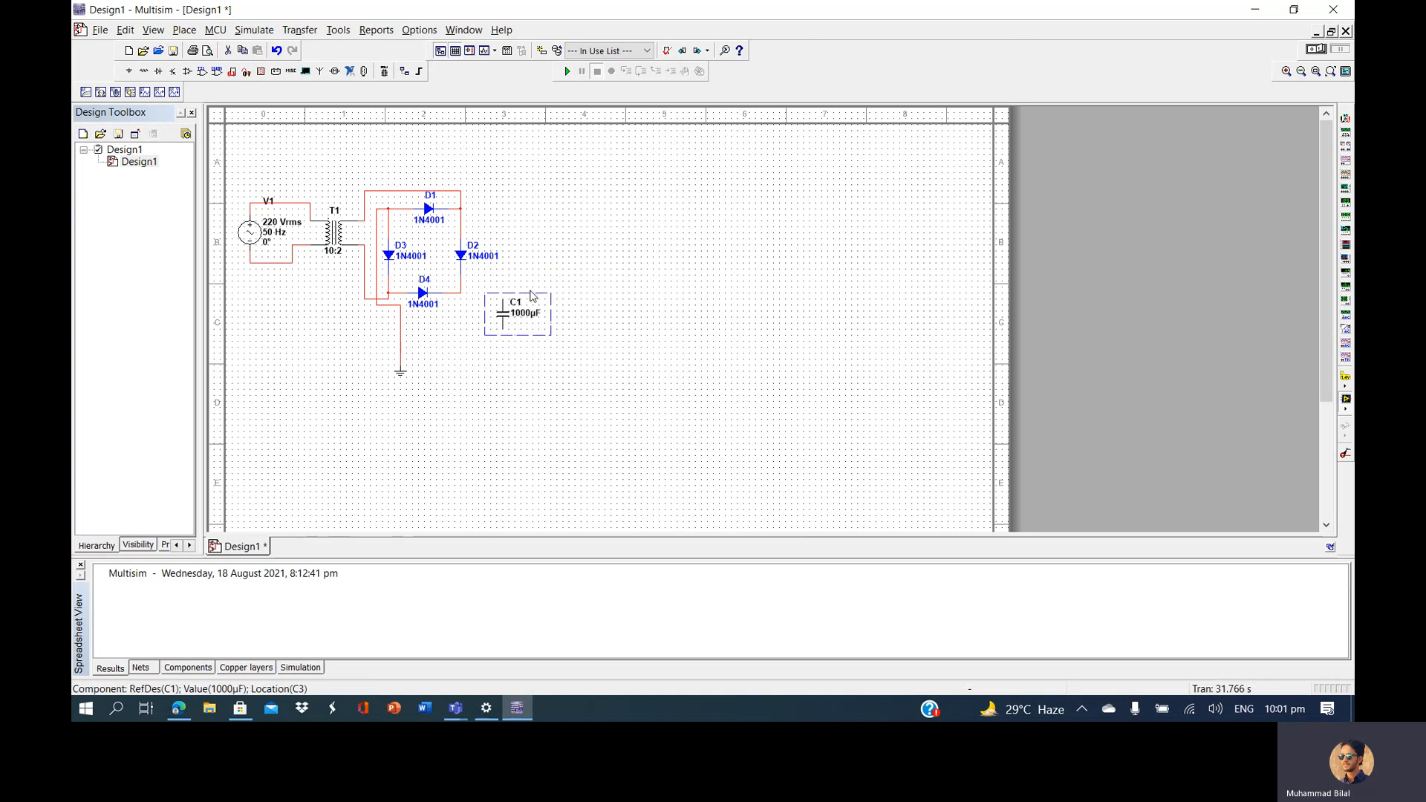
key(Down)
key(Left)
key(Left)
key(Left)
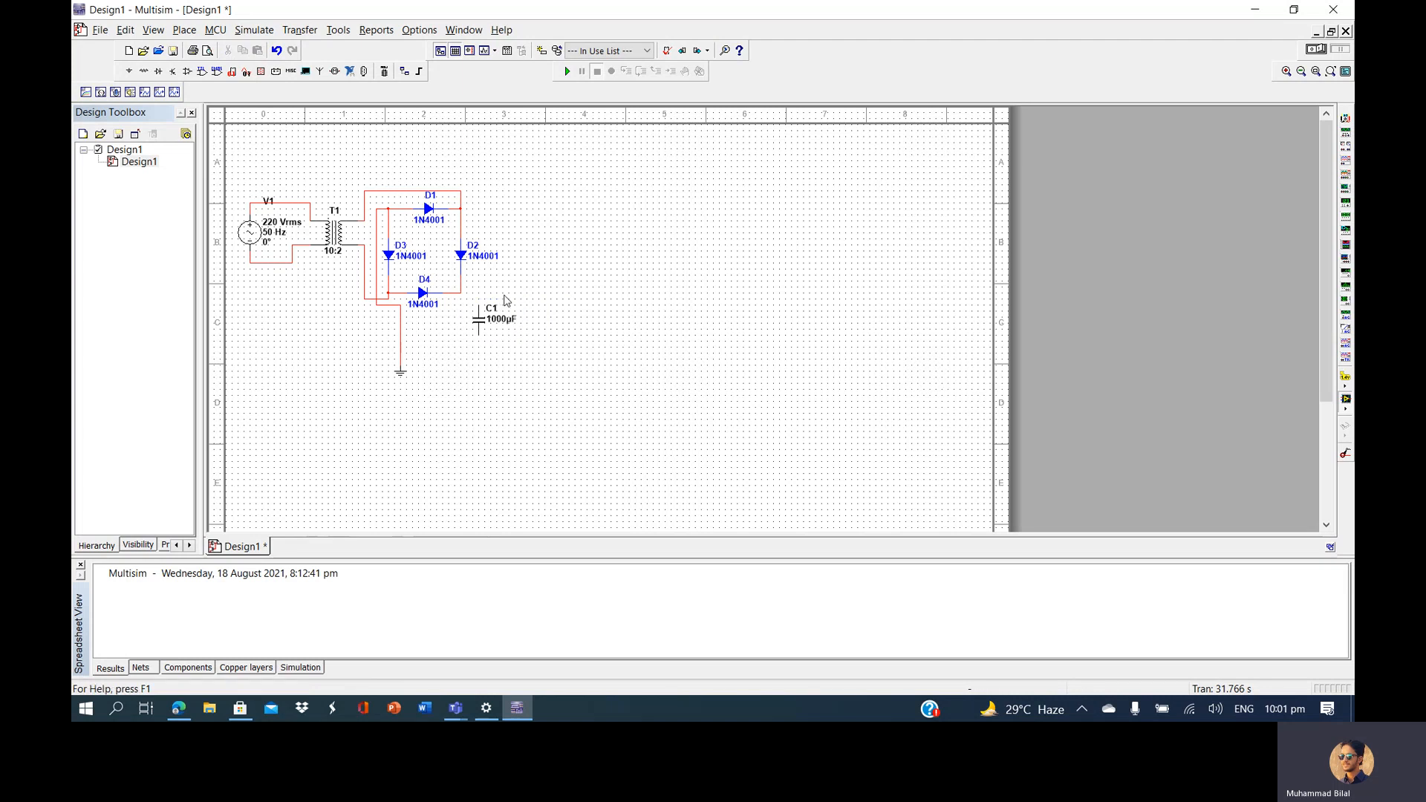
key(Down)
key(Down)
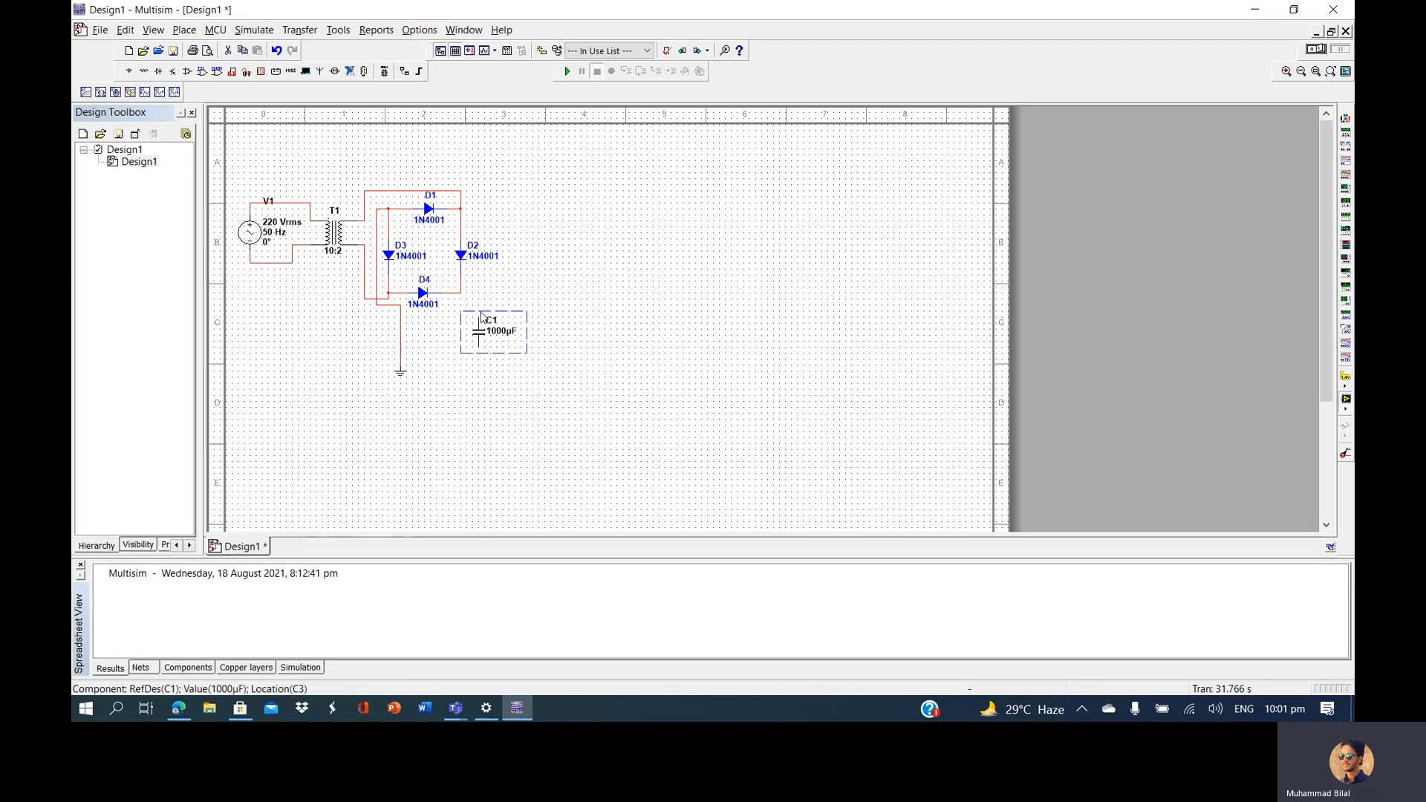
Move the ground symbol further down so it sits below the capacitor's lower terminal
drag(399, 373, 402, 378)
key(Down)
key(Down)
key(Down)
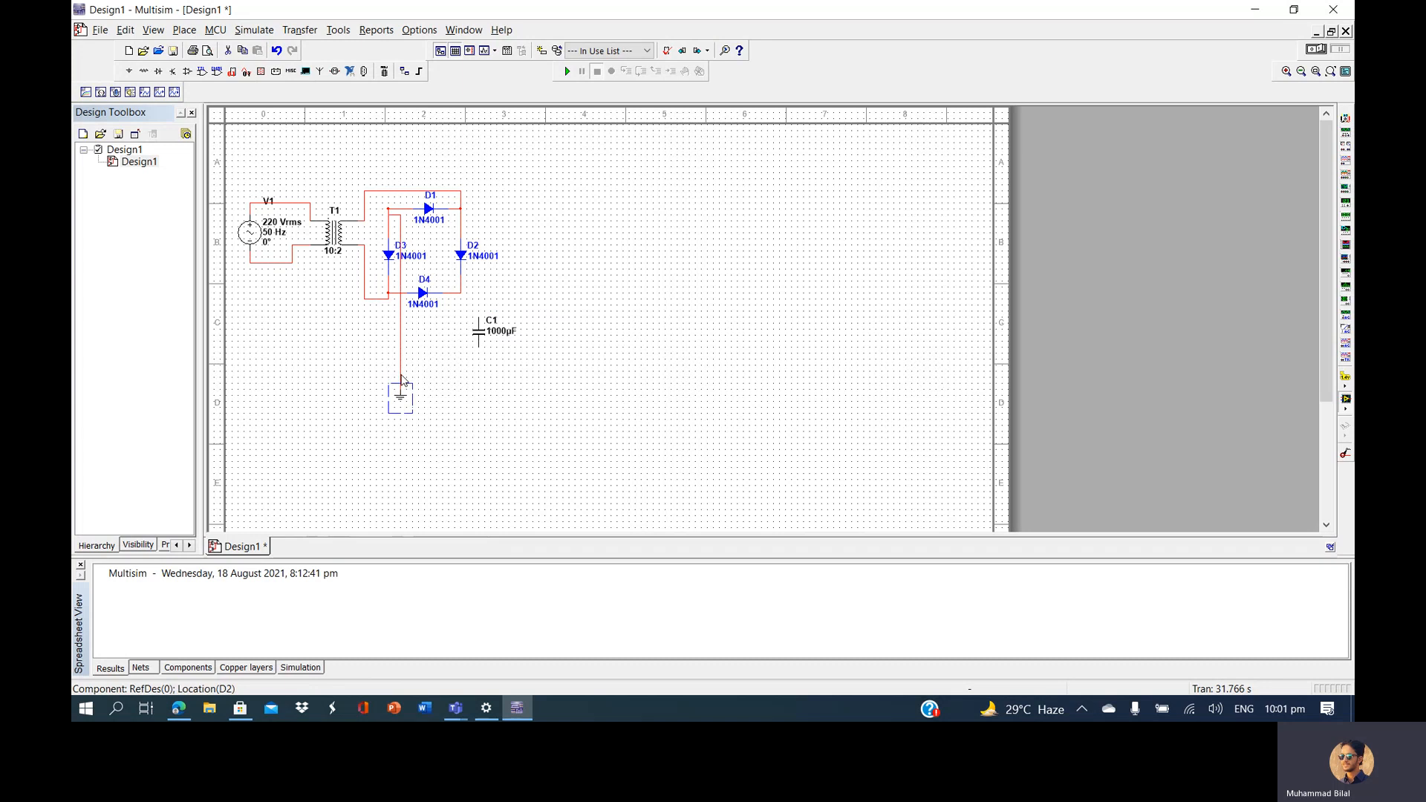
Wire the capacitor's upper terminal to the D2–D4 junction and its lower terminal to the ground wire
click(479, 318)
click(462, 293)
click(480, 344)
click(403, 377)
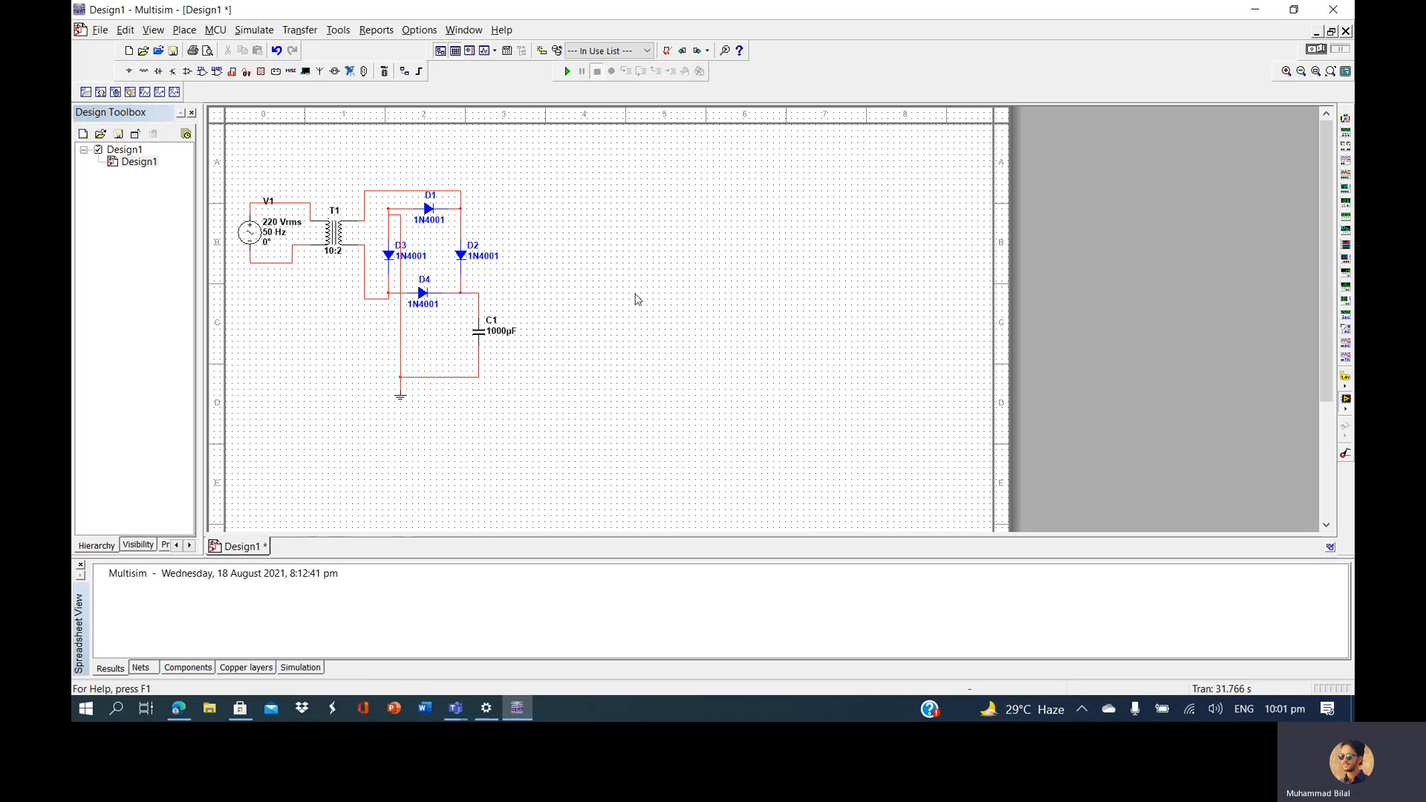
Place an oscilloscope beside the circuit and wire channel A across the capacitor, positive to its upper node and negative to ground
click(1346, 168)
click(691, 215)
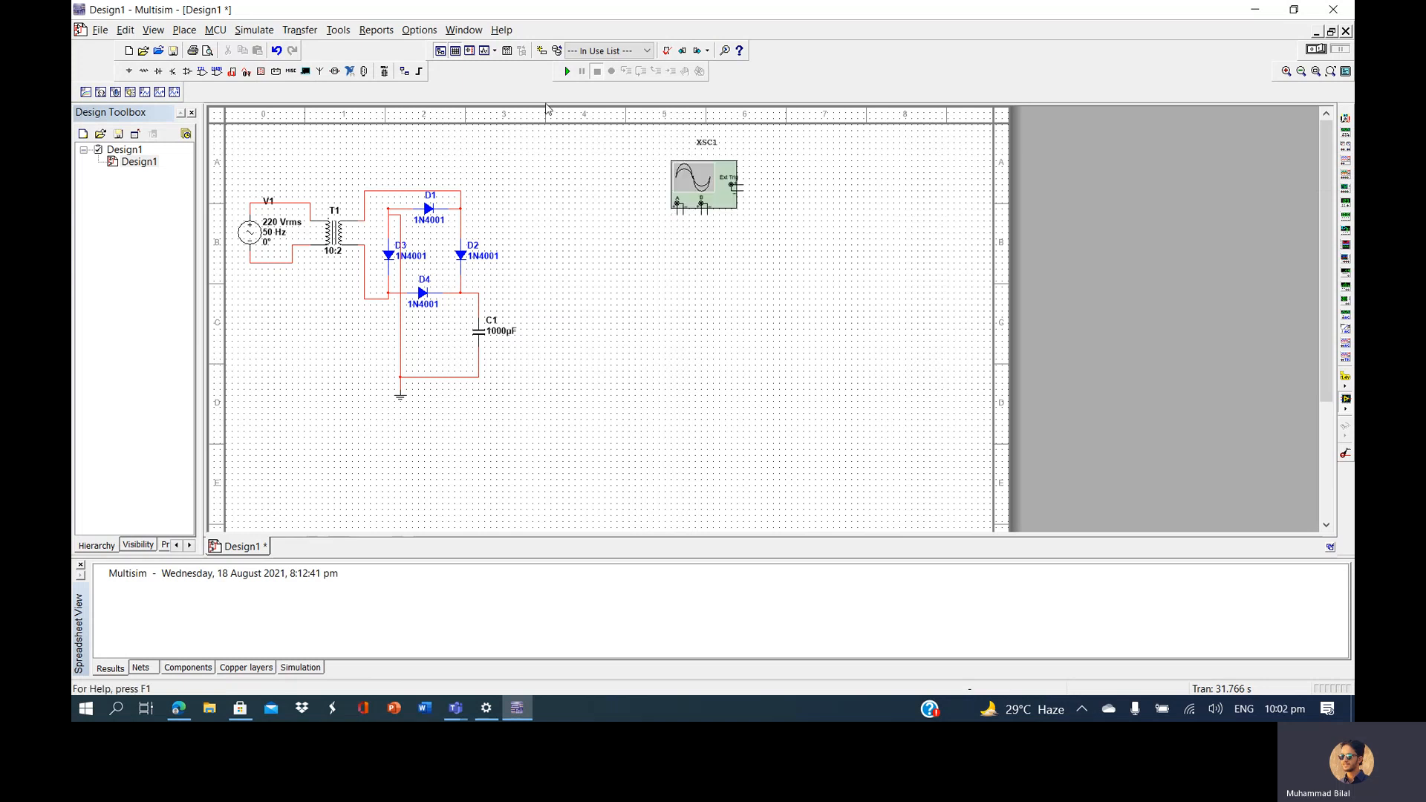
click(677, 206)
click(479, 293)
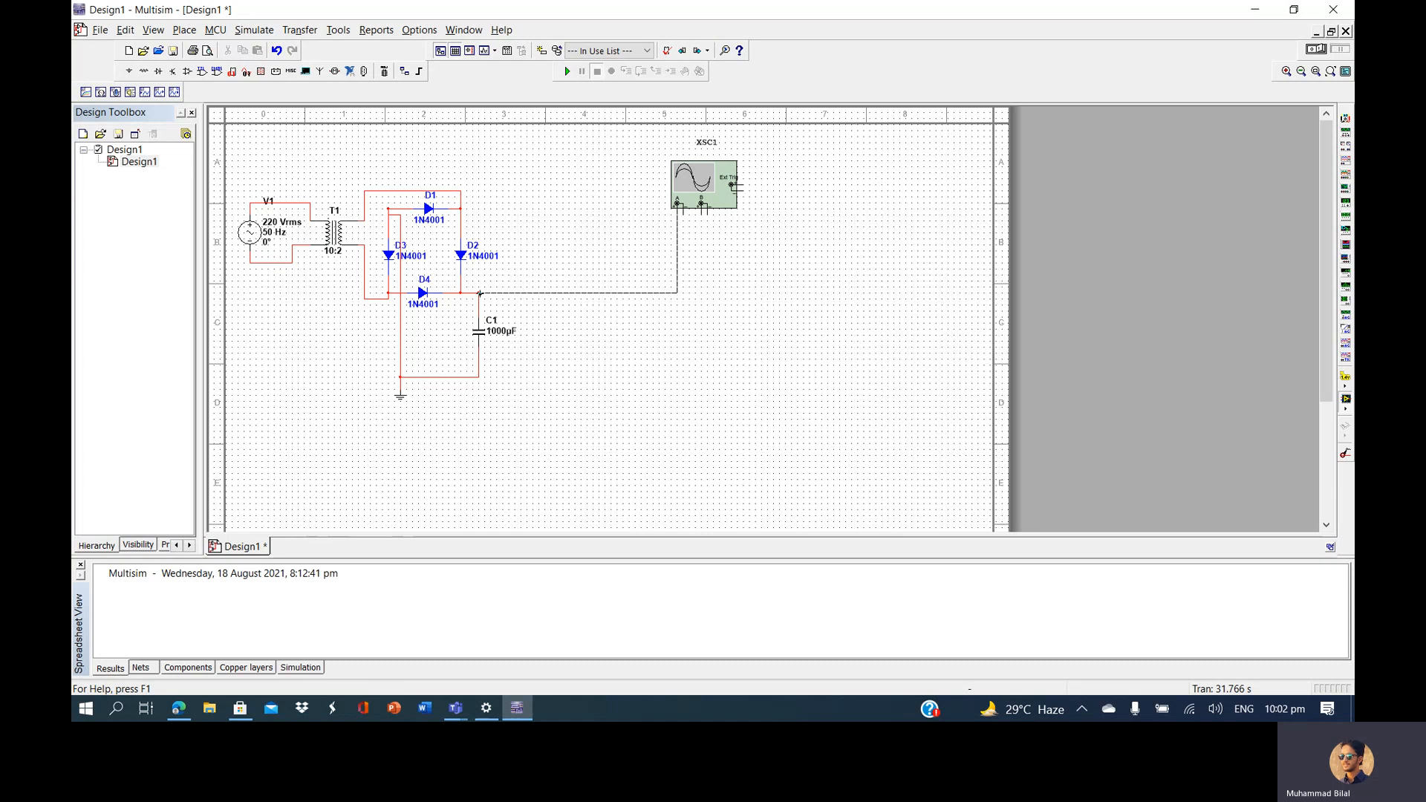
click(682, 215)
click(401, 383)
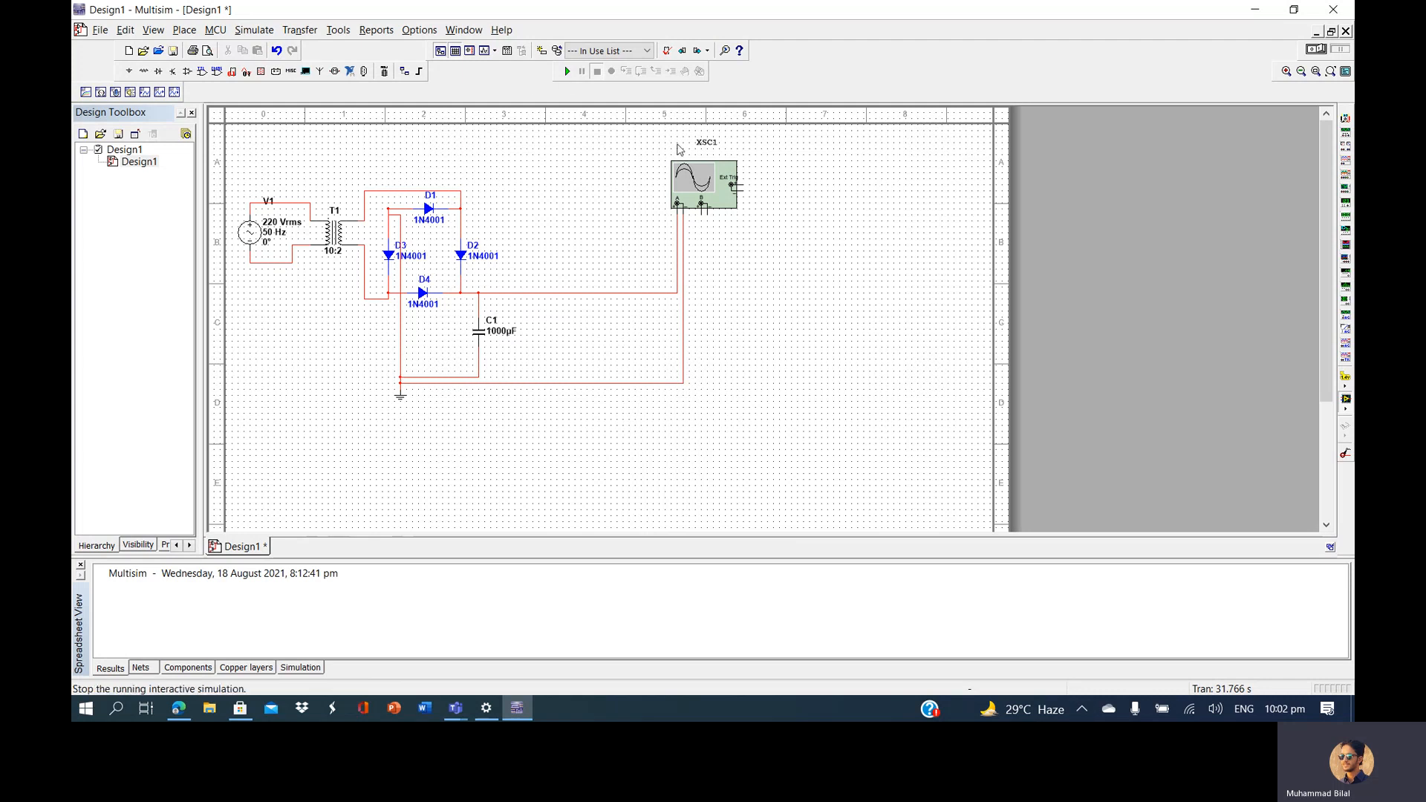
Run the simulation and examine the filtered output on the oscilloscope, setting channel A's scale to 50 V/Div
click(566, 72)
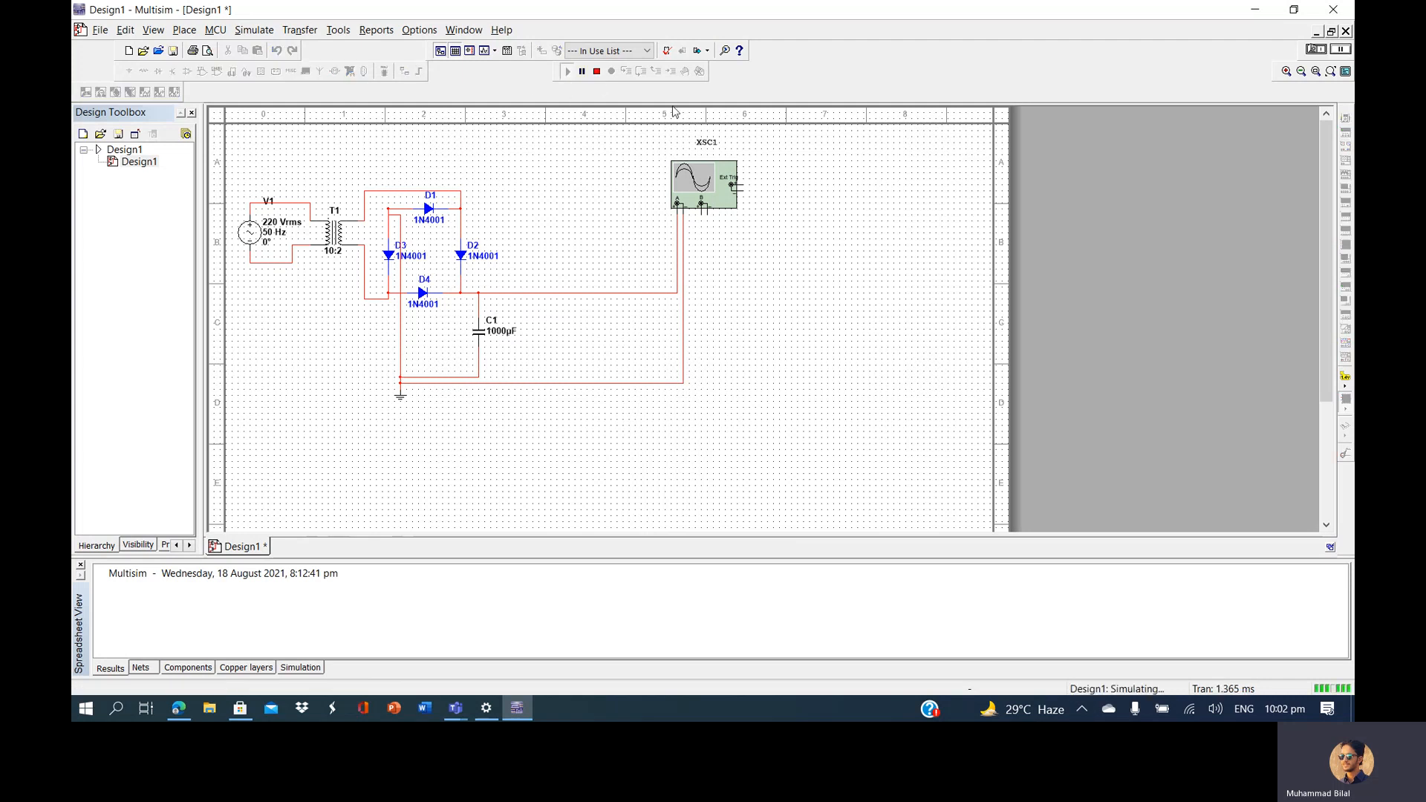
double_click(688, 192)
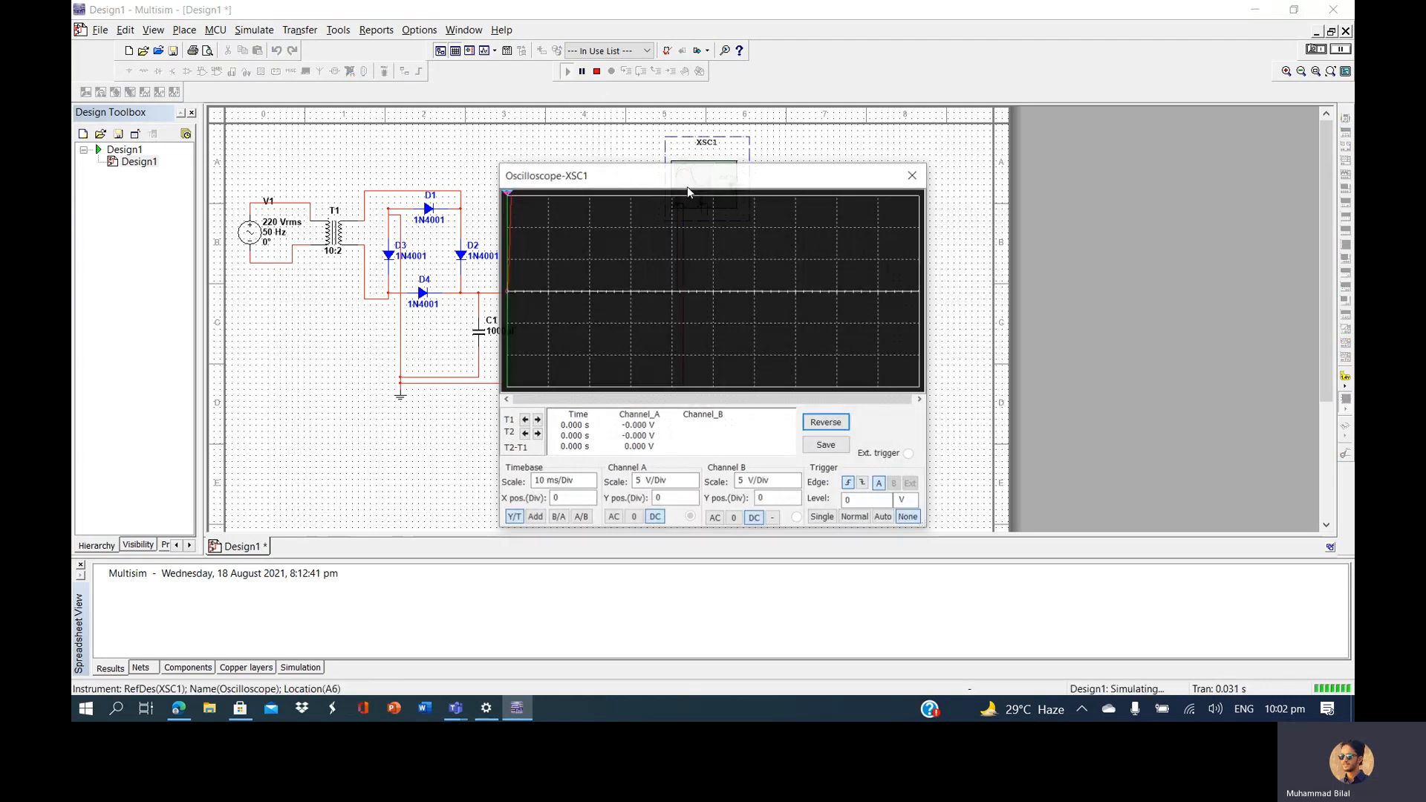
click(684, 483)
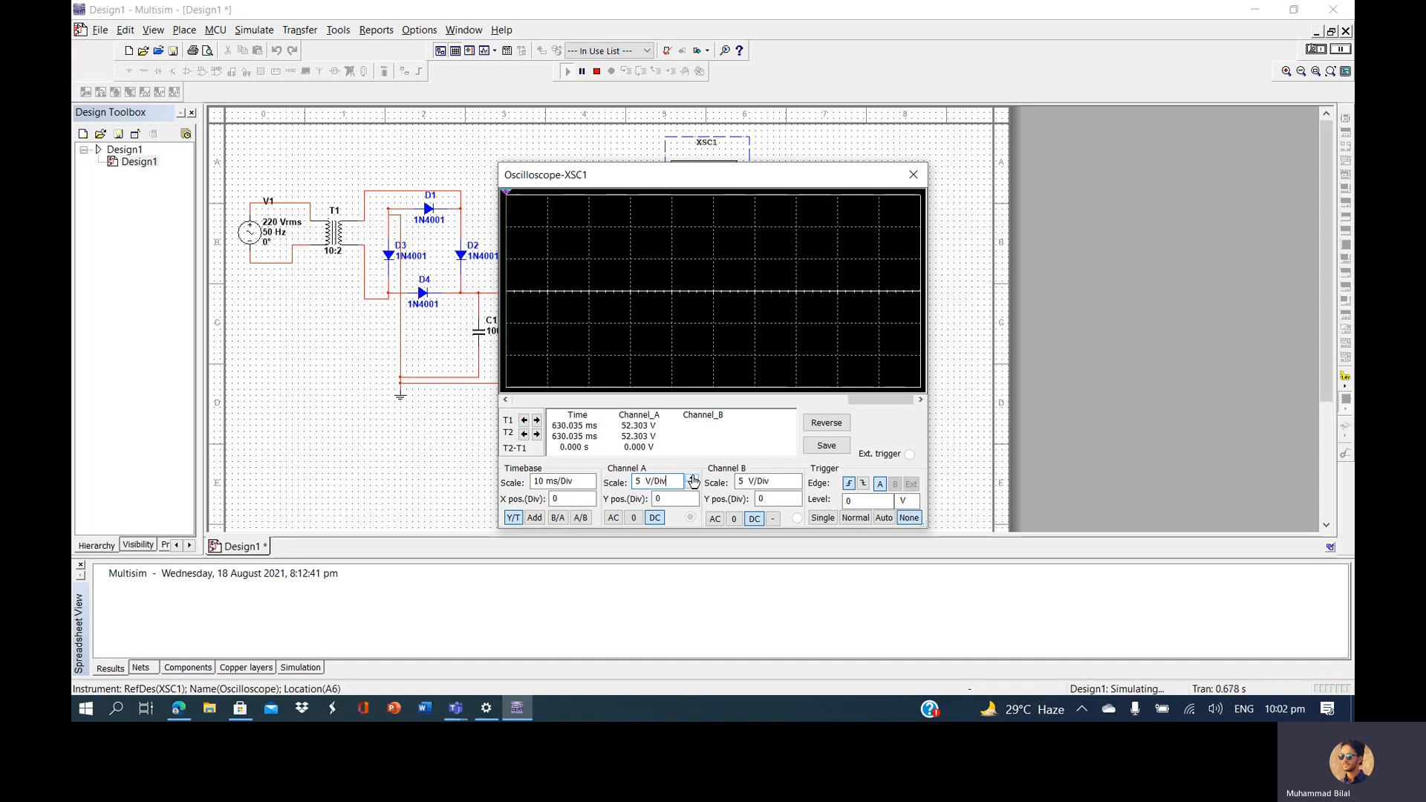
click(693, 481)
click(693, 481)
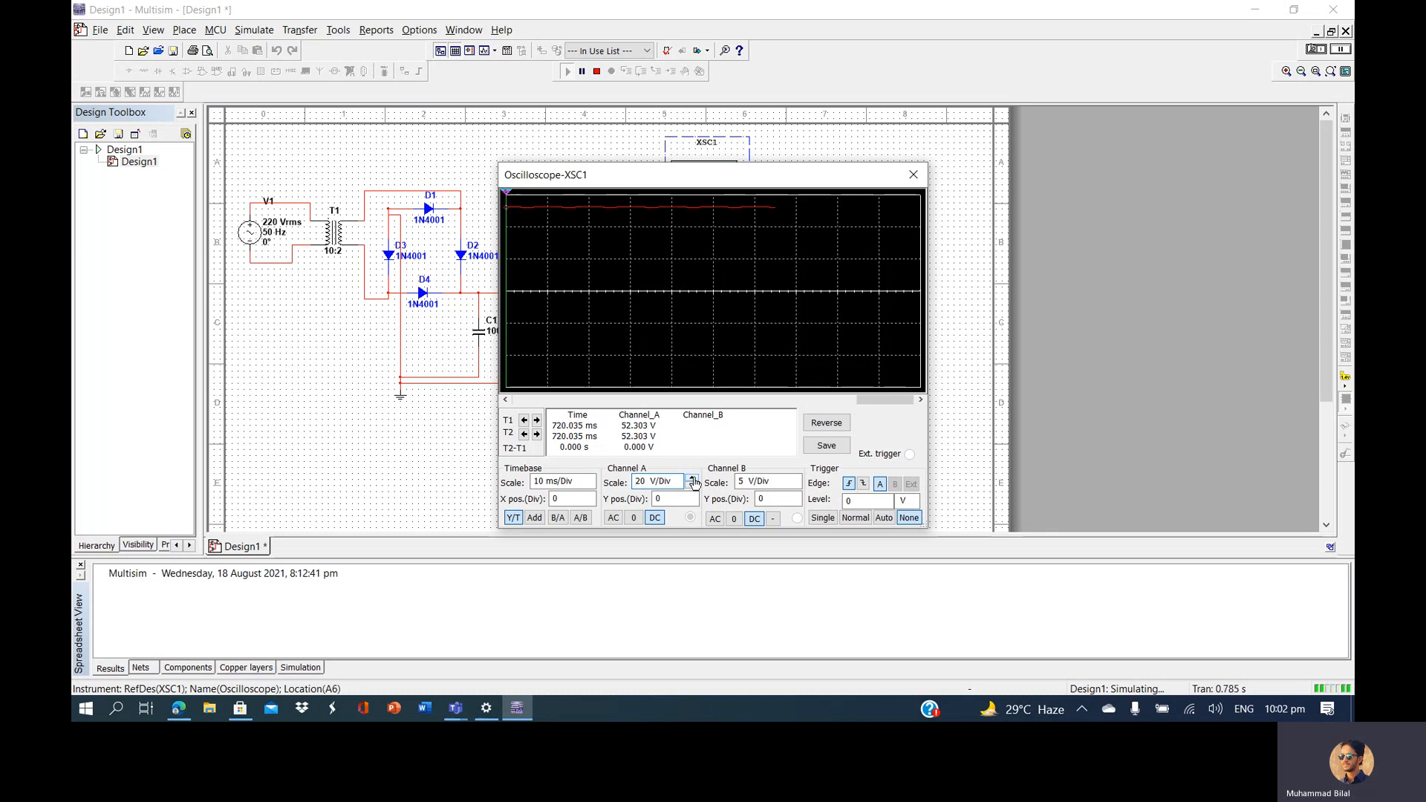
click(693, 481)
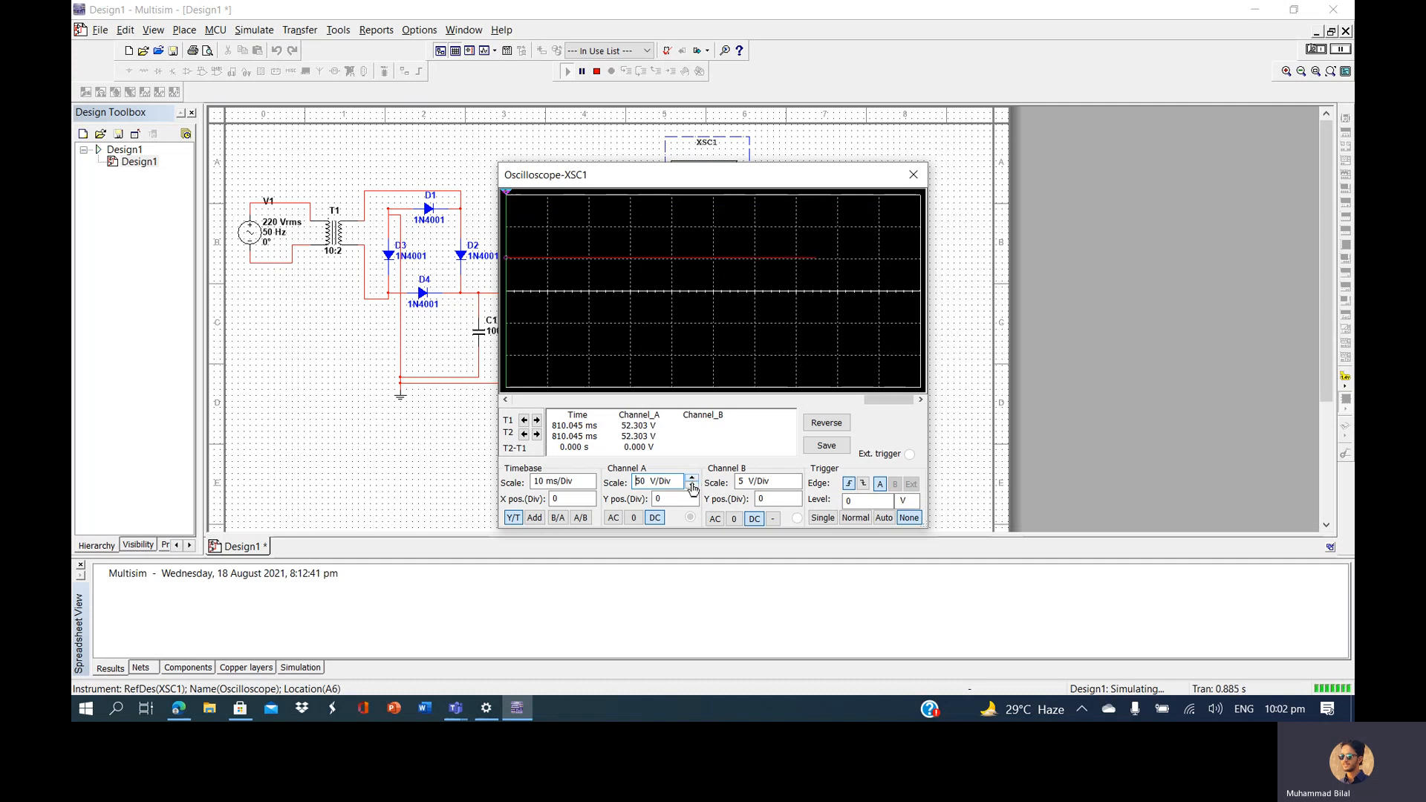
click(692, 487)
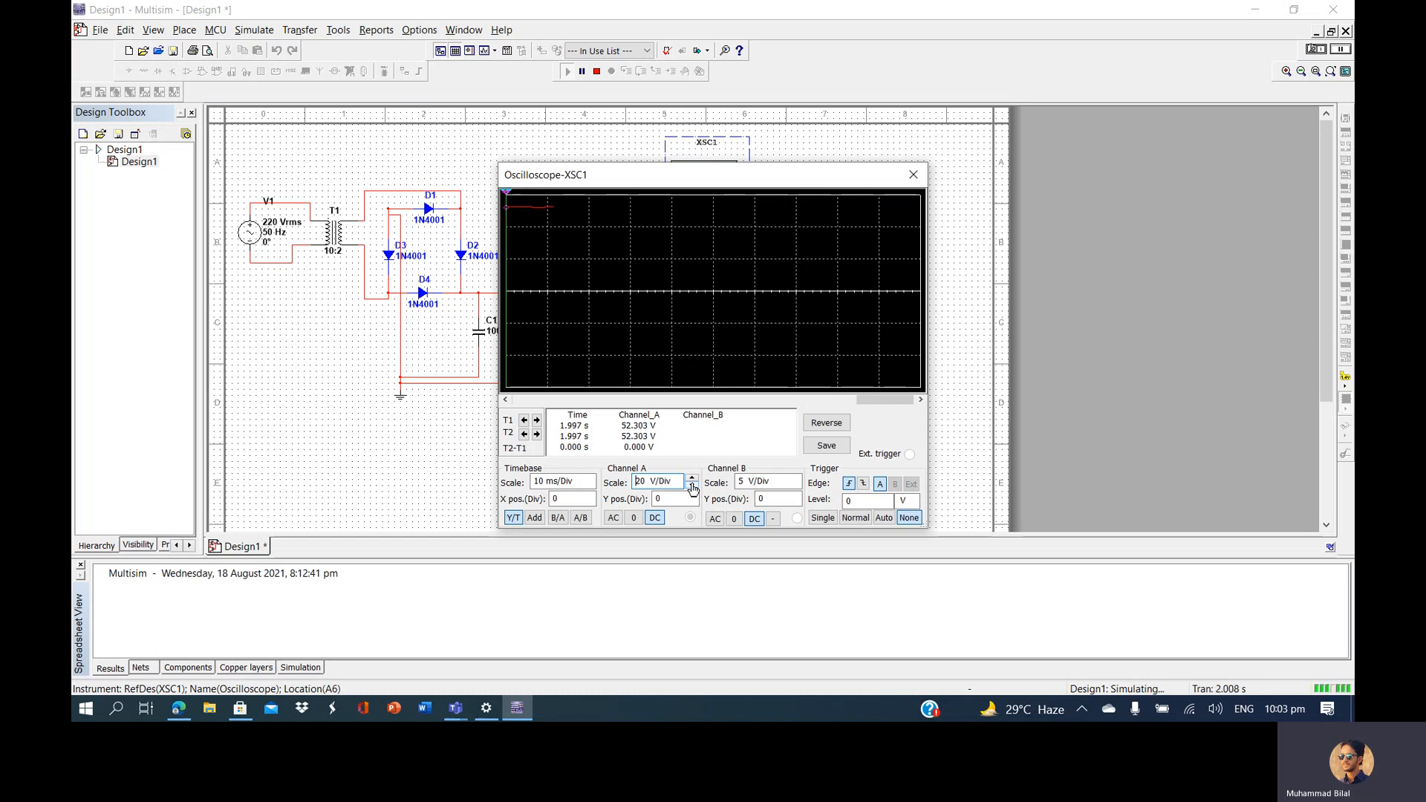
click(692, 479)
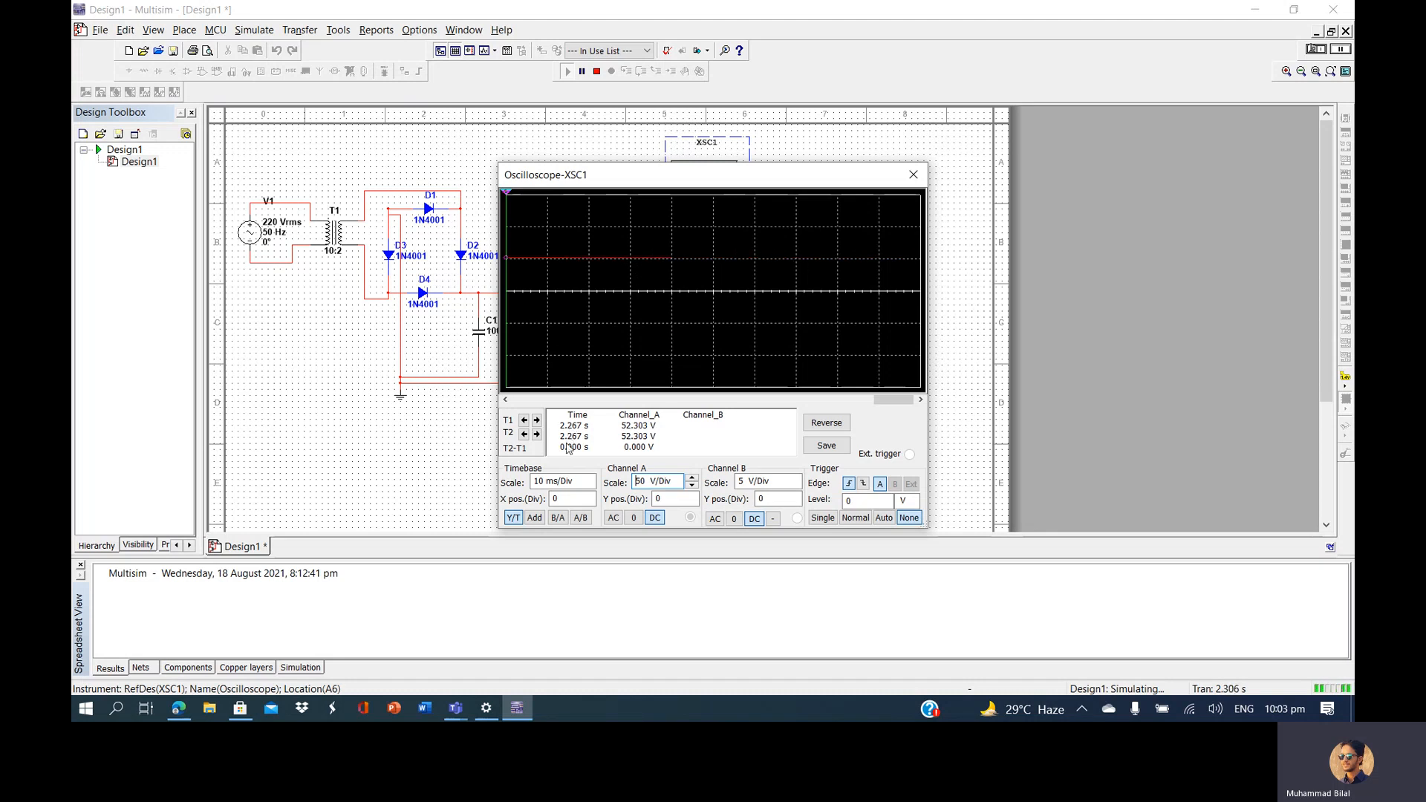
Inspect the waveform with the oscilloscope timebase at 5 and 2 ms/Div, then restore it to 10 ms/Div
click(576, 484)
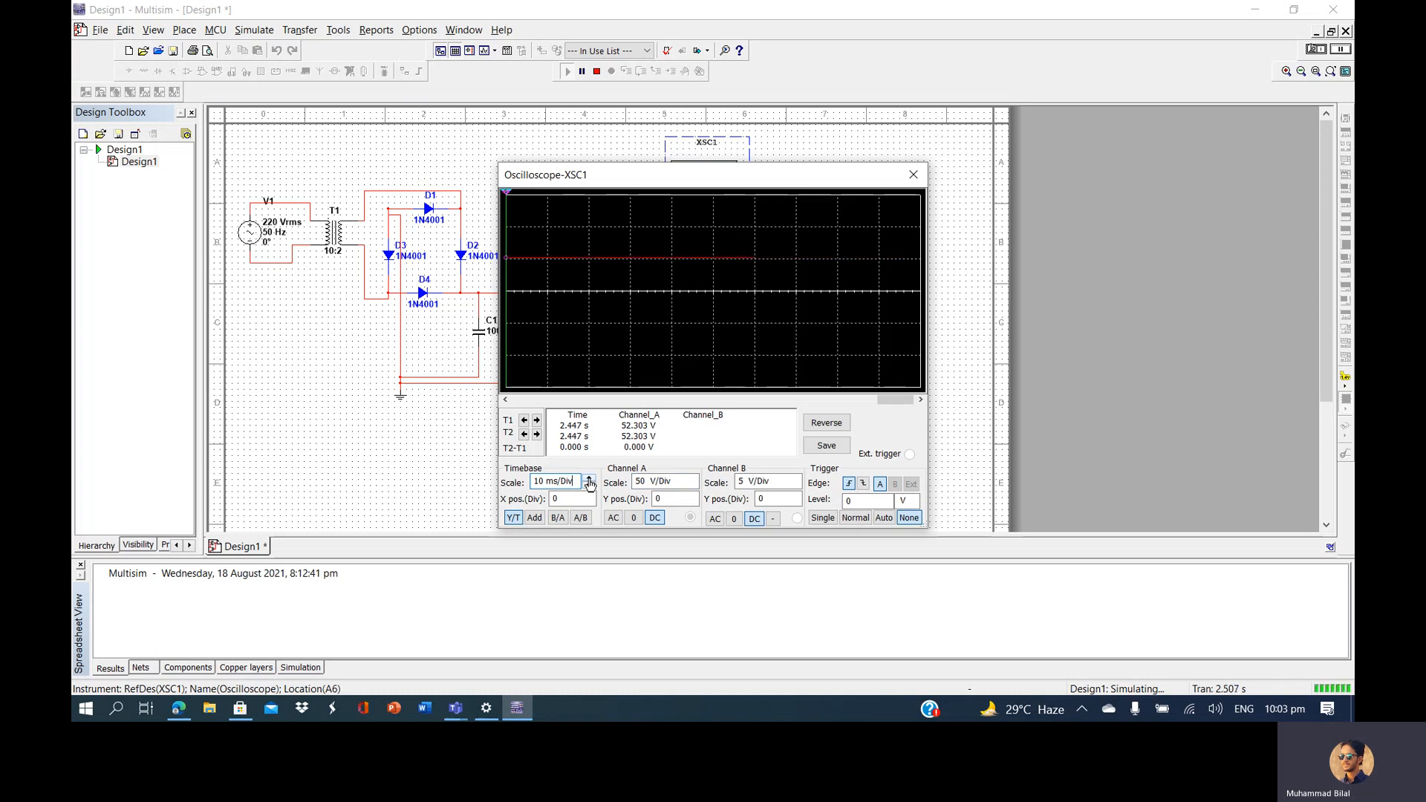
click(589, 488)
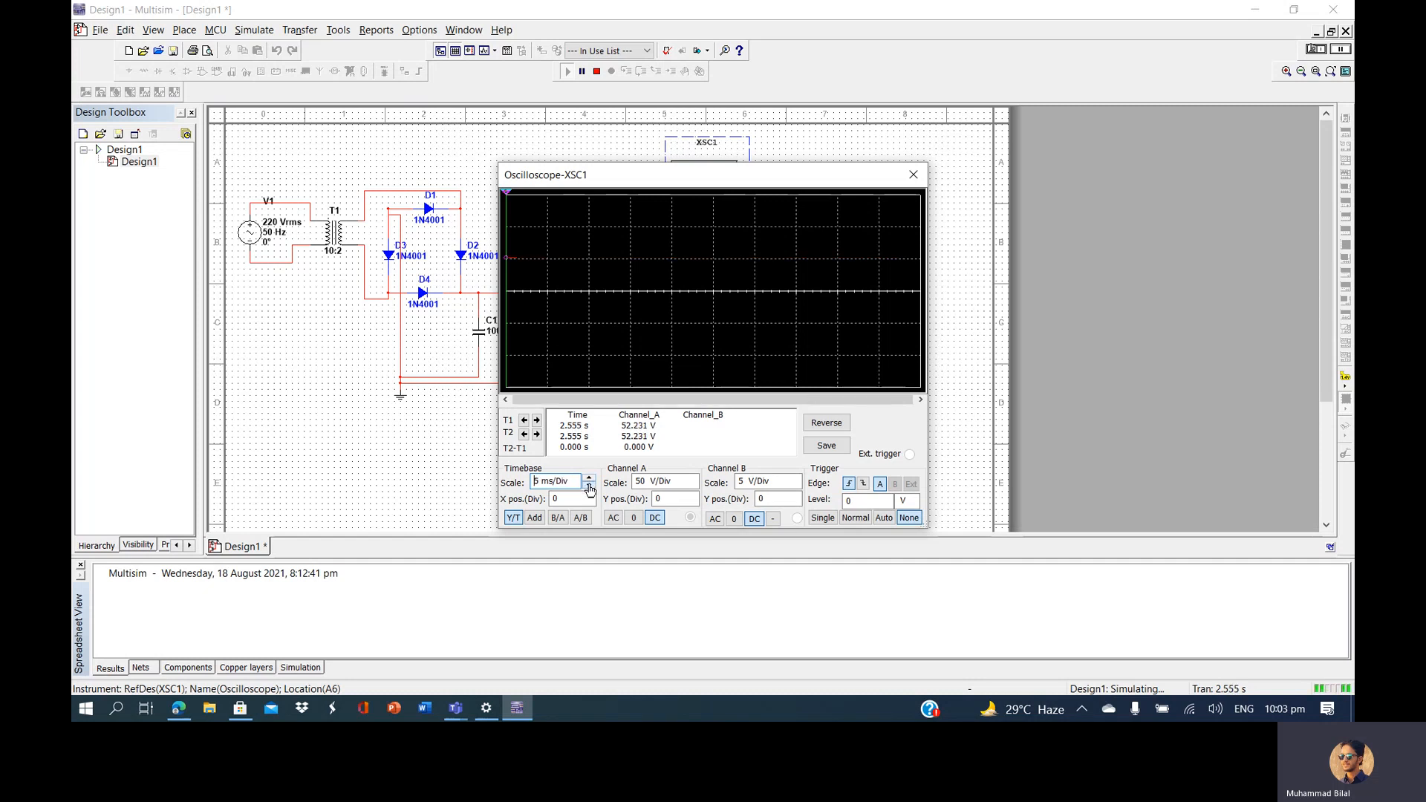
click(589, 487)
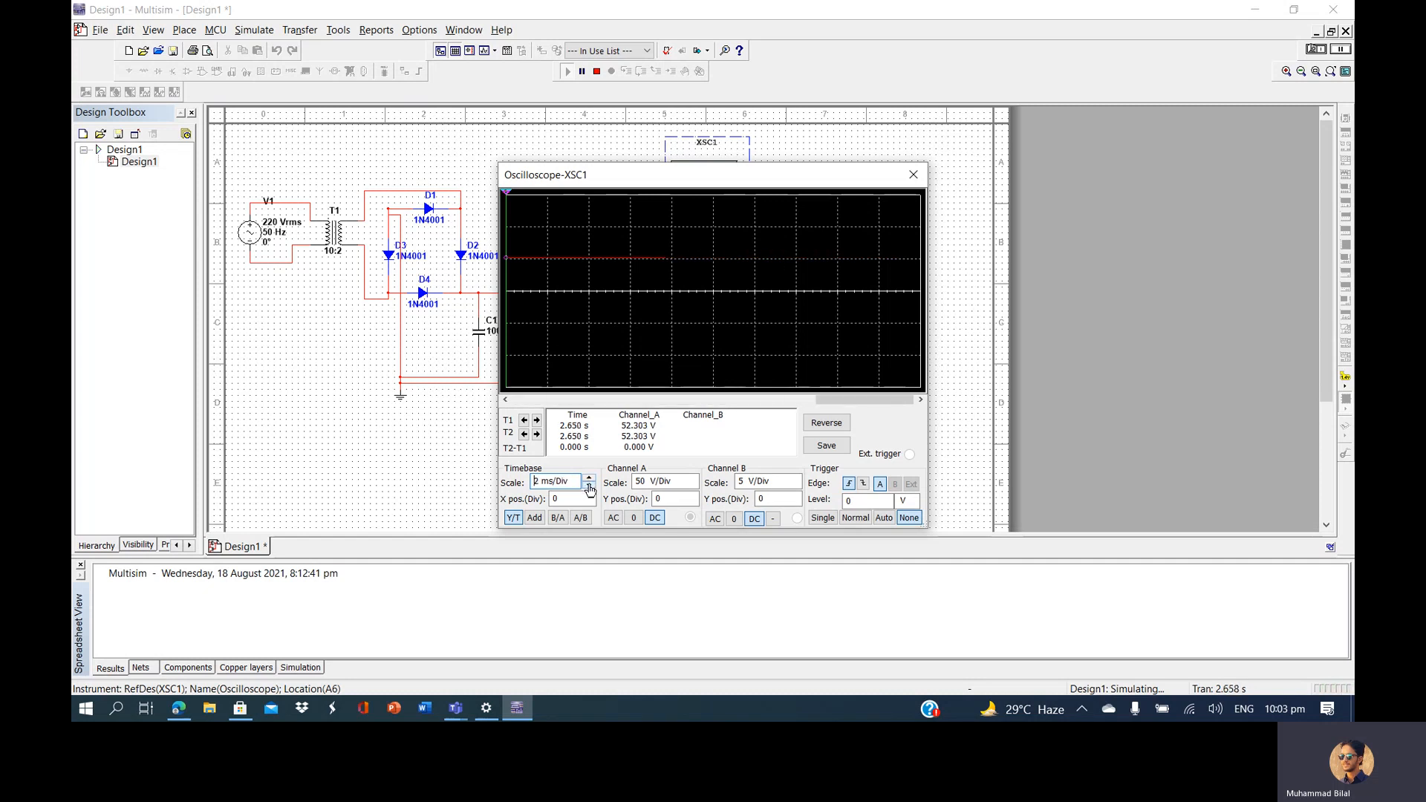
click(589, 479)
click(589, 480)
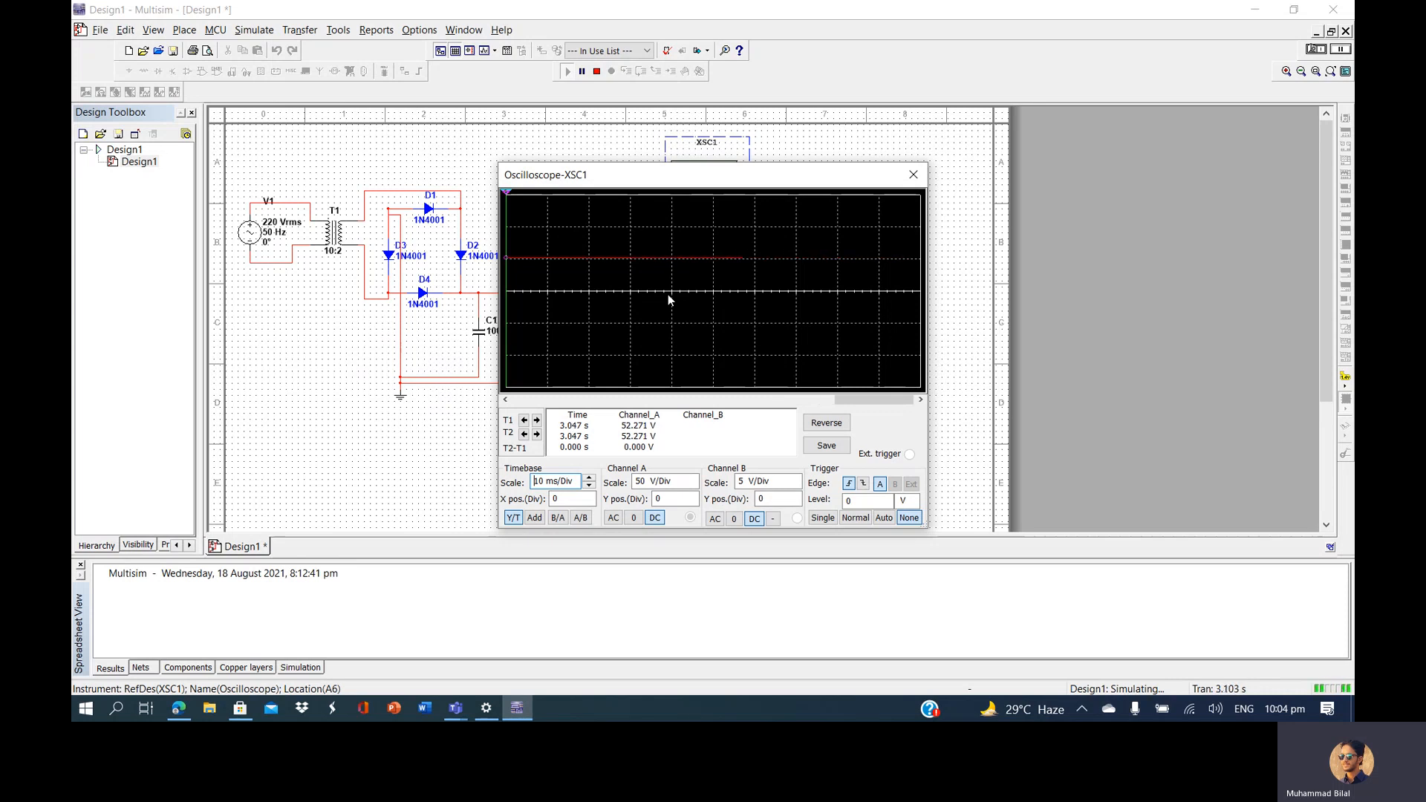
Stop the simulation and delete the oscilloscope together with its wires
click(913, 176)
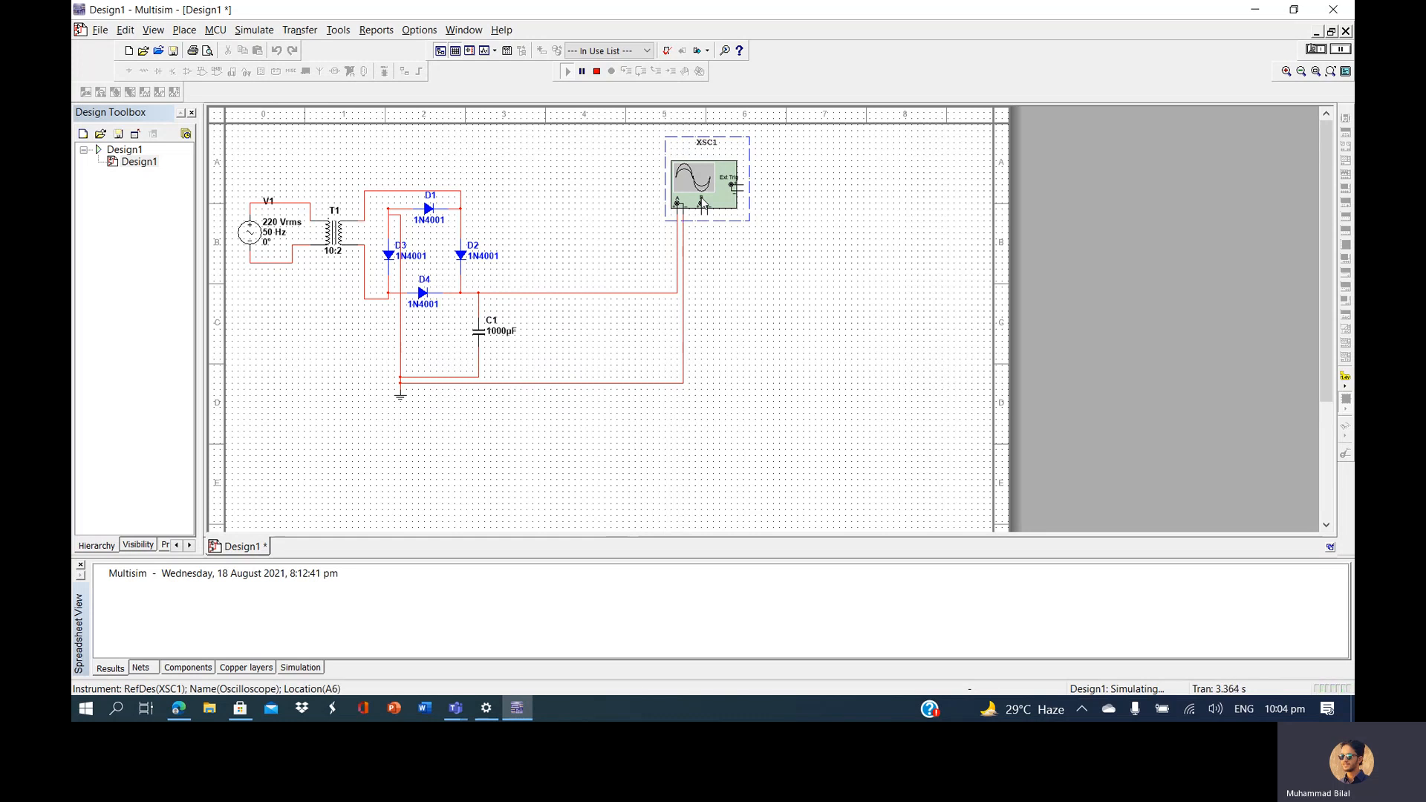
click(598, 72)
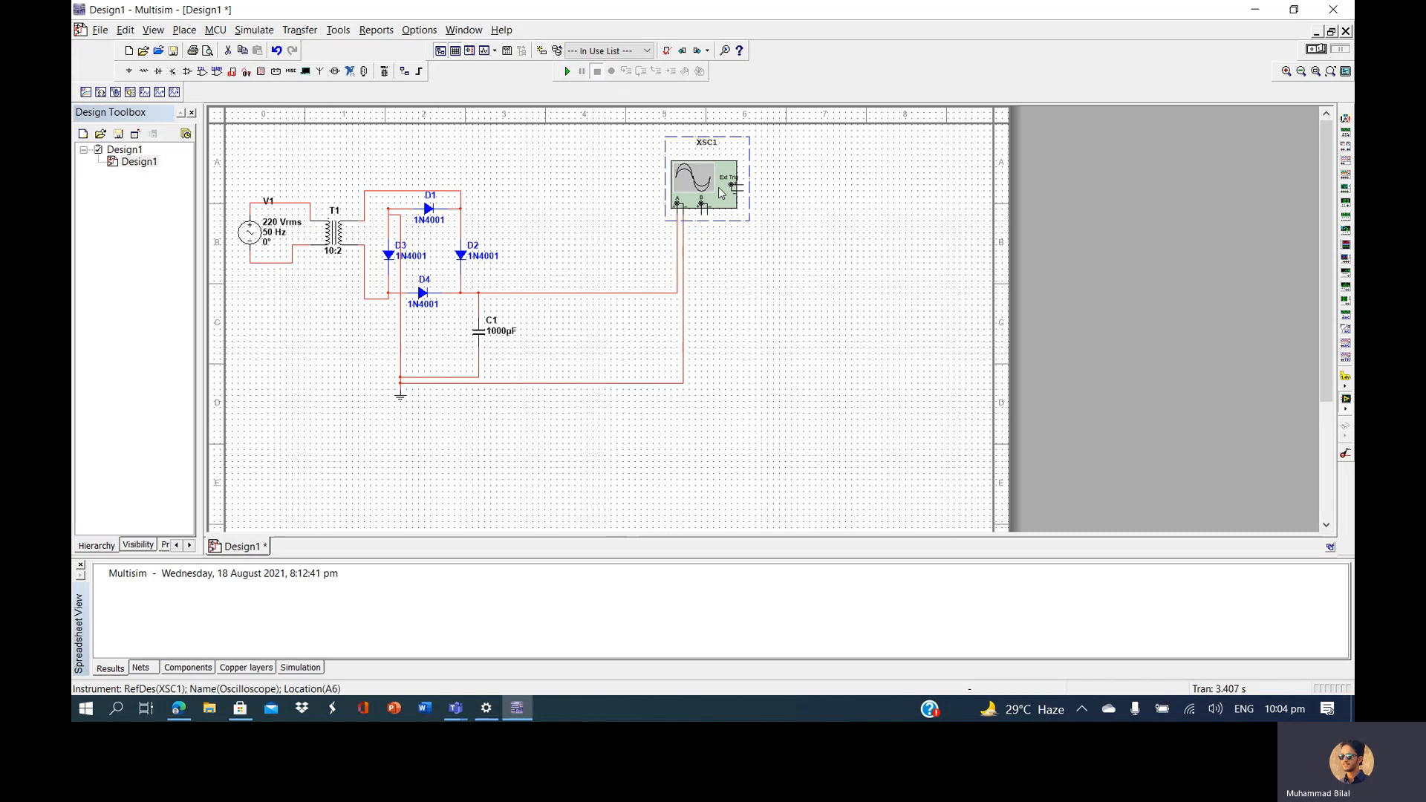
key(Delete)
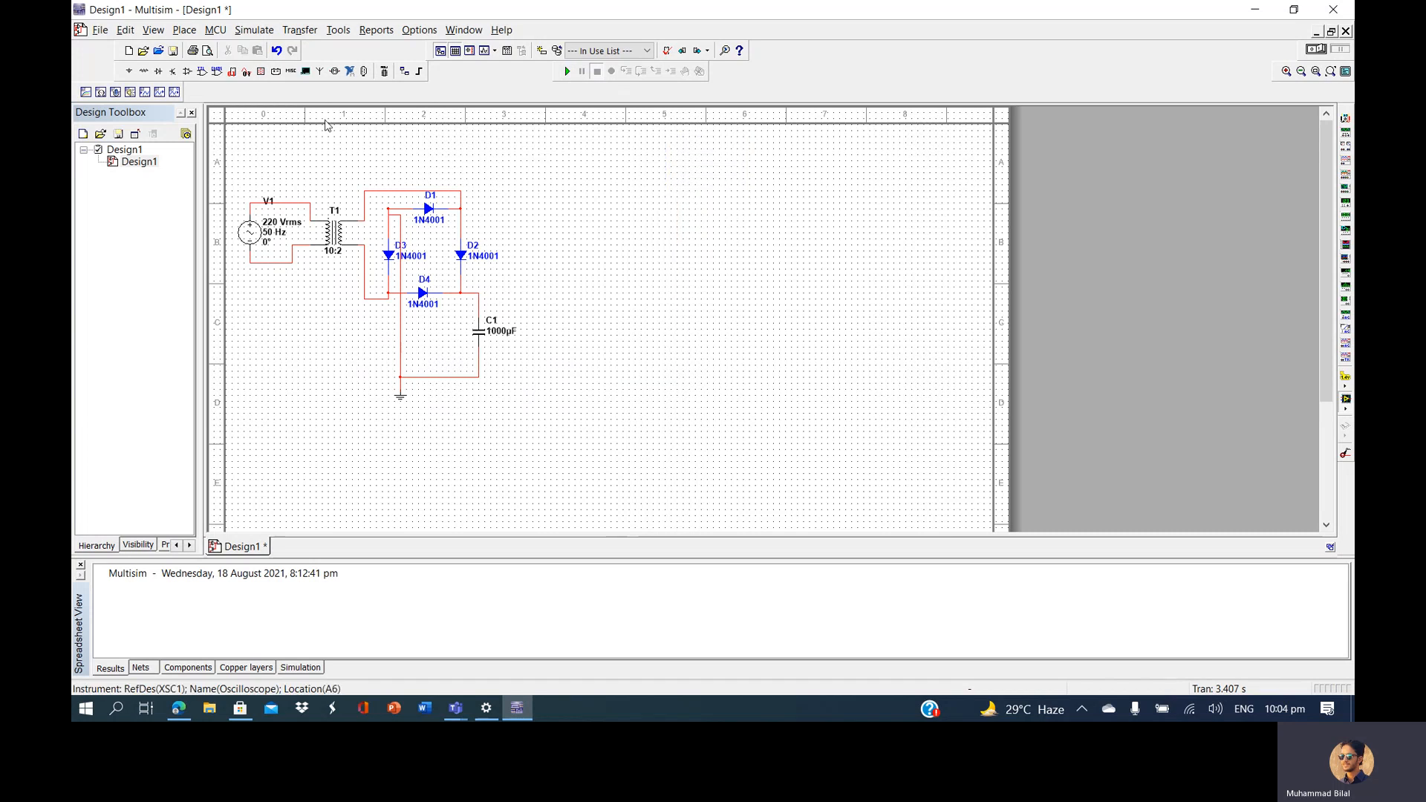
Open the component browser and search the Basic group's capacitor family for lm and for 7812
click(185, 30)
click(194, 49)
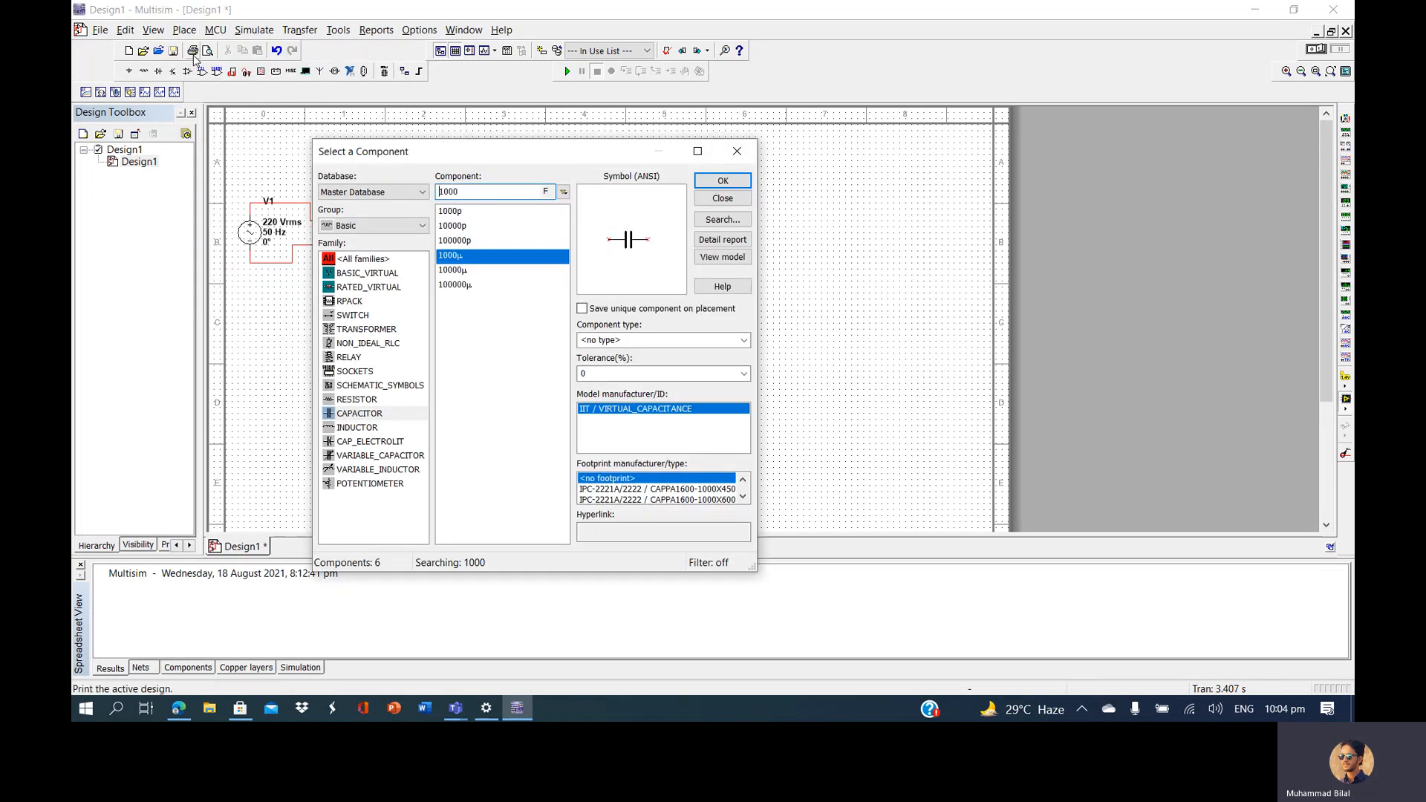
click(390, 225)
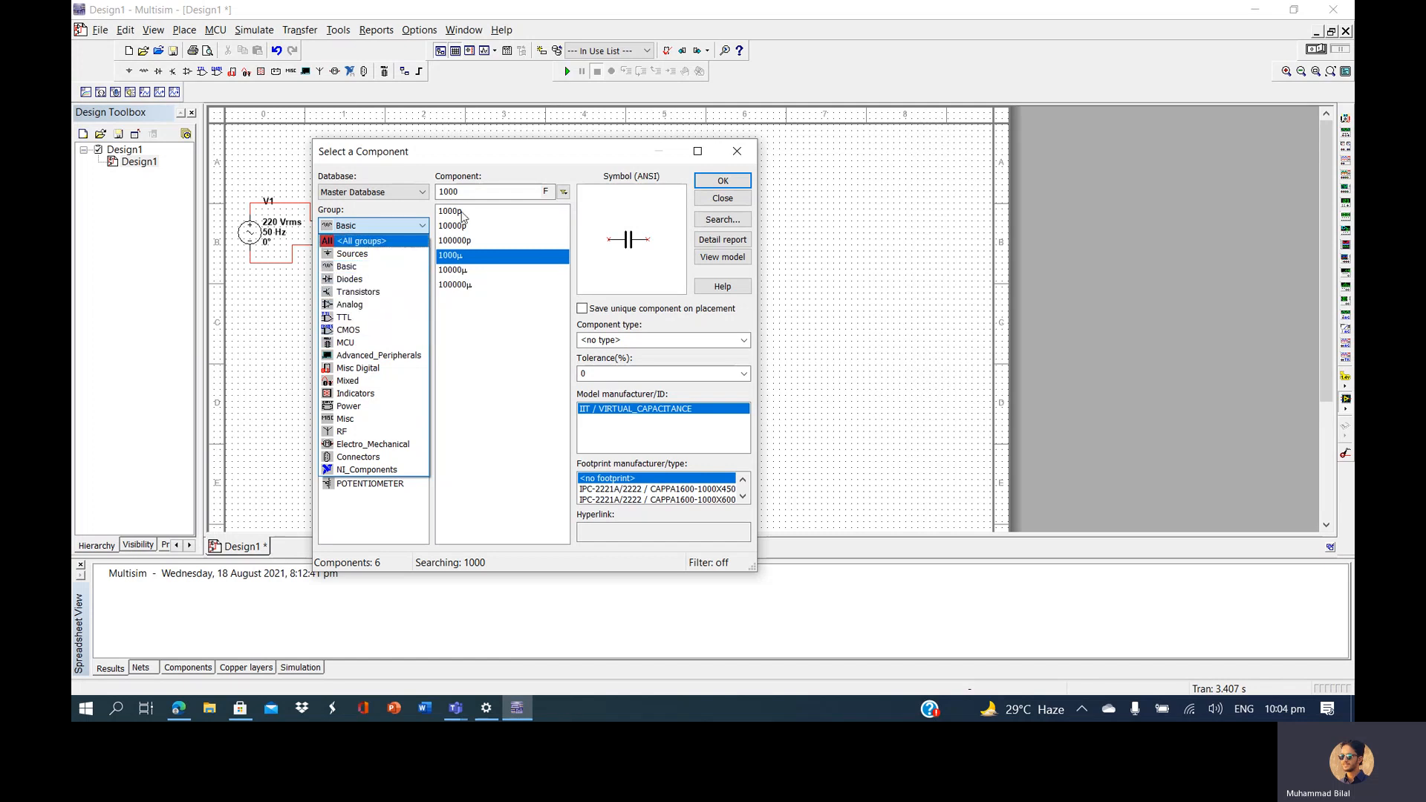
click(512, 191)
click(513, 192)
key(BackSpace)
key(BackSpace)
key(BackSpace)
key(BackSpace)
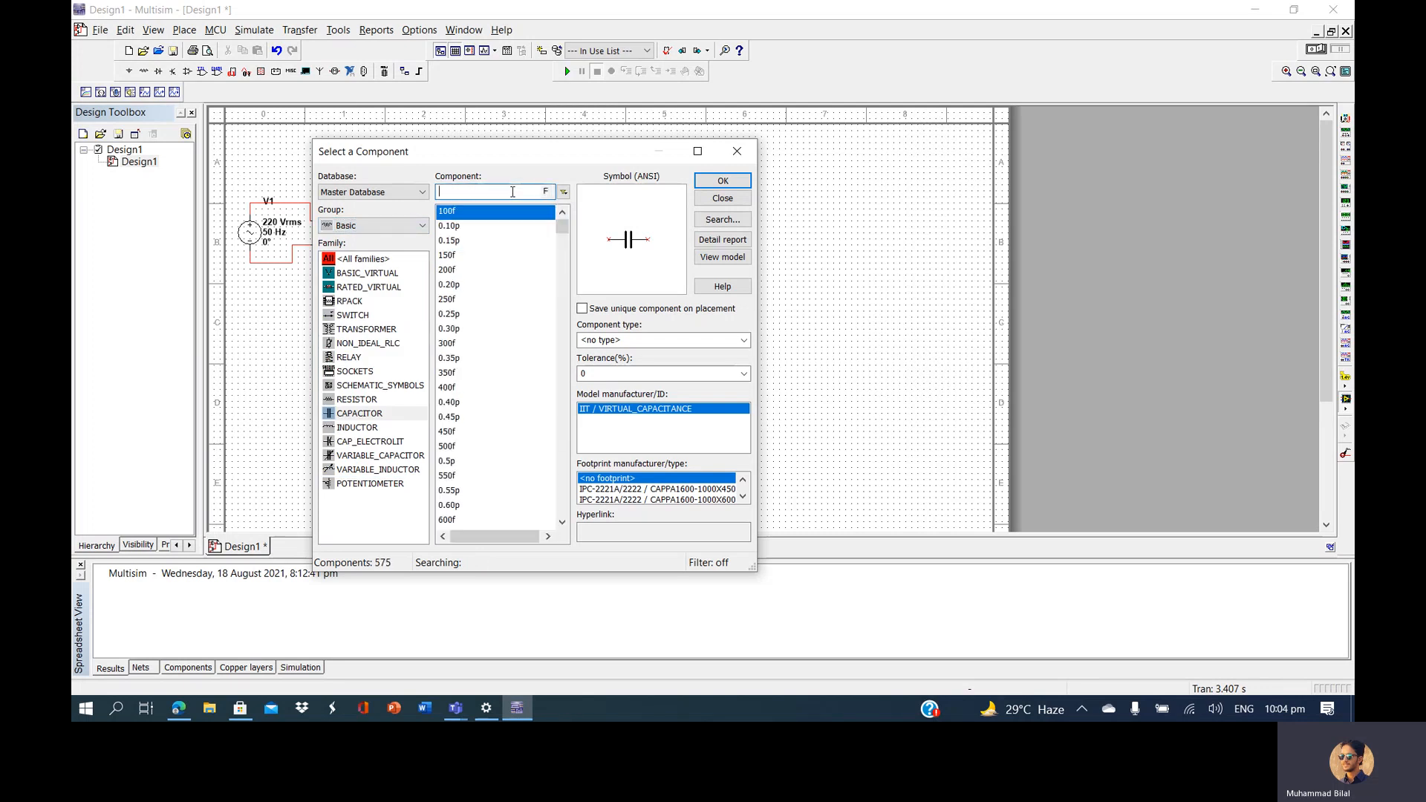
text(lm)
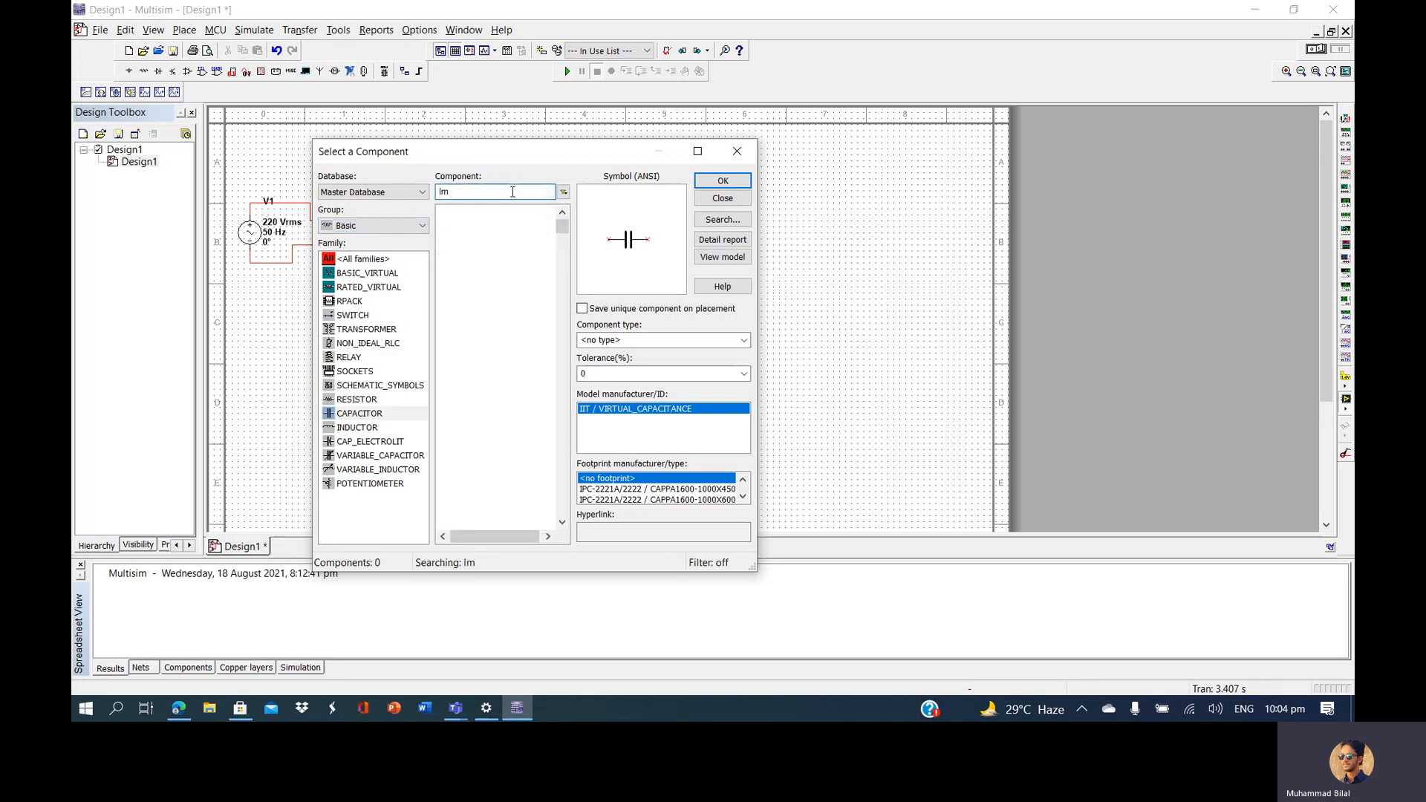
key(BackSpace)
key(BackSpace)
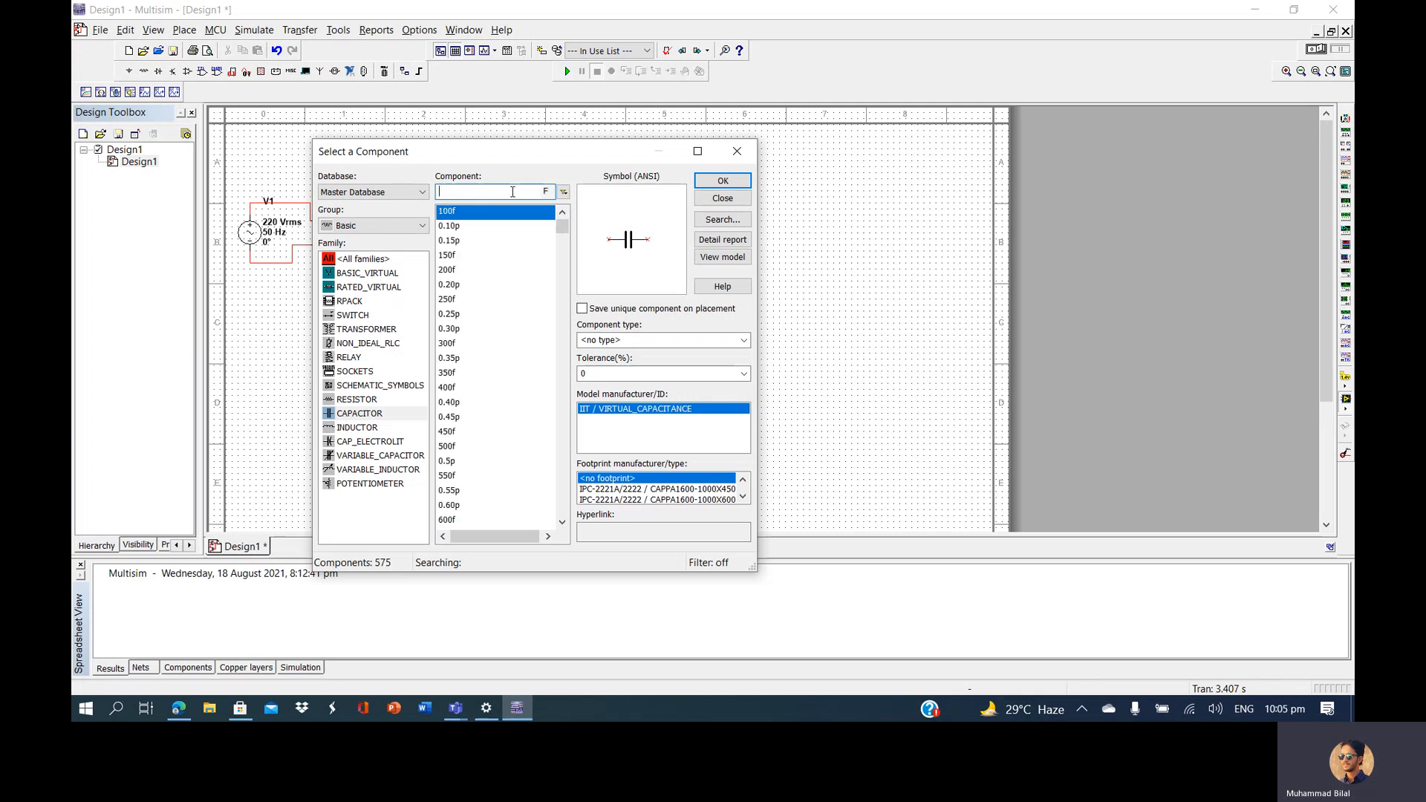
text(7812)
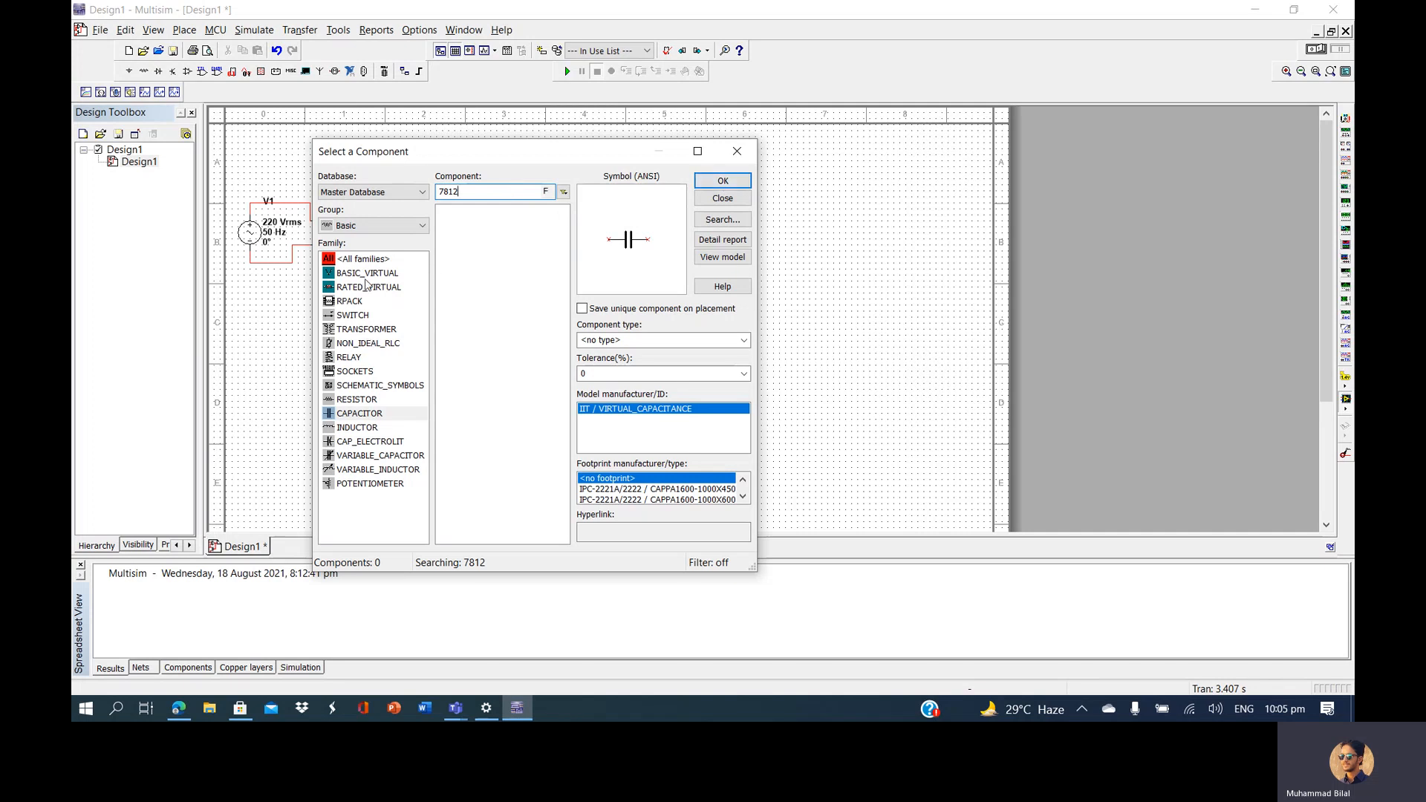
Switch the component search to all groups and search for lm78
click(370, 230)
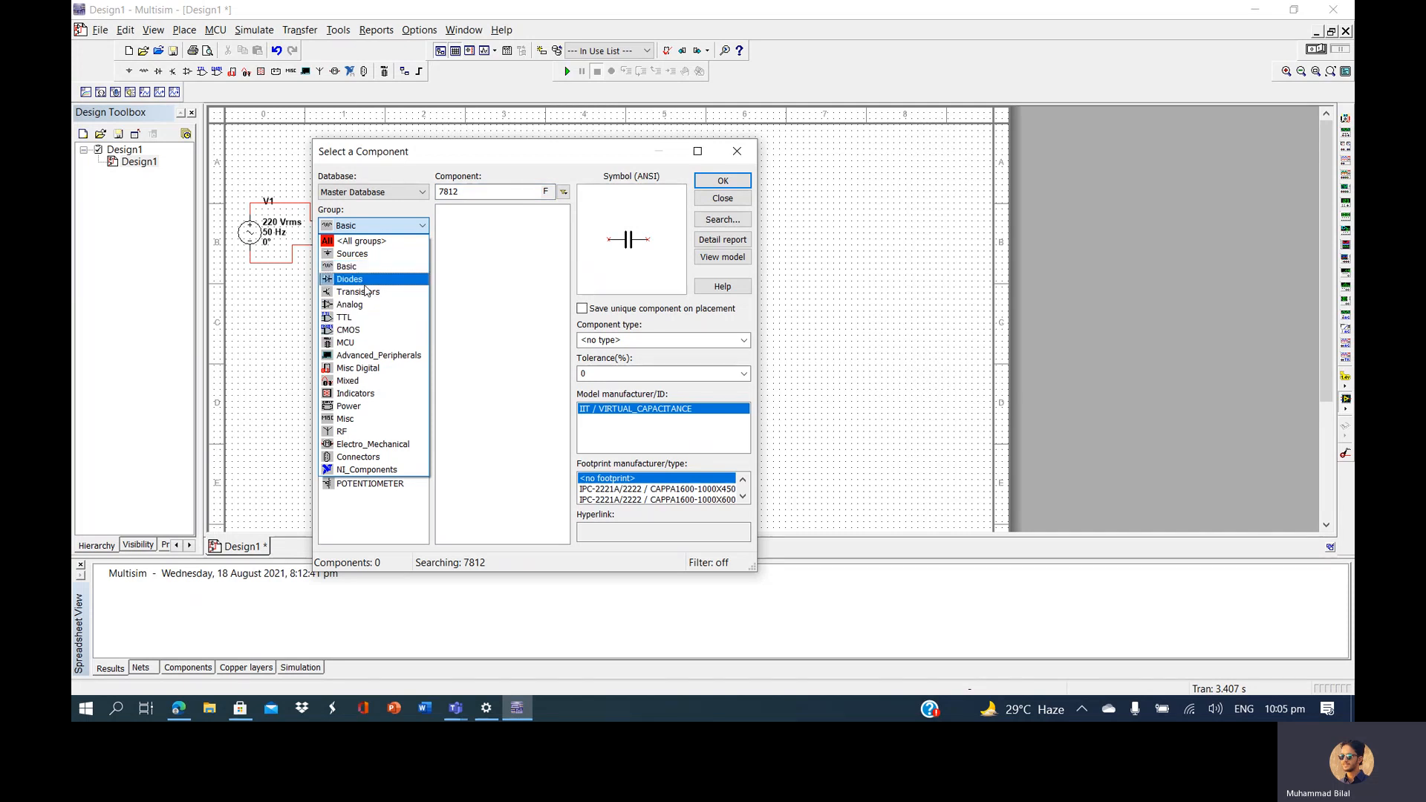
click(386, 230)
click(385, 230)
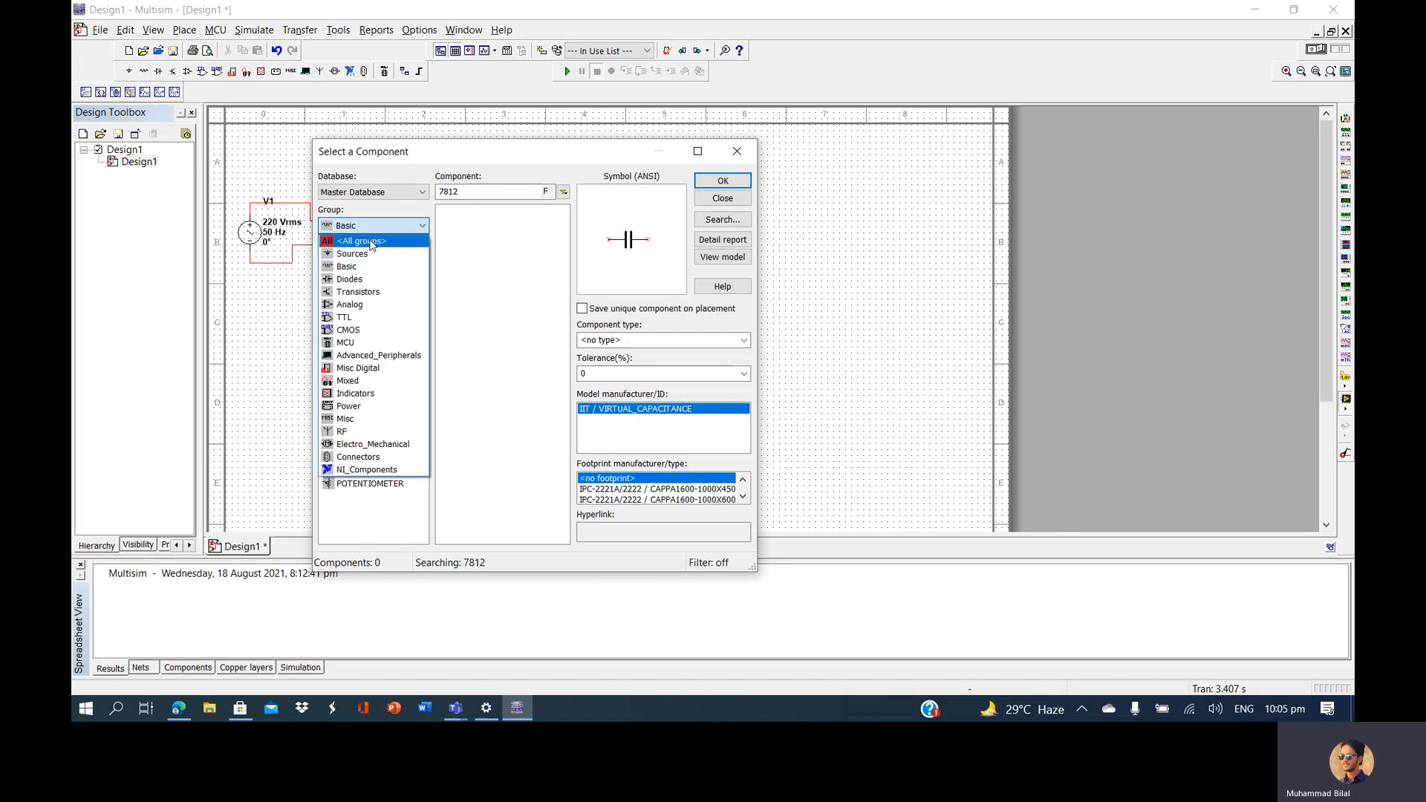
click(373, 244)
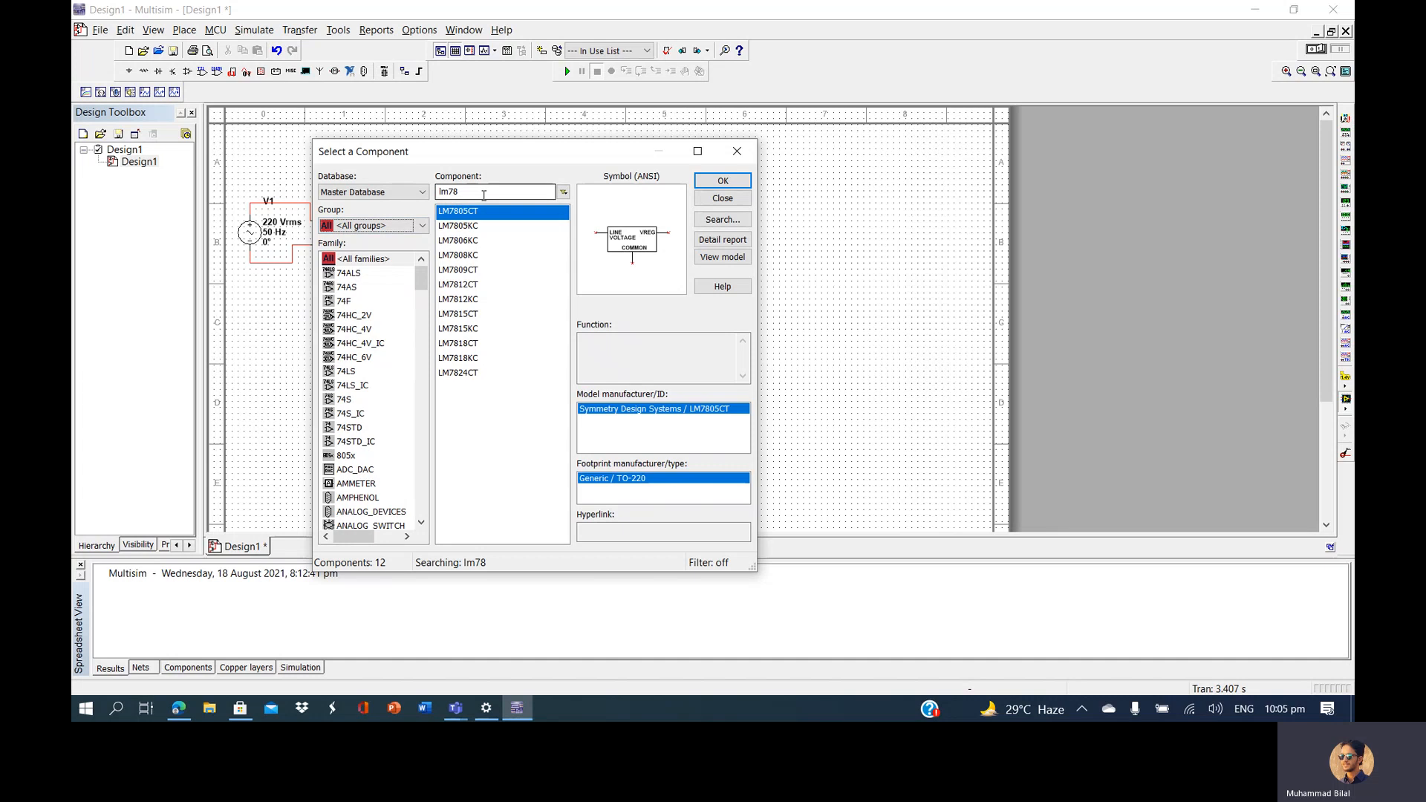
Browse the LM78 regulator models and place an LM7812KC voltage regulator to the right of capacitor C1
click(463, 257)
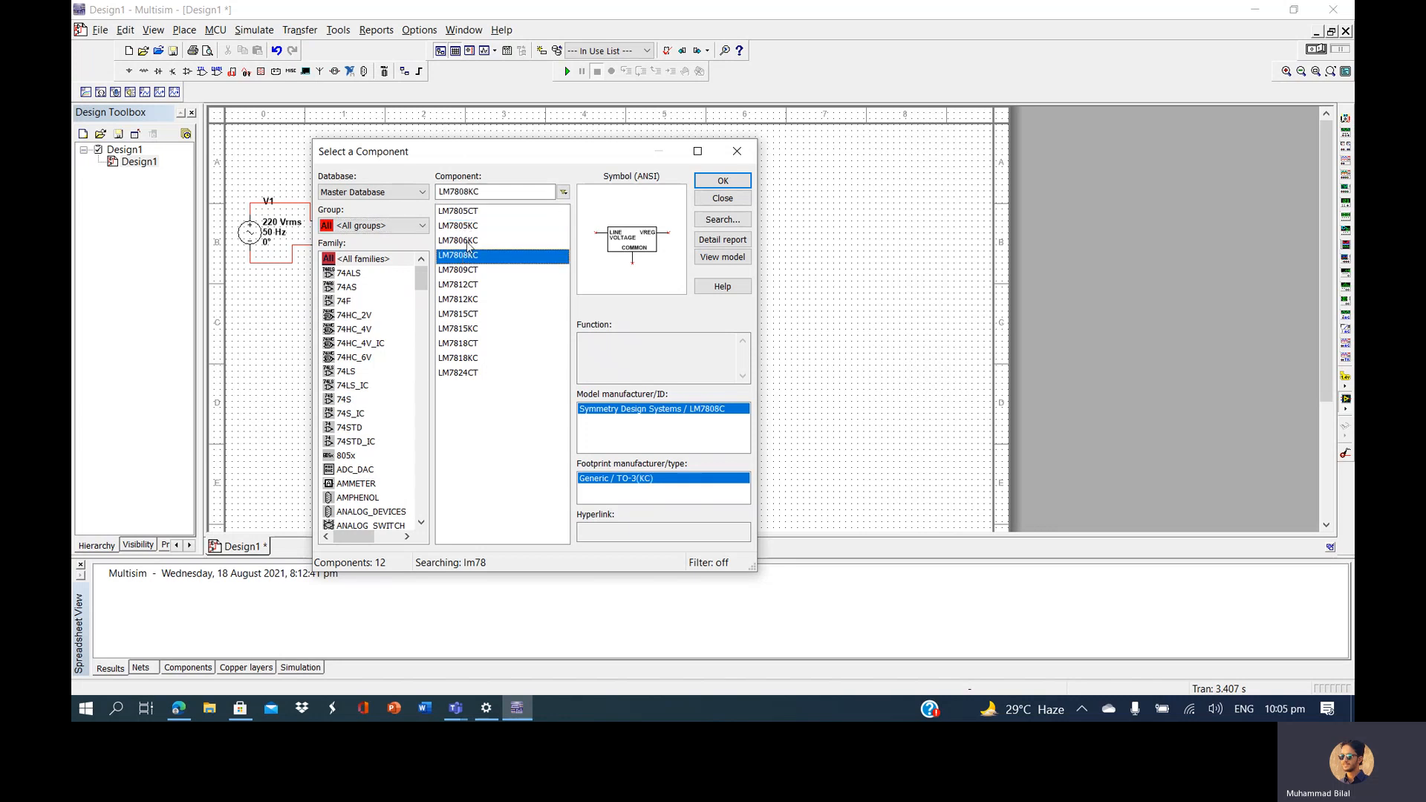
click(469, 241)
click(467, 272)
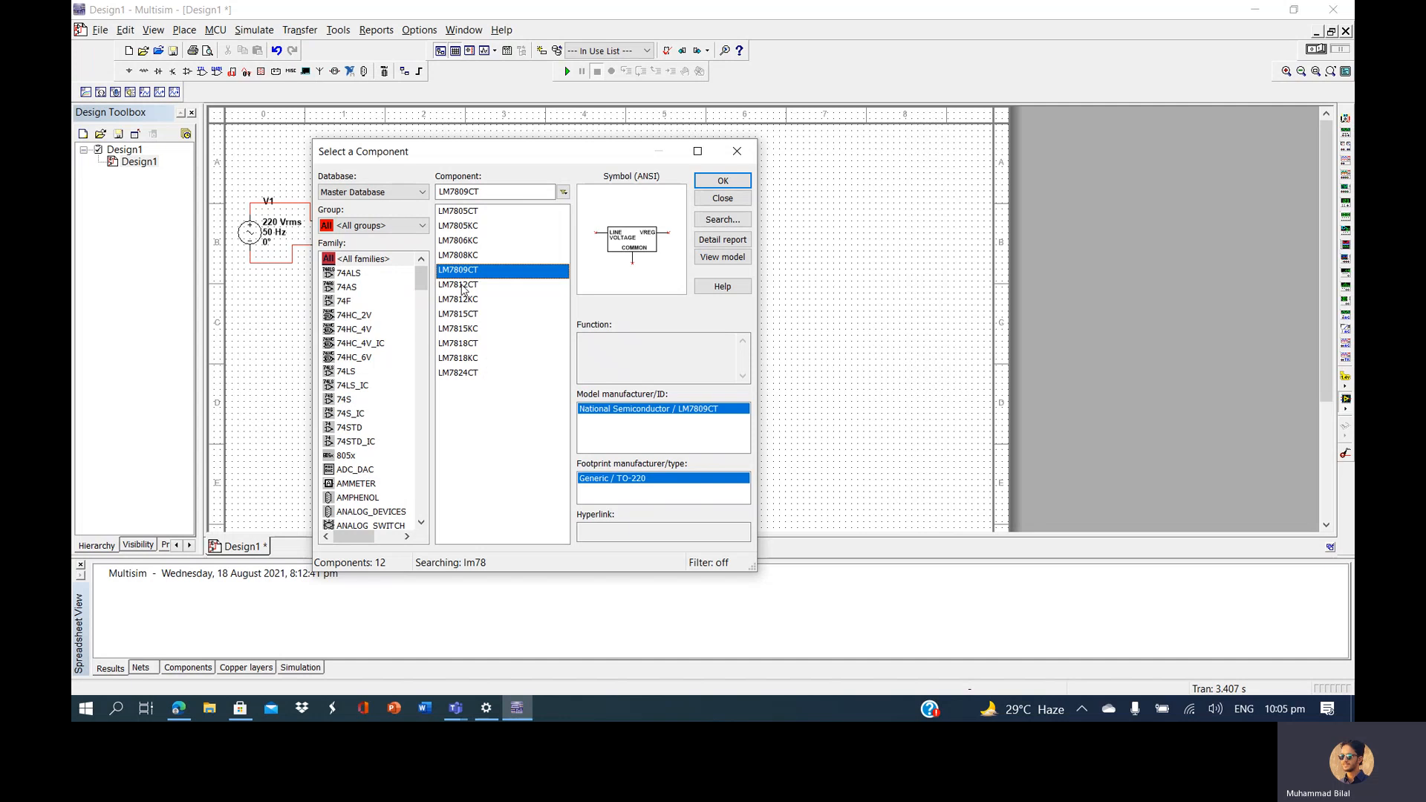
click(462, 287)
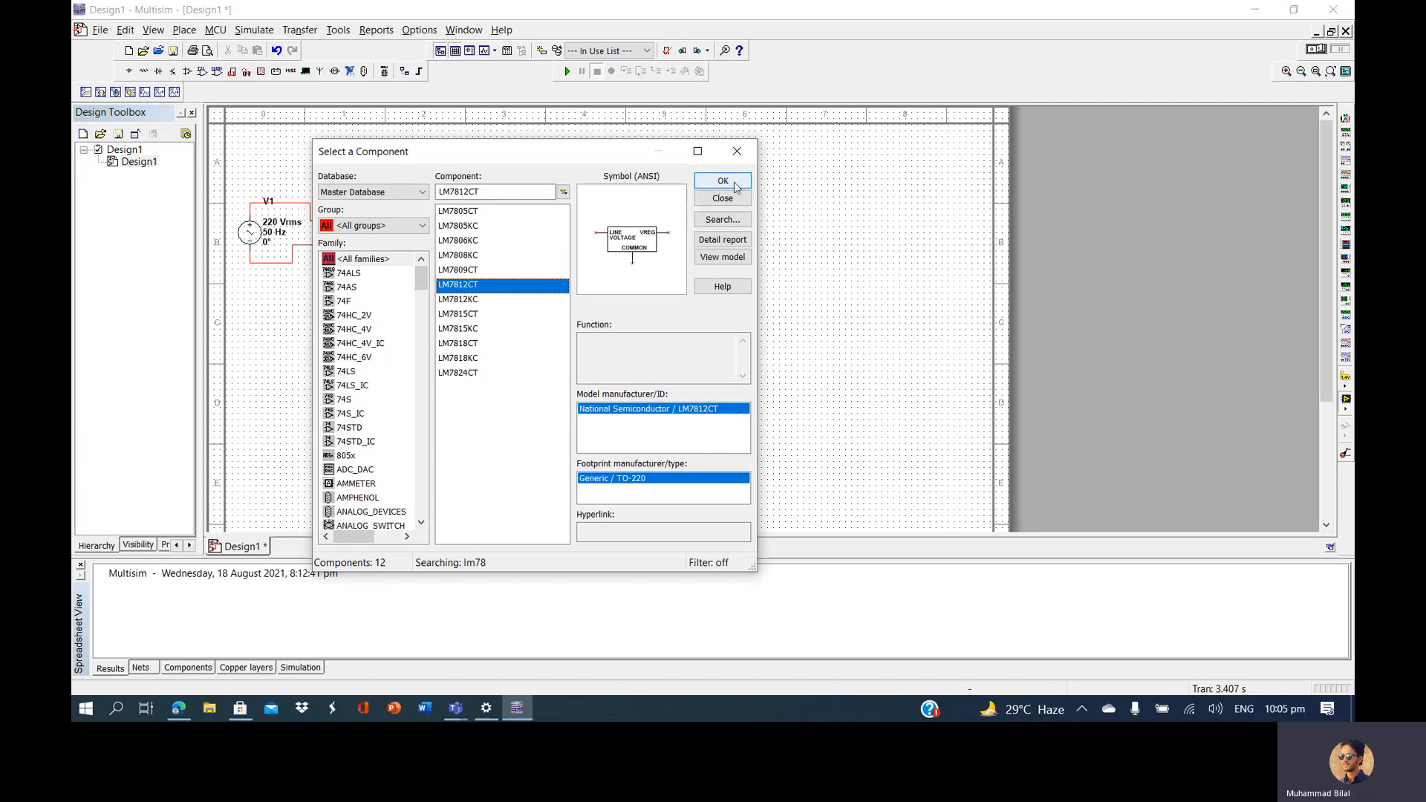
click(458, 374)
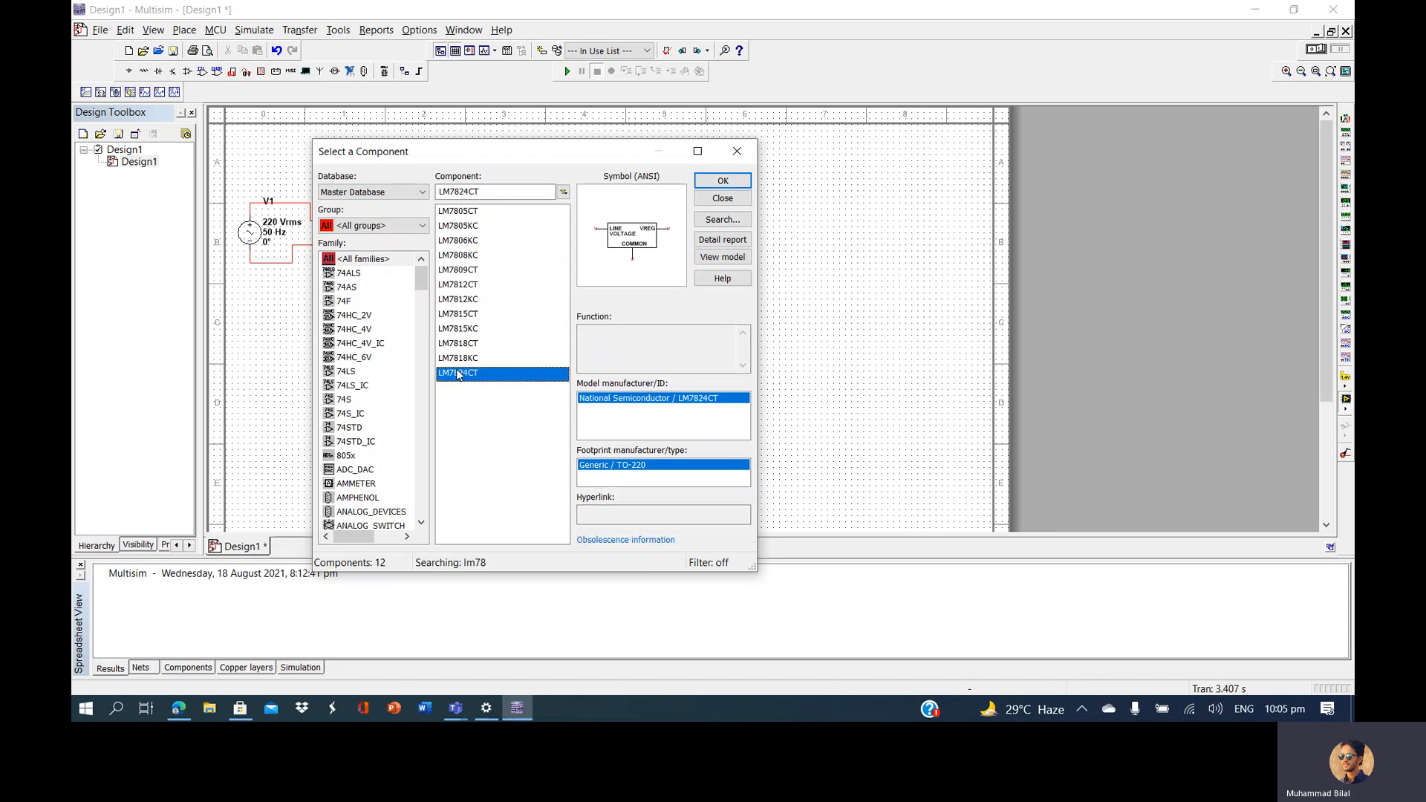
click(466, 300)
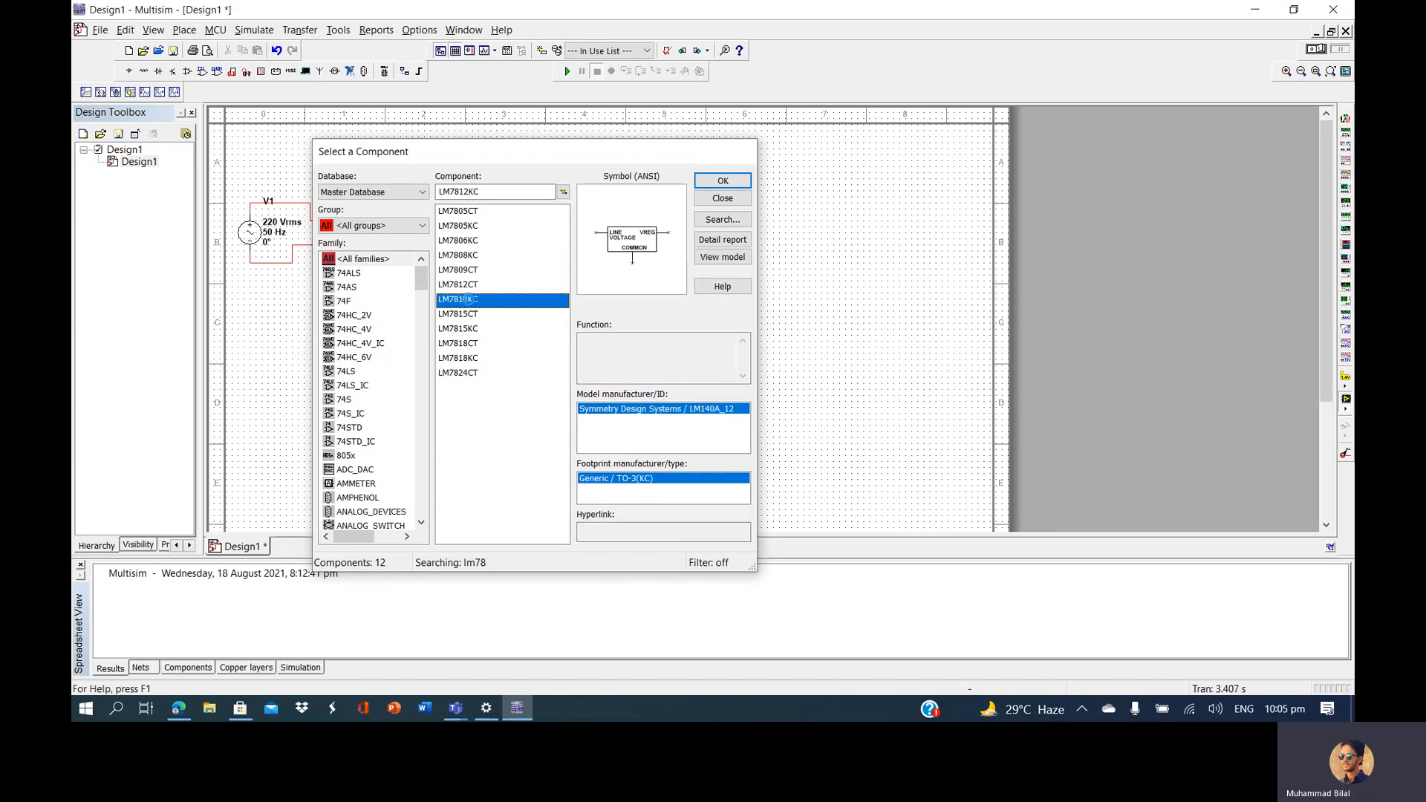
double_click(466, 299)
click(543, 297)
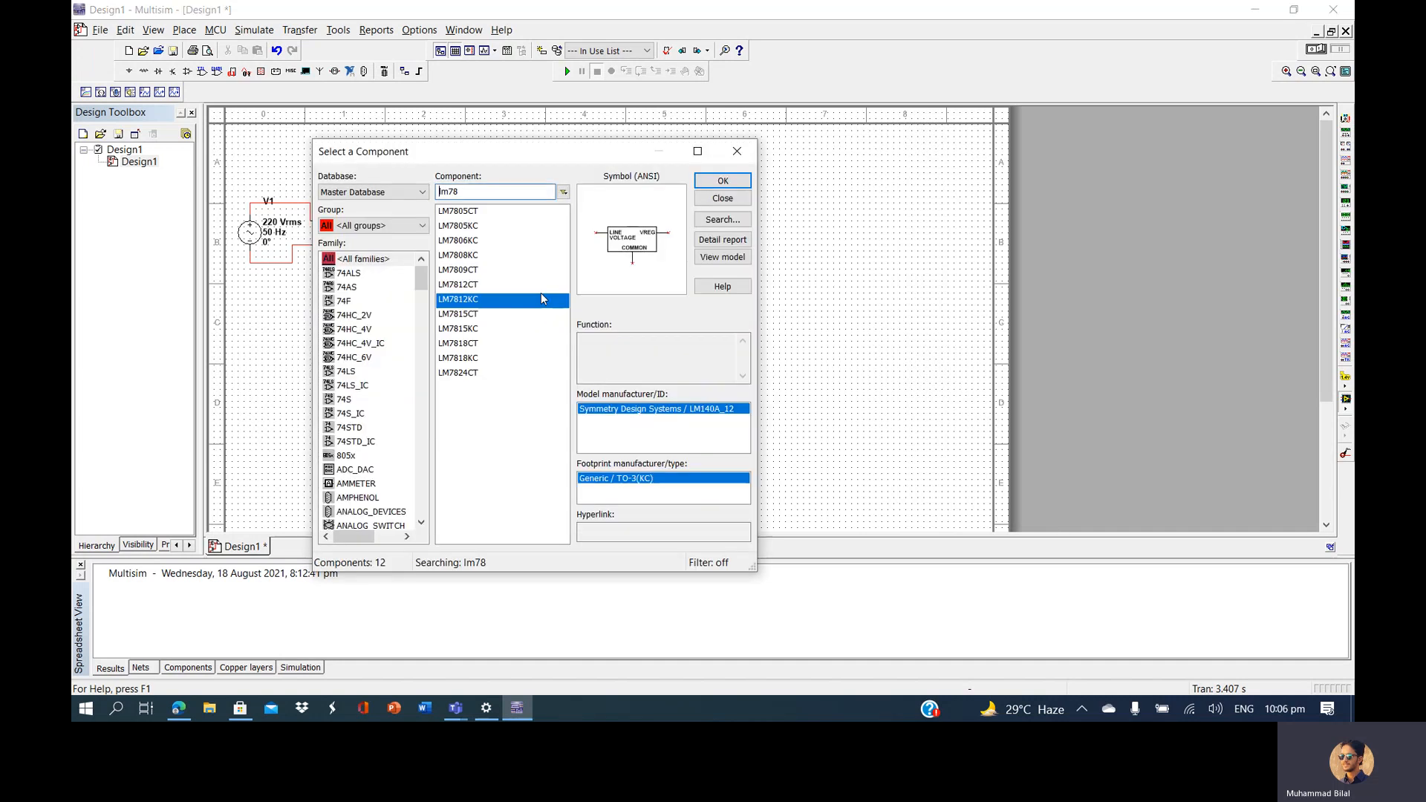
click(737, 156)
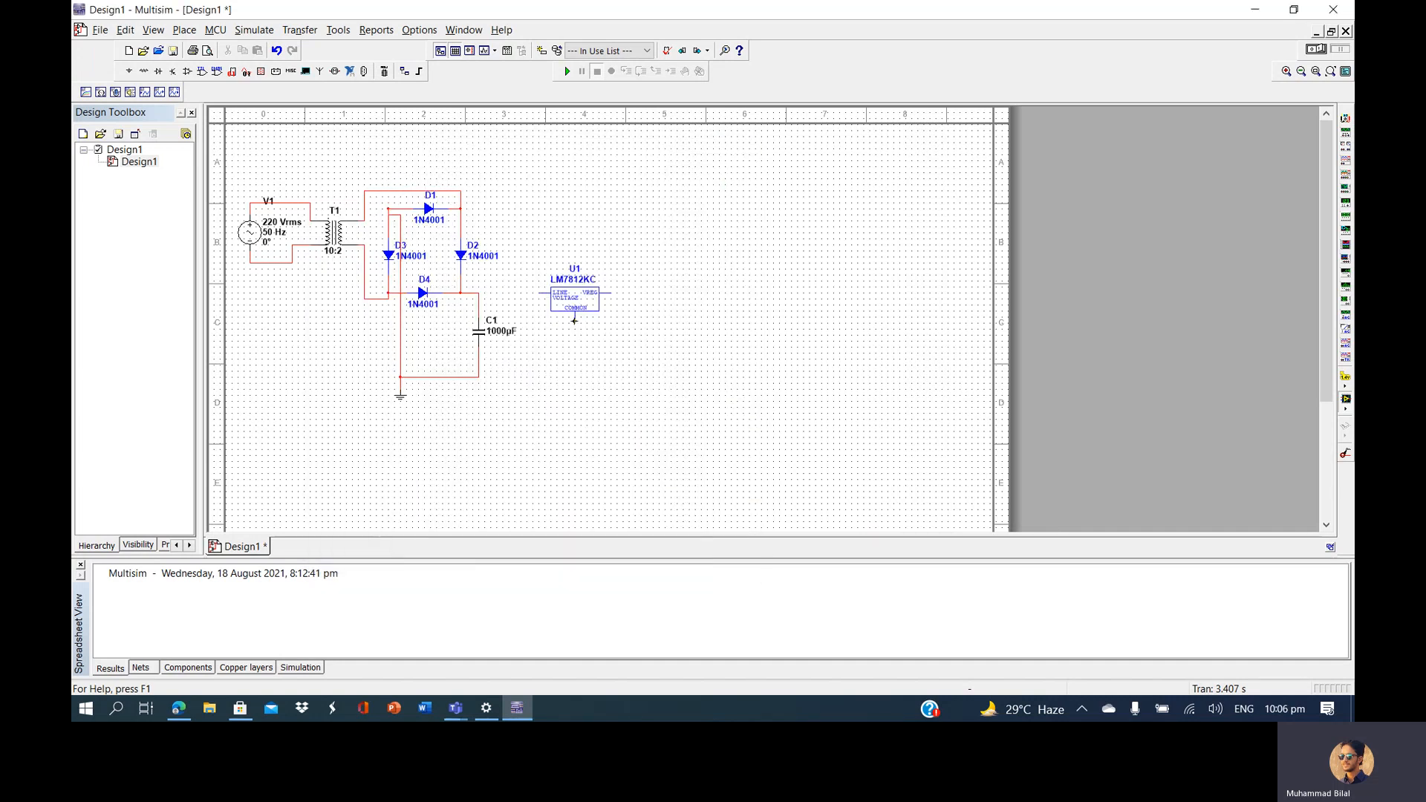
click(580, 304)
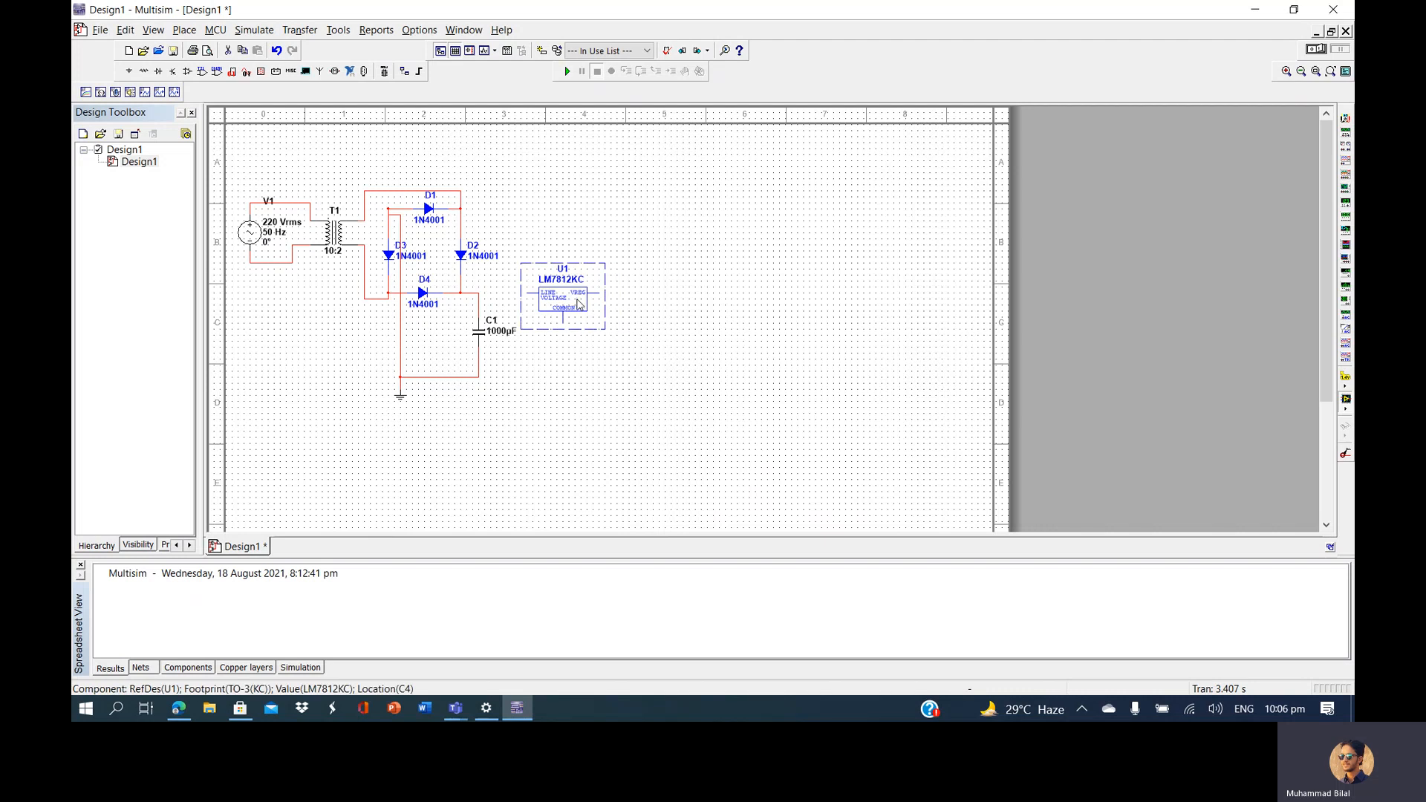
drag(580, 304, 584, 305)
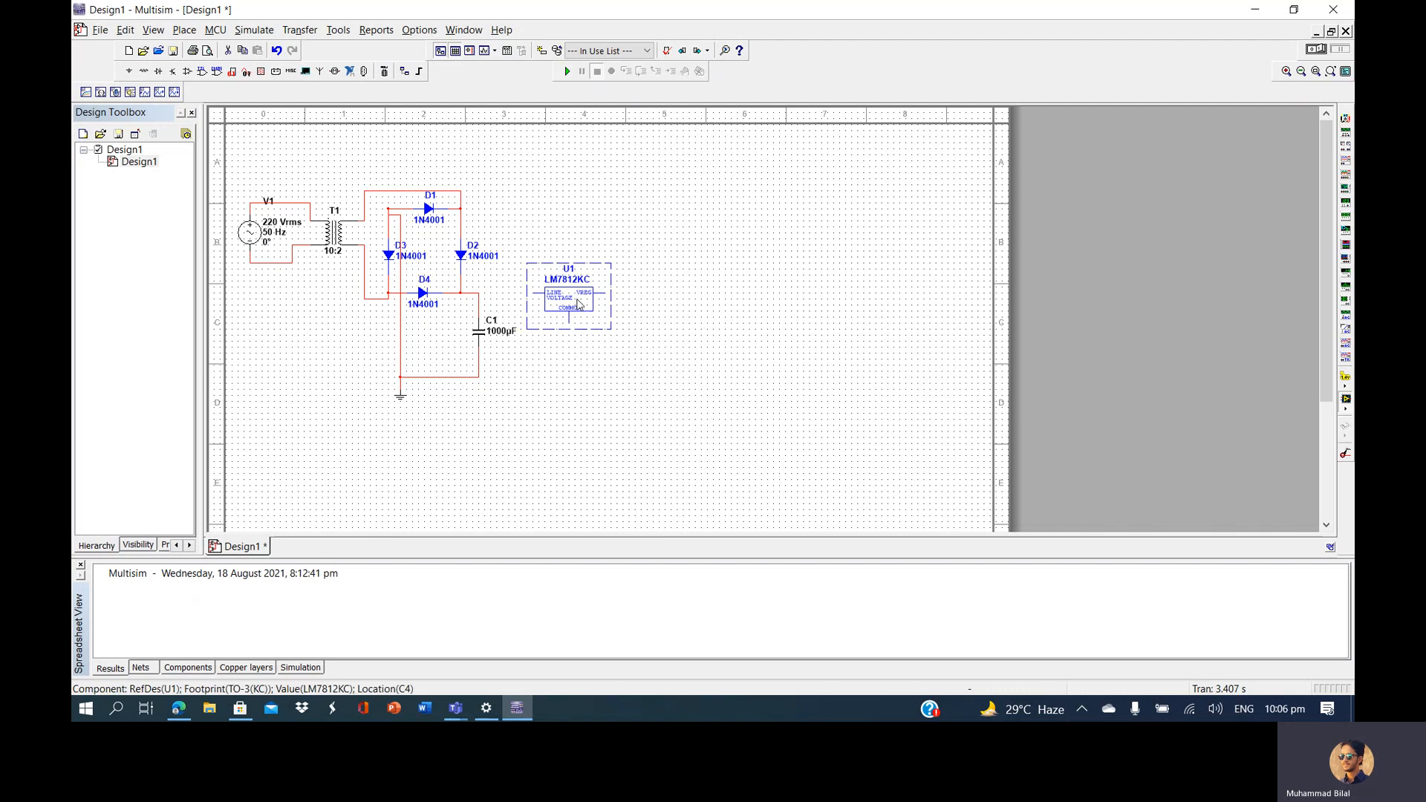
click(555, 230)
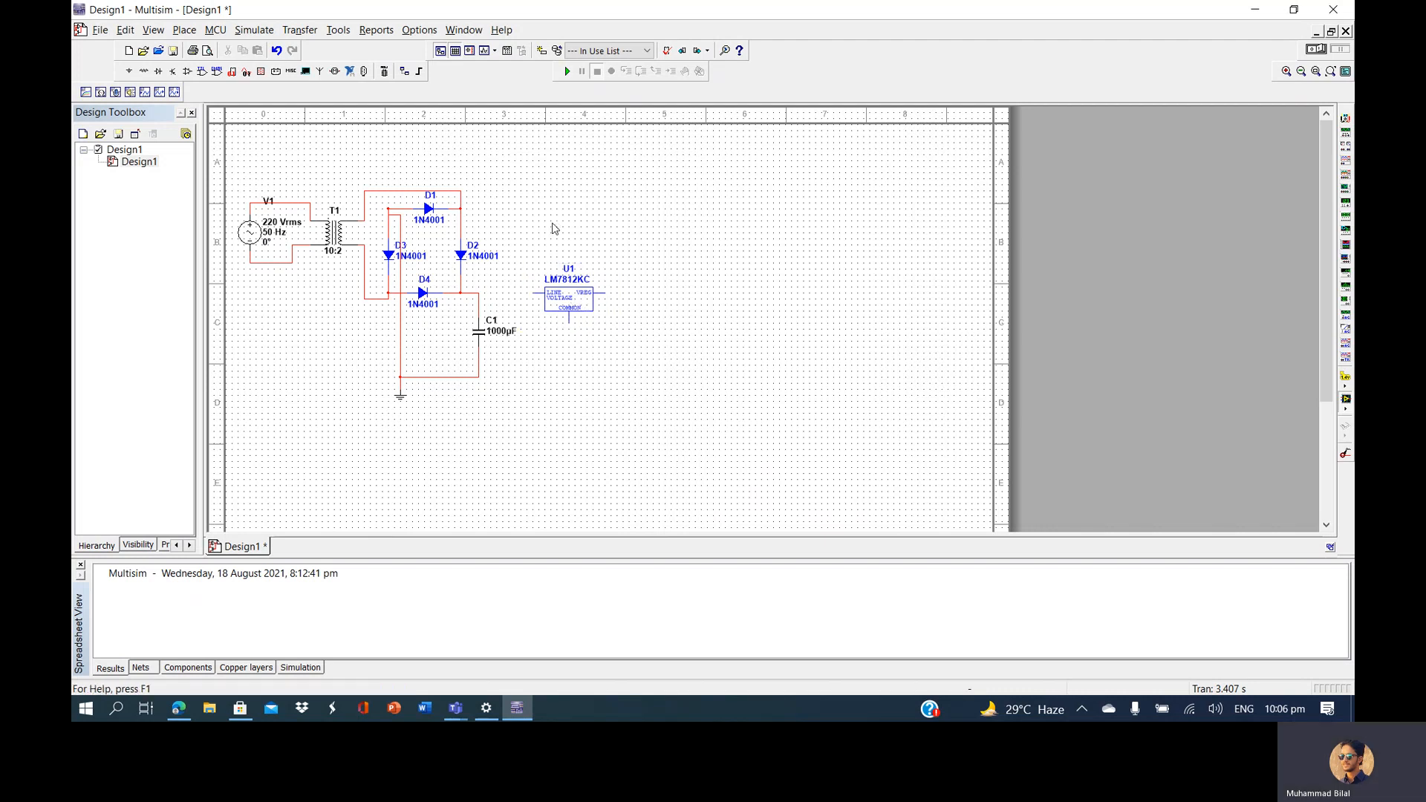
Wire the regulator's line voltage pin to C1's upper node and its common pin to the ground rail
click(533, 294)
click(481, 294)
click(552, 342)
click(476, 377)
Place a multimeter beyond the regulator and wire its positive terminal to VREG and its negative terminal to the ground rail
click(1346, 121)
click(749, 256)
click(749, 252)
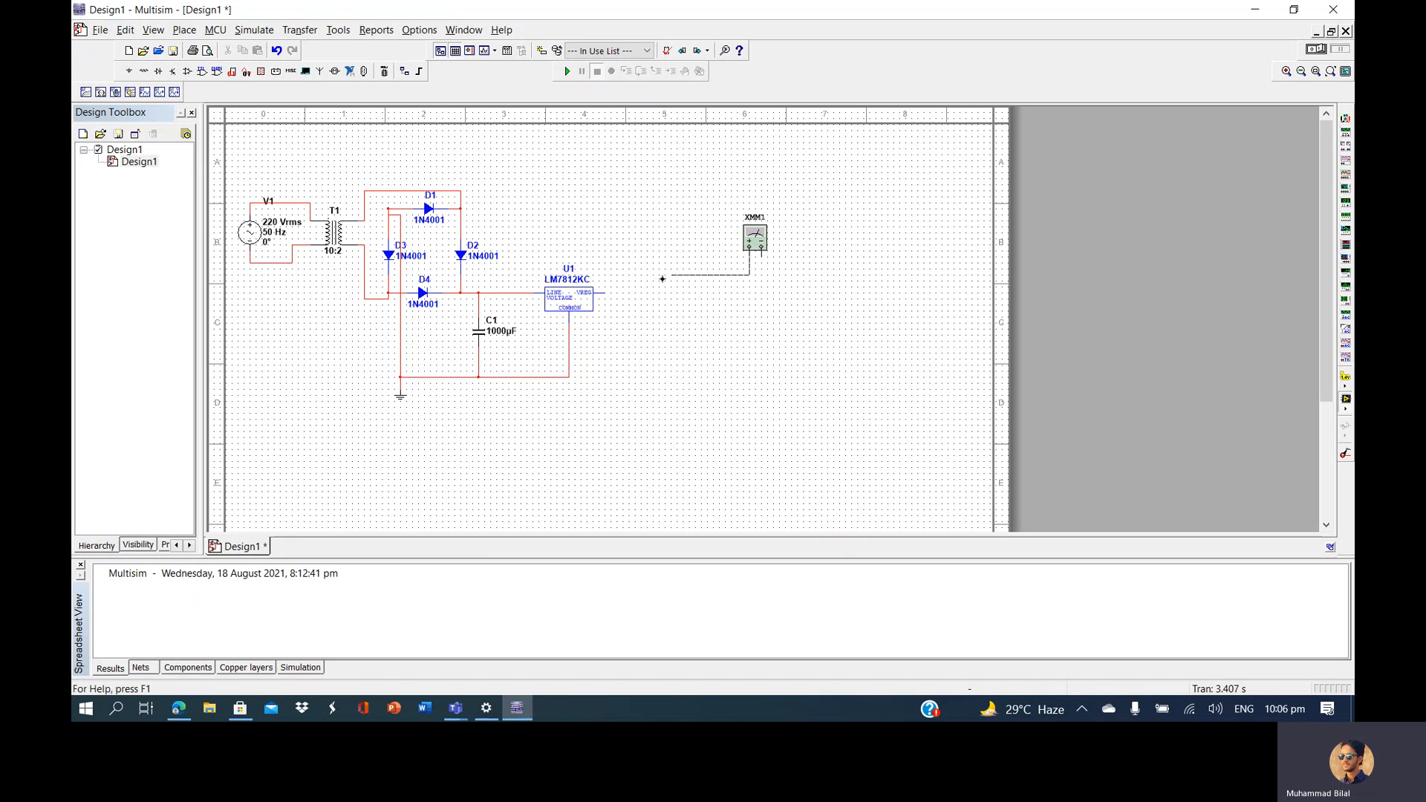
click(605, 293)
click(762, 253)
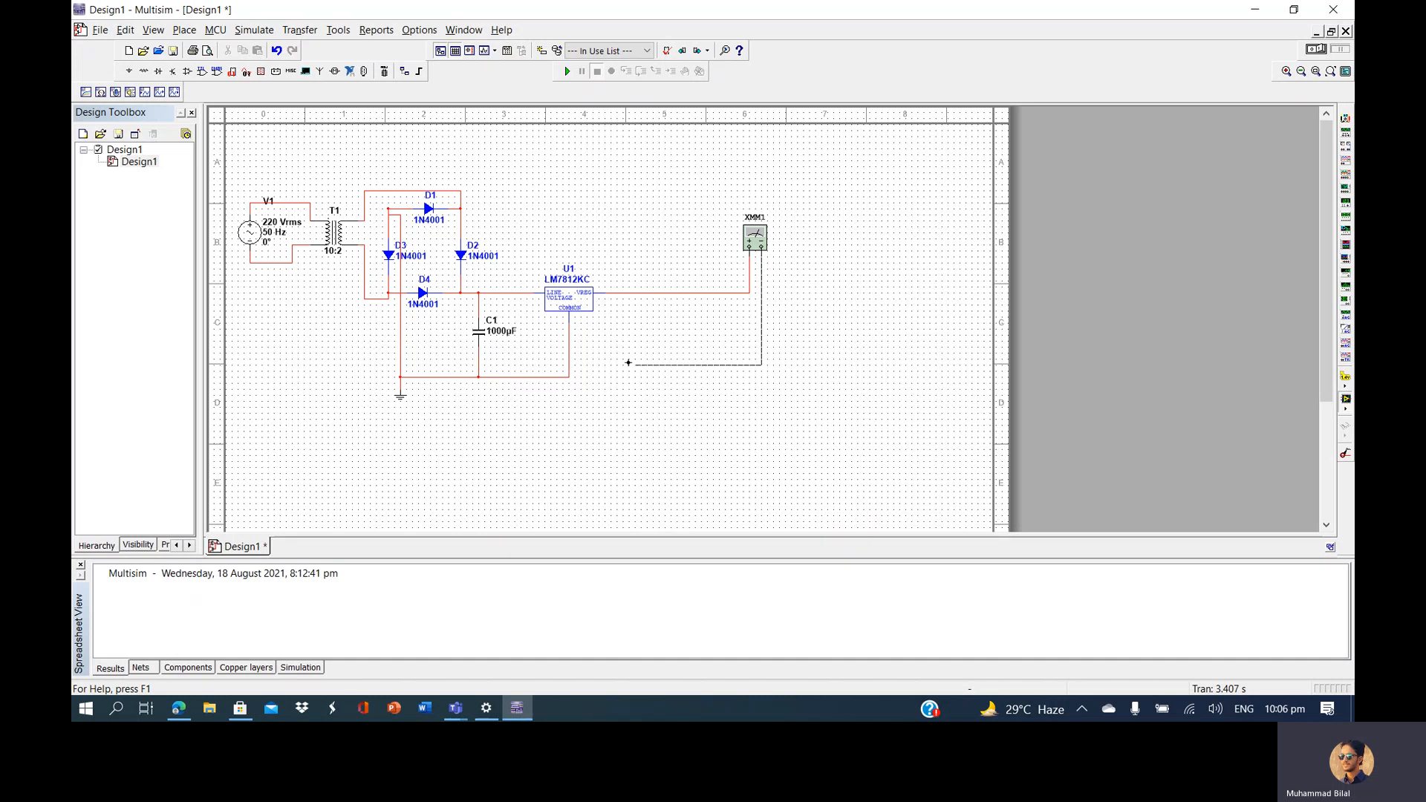
click(569, 375)
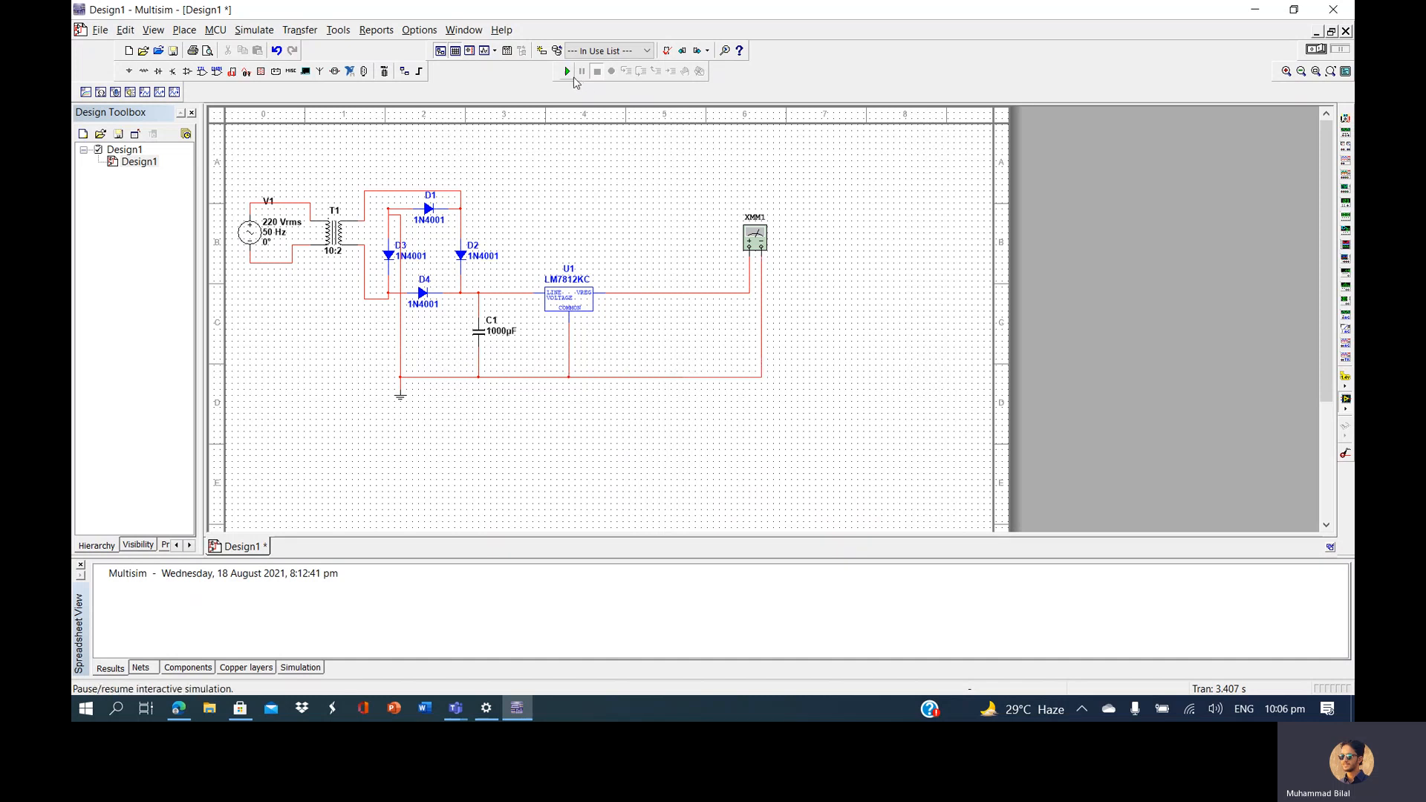
Run the simulation, read the regulator's output voltage on the multimeter, and stop the simulation
click(569, 75)
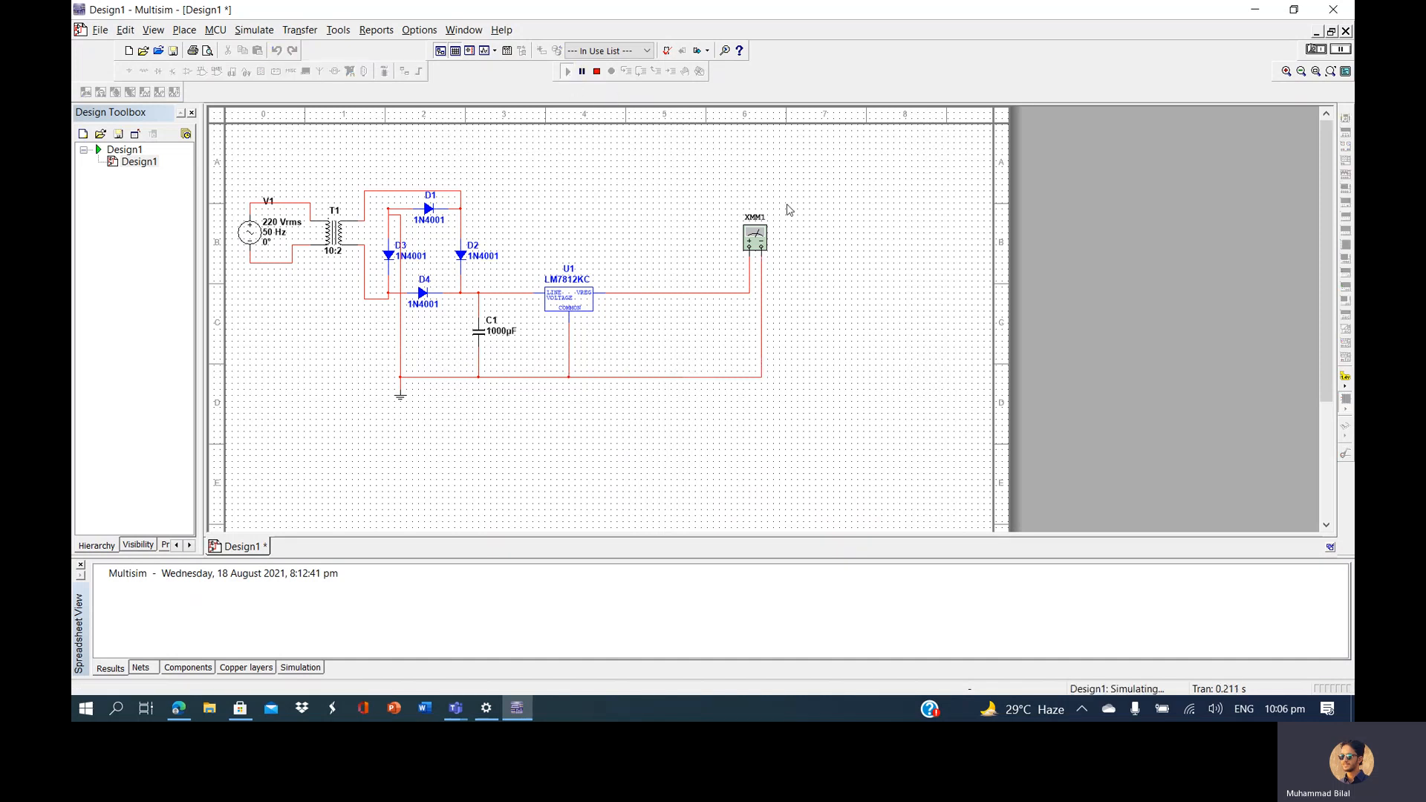
double_click(755, 239)
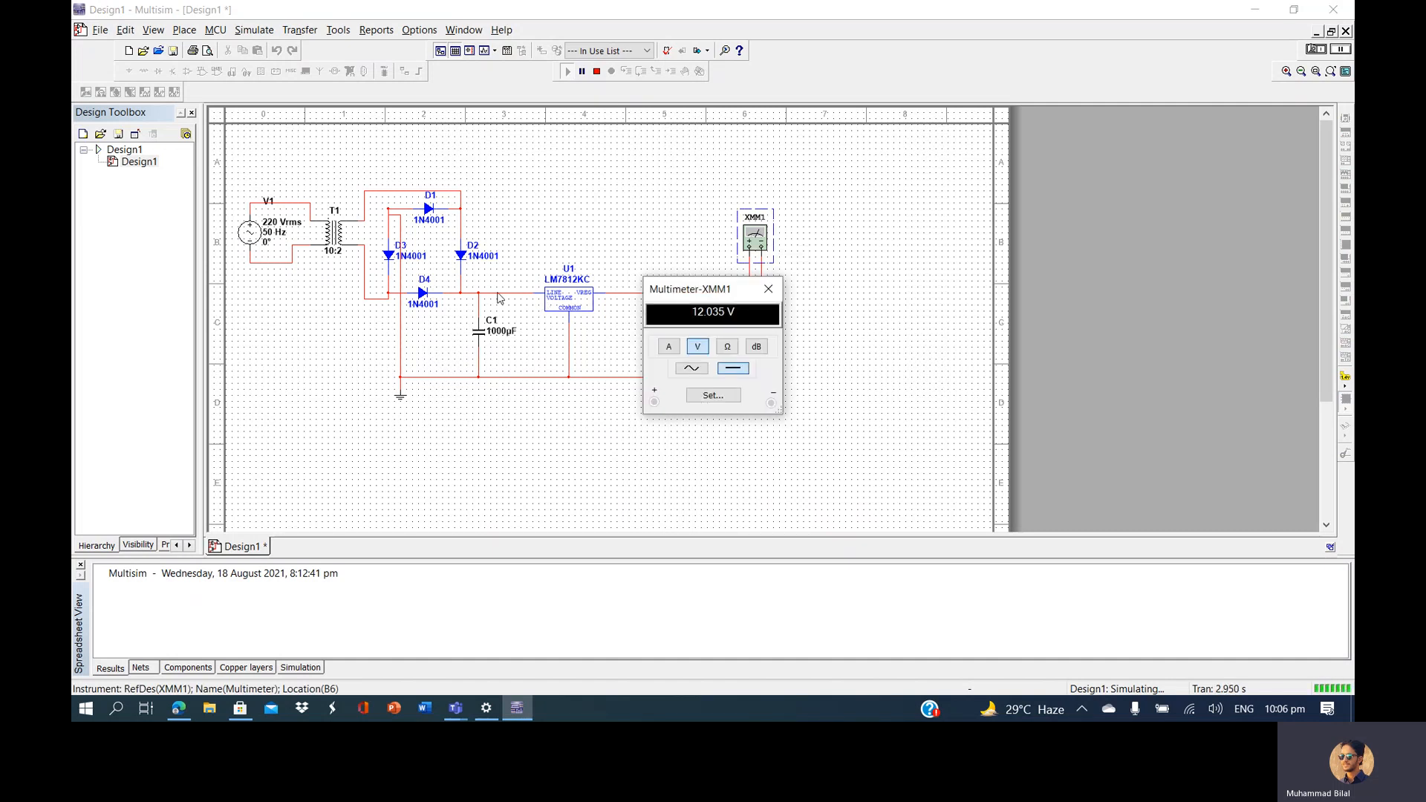
click(775, 289)
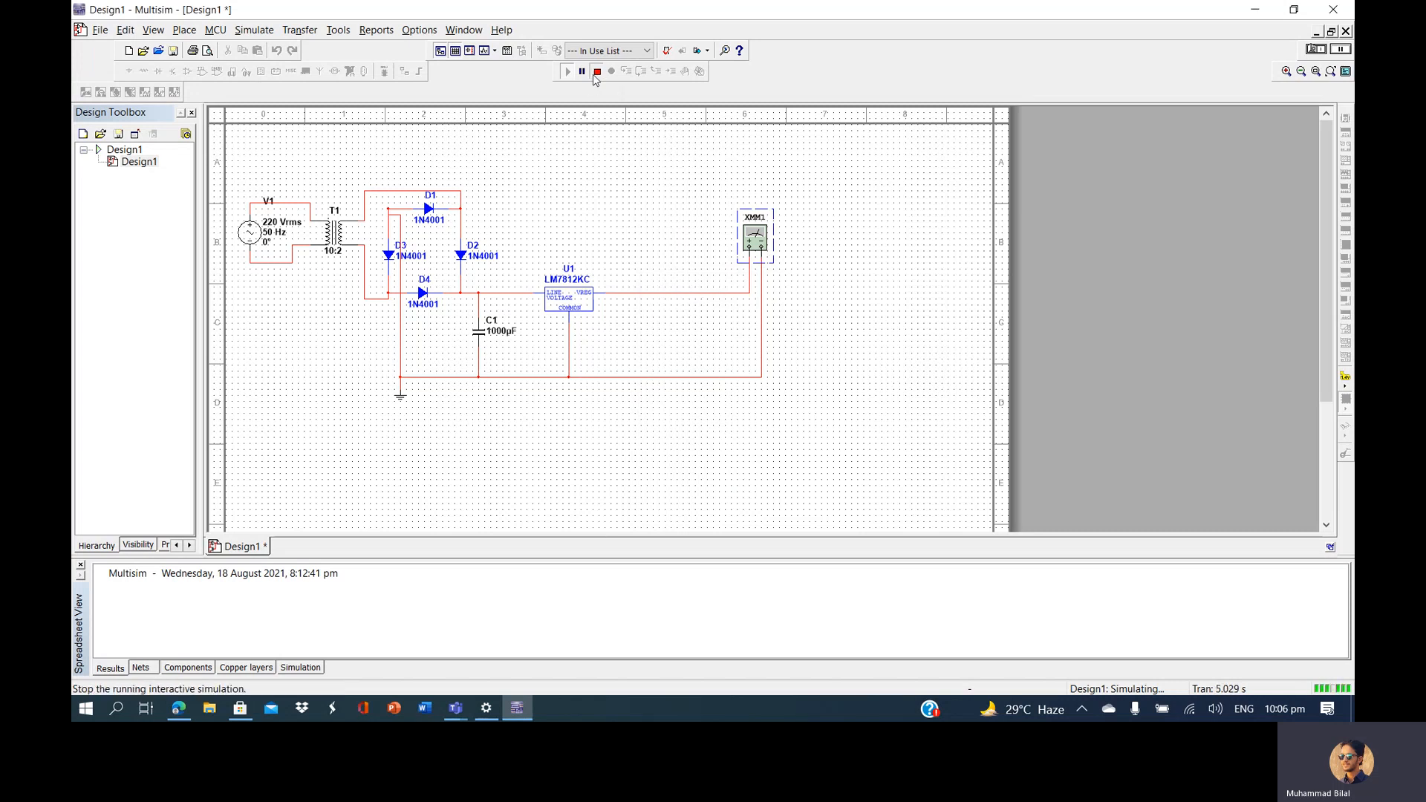
click(596, 73)
Delete the multimeter's positive wire at the regulator output and rewire that terminal to the regulator's input line
key(Delete)
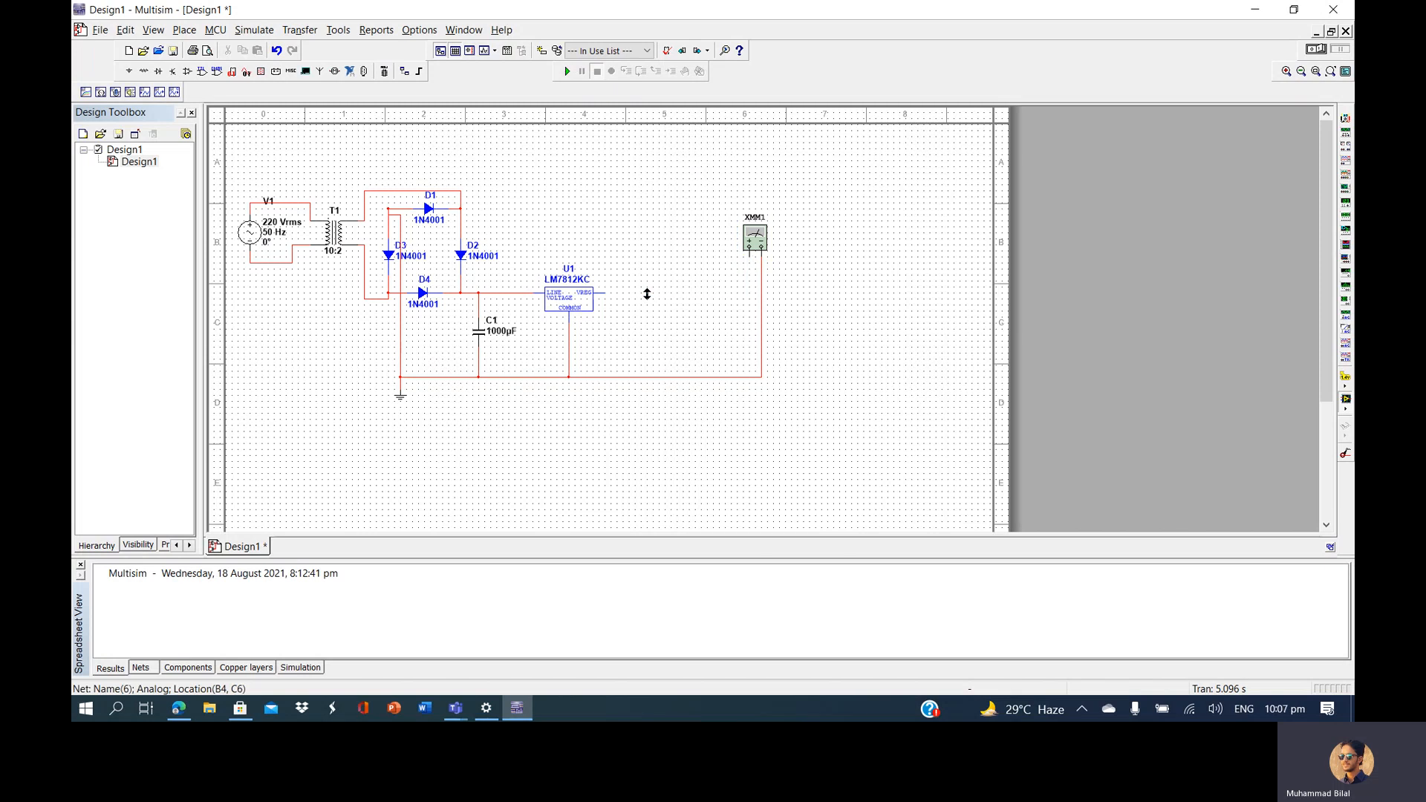
click(751, 257)
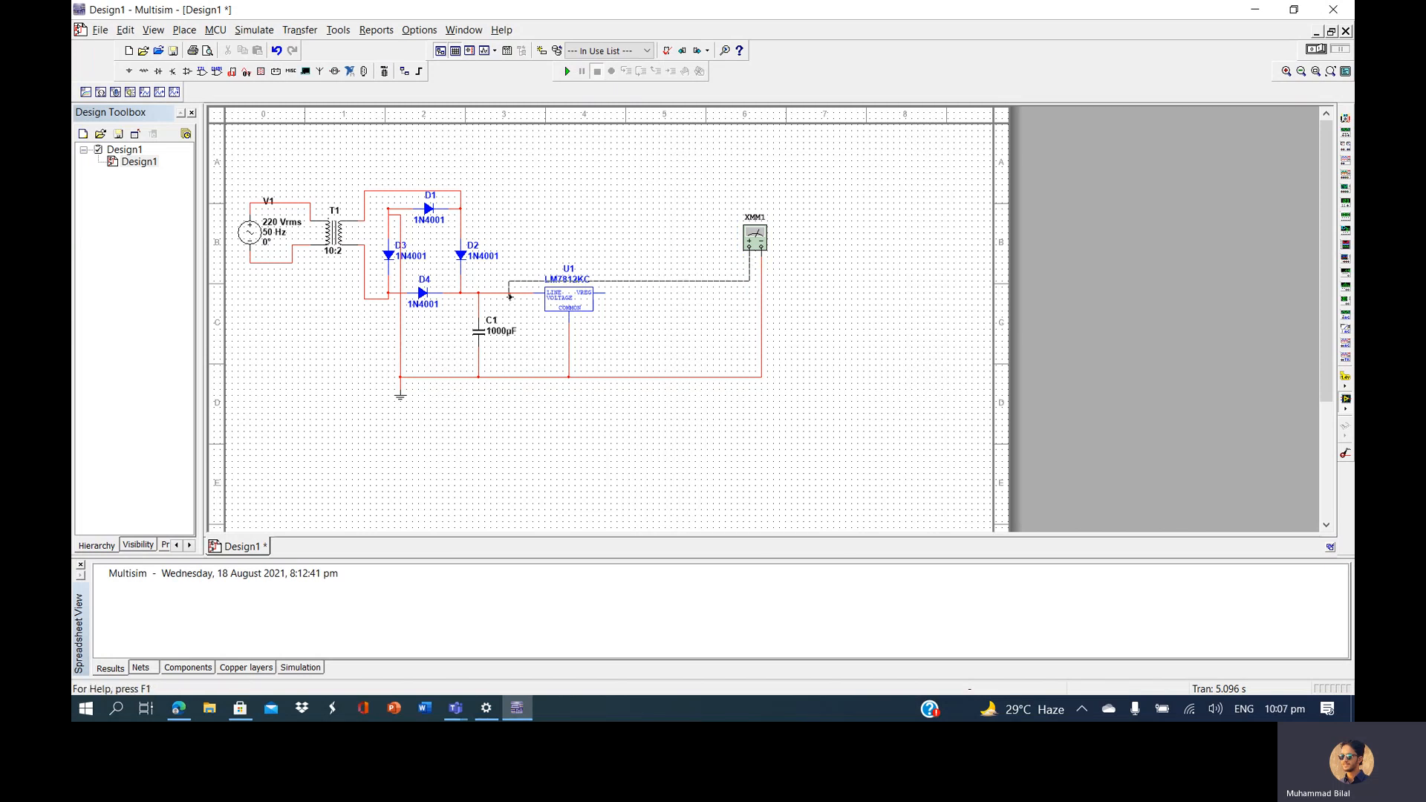
click(509, 294)
Simulate the circuit, read the regulator's input voltage on the multimeter, and stop the simulation
click(569, 71)
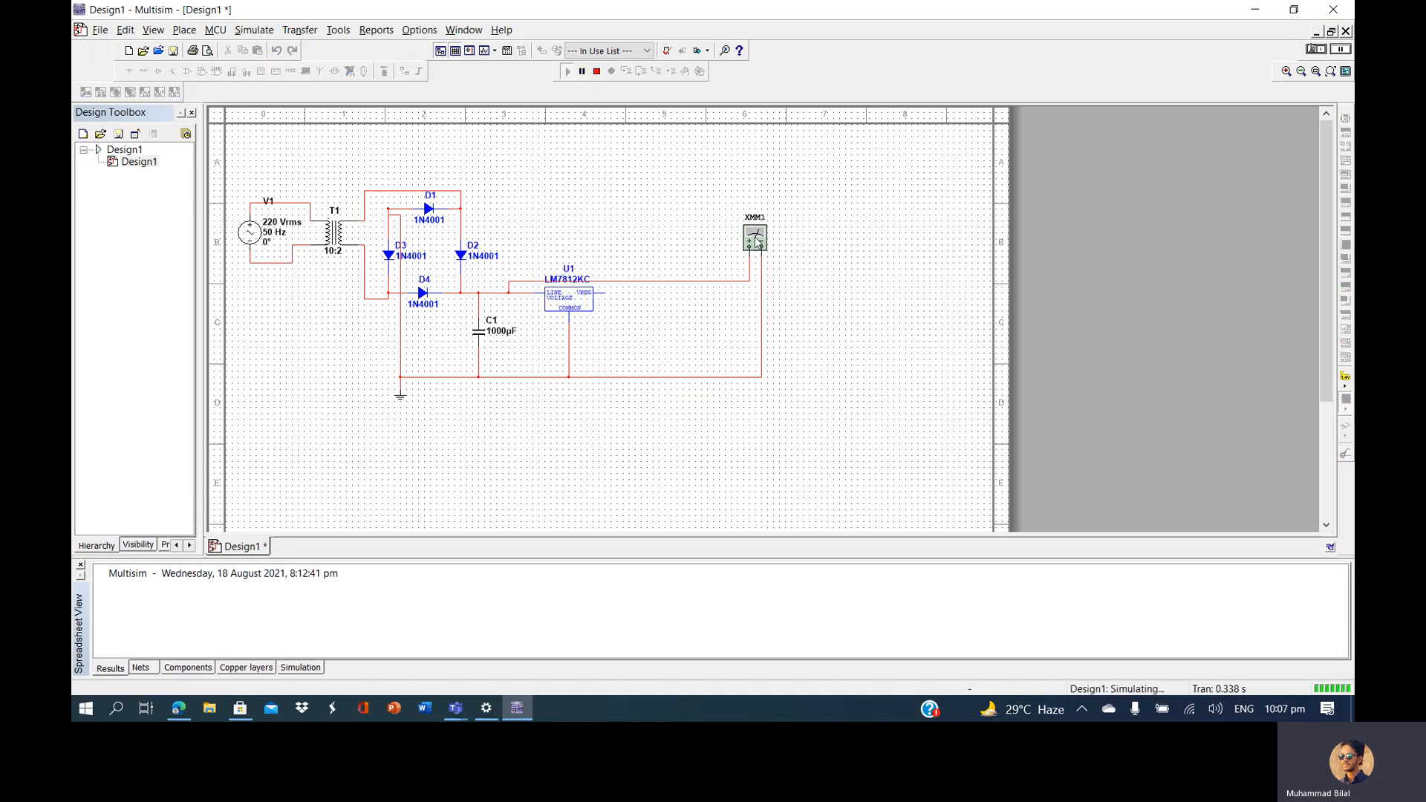
double_click(755, 236)
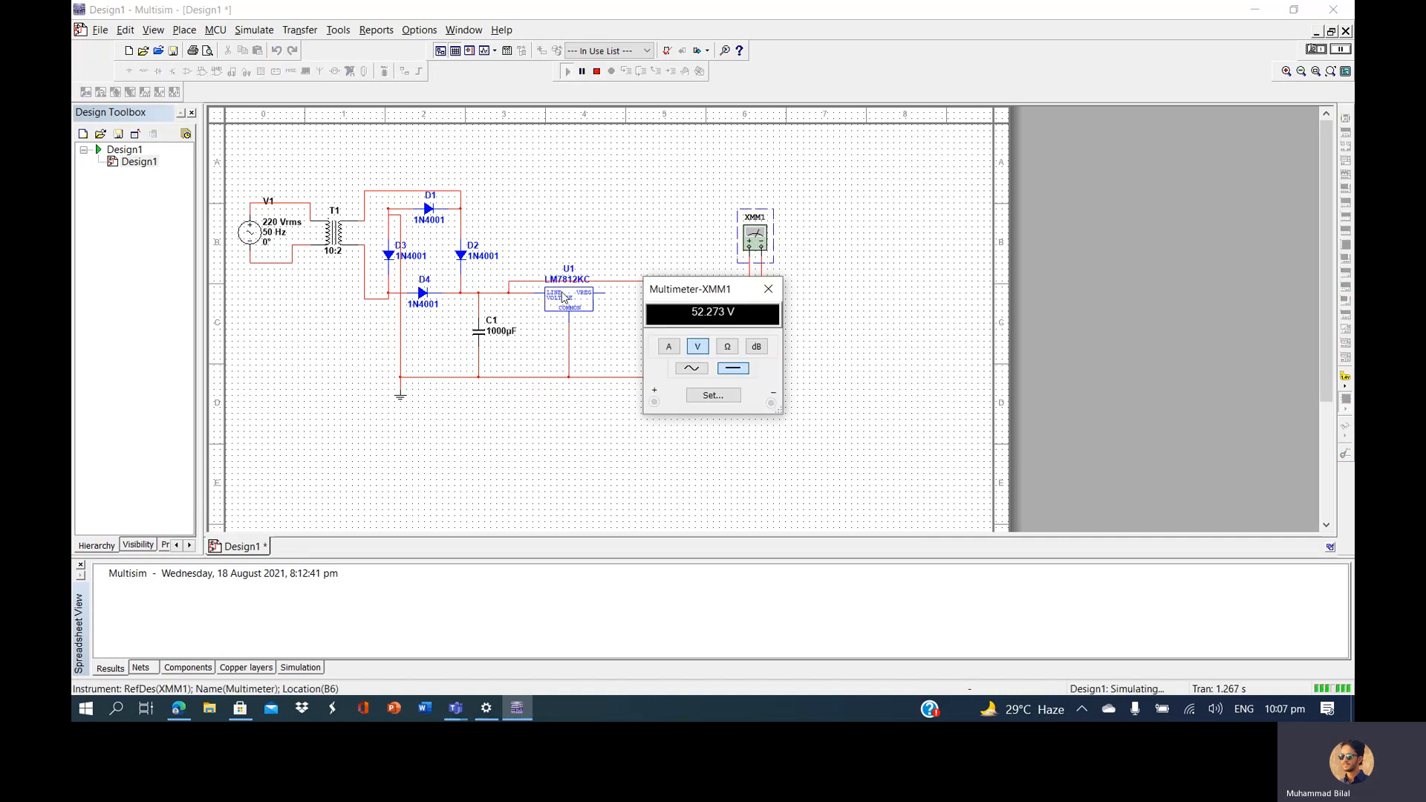
click(768, 289)
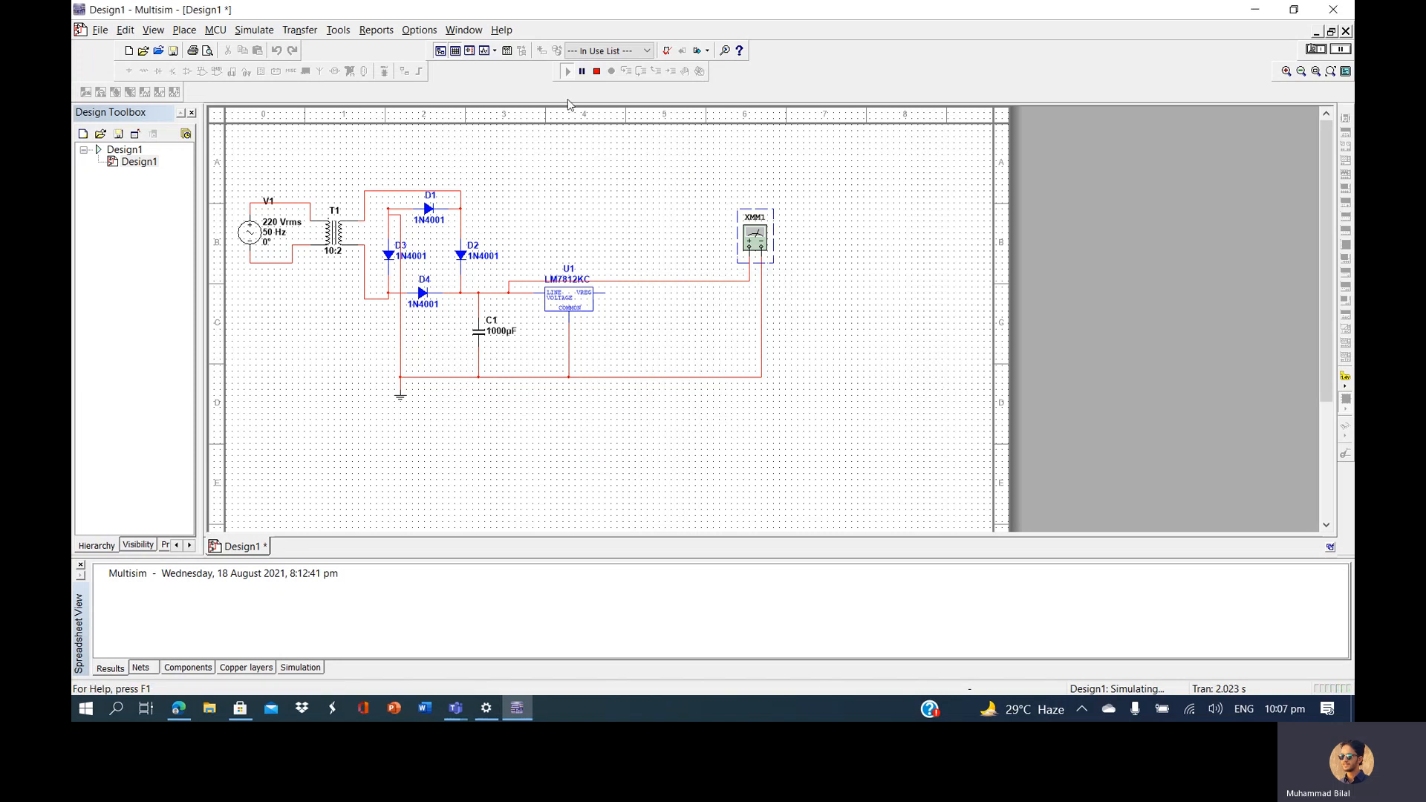
click(598, 74)
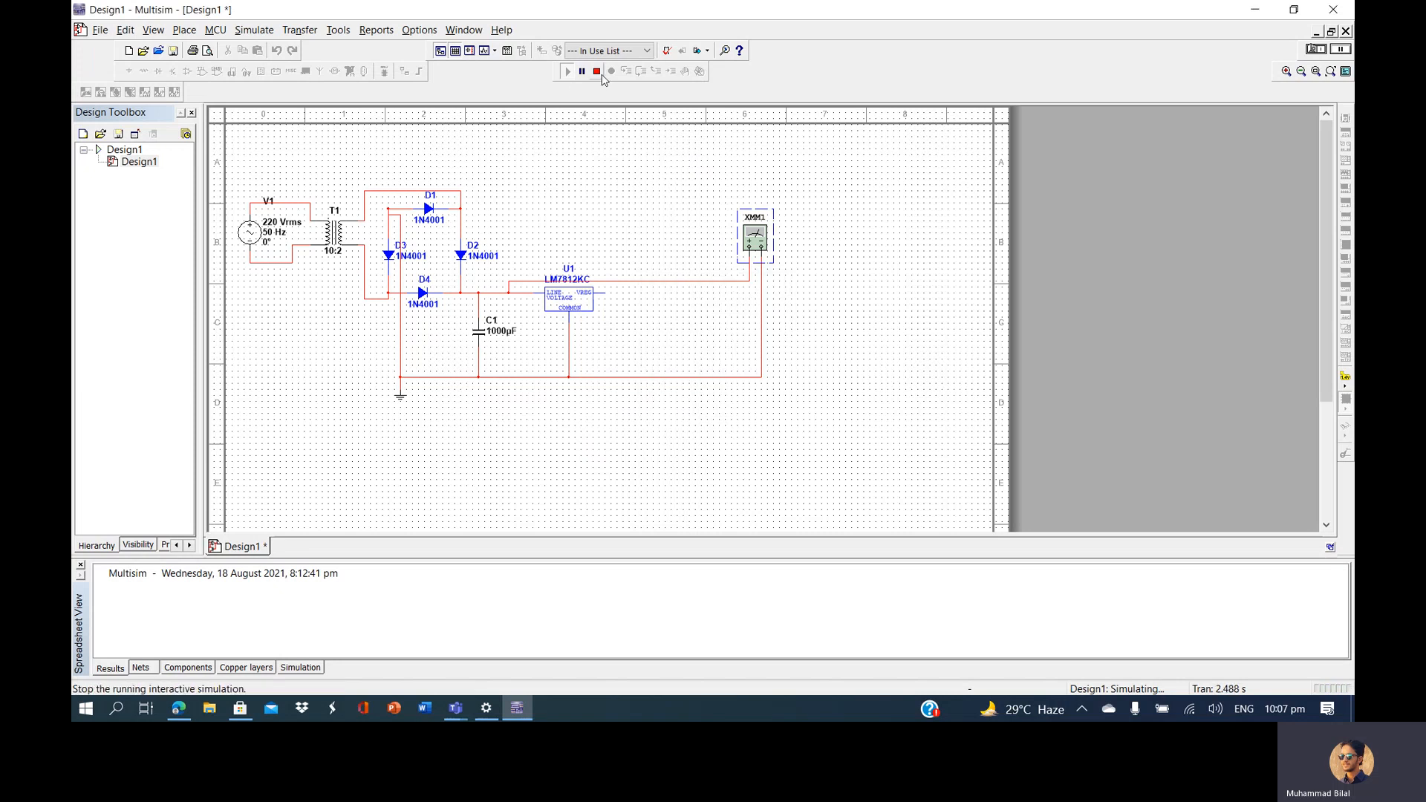
Delete the multimeter wire to the regulator's input and draw a new positive lead ending free, short of the VREG pin
click(647, 282)
key(Delete)
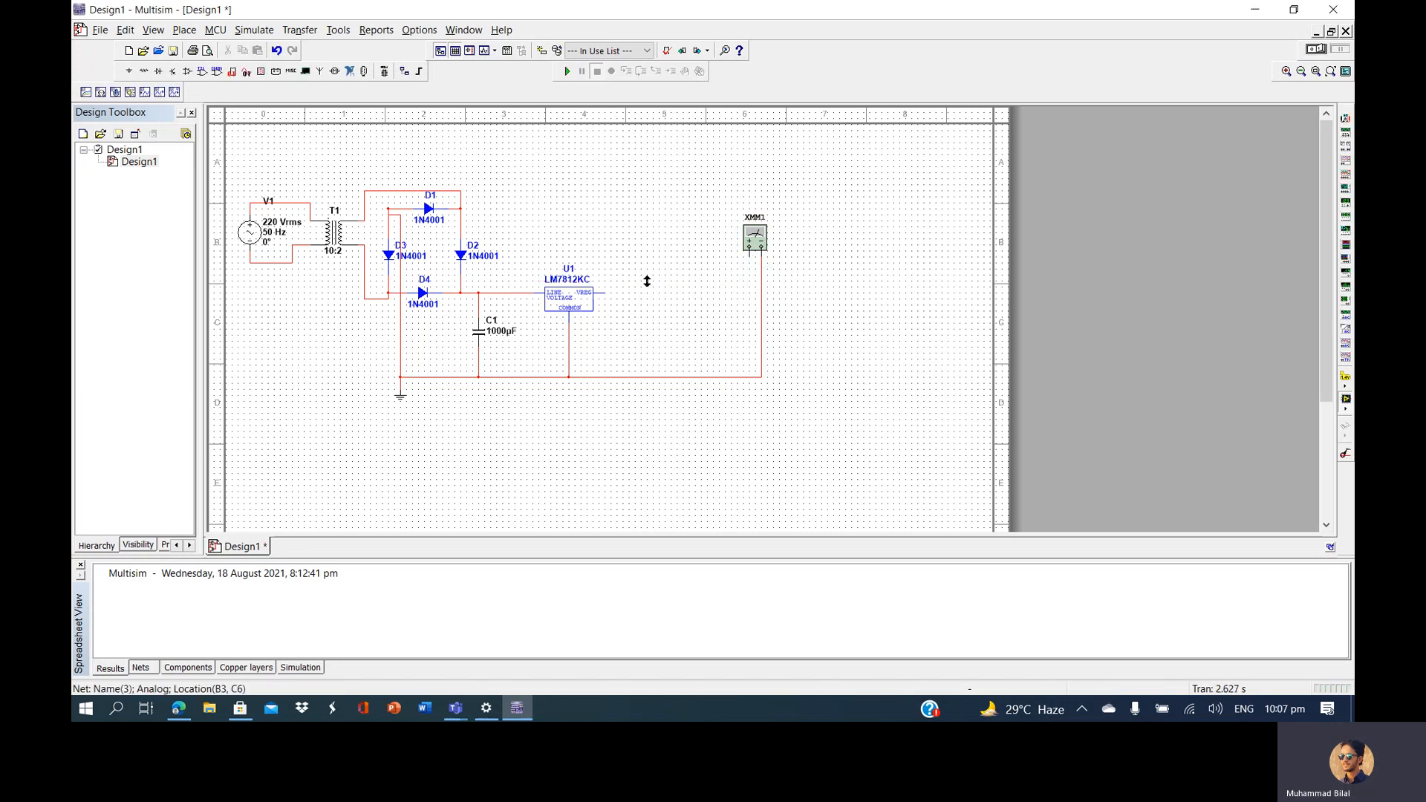
click(749, 251)
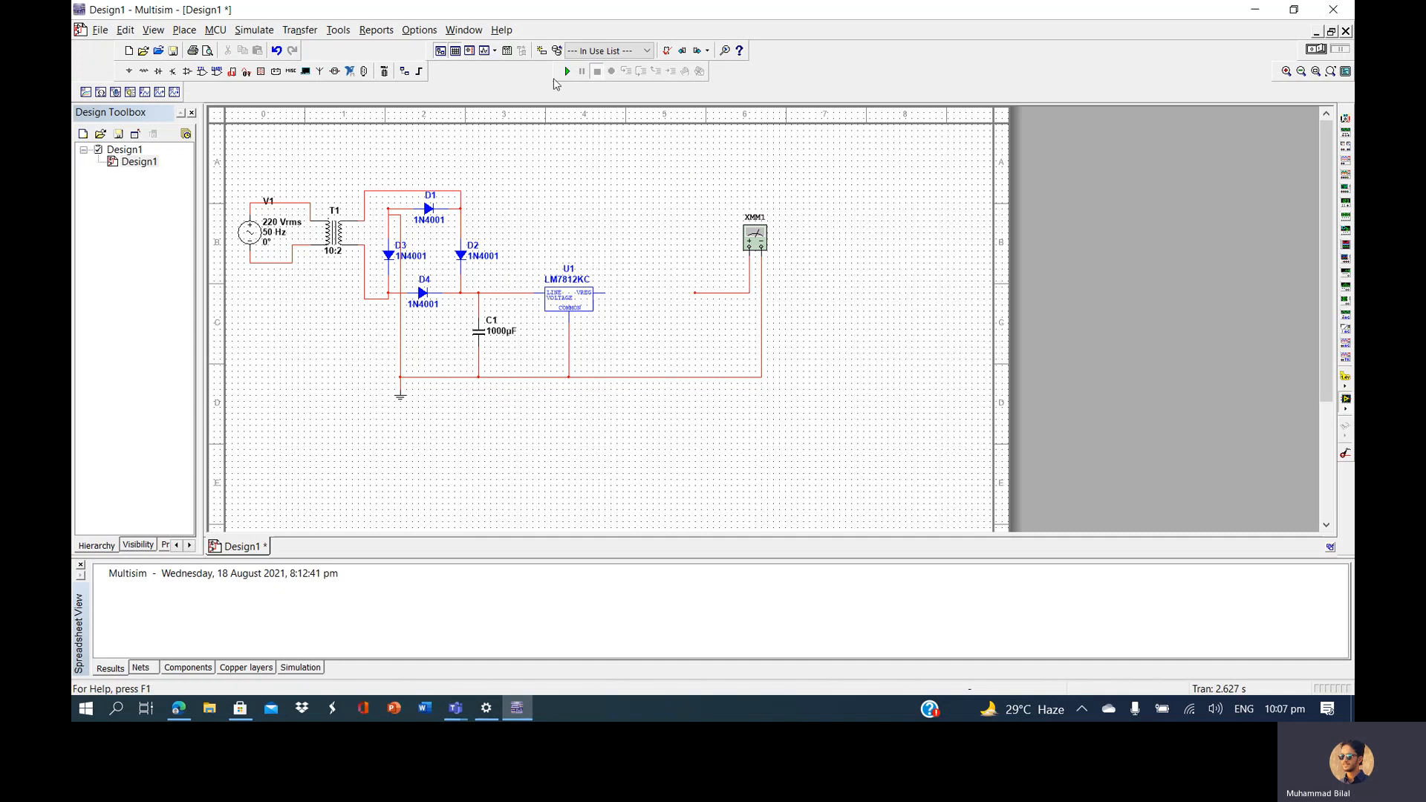
Place a capacitor from the Basic group's CAPACITOR family between the regulator's output and the multimeter lead, and close the component browser
click(182, 30)
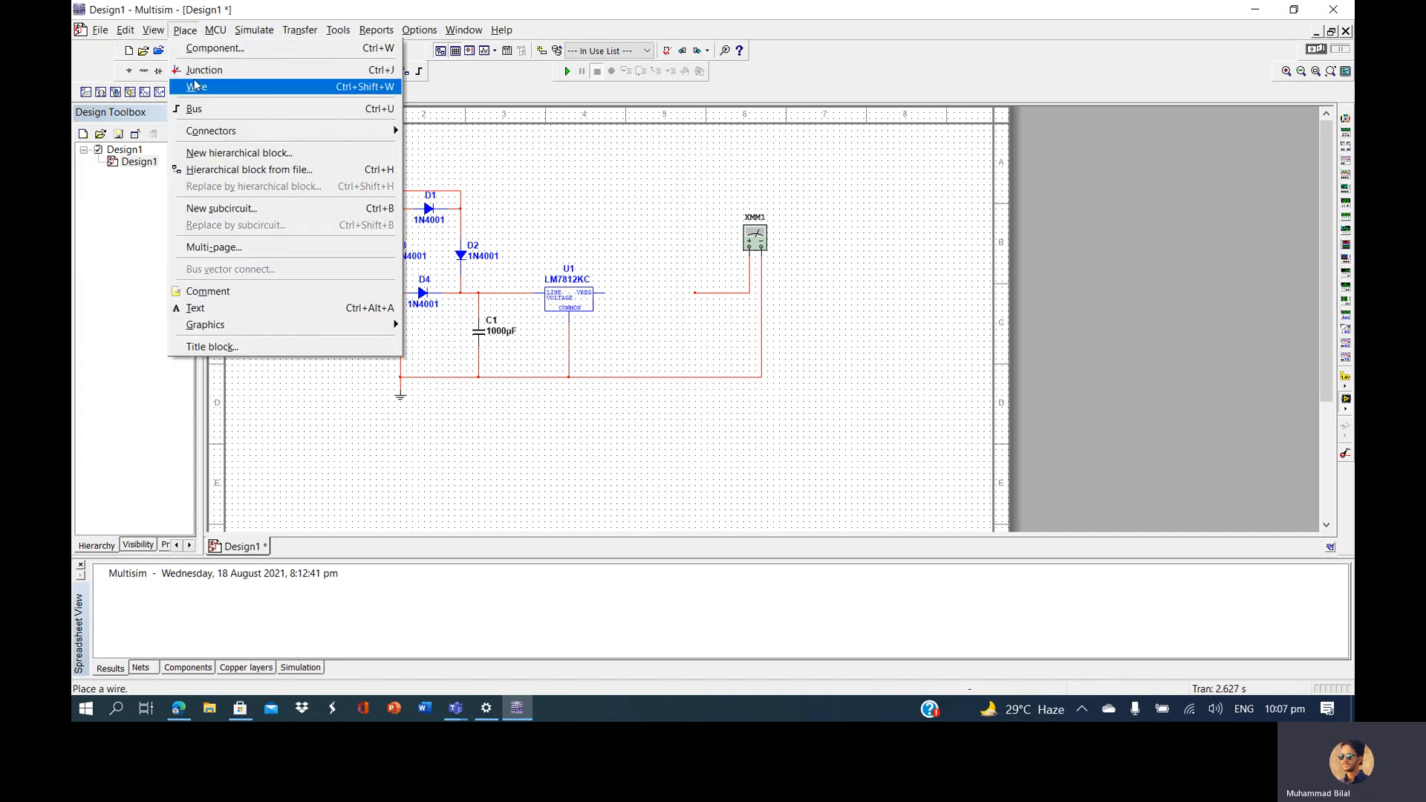
click(211, 49)
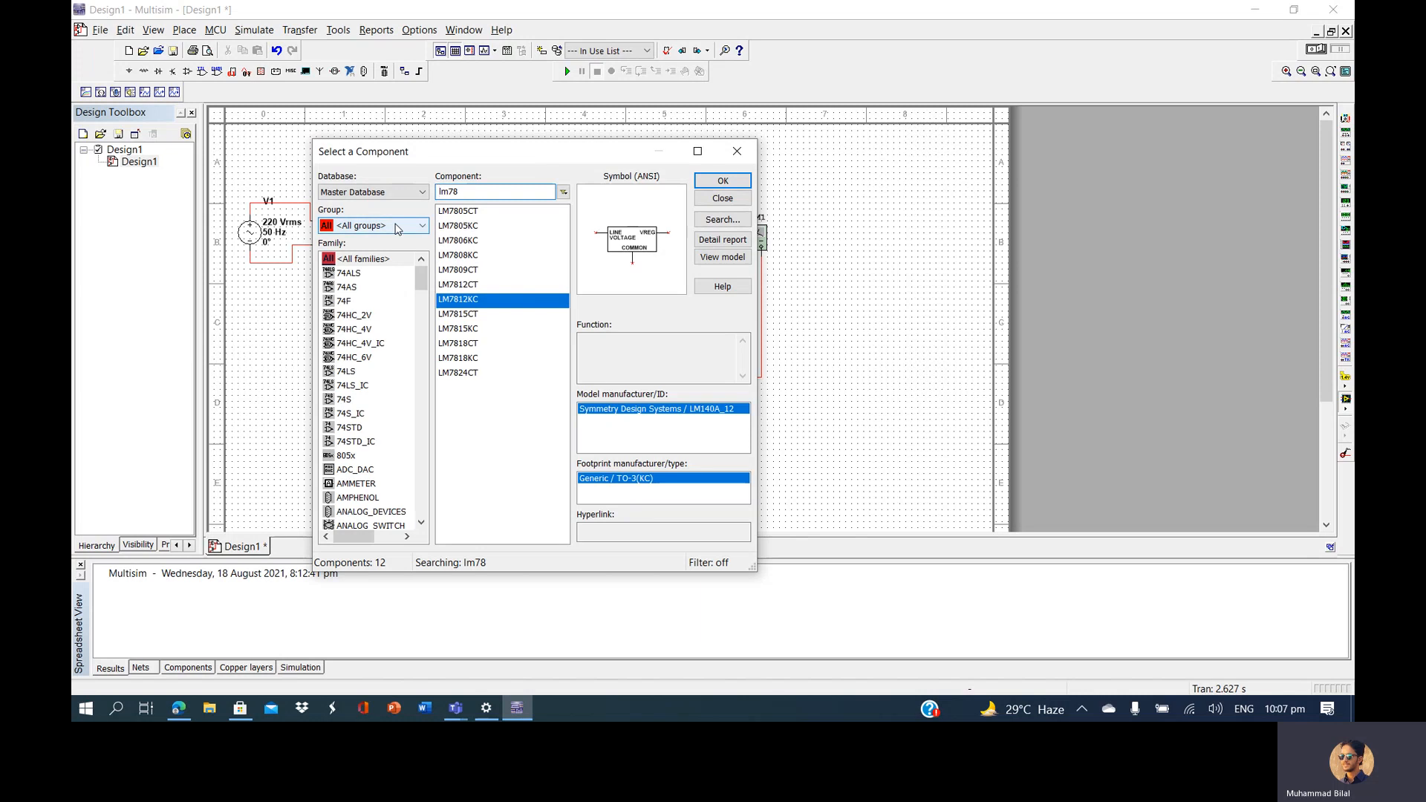
click(396, 228)
click(370, 268)
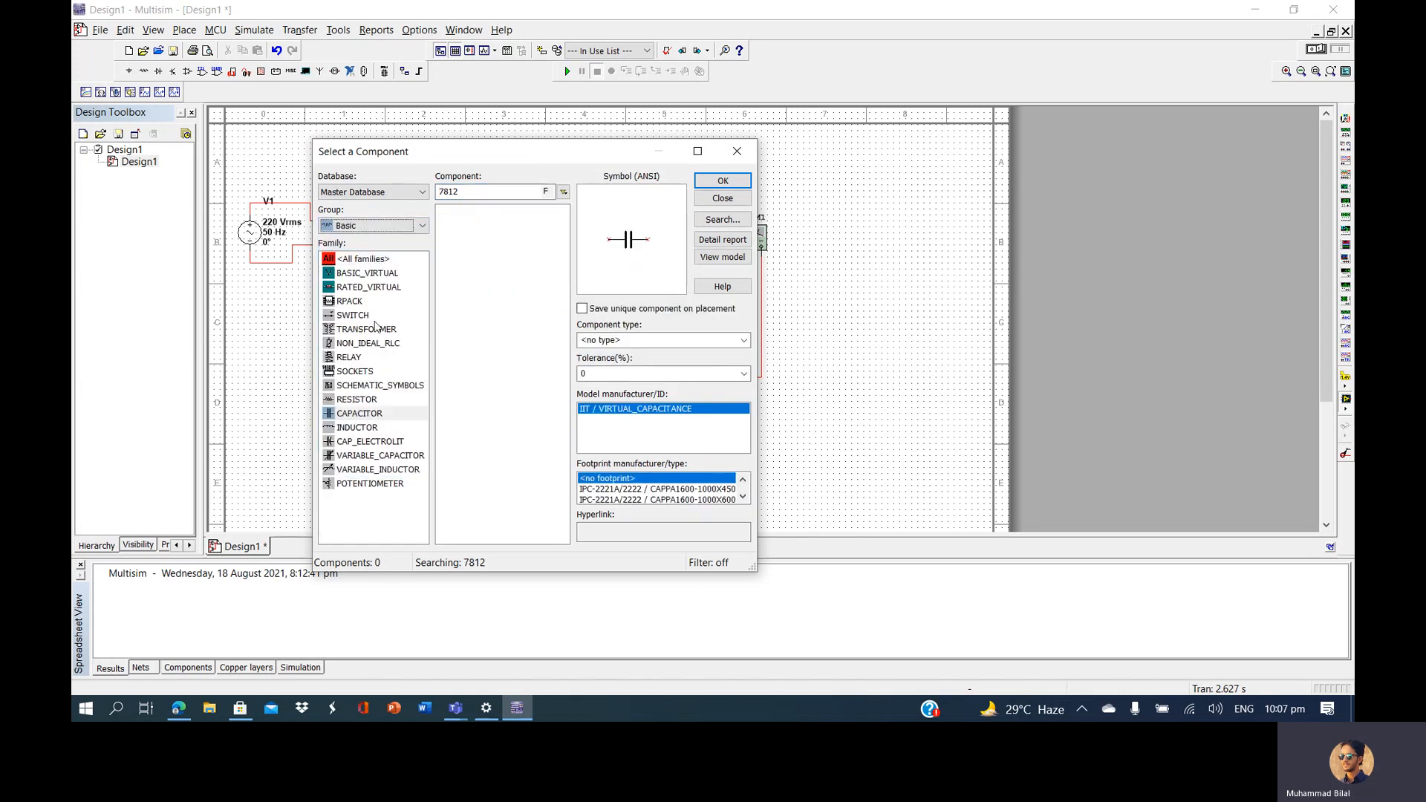
click(363, 414)
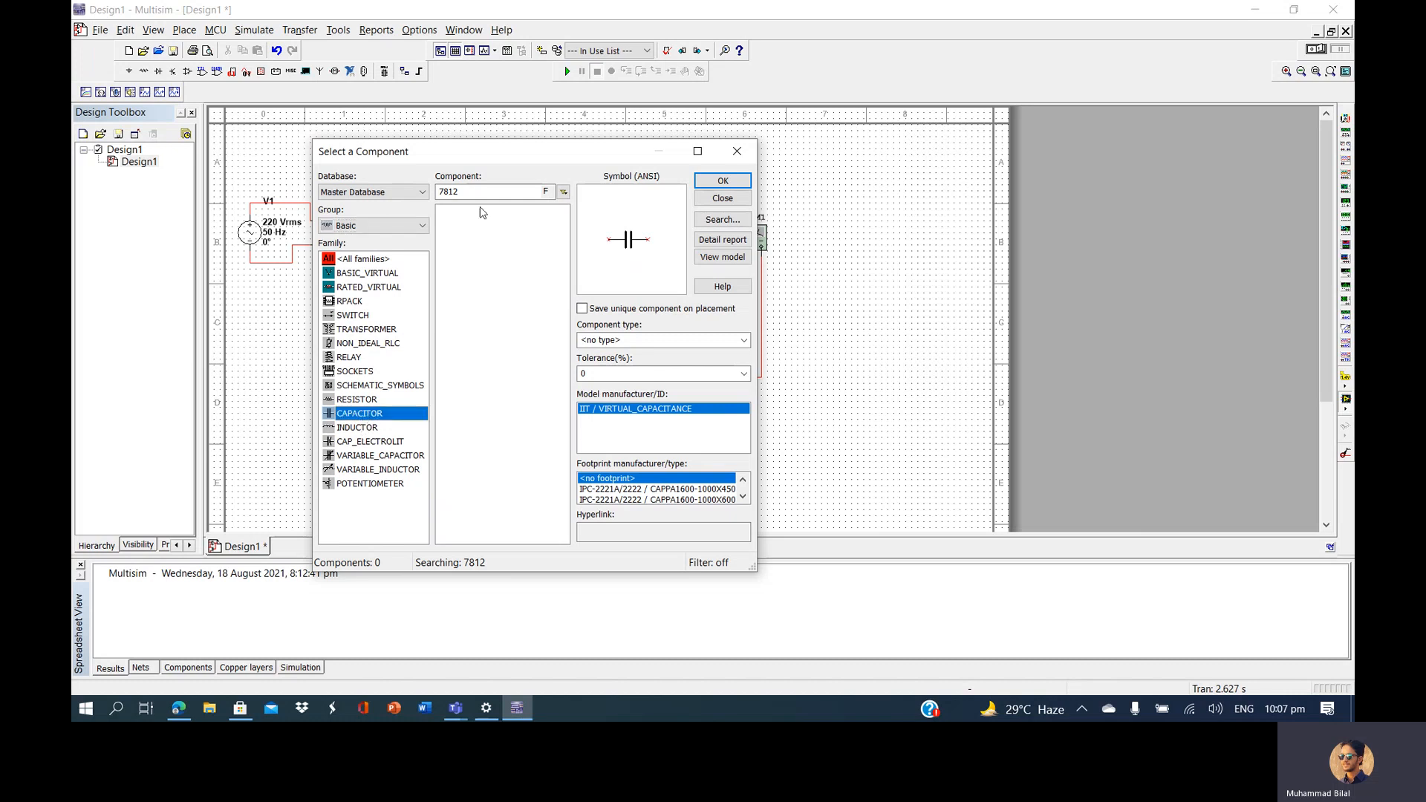
double_click(399, 413)
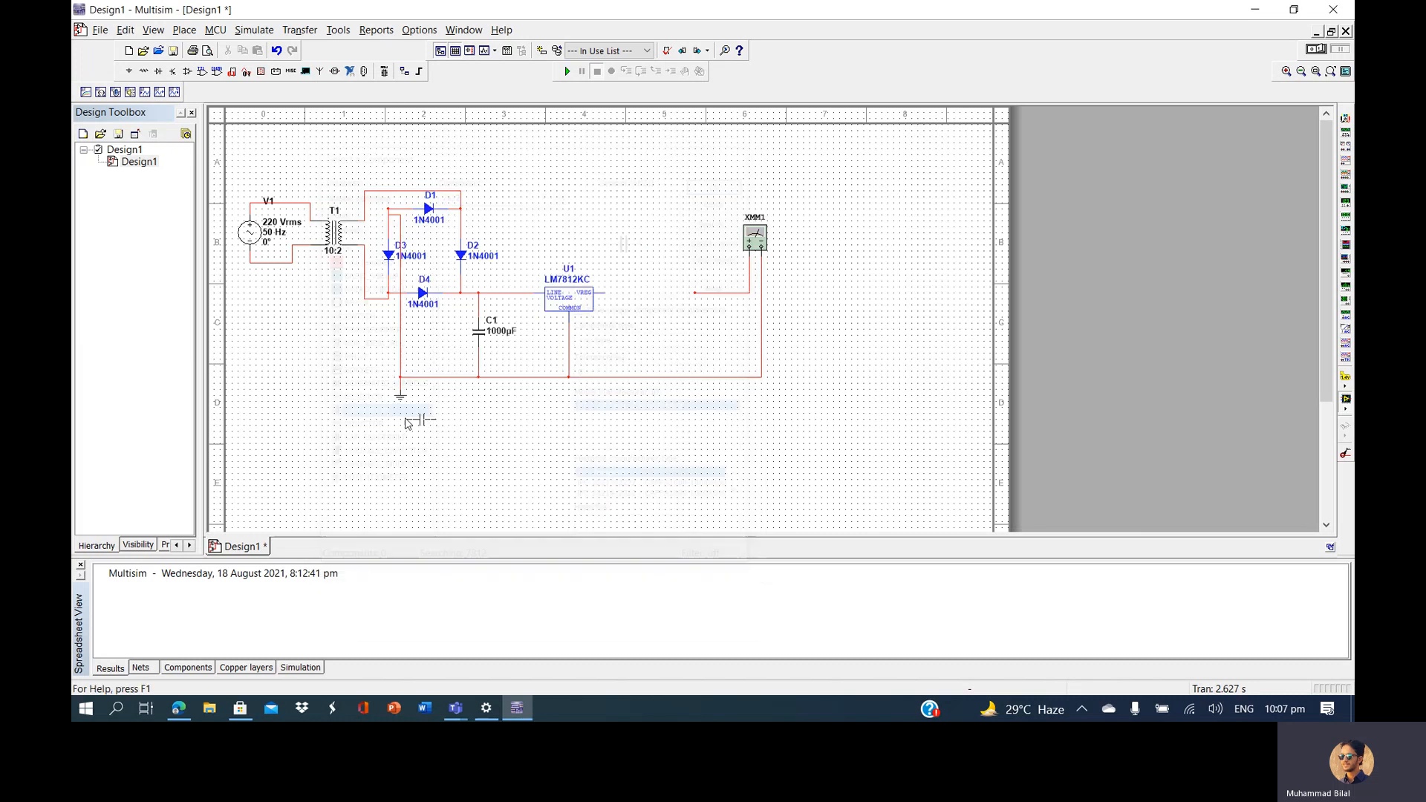
click(635, 293)
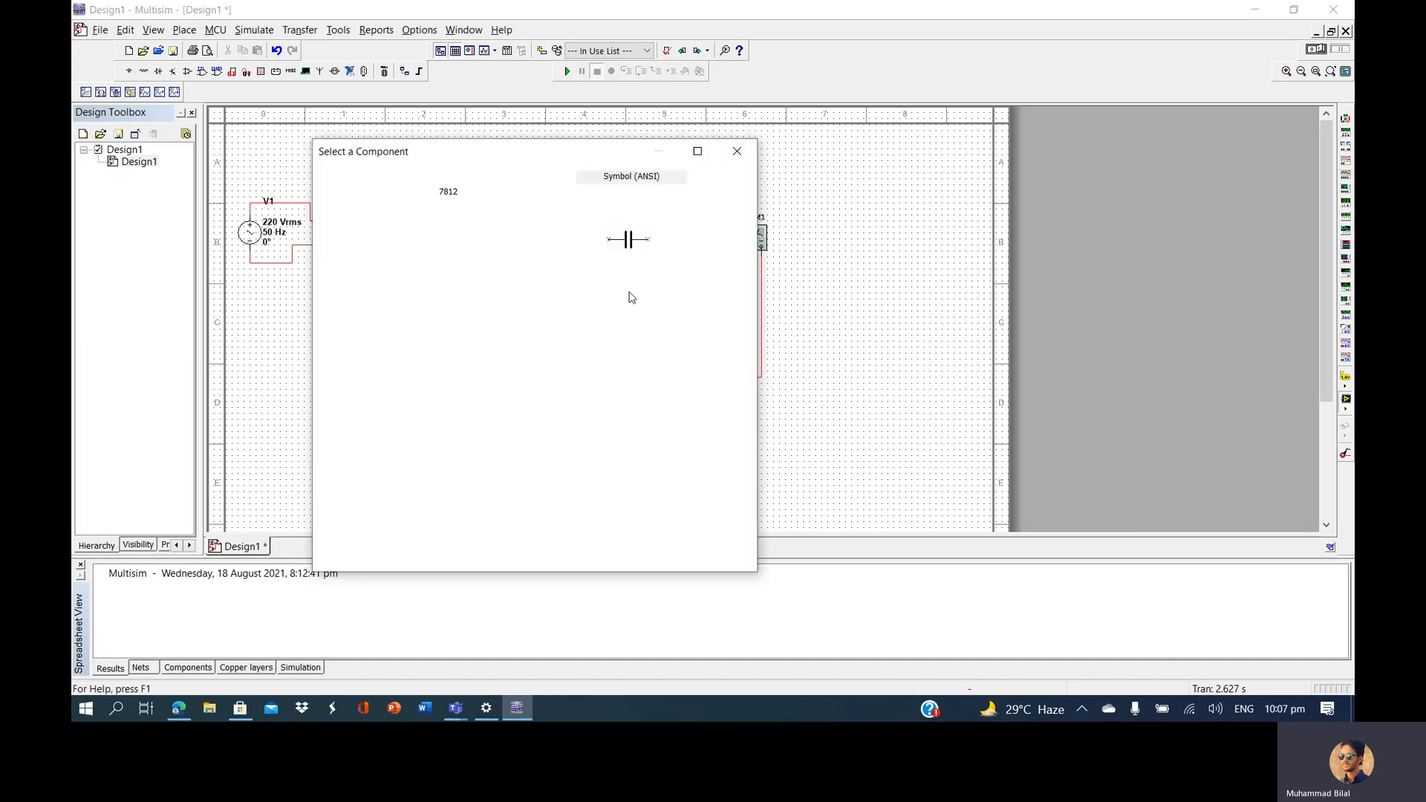
click(742, 153)
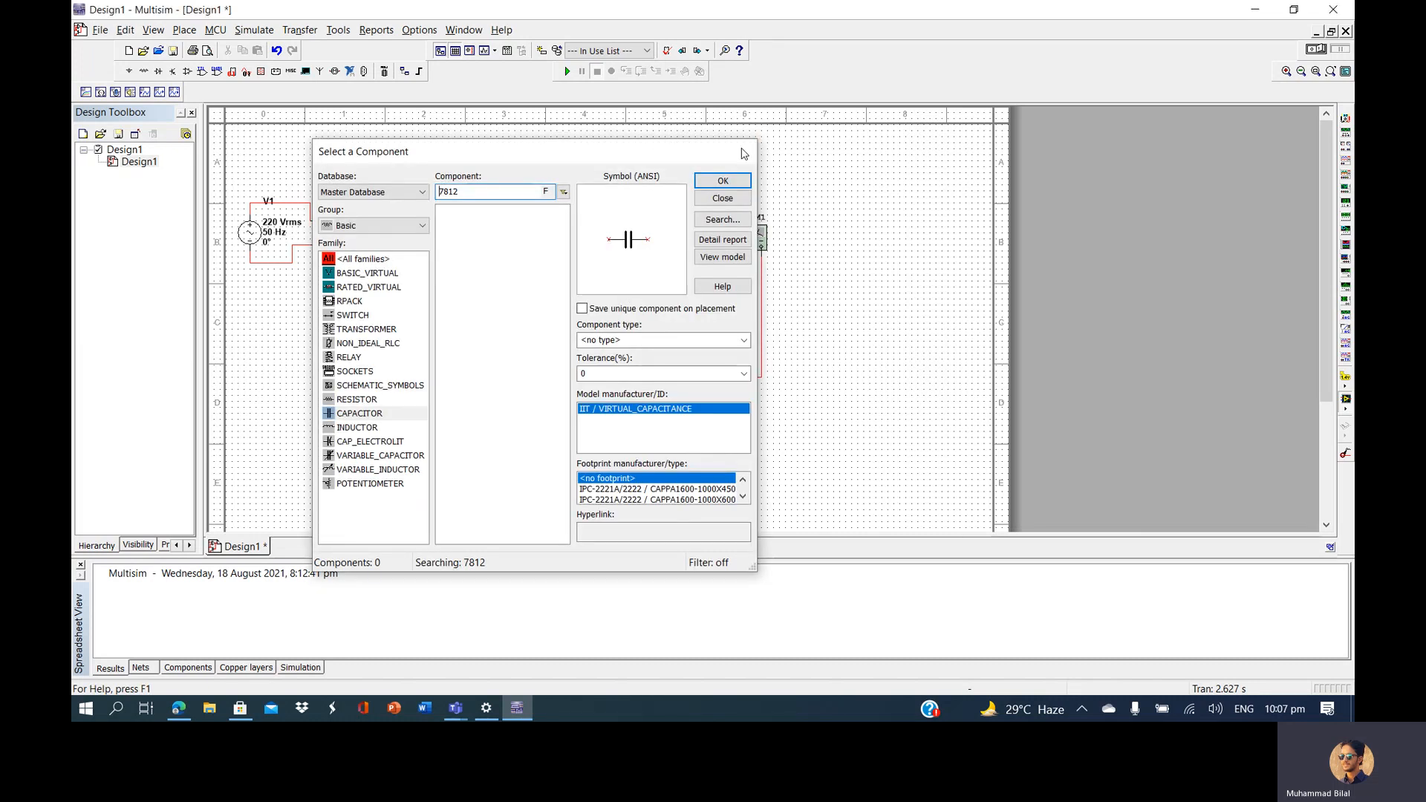
Set the new capacitor's capacitance to 100 µF
double_click(652, 307)
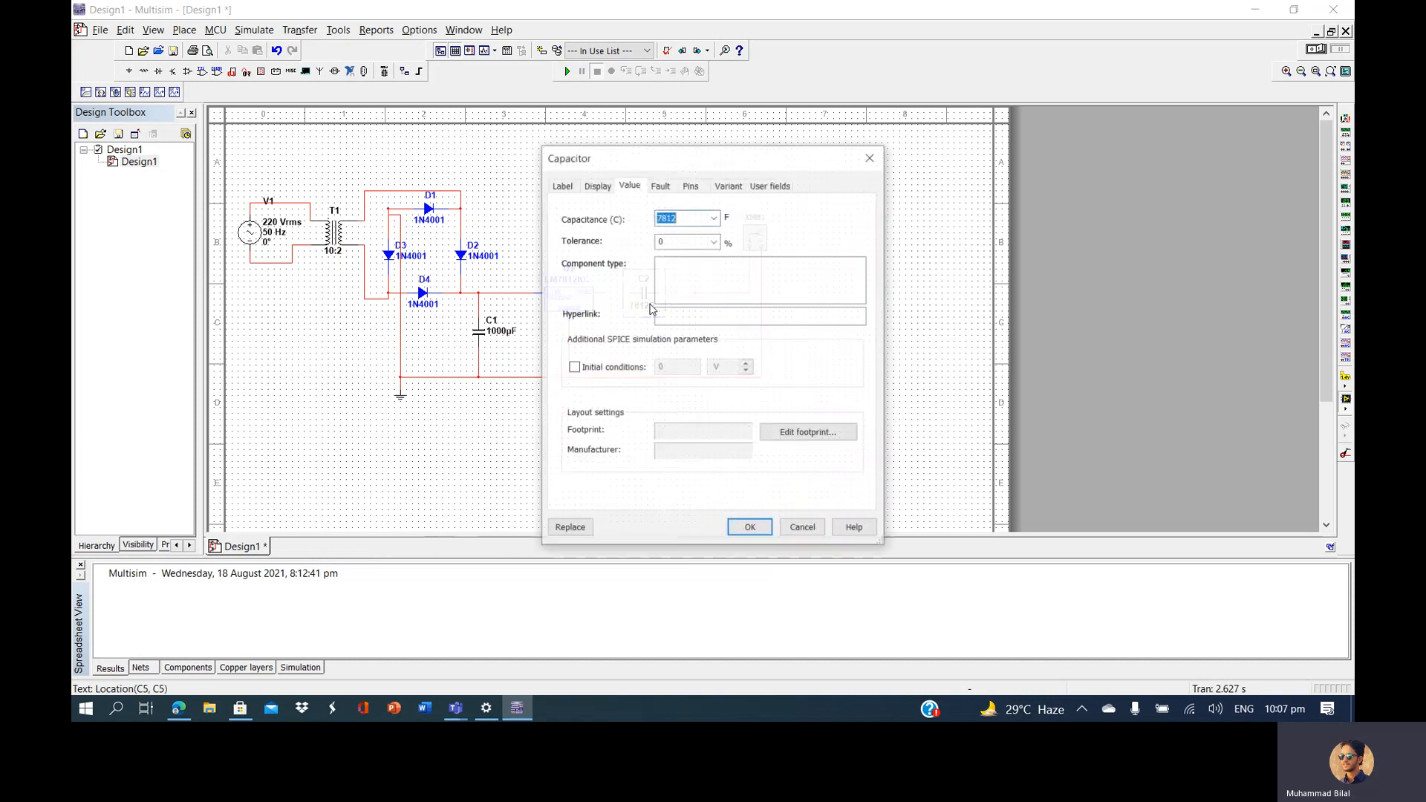
key(BackSpace)
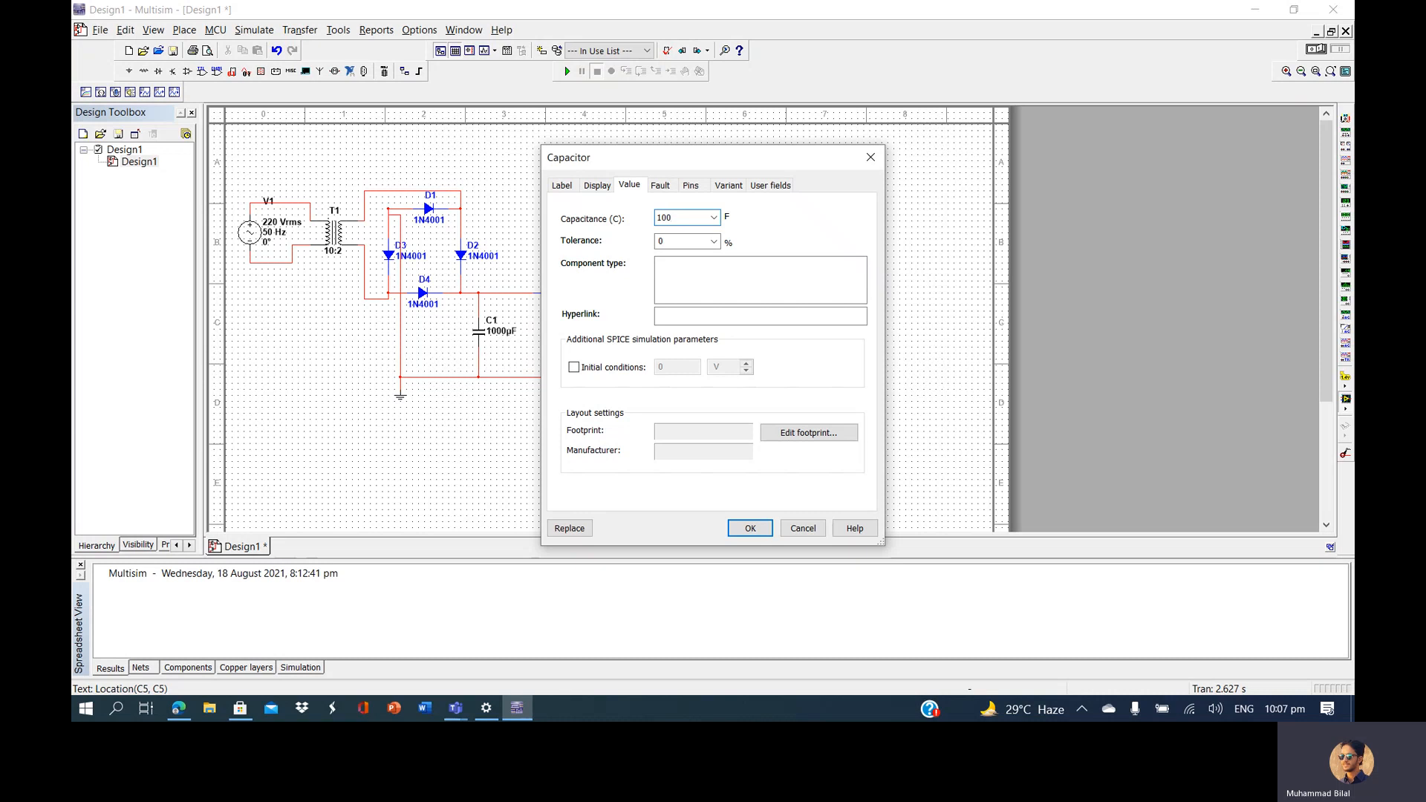
key(Return)
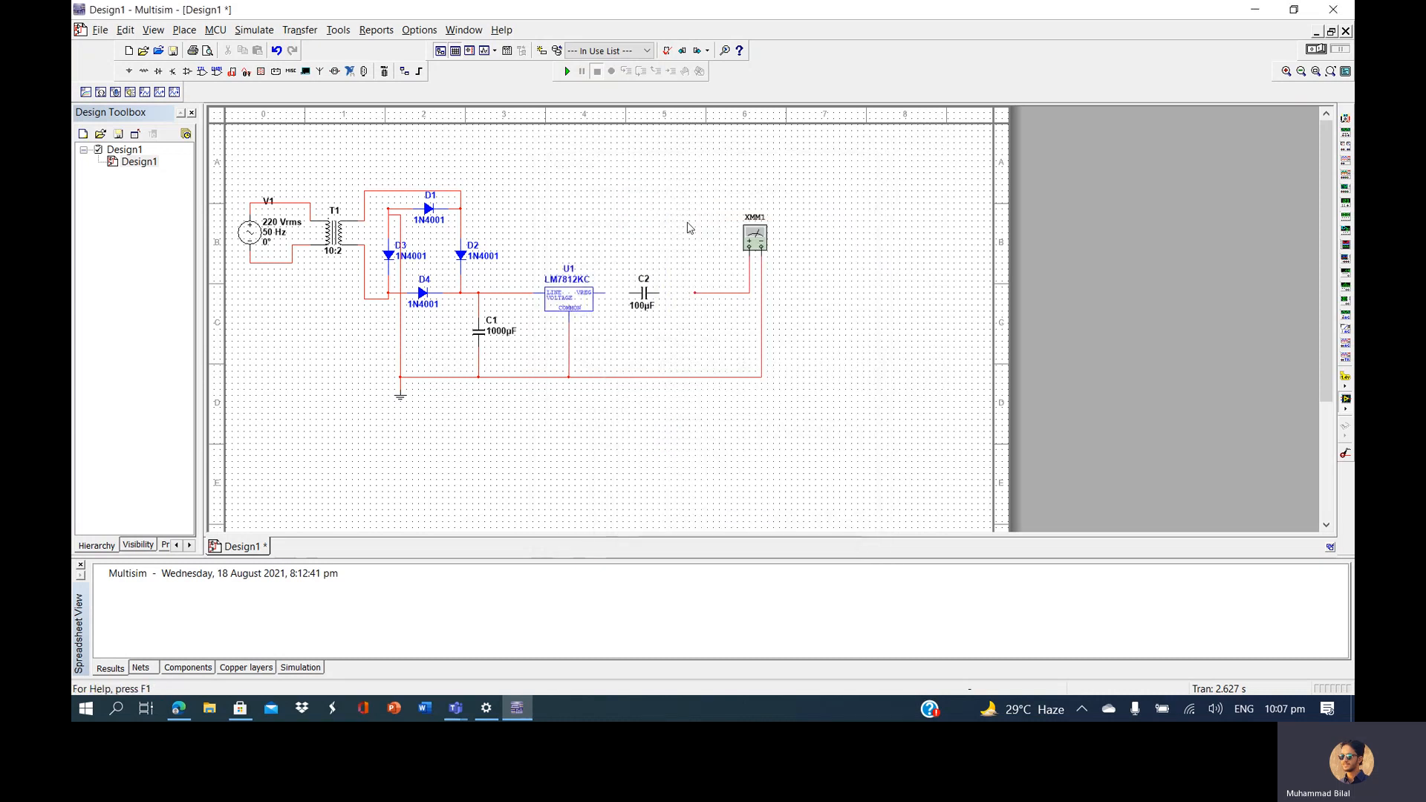
Rotate capacitor C2 to vertical and move it down between the regulator's output line and the ground line
click(648, 293)
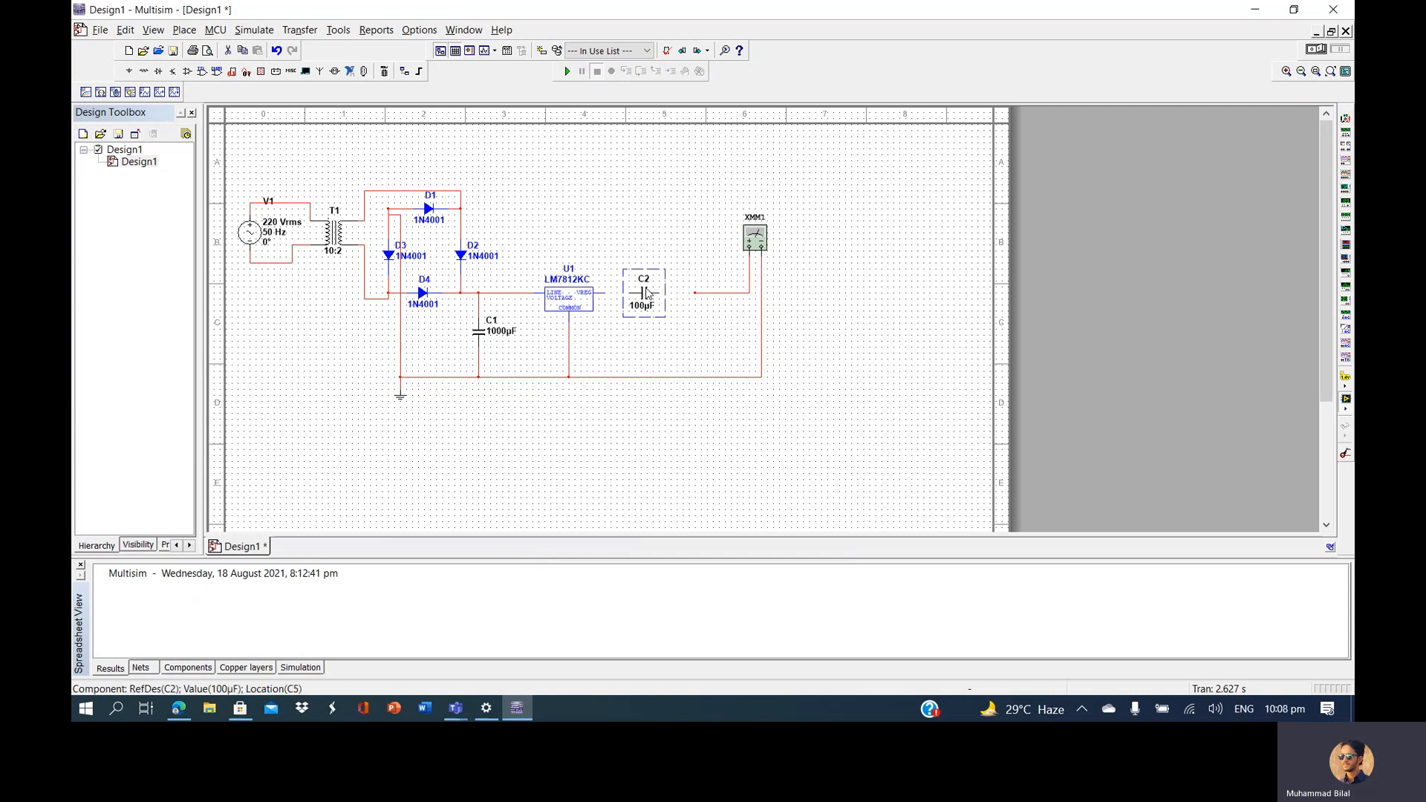
key(ctrl+r)
key(Down)
key(Down)
click(669, 260)
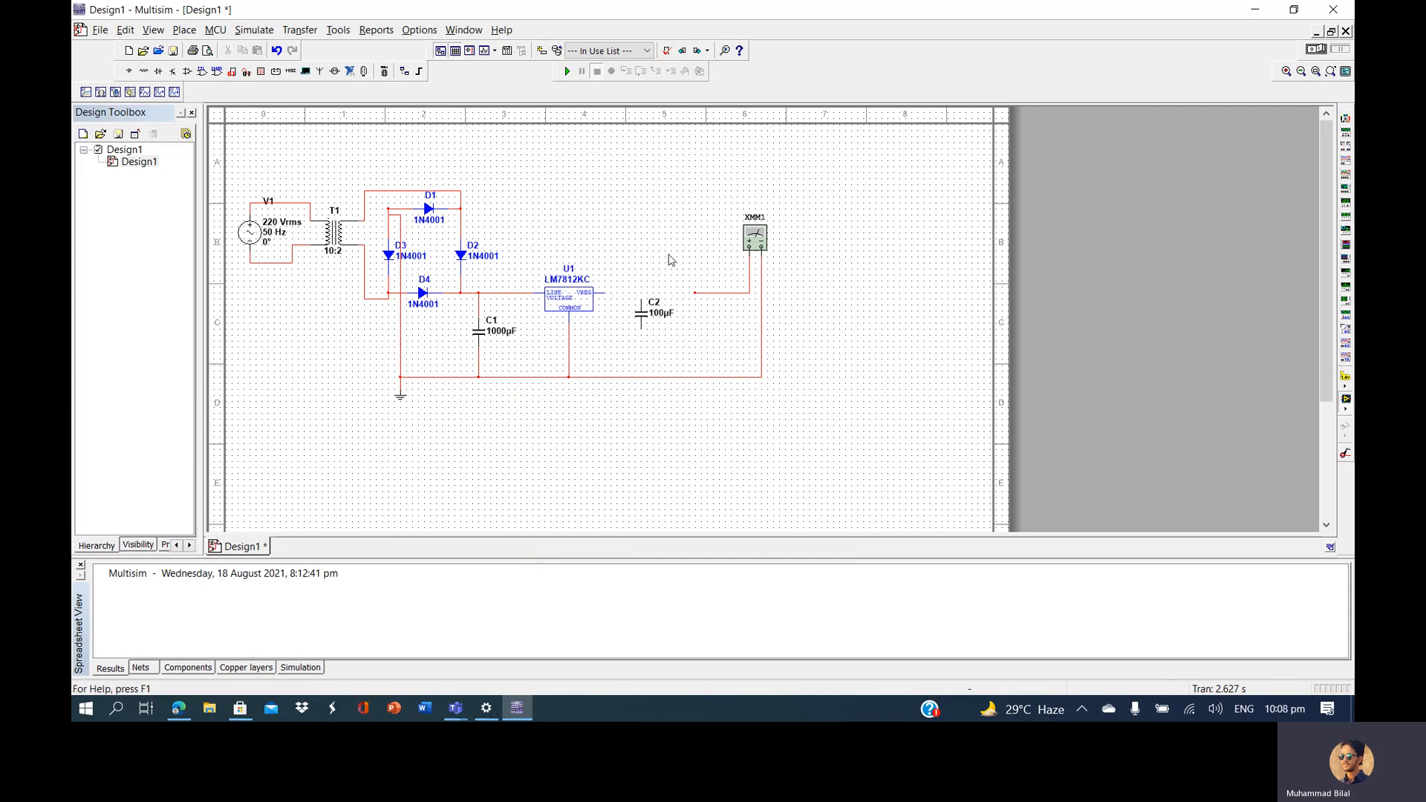
drag(643, 318, 643, 329)
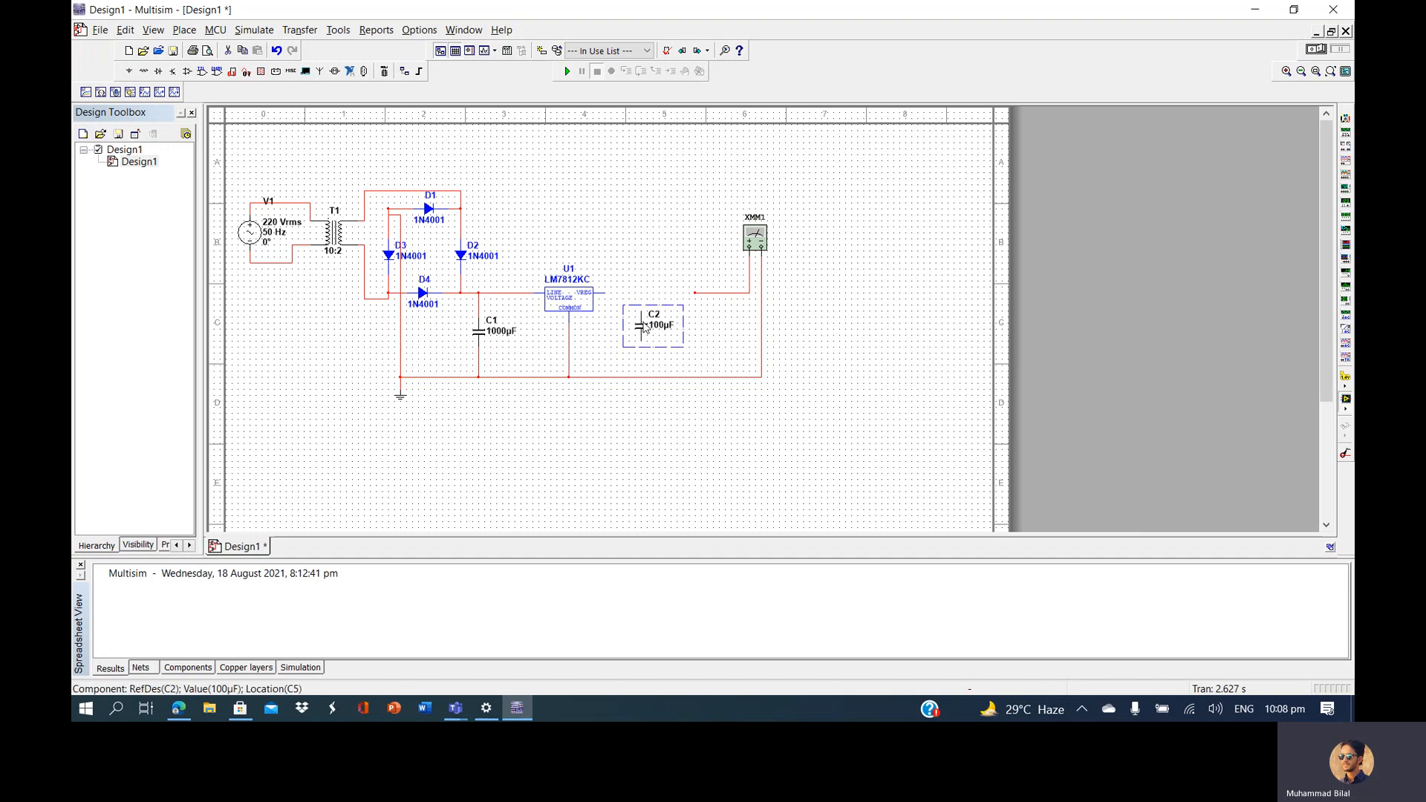
click(684, 257)
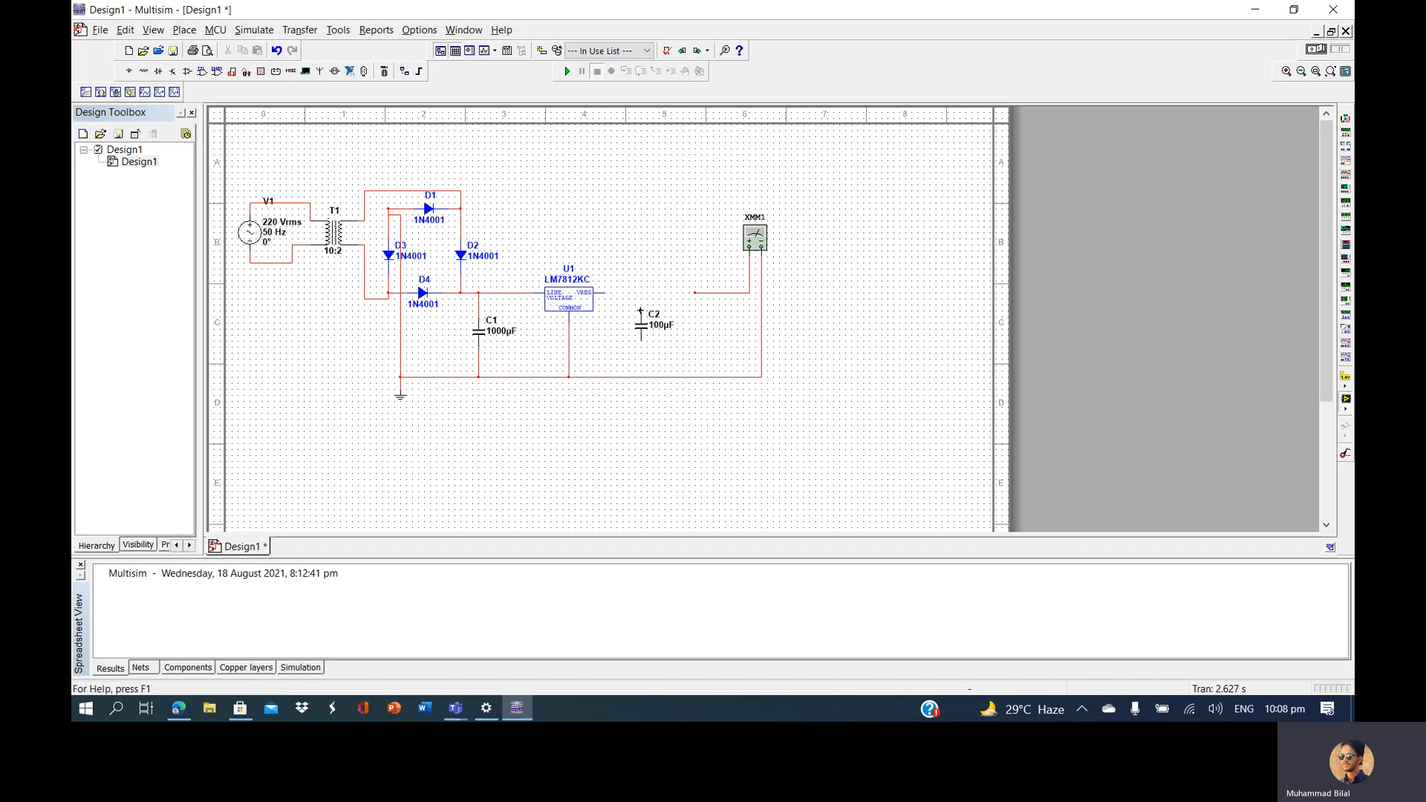
Wire C2 between the regulator's VREG pin and the ground line, and join the multimeter's positive lead to the output
click(640, 309)
click(607, 293)
click(640, 343)
click(641, 376)
click(641, 292)
Run the simulation, decline the Convergence Assistant, read the output voltage on the multimeter, and close its window
click(569, 72)
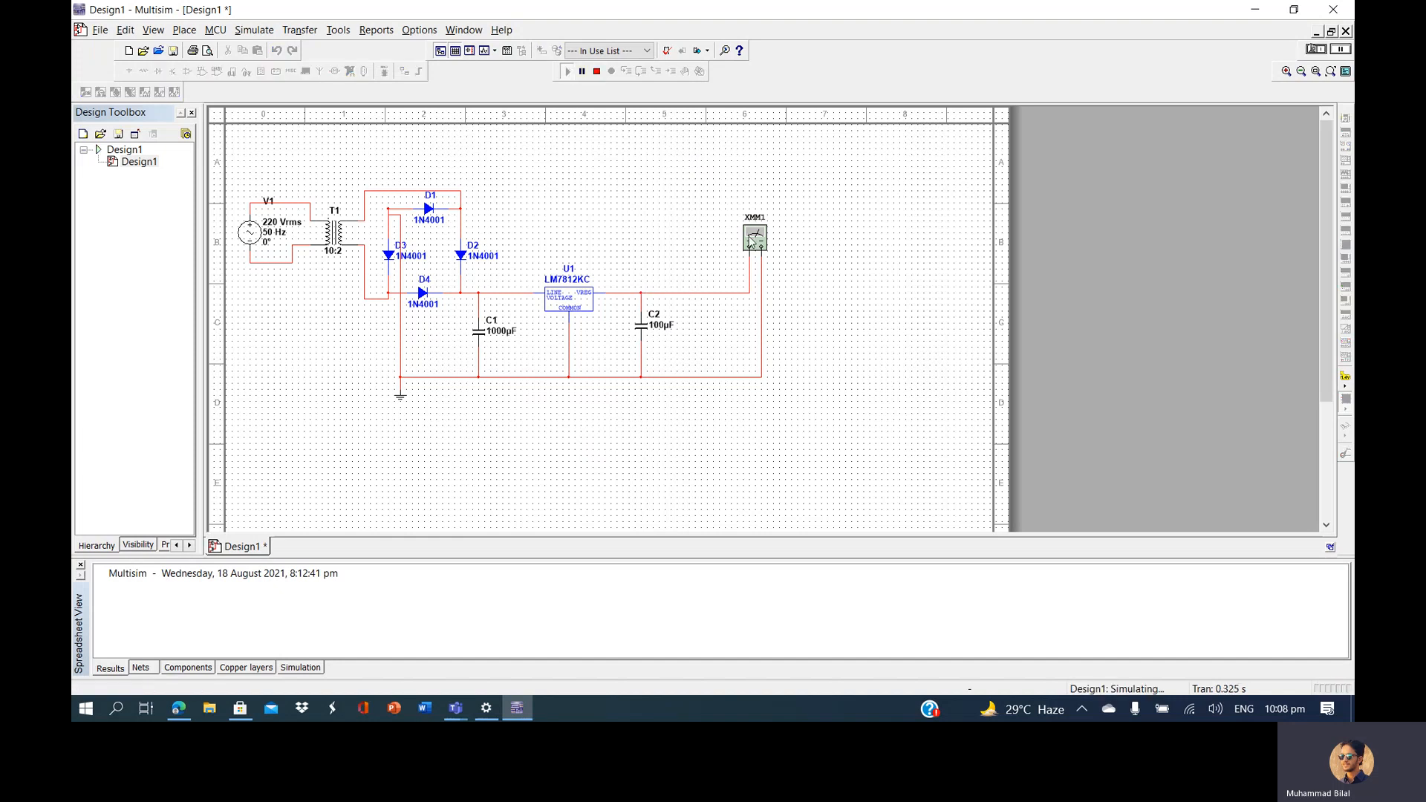
double_click(754, 238)
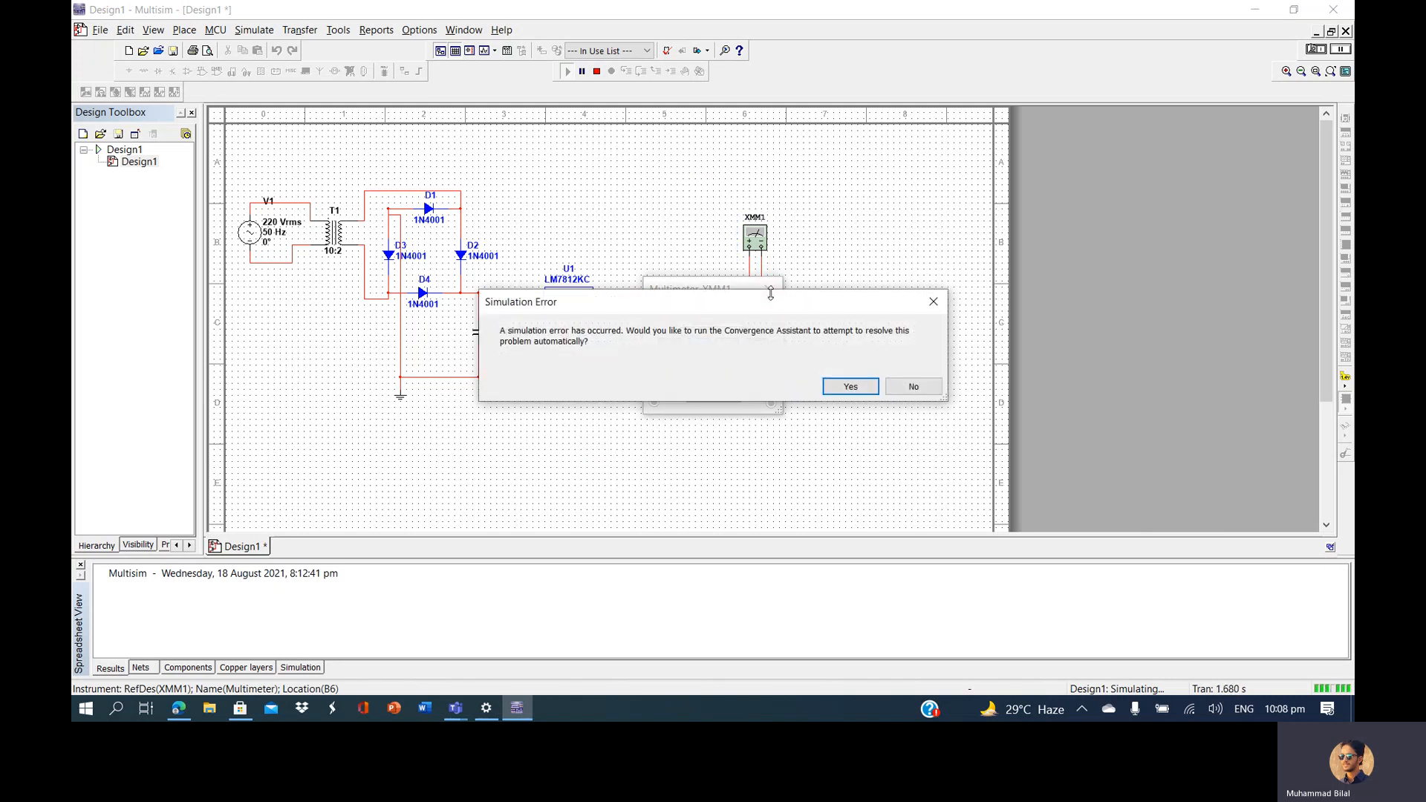
click(906, 388)
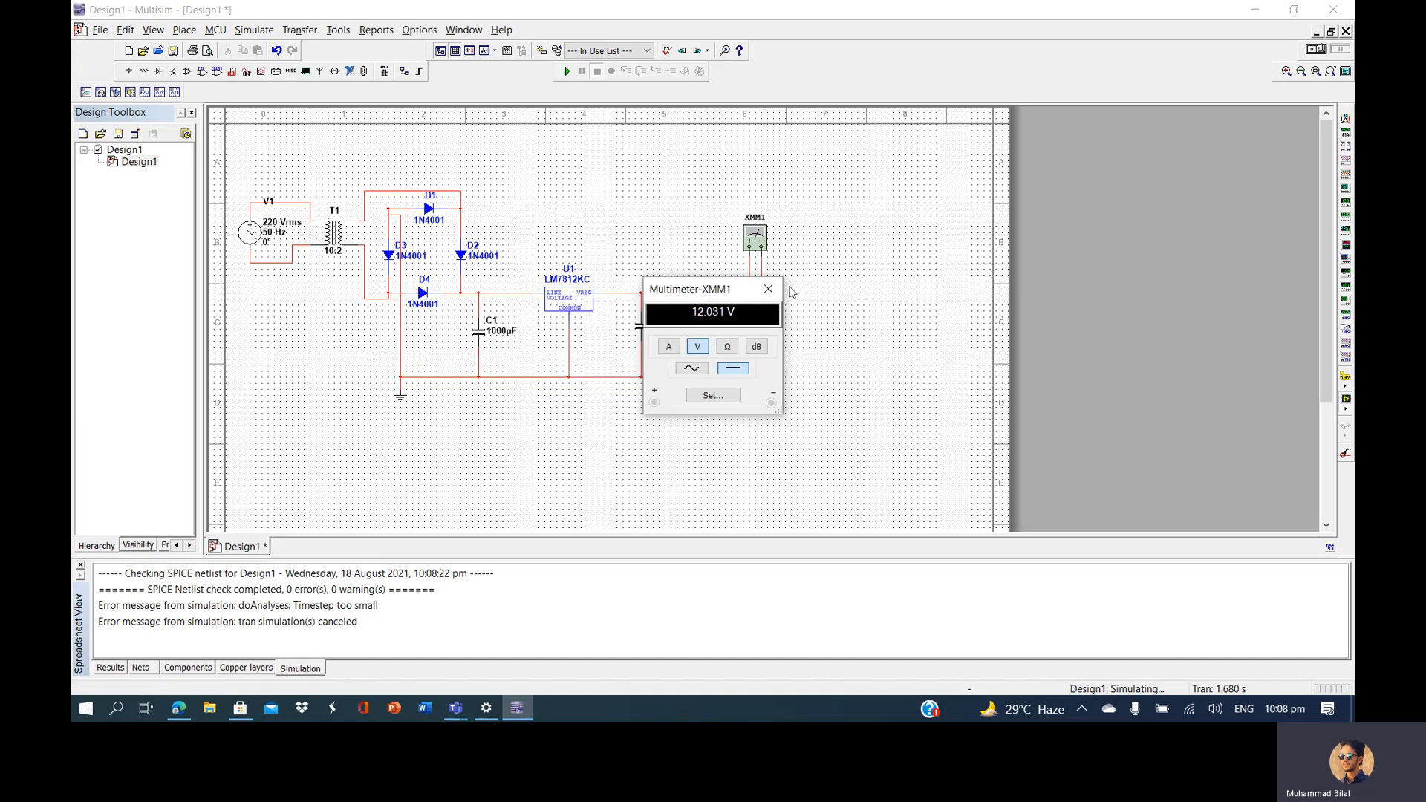
click(775, 294)
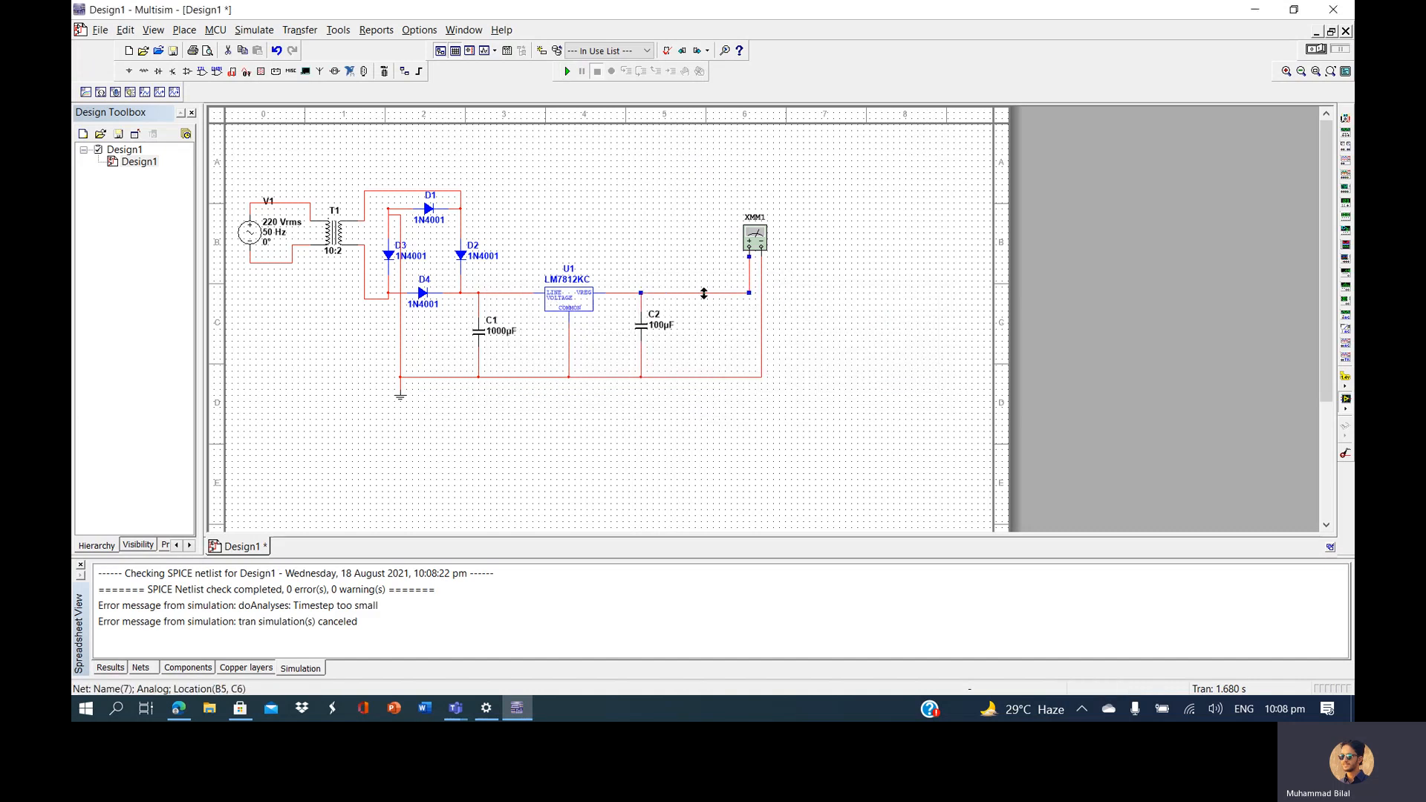
Delete both multimeter wires and the multimeter XMM1
key(Delete)
click(709, 377)
key(Delete)
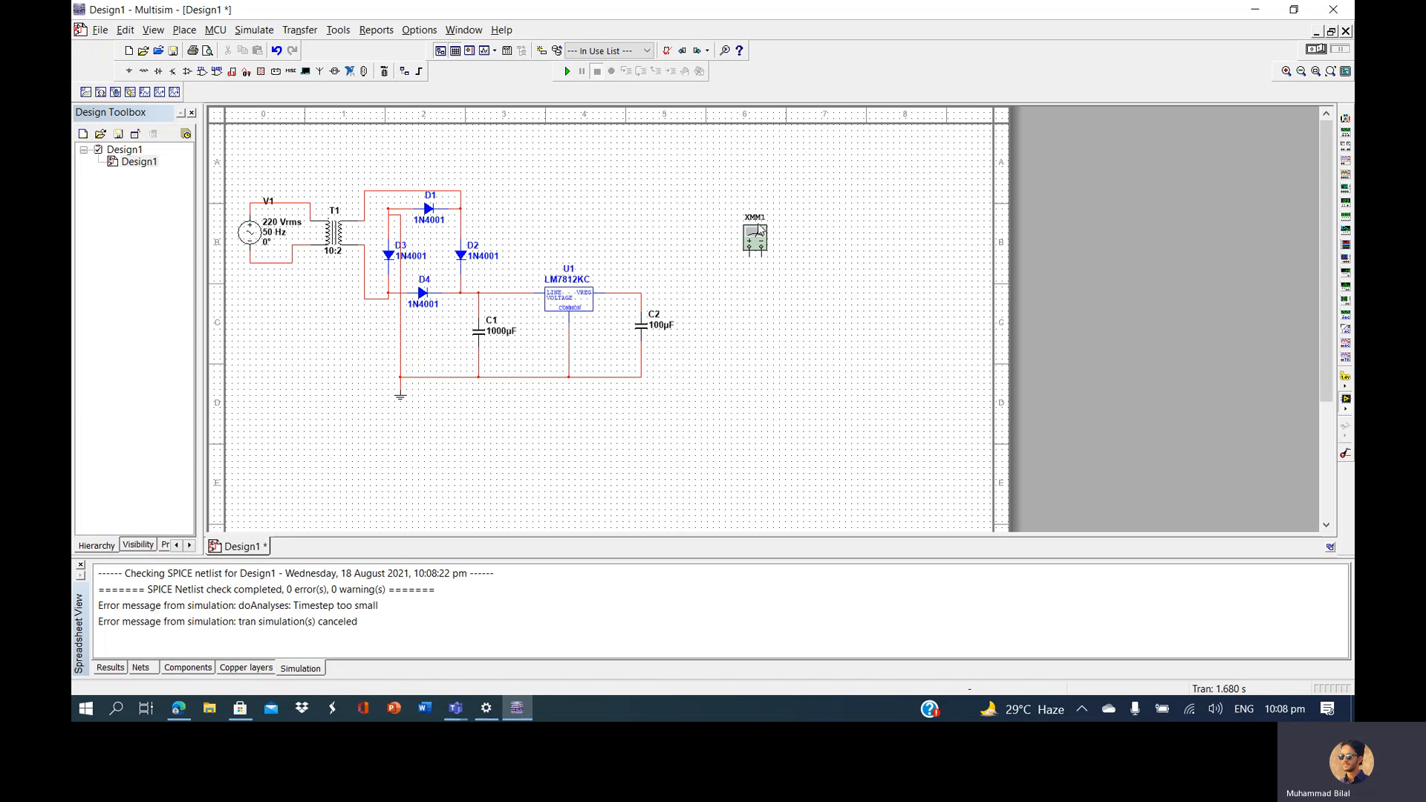
click(759, 231)
key(Delete)
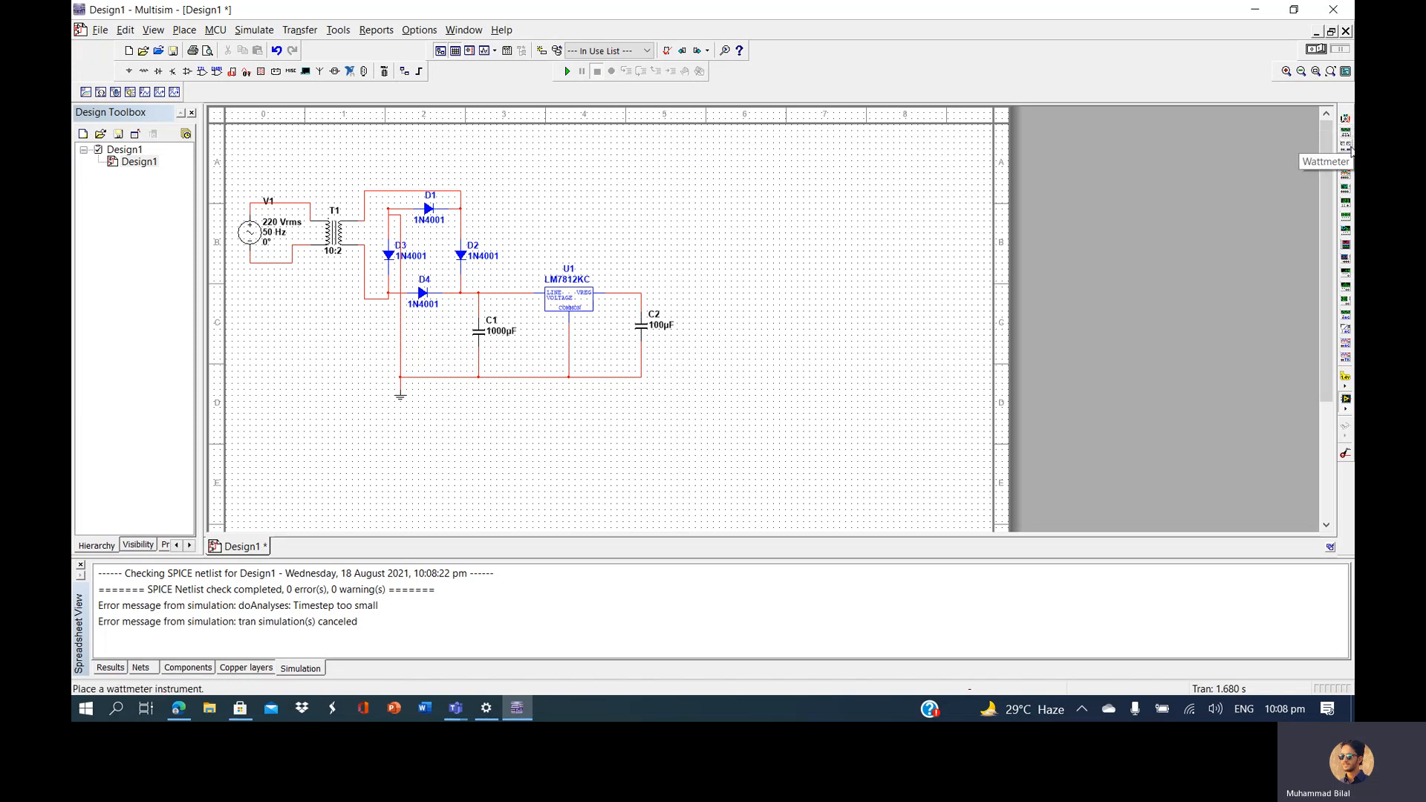
Place an oscilloscope at the sheet's upper right and wire its channel A across C2, positive to the regulator output and negative to ground
click(1346, 159)
click(875, 187)
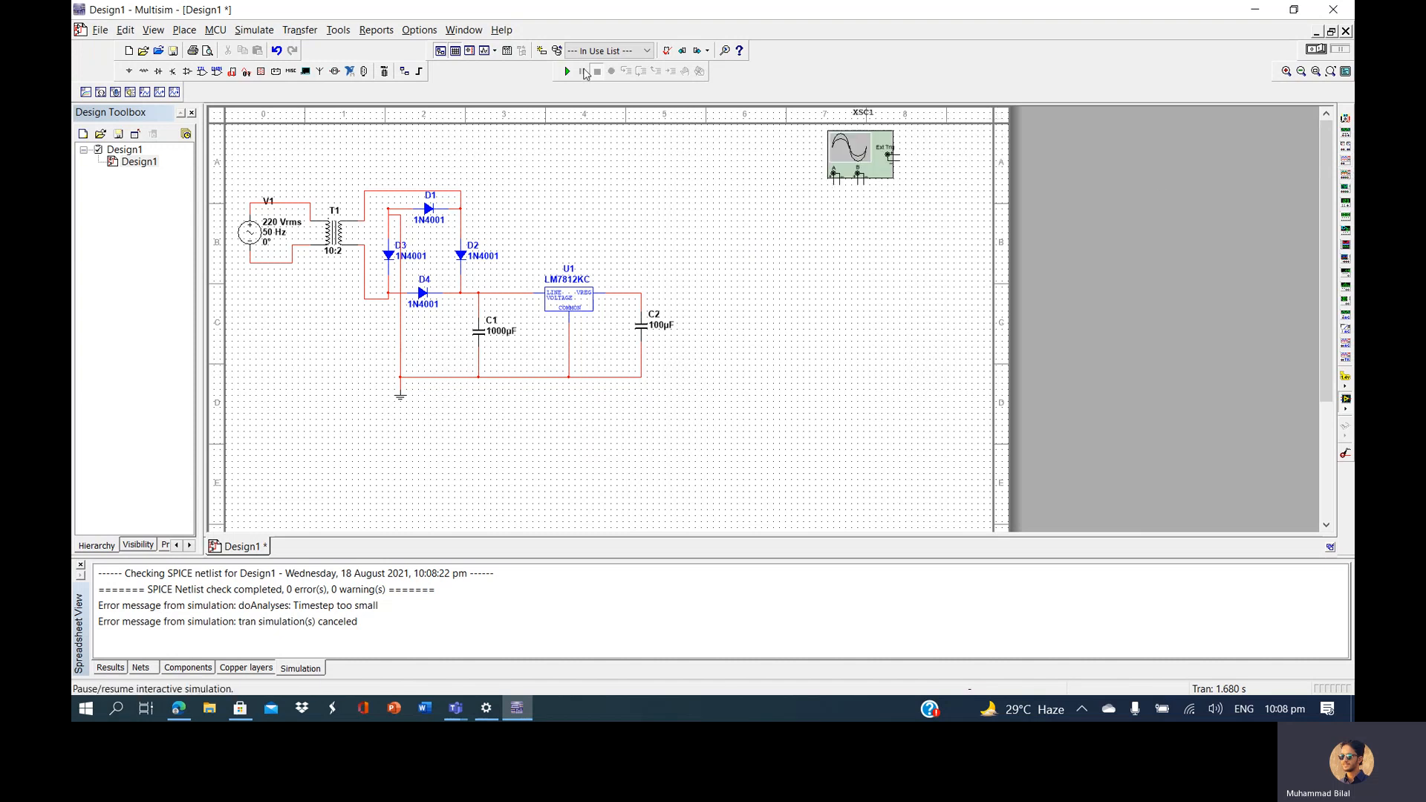
click(833, 177)
click(642, 293)
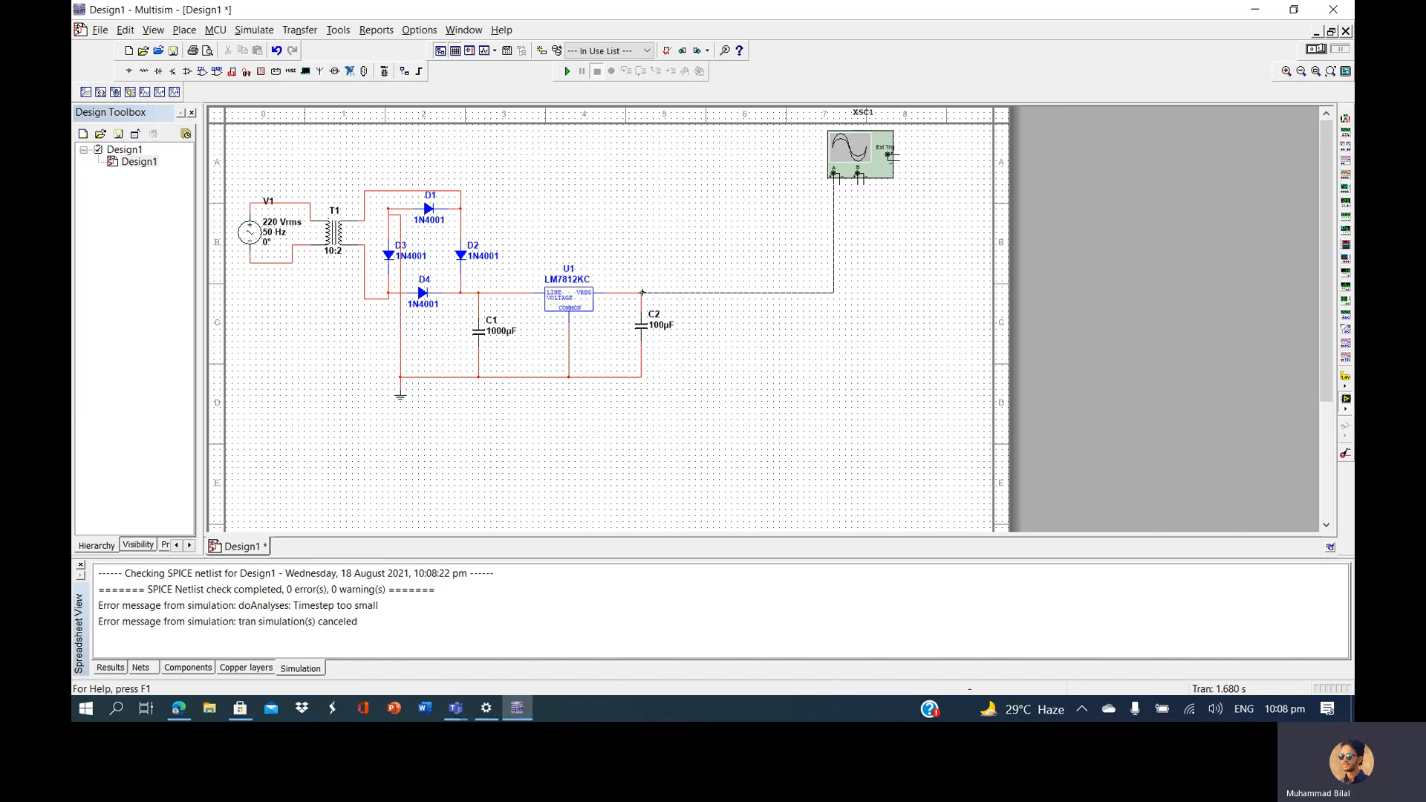
click(838, 179)
click(640, 376)
Run the simulation, examine the regulator's output on the oscilloscope with Channel A scaled to 10 V/Div, and close its window
click(567, 72)
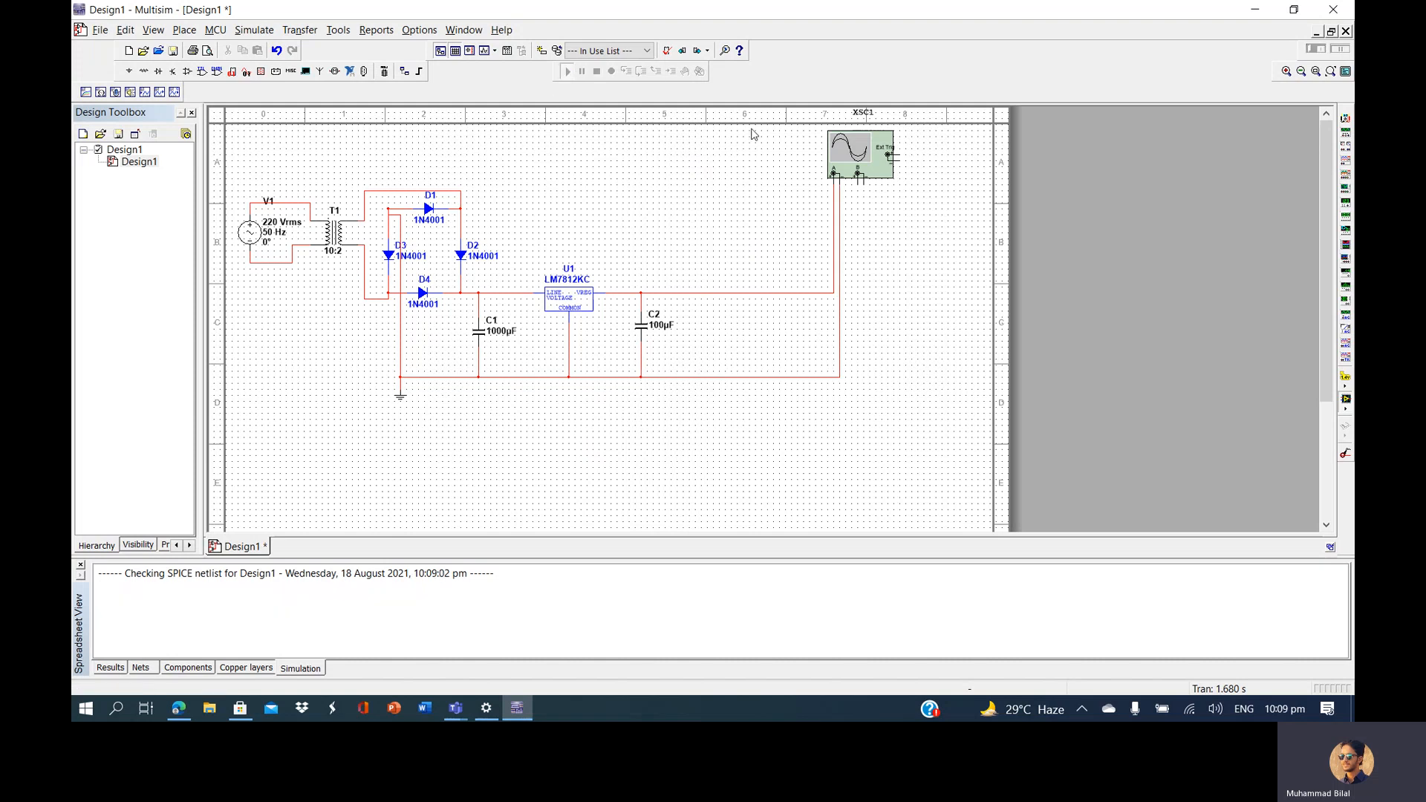
double_click(850, 165)
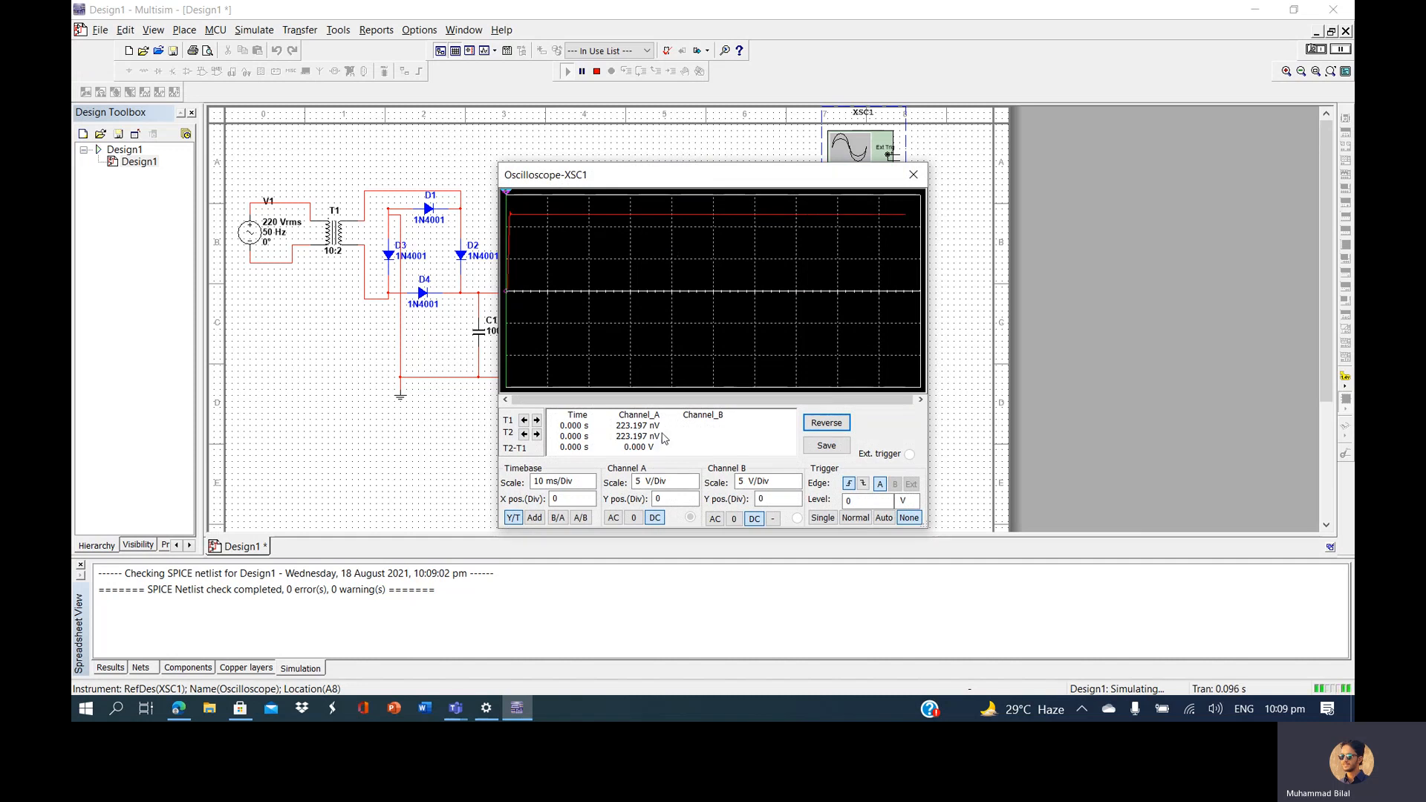
click(696, 483)
click(690, 487)
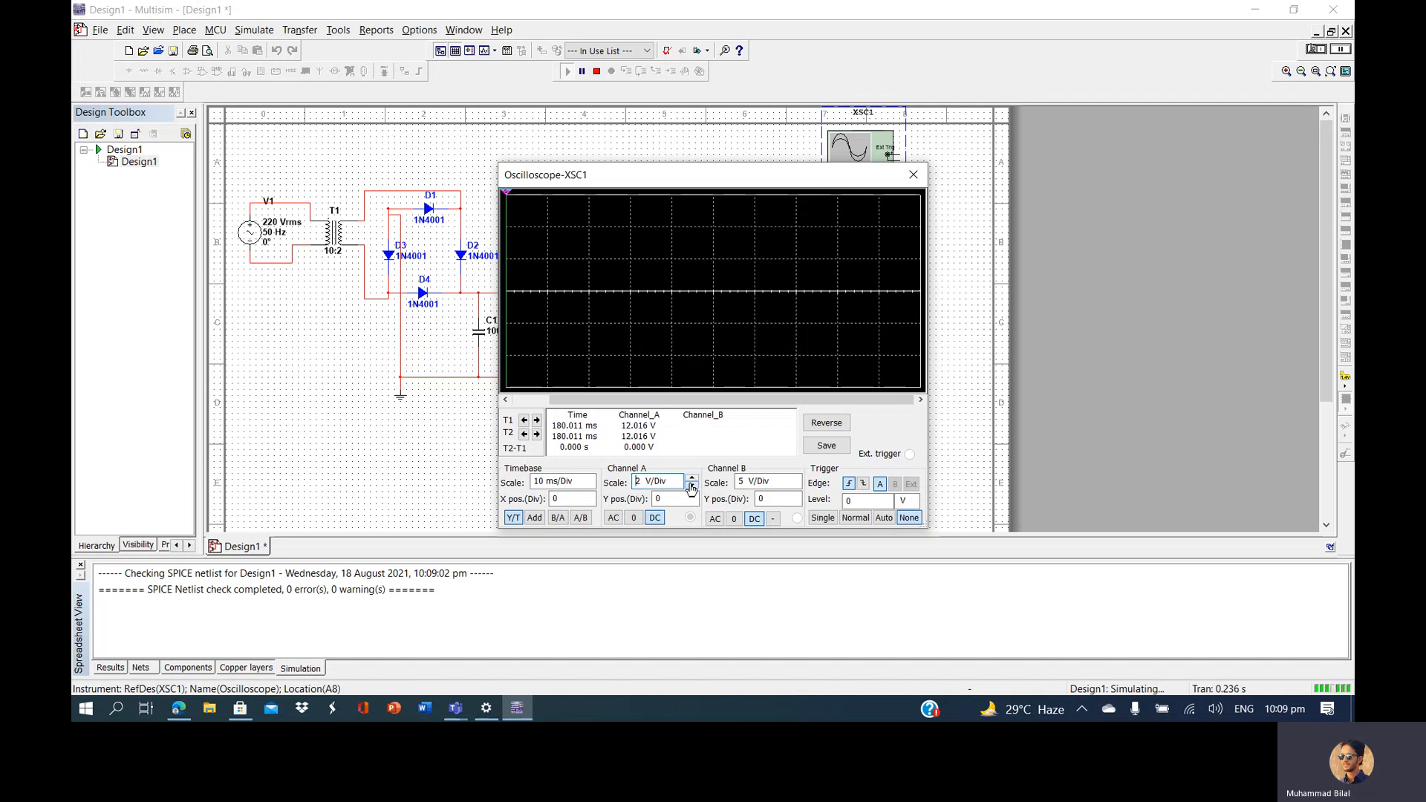
click(691, 479)
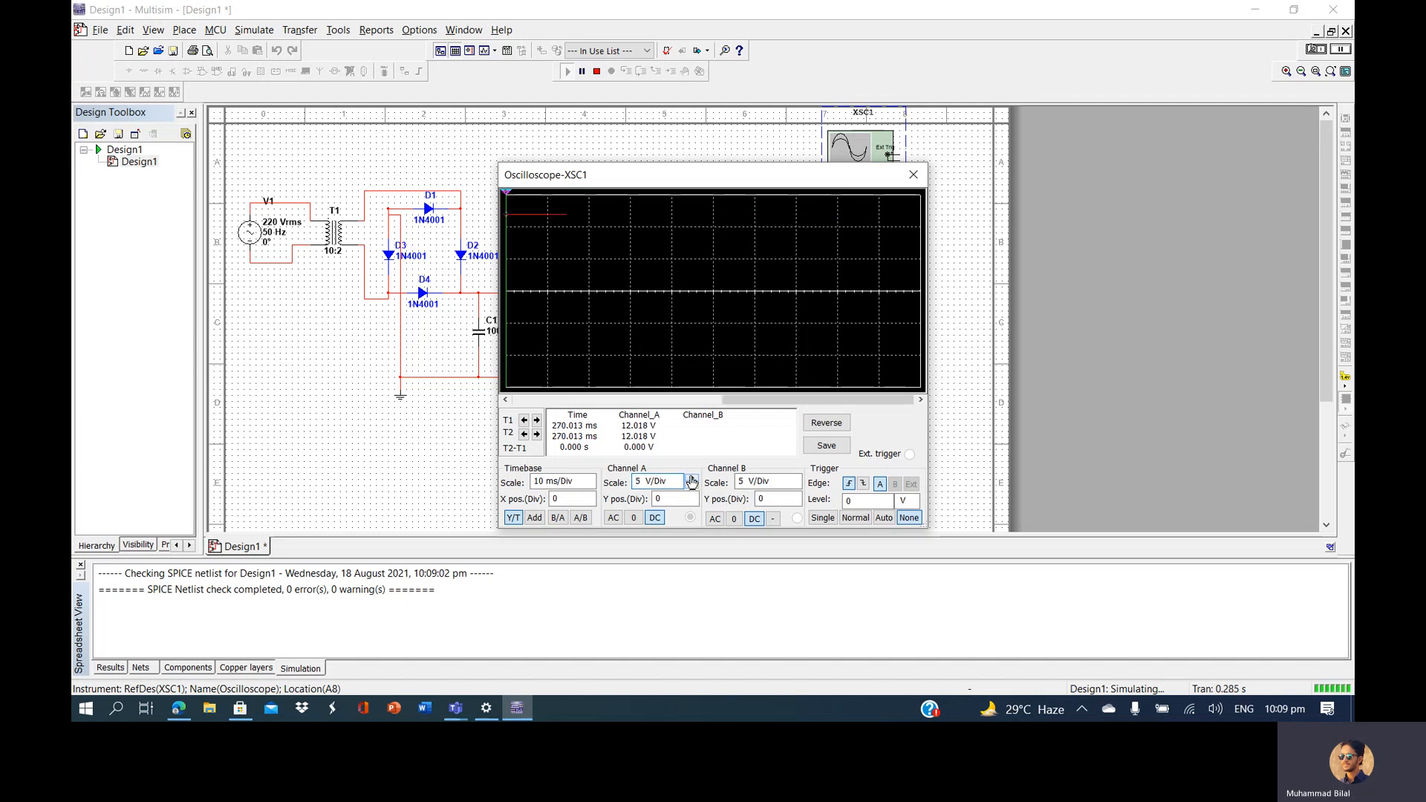
click(691, 479)
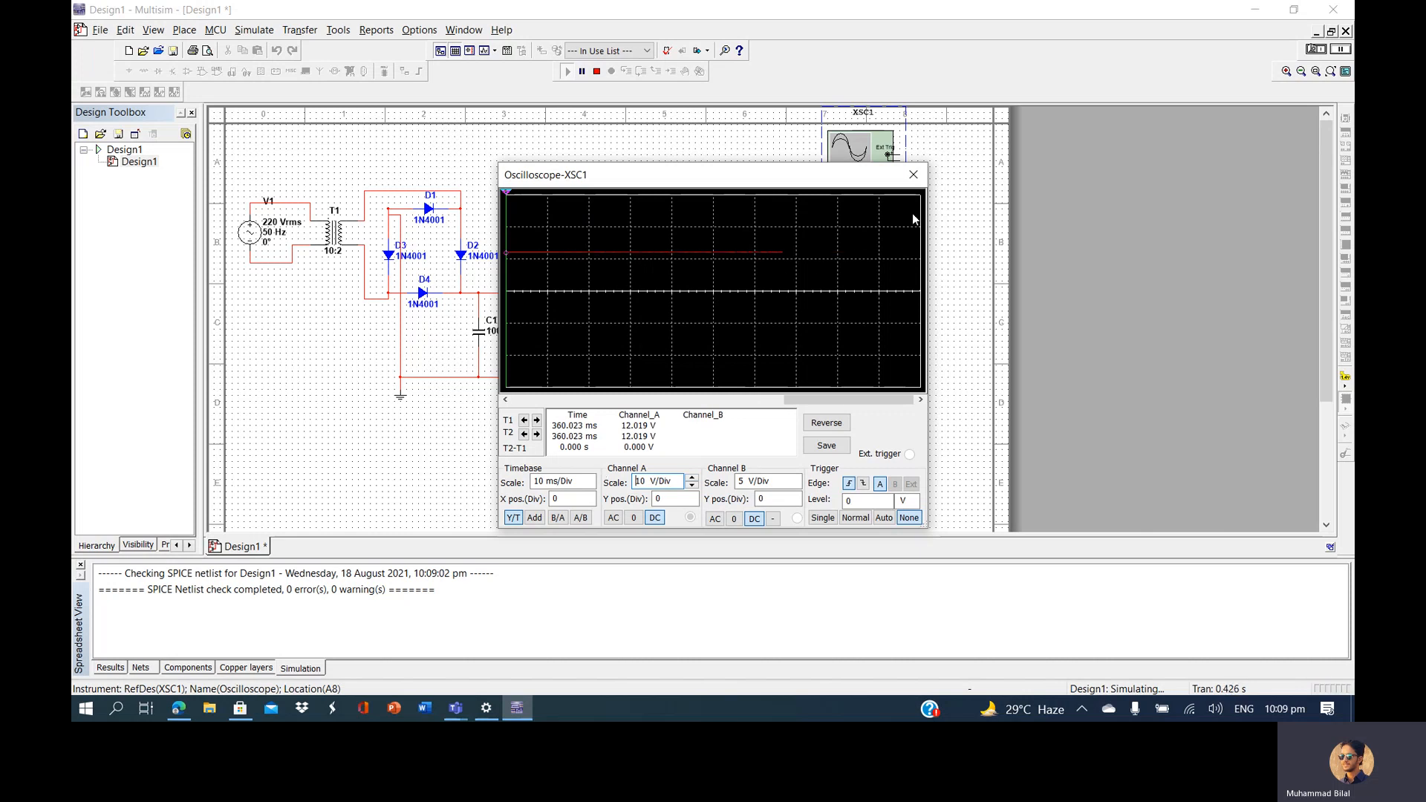
click(914, 176)
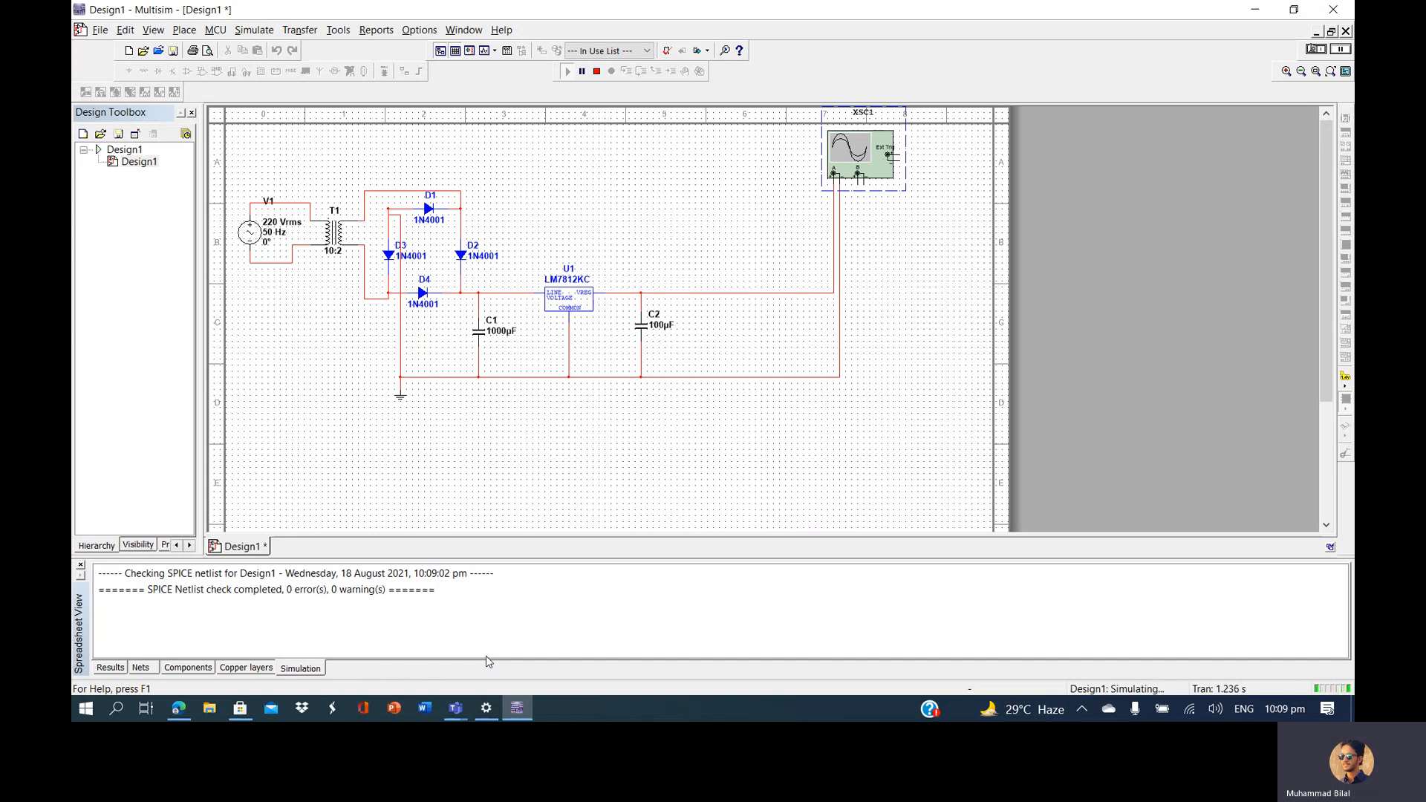
Bring up the Teams meeting window, move it down off the schematic, and stop the simulation
mouse_move(517, 713)
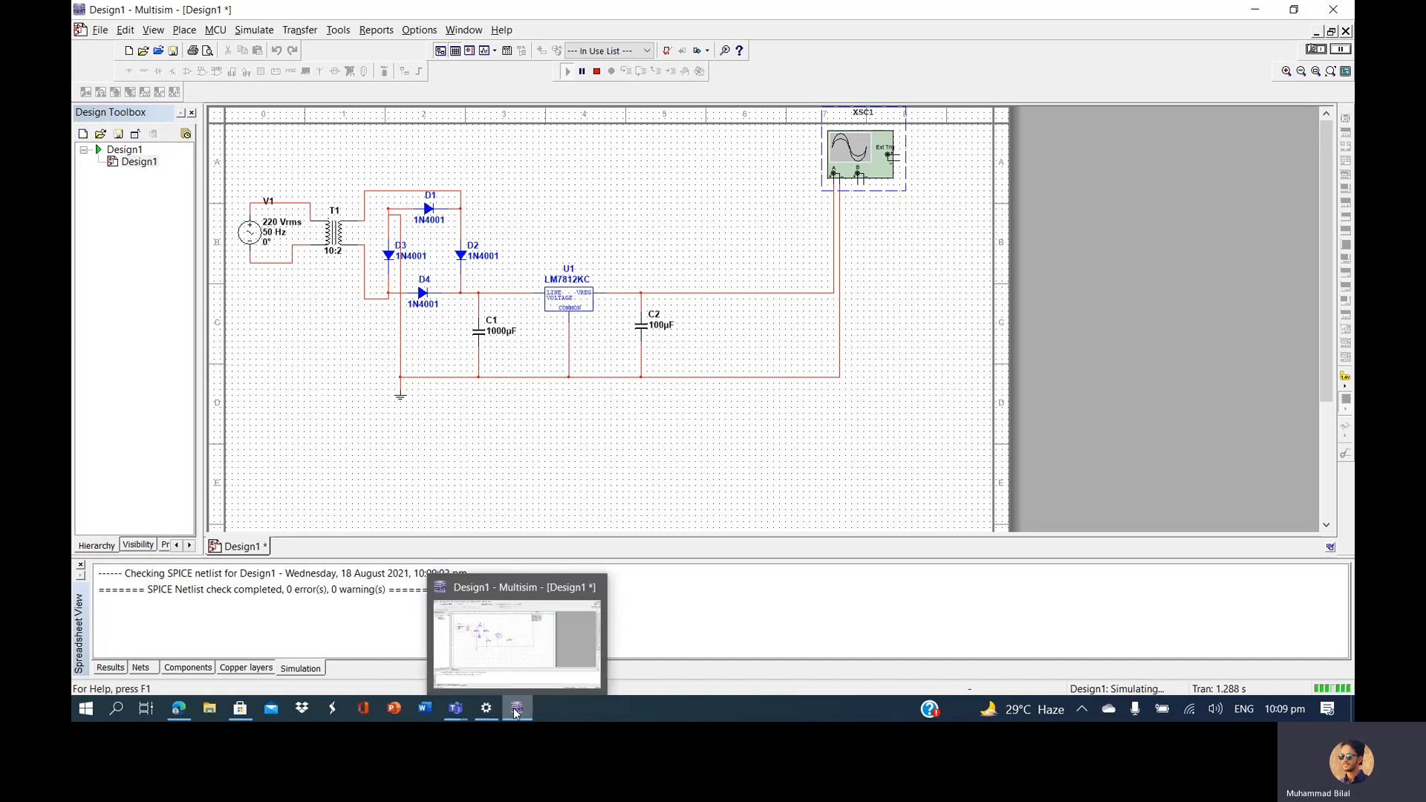
mouse_move(524, 658)
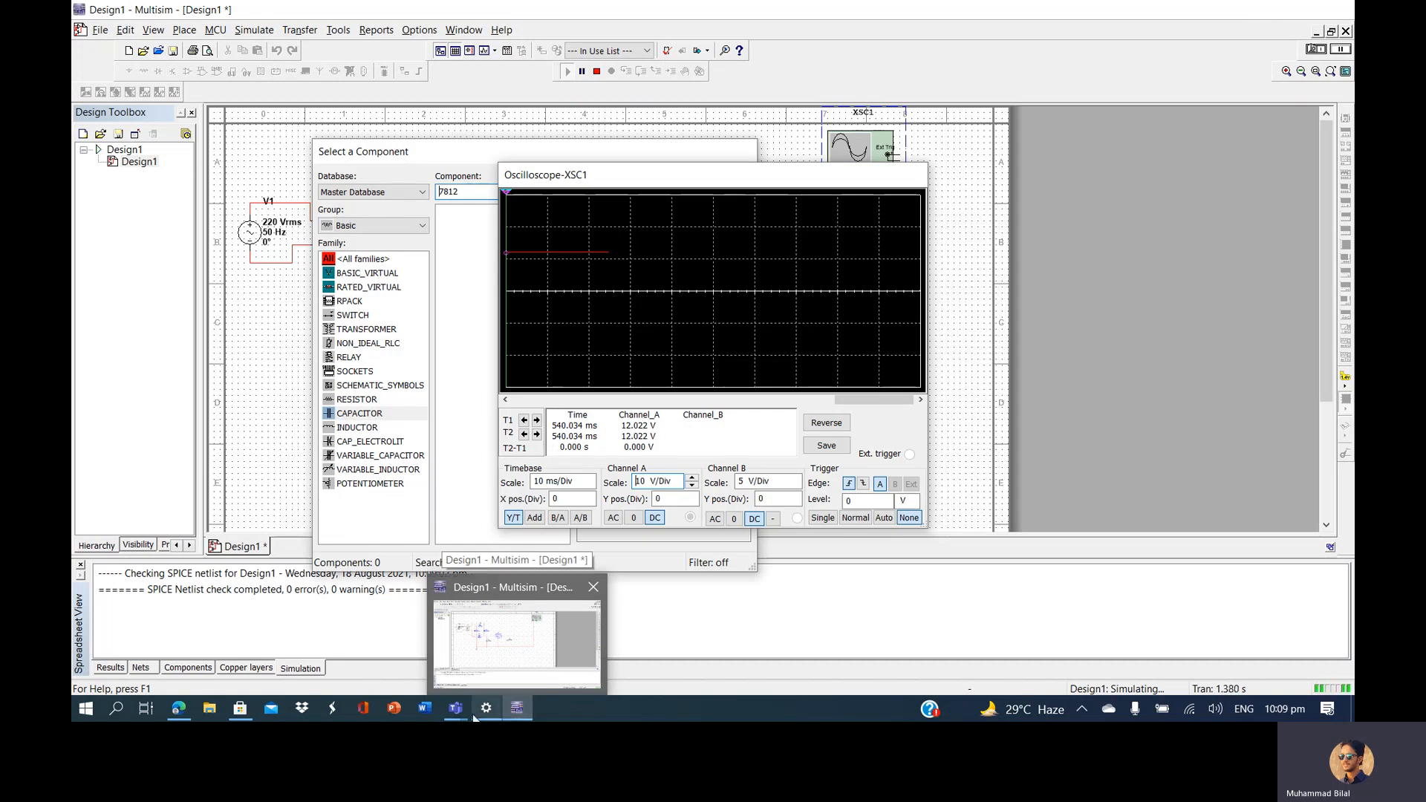
mouse_move(456, 709)
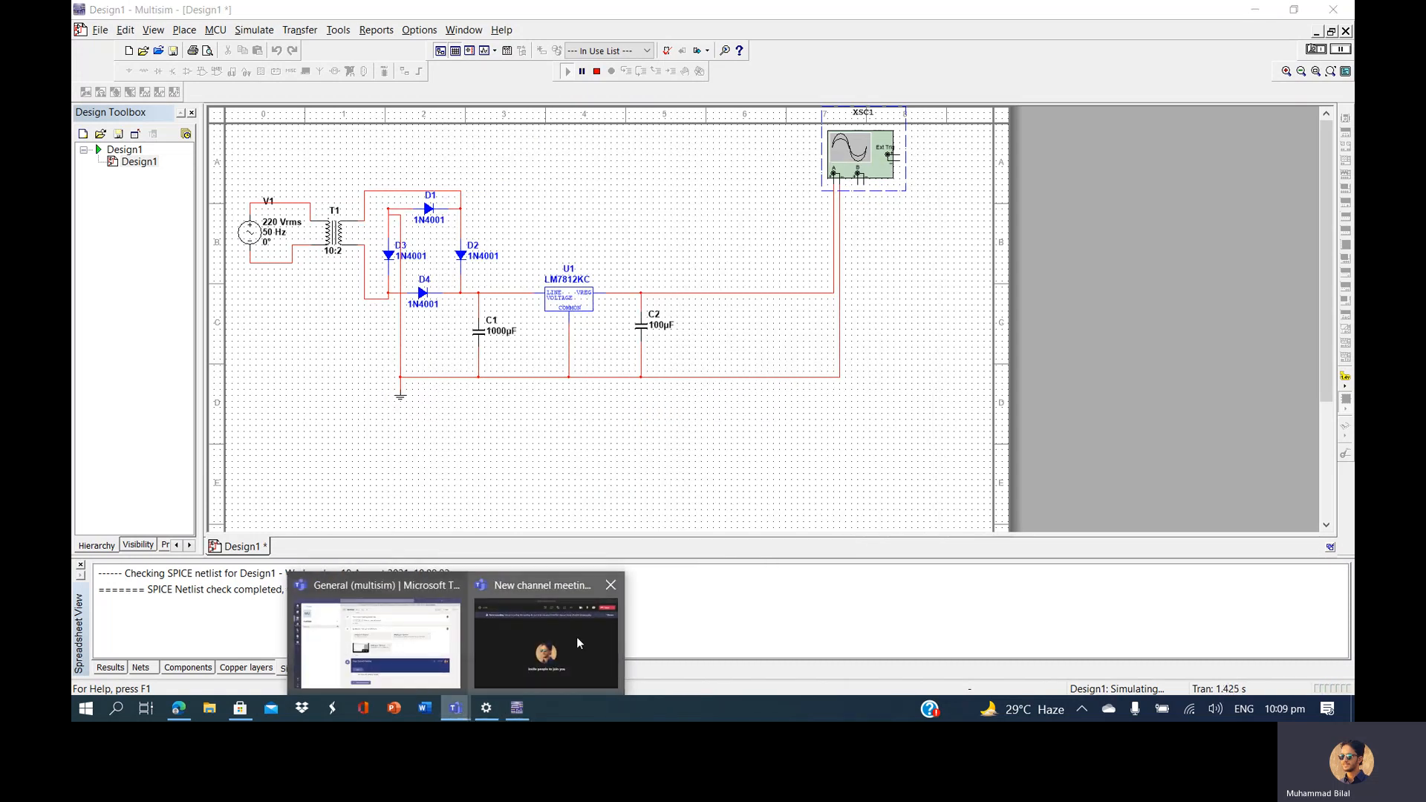
mouse_move(577, 642)
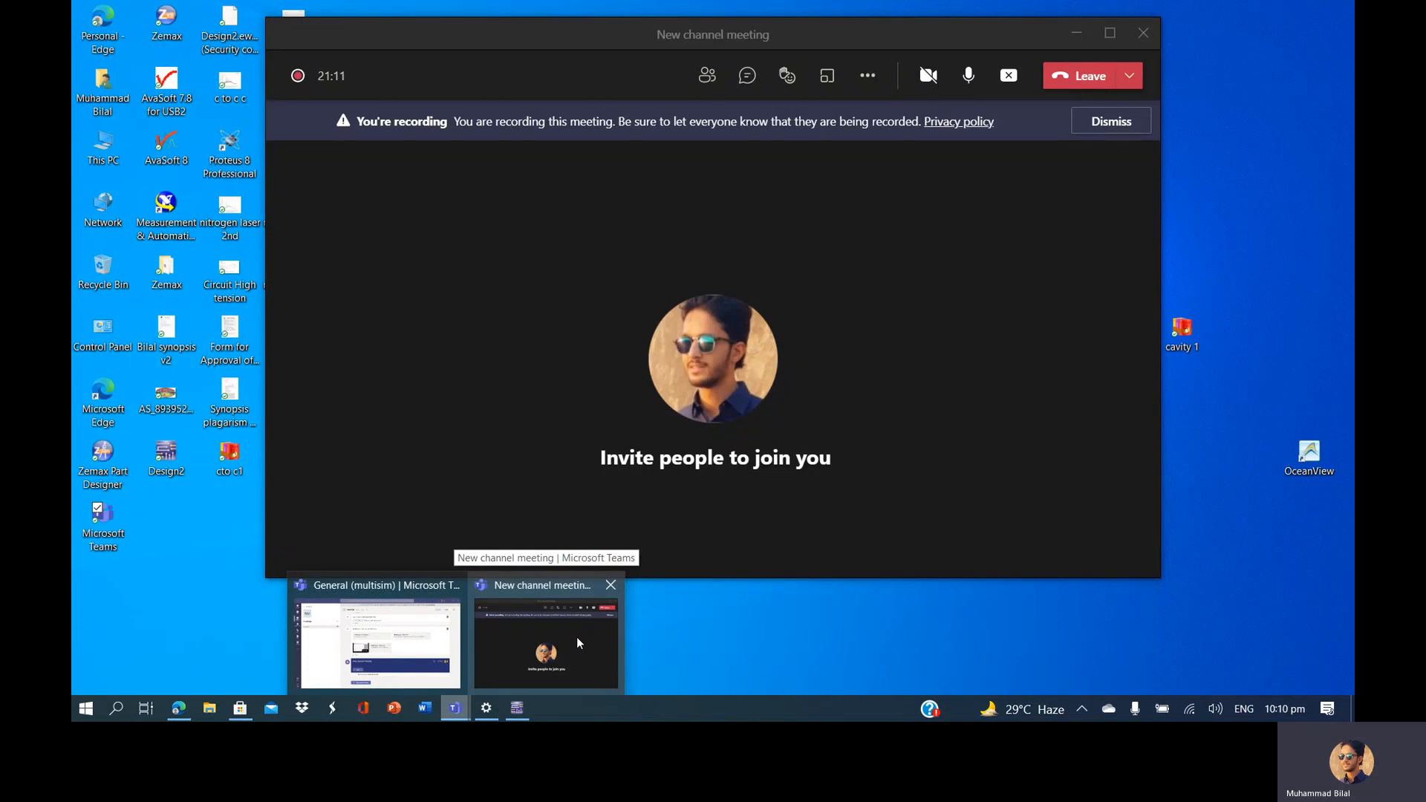
click(577, 643)
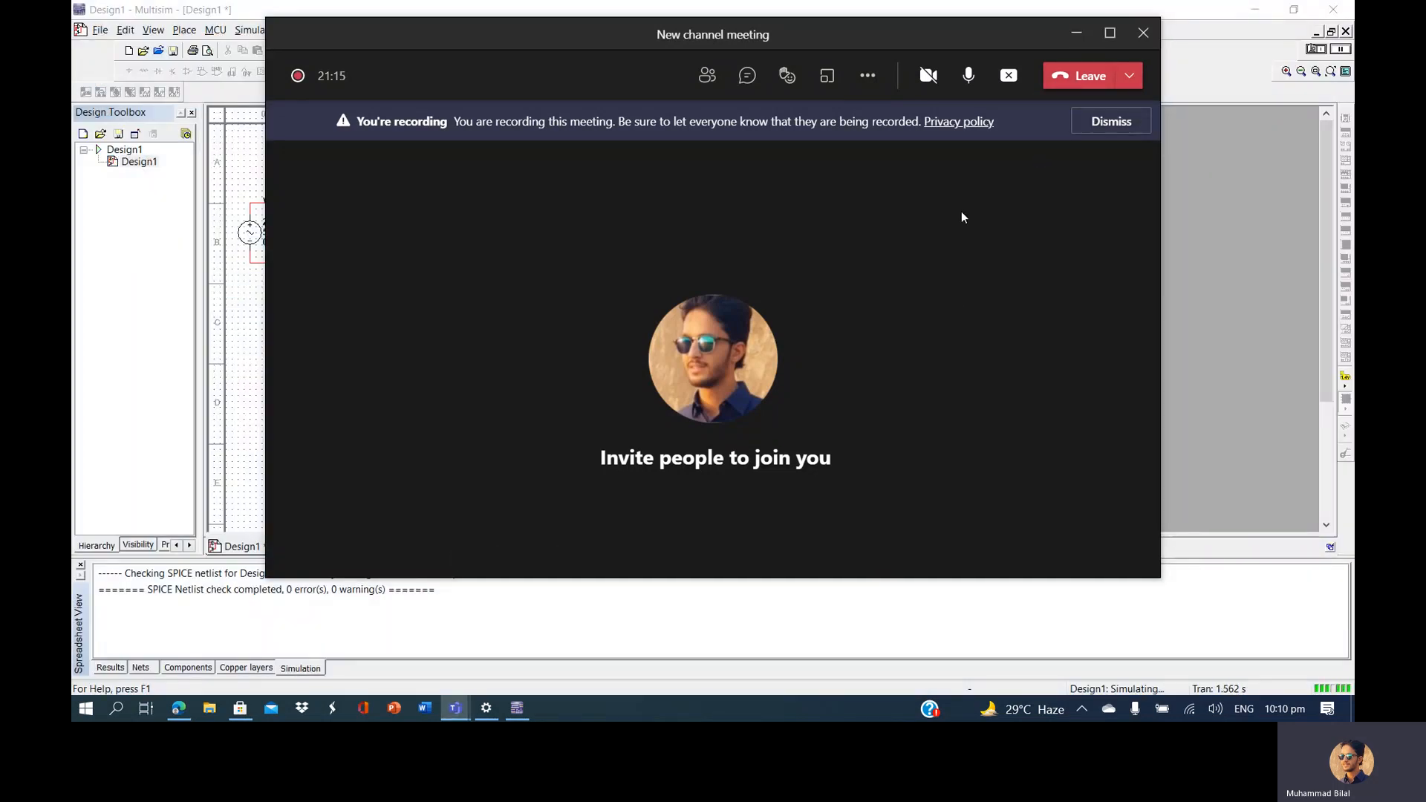
drag(969, 38, 943, 7)
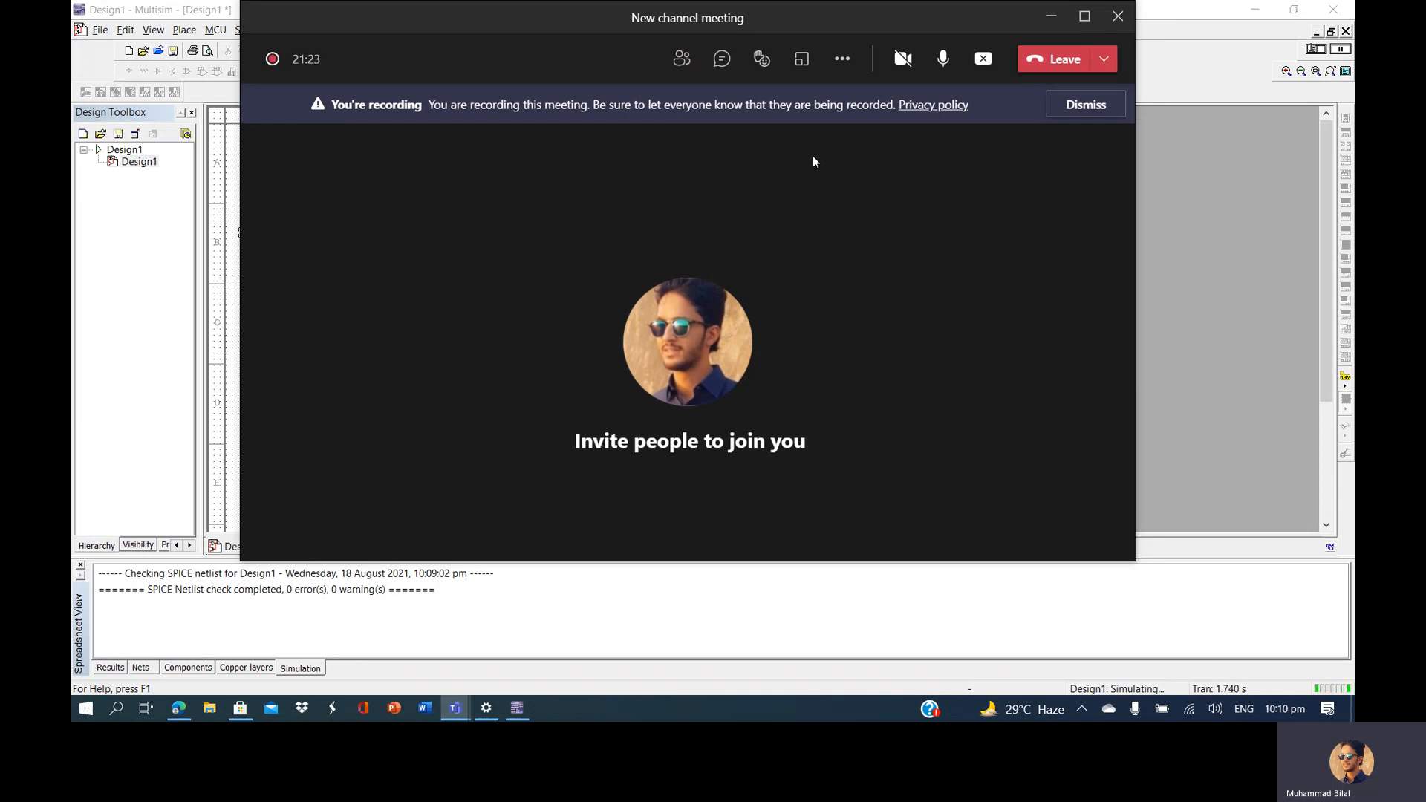
drag(930, 16, 962, 685)
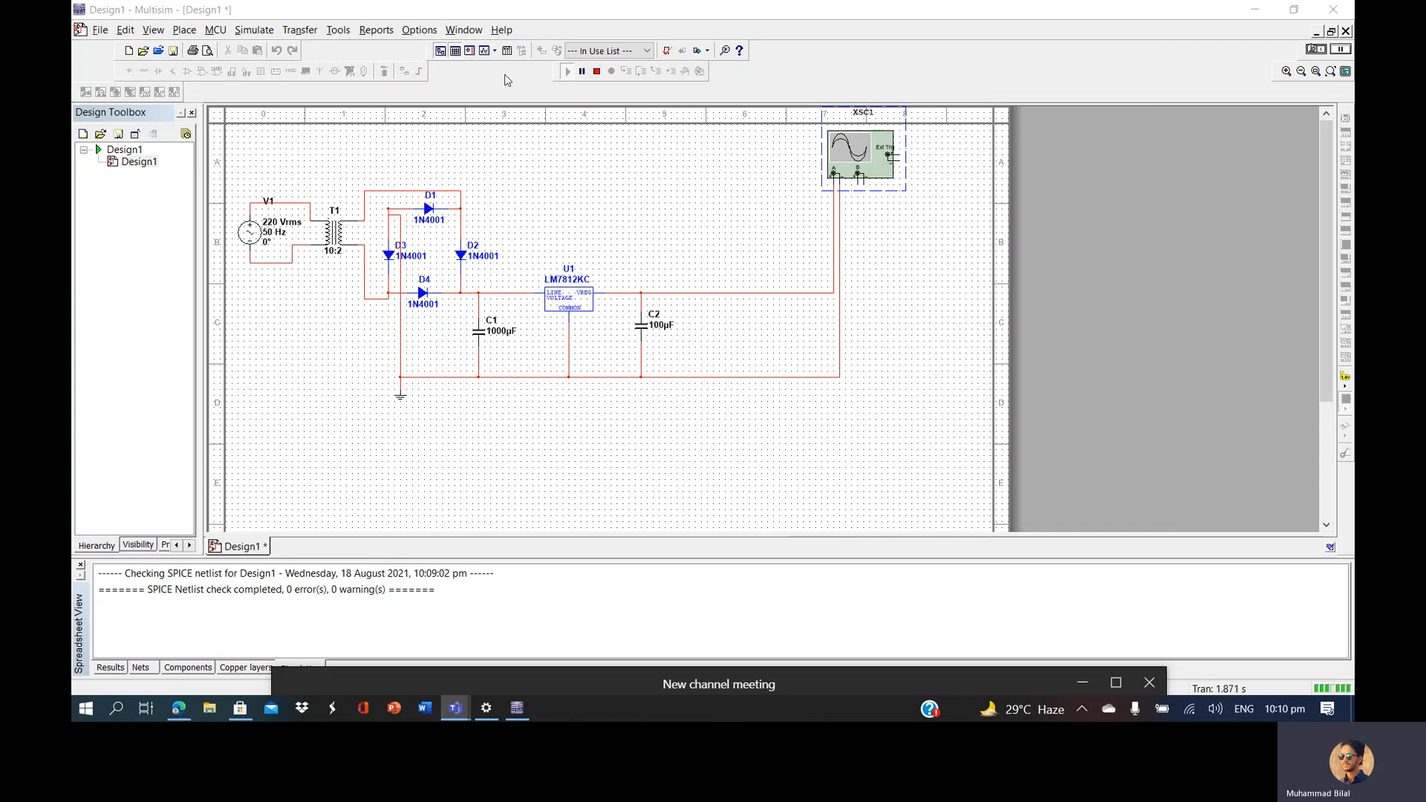
click(598, 72)
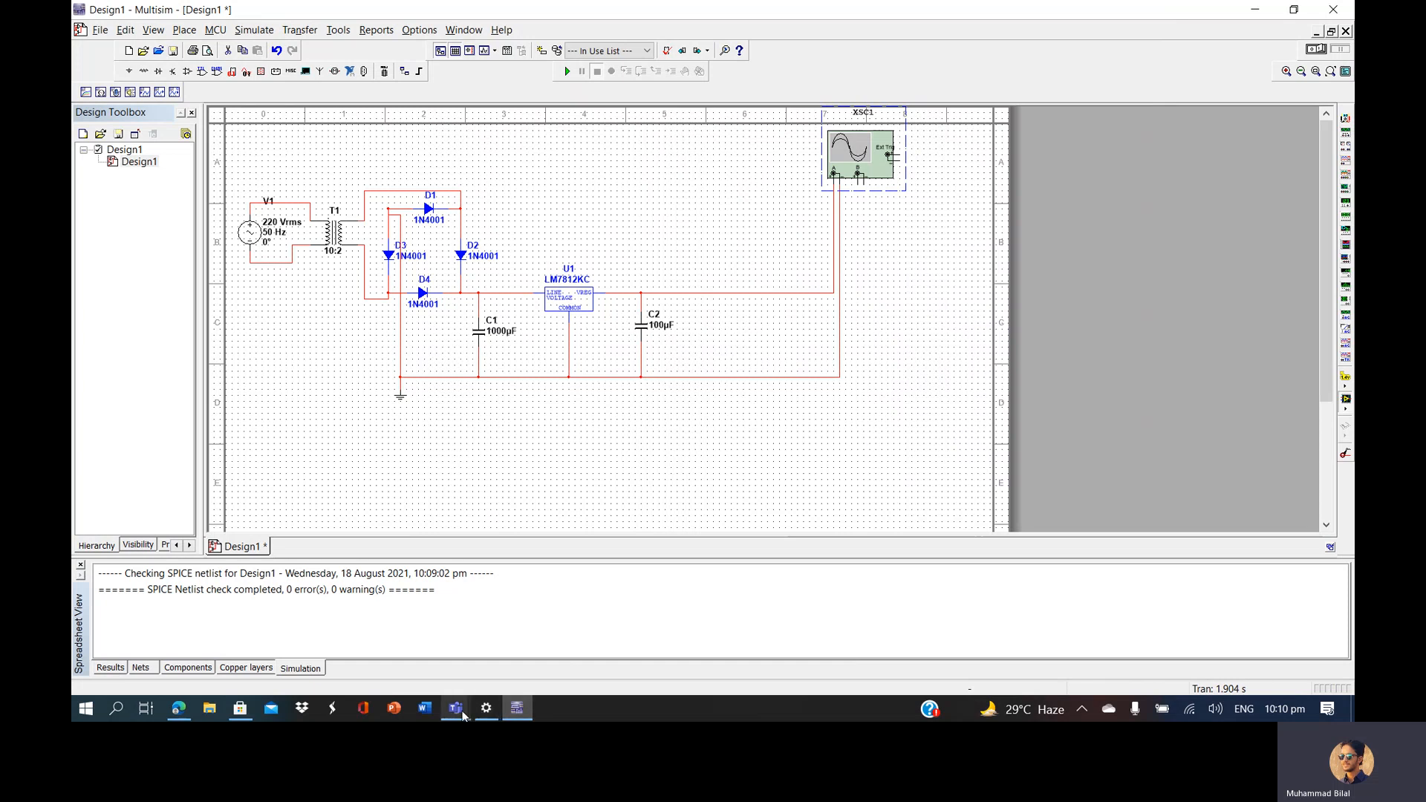
Switch to the Teams channel meeting and leave it
mouse_move(462, 715)
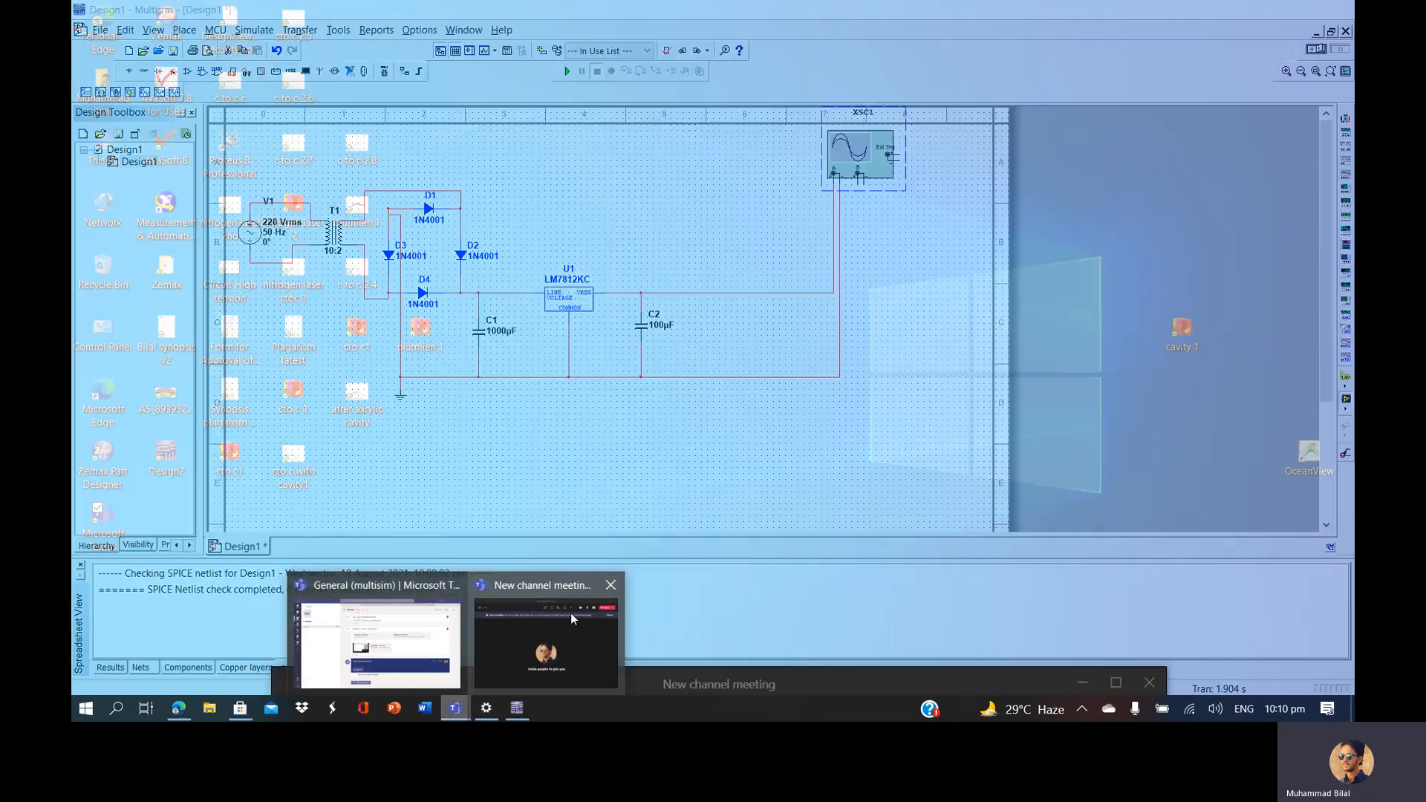
click(571, 613)
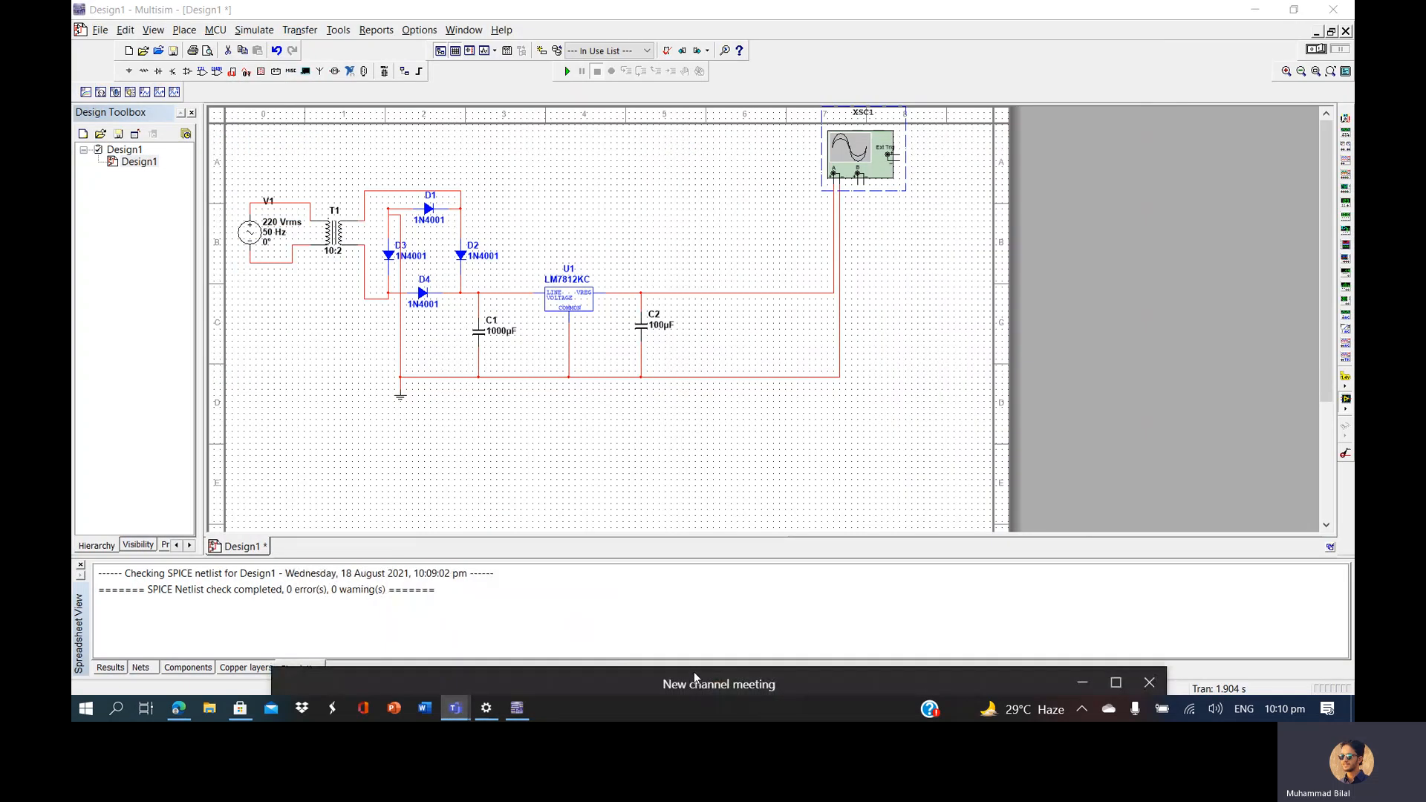
drag(796, 156, 789, 44)
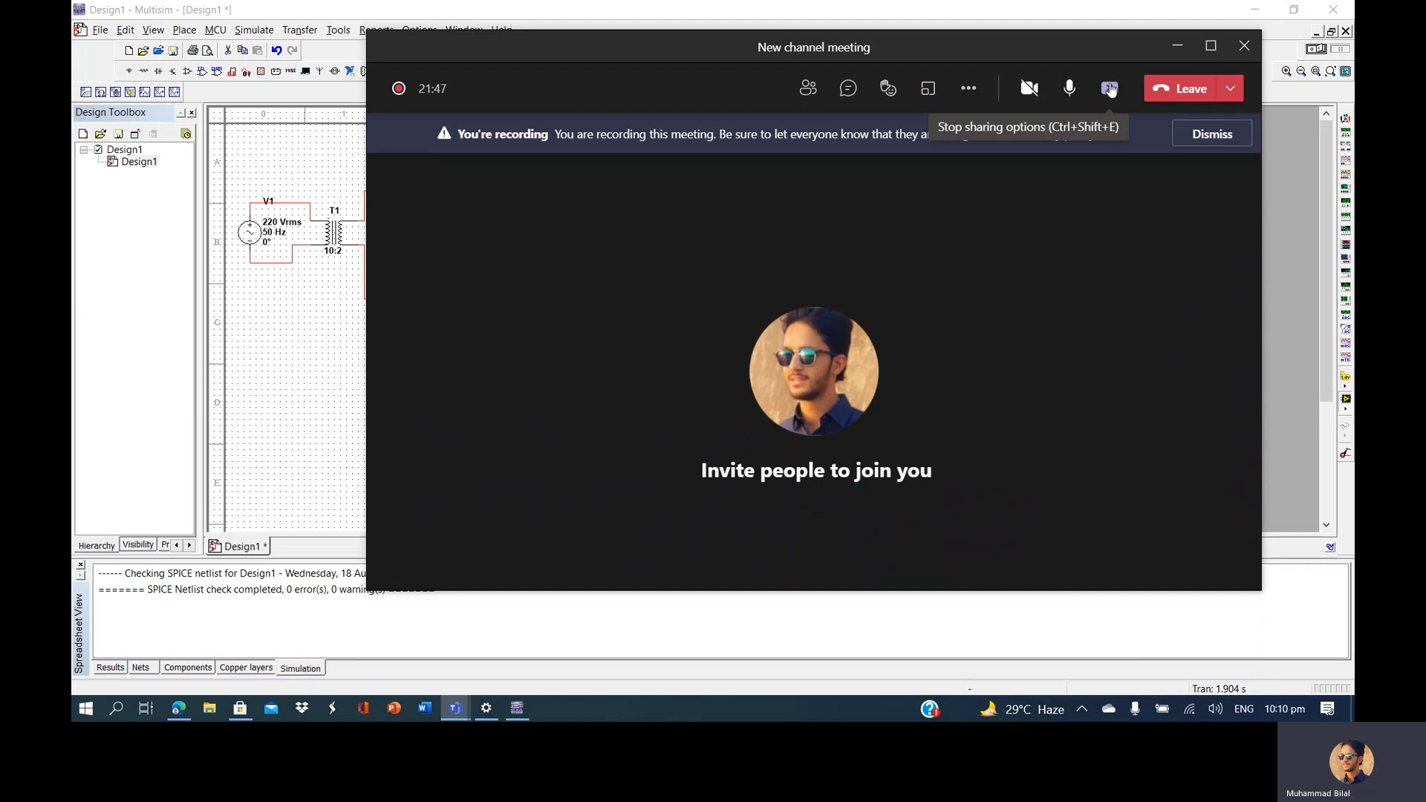
click(1186, 92)
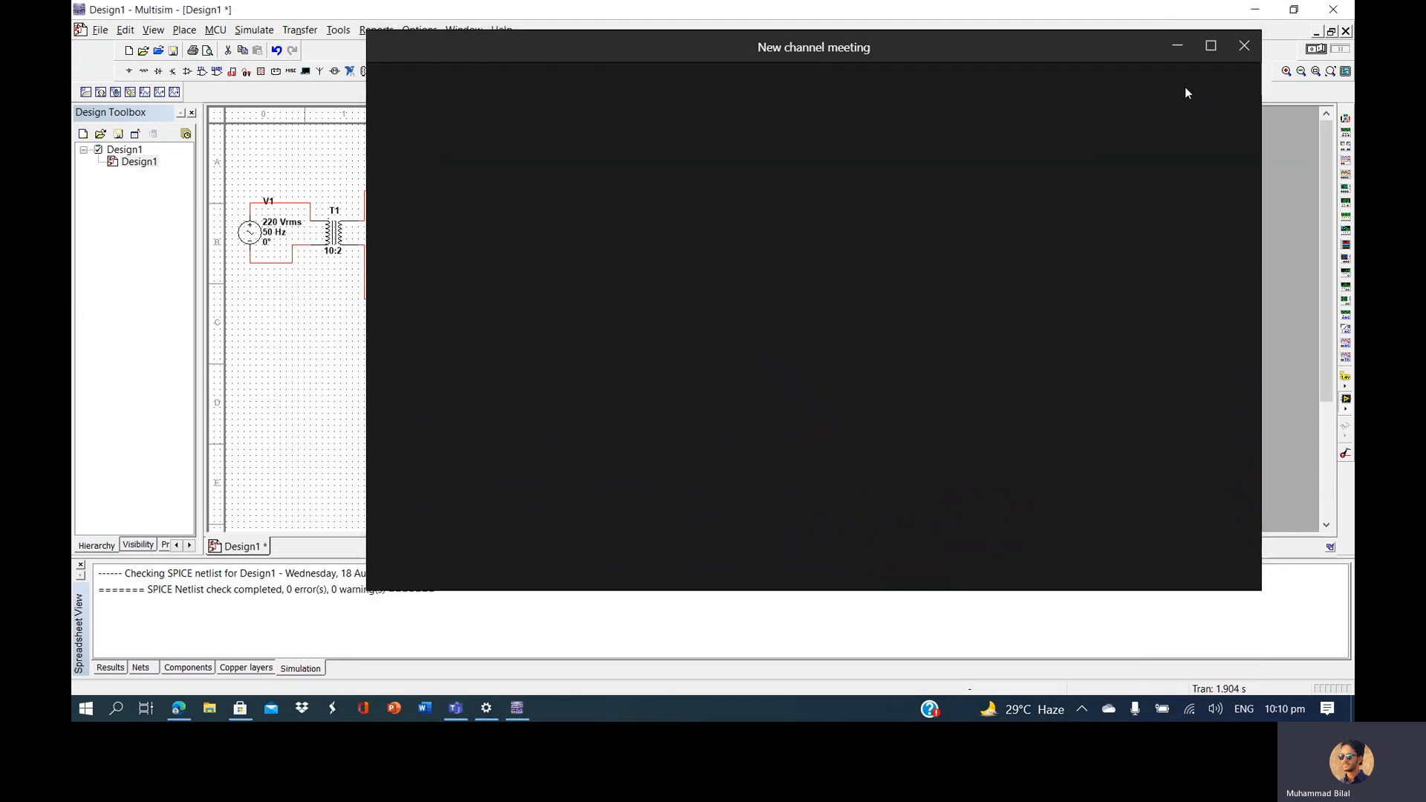